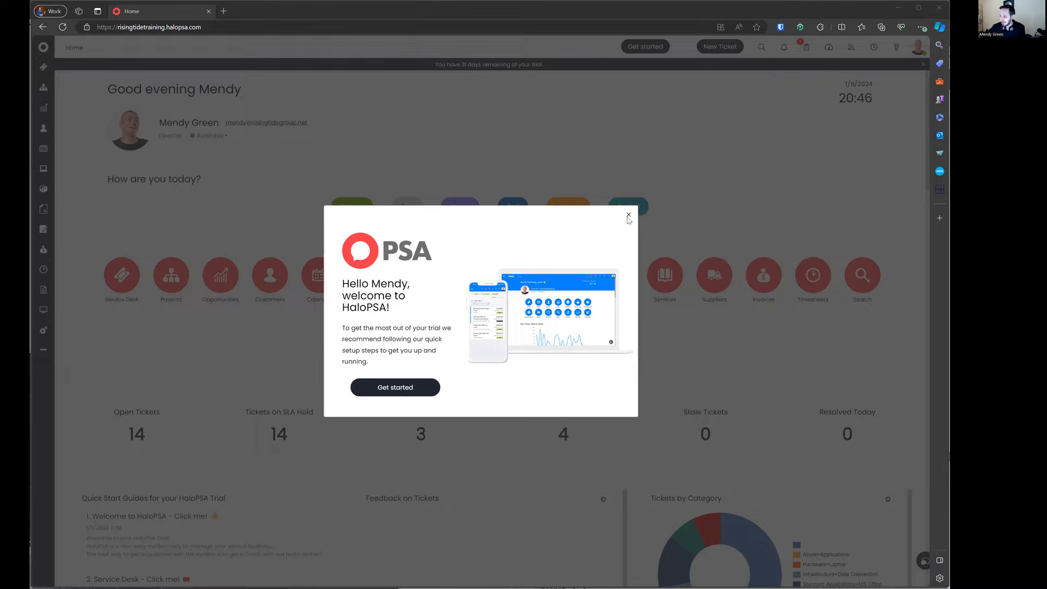
Step: Open Initial Setup from the welcome popup to check the Application URL, then return to Home
click(395, 387)
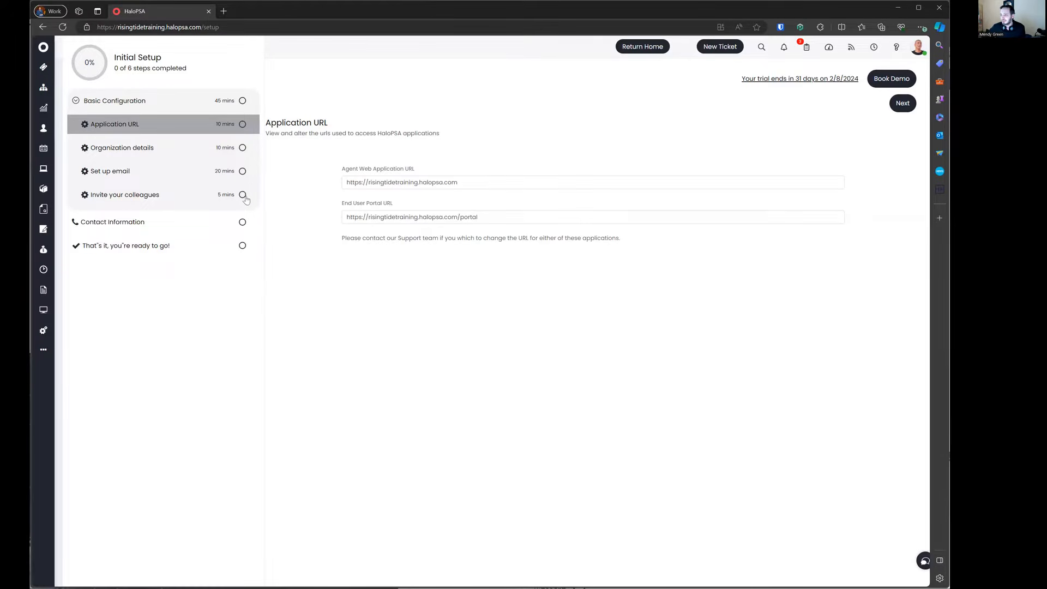
click(43, 48)
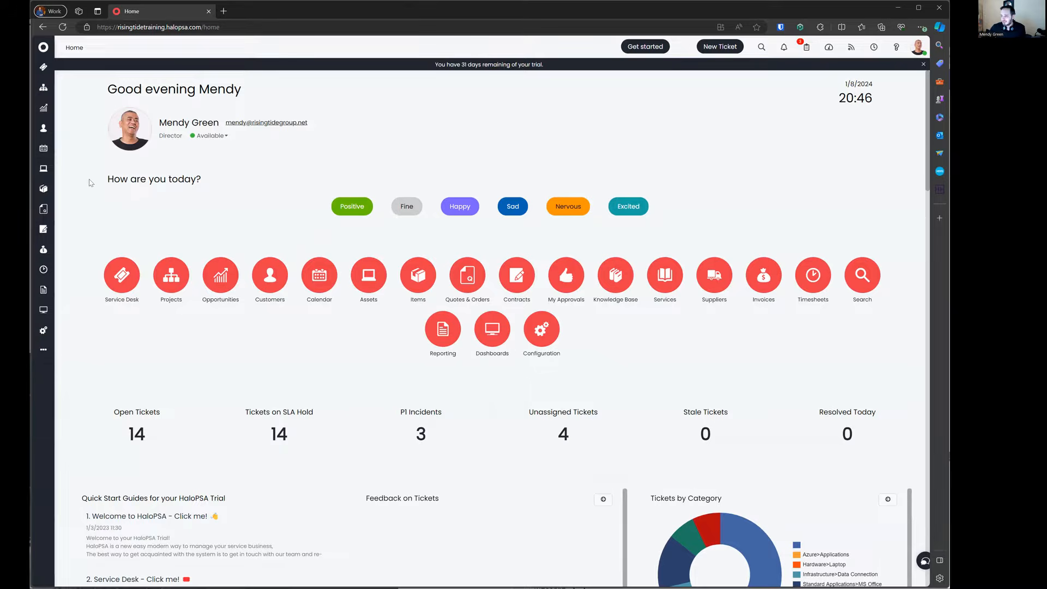
drag(90, 182, 715, 222)
click(718, 220)
drag(107, 176, 622, 219)
click(790, 214)
click(216, 136)
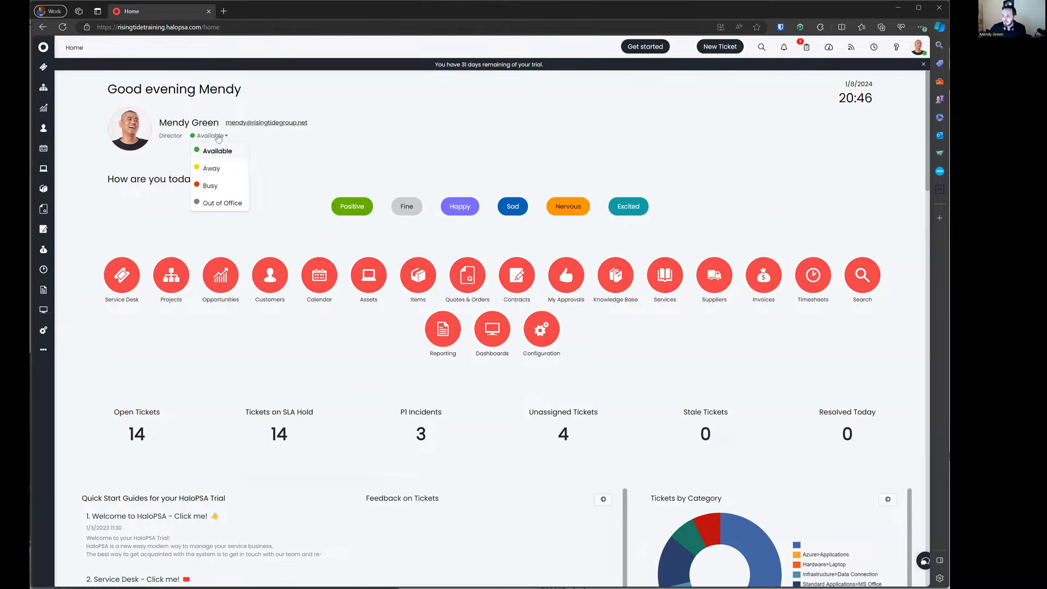
drag(119, 90, 290, 104)
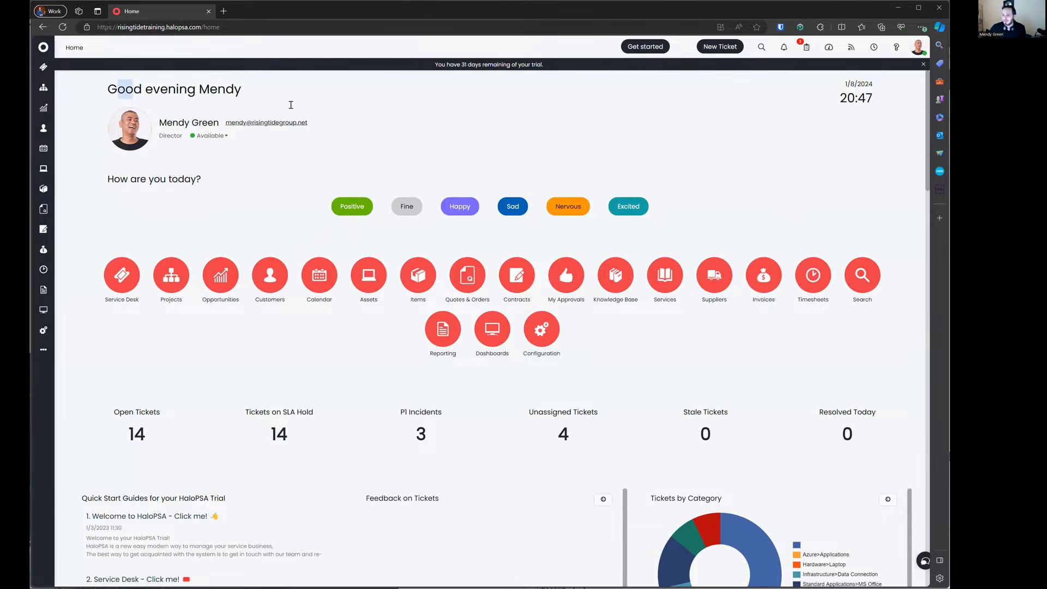
click(794, 113)
drag(888, 102, 820, 90)
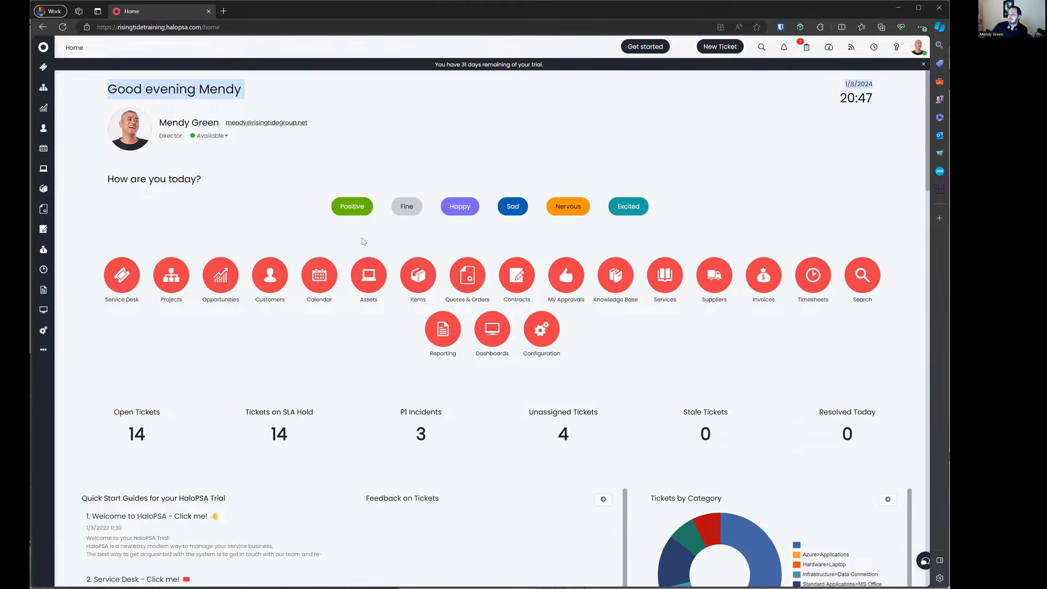
scroll(349, 251, down, 3)
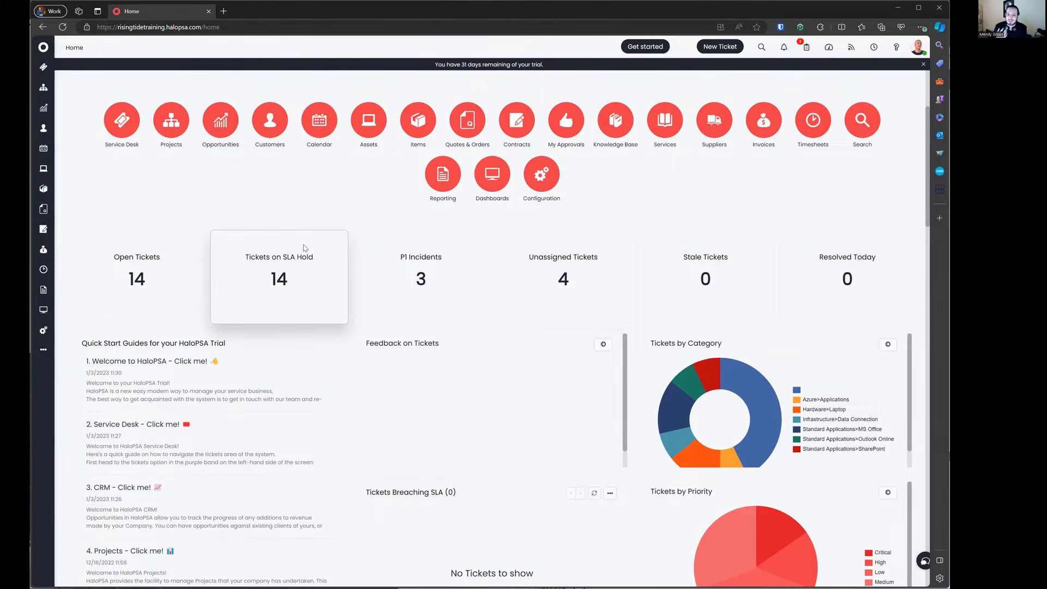
Step: Scroll through the Home dashboard's widgets and recent activity, then back to the top
scroll(303, 247, down, 3)
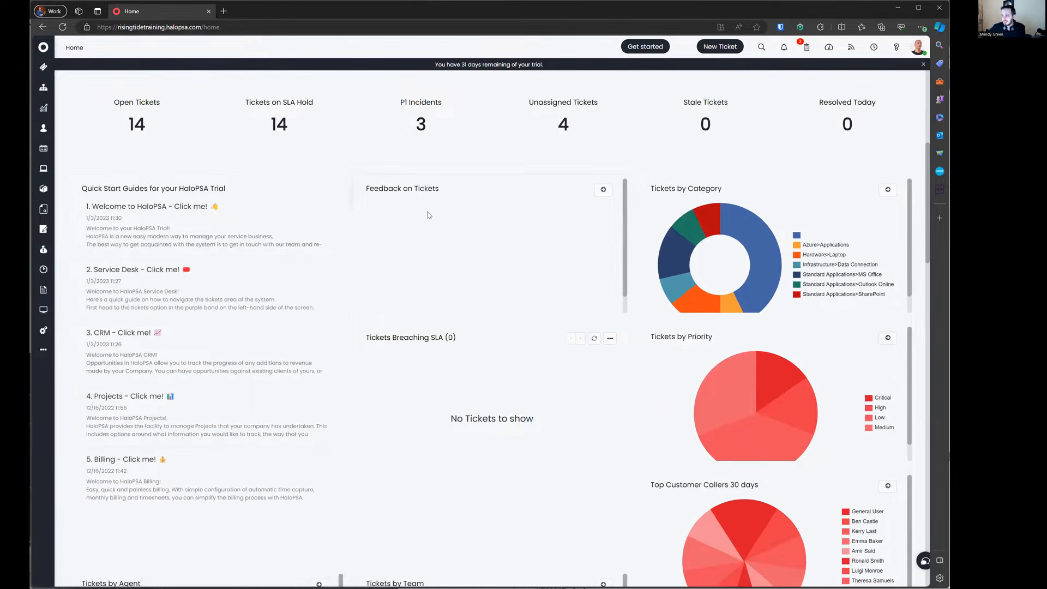
scroll(456, 343, down, 3)
scroll(598, 359, down, 10)
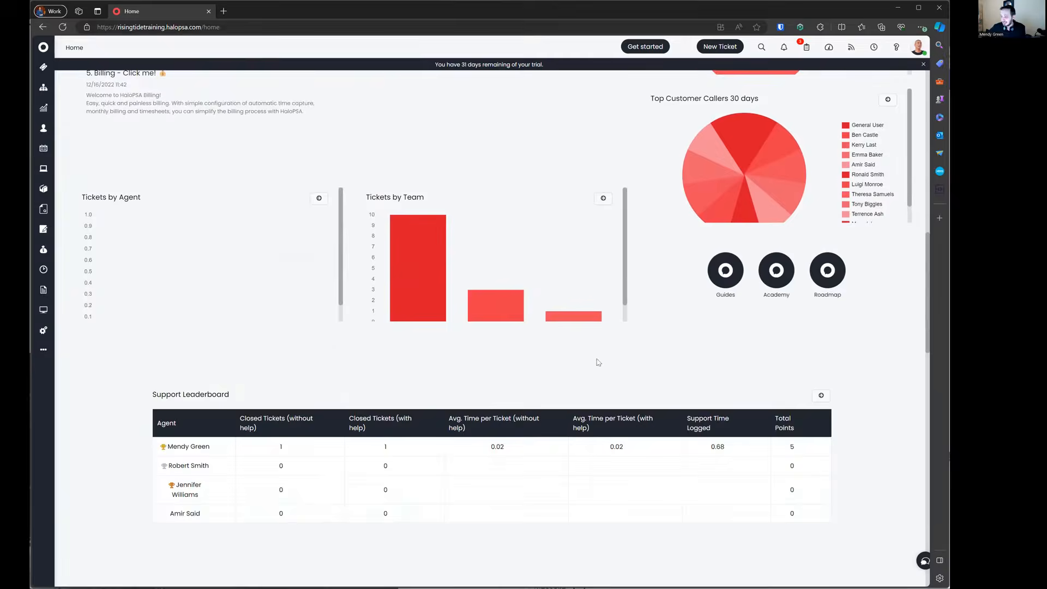
scroll(316, 296, down, 6)
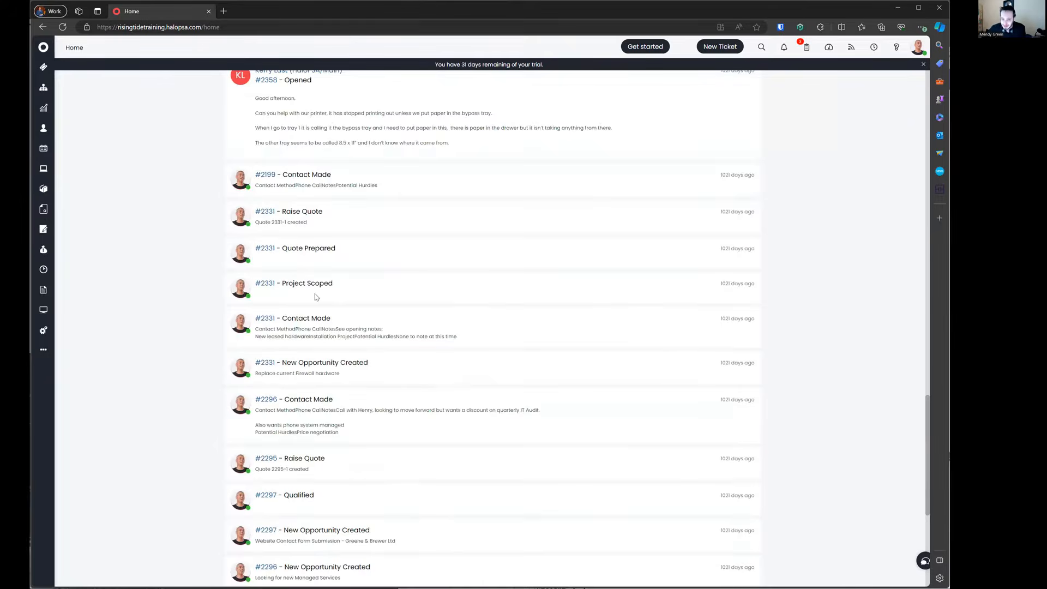
scroll(317, 296, up, 20)
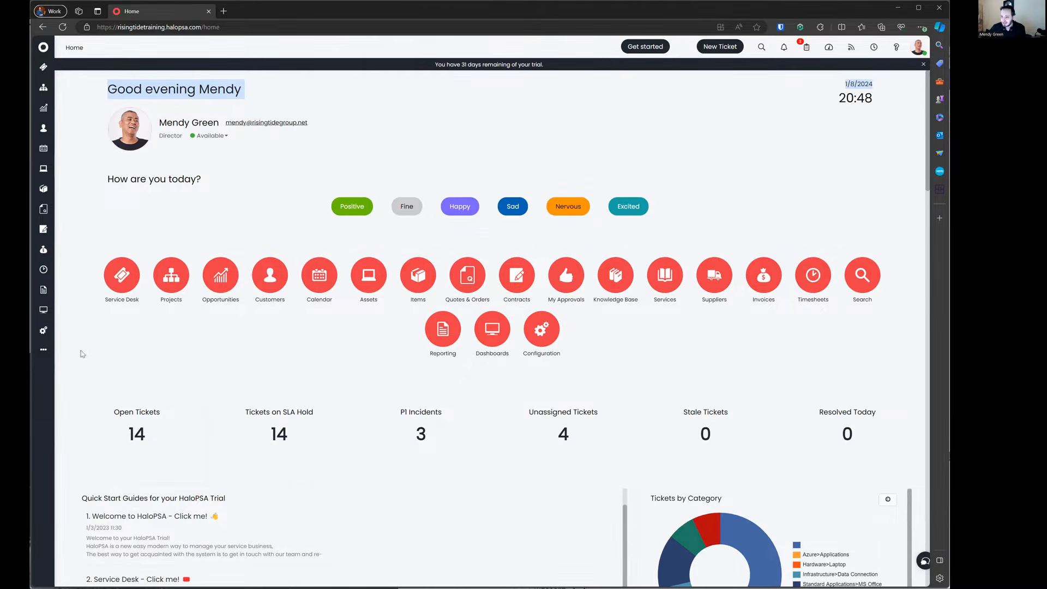
Step: Show the extra sidebar module shortcuts, then open your agent profile via My account
click(43, 350)
click(914, 50)
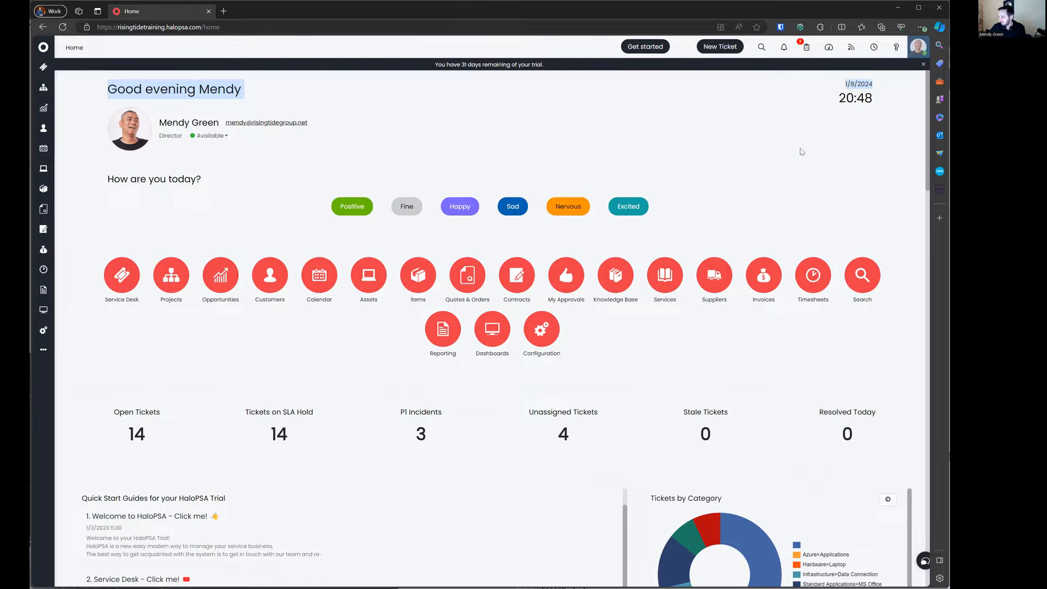
click(802, 145)
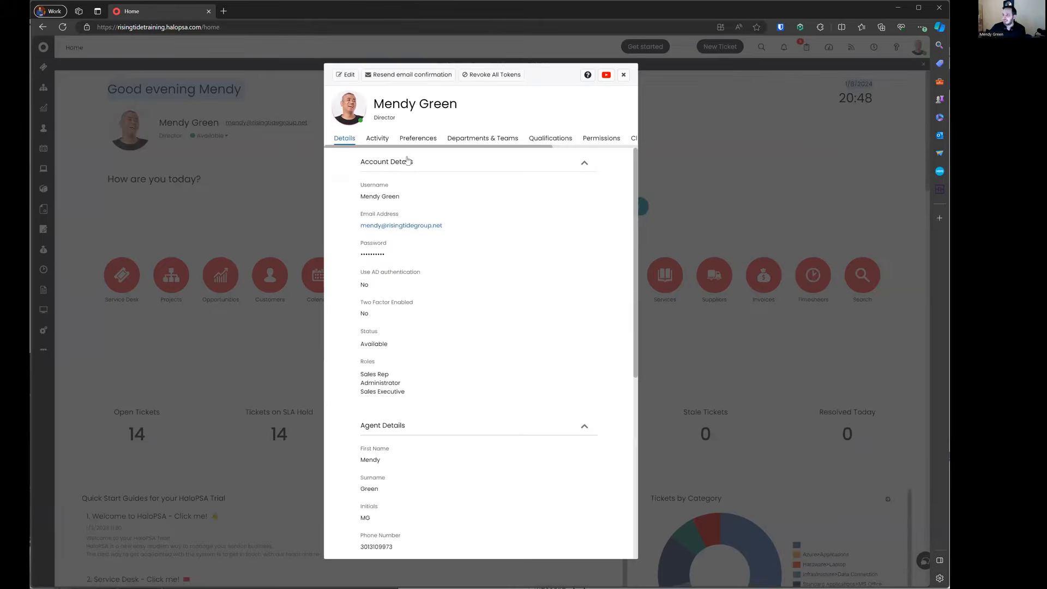
Step: Review the Appearance preferences, including navigation menu display and high contrast mode
click(418, 139)
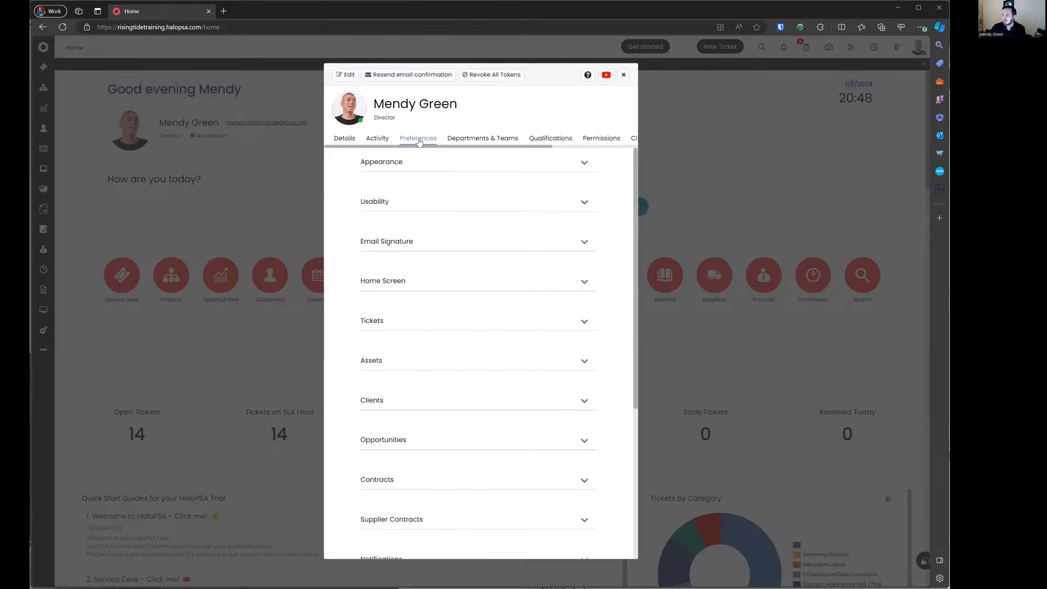
click(392, 163)
drag(367, 190, 425, 327)
drag(361, 275, 437, 293)
drag(353, 305, 473, 330)
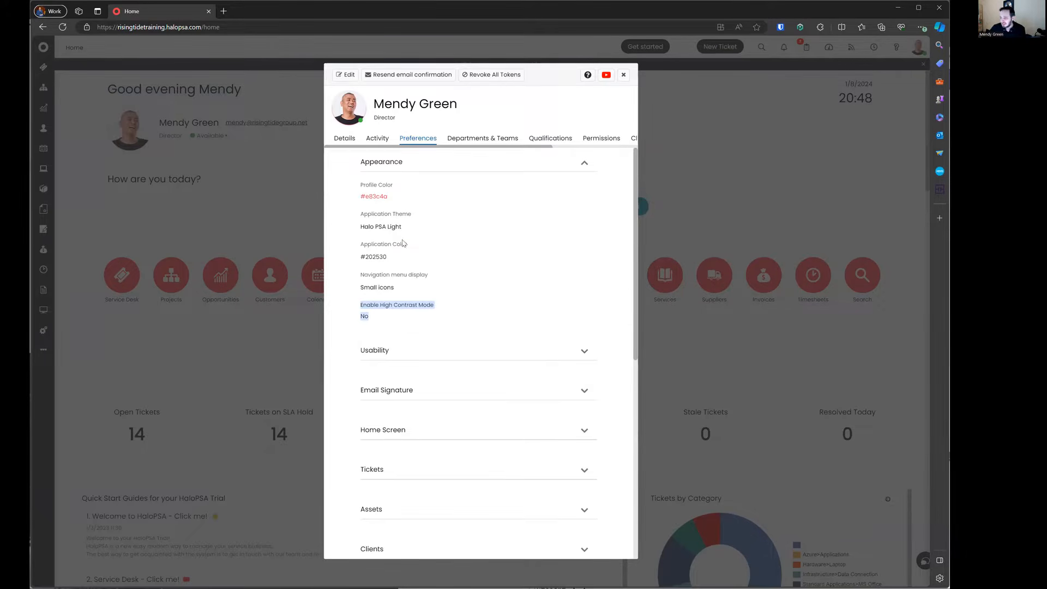
scroll(405, 245, down, 3)
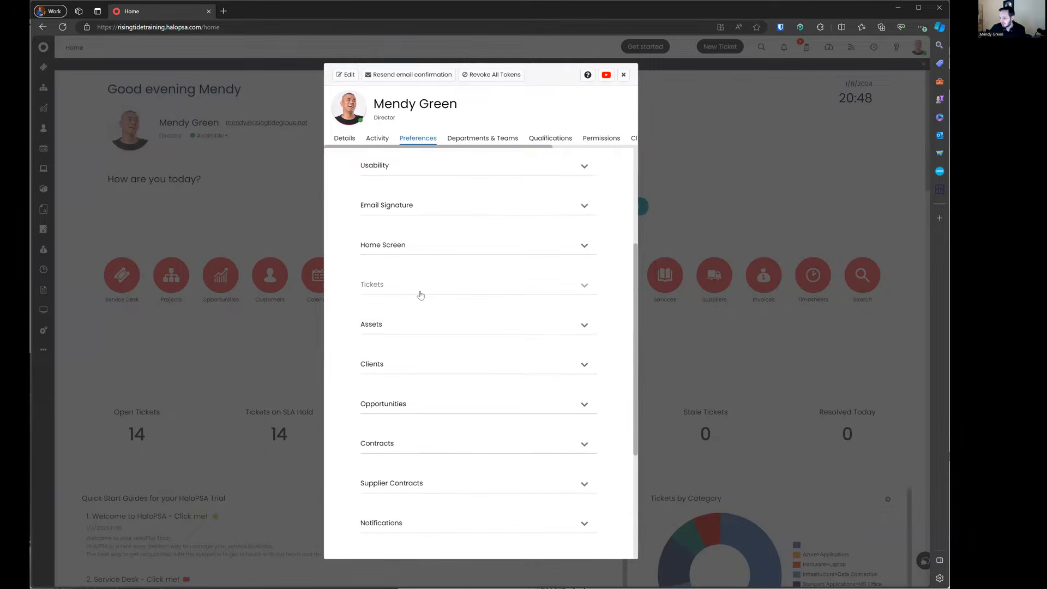
Step: Review the Home Screen preferences for the side menu and home screen dashboards
click(411, 251)
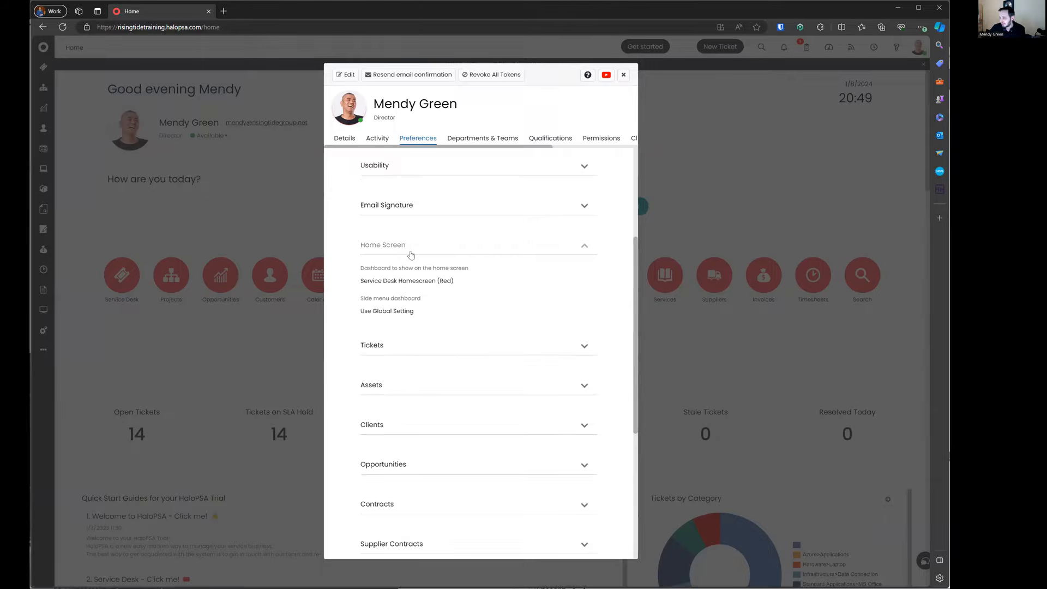
drag(361, 297, 413, 312)
drag(360, 267, 487, 284)
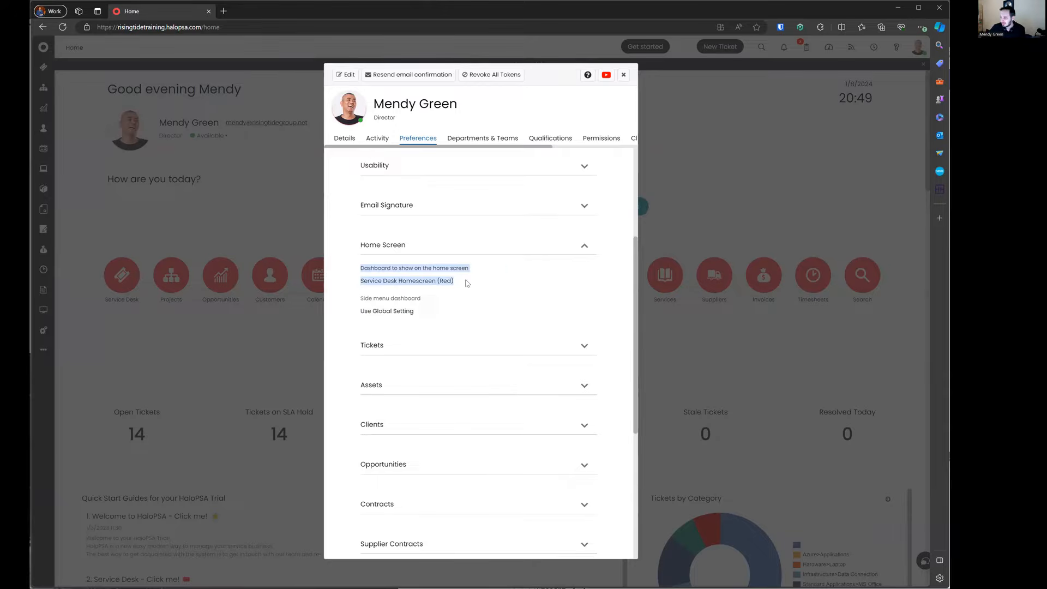
scroll(467, 281, down, 3)
scroll(466, 282, down, 1)
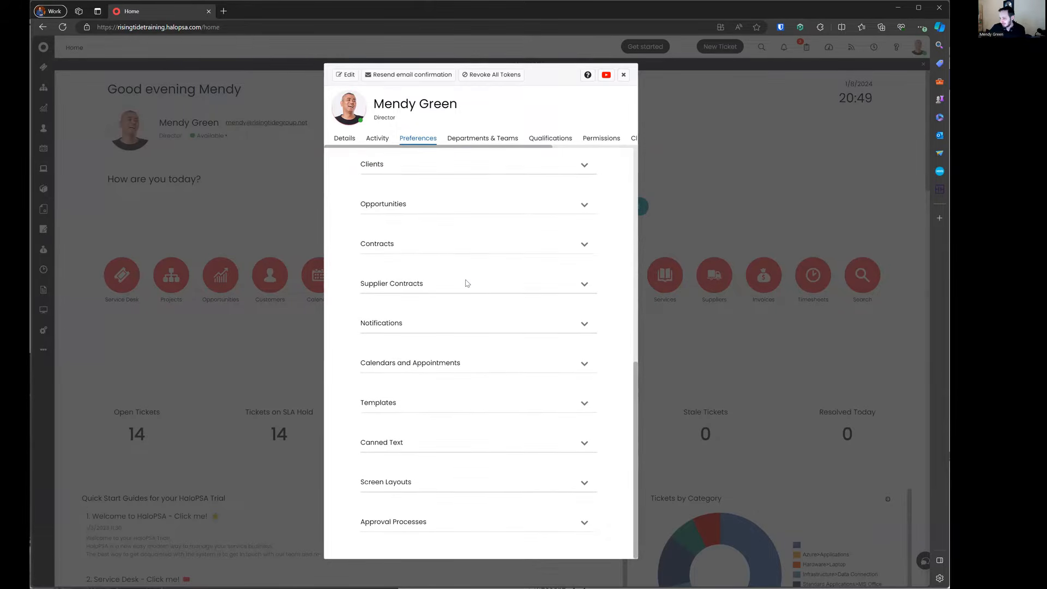
Step: Review the Screen Layouts client details and navigation menu layouts, then close the profile
click(456, 492)
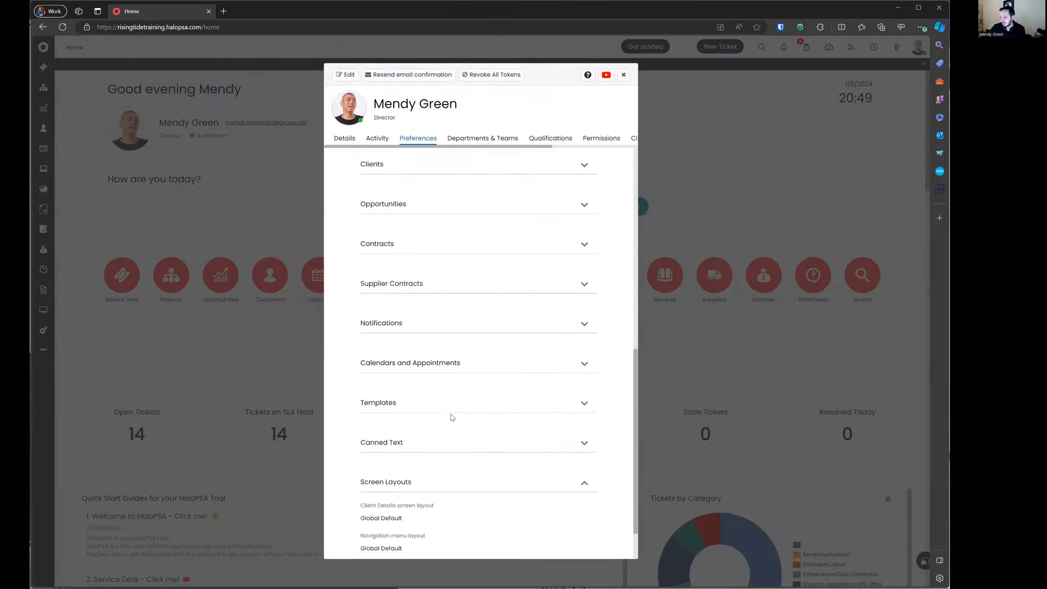
scroll(451, 416, down, 1)
drag(361, 445, 451, 462)
drag(355, 479, 457, 484)
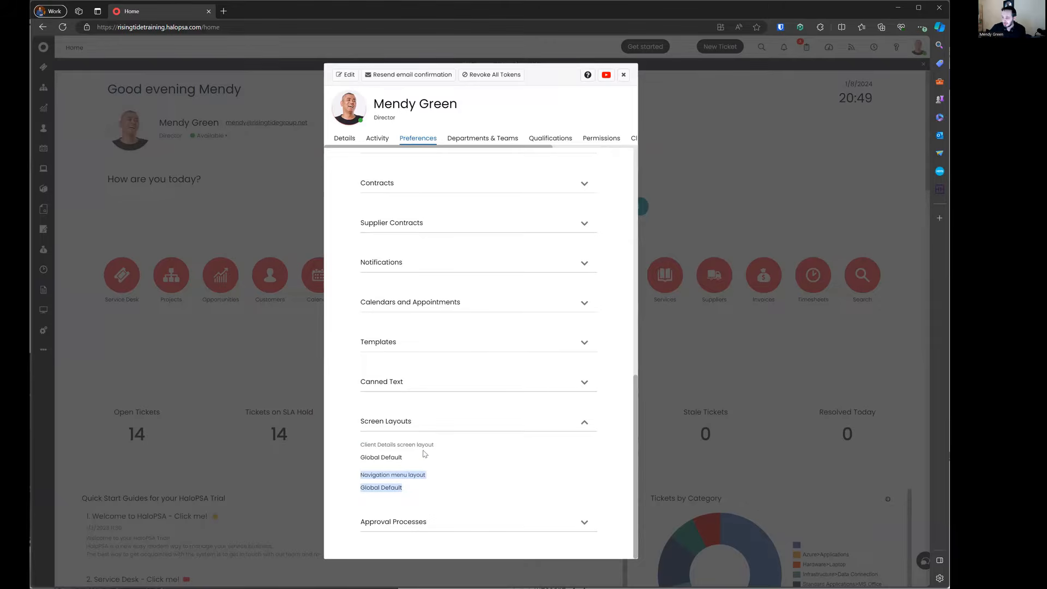
scroll(436, 390, up, 15)
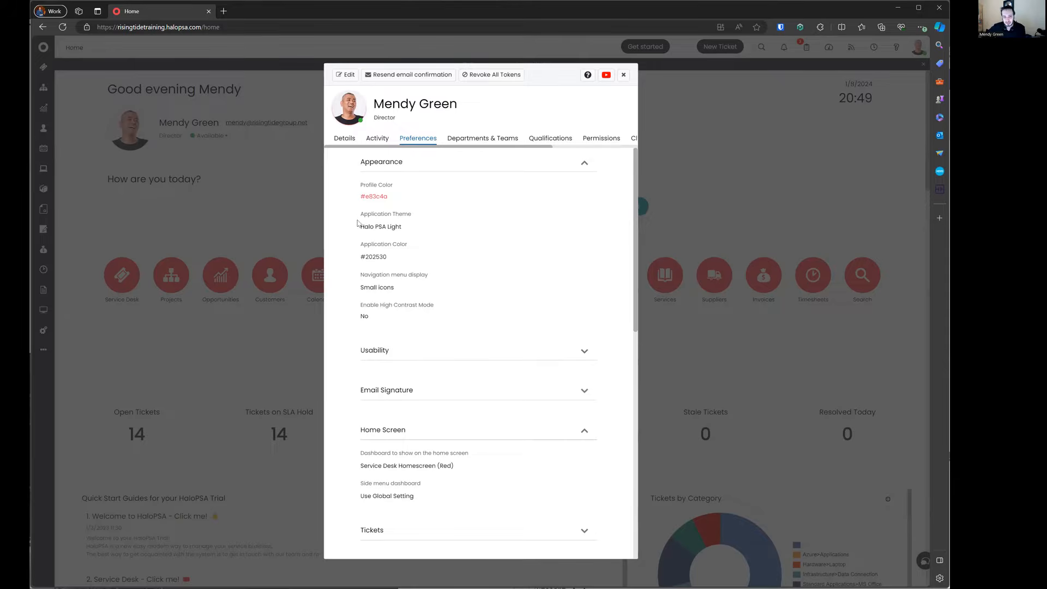
drag(358, 227, 433, 336)
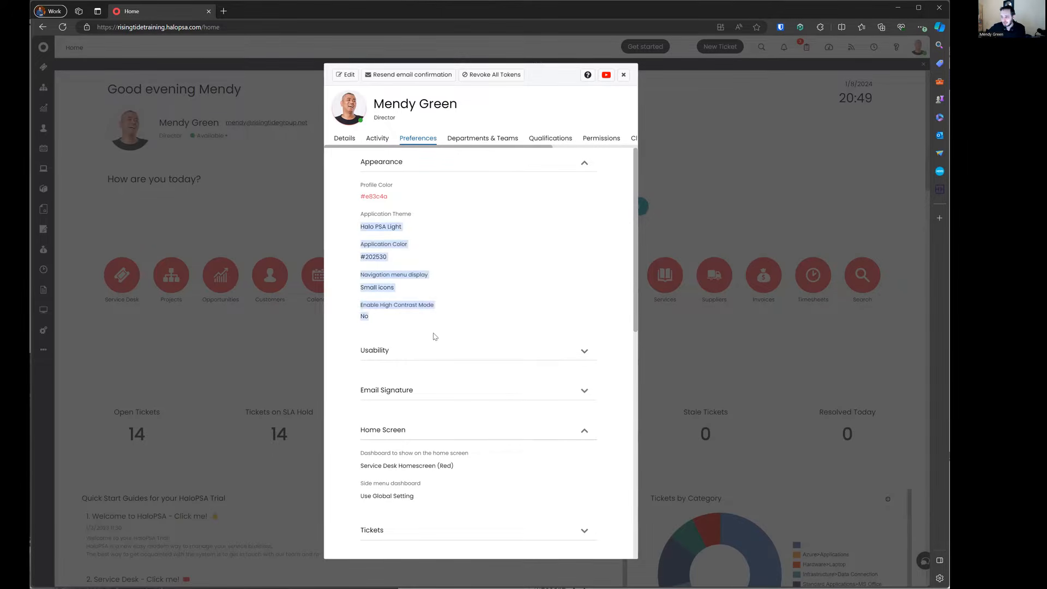
click(383, 307)
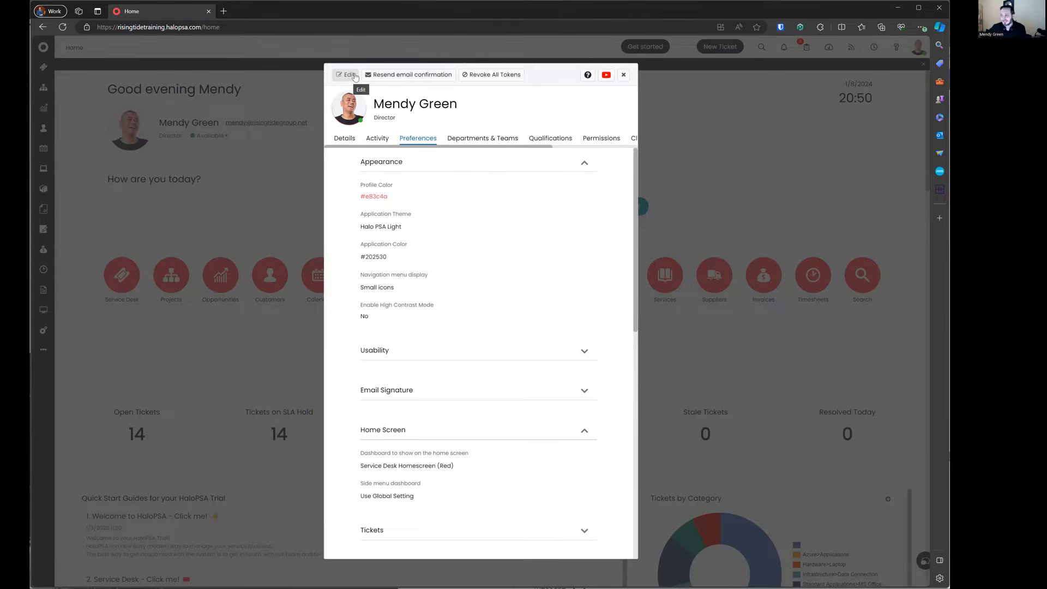
click(623, 74)
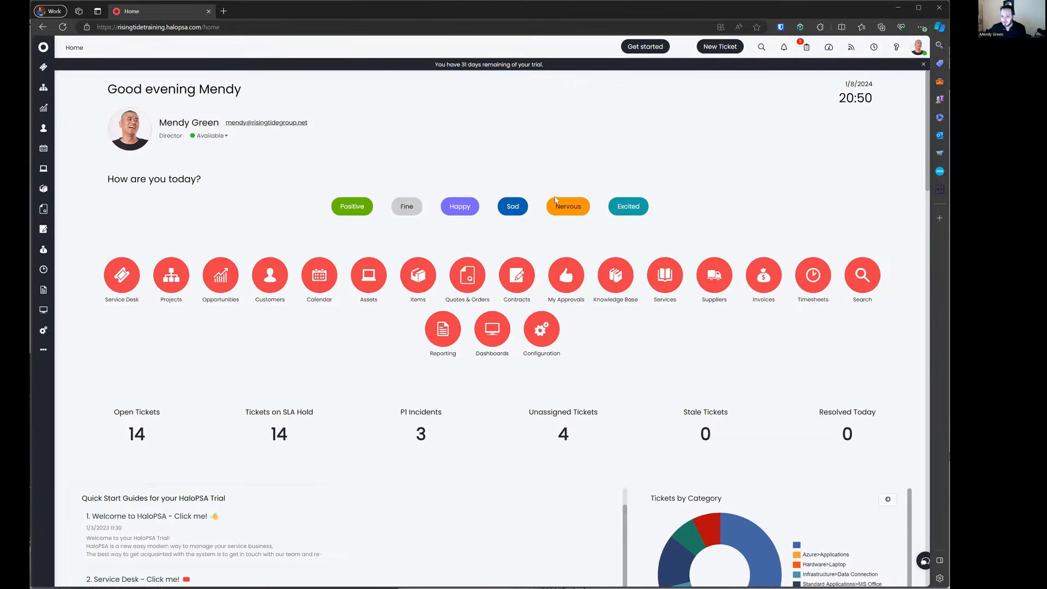
Step: Search the configuration area for 'advan' and open Advanced Settings
click(534, 335)
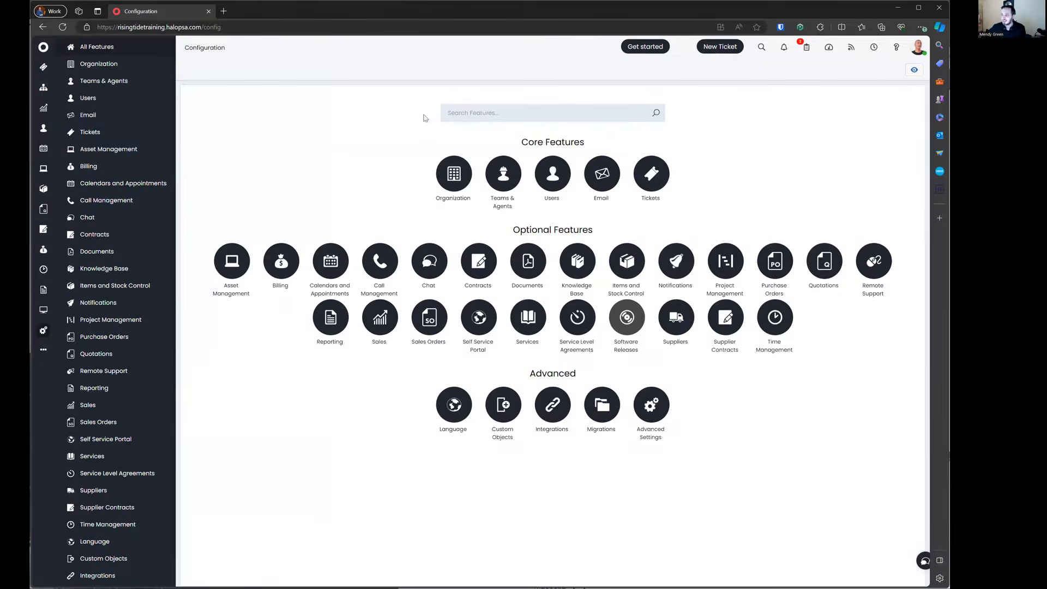
click(483, 113)
text(advanced)
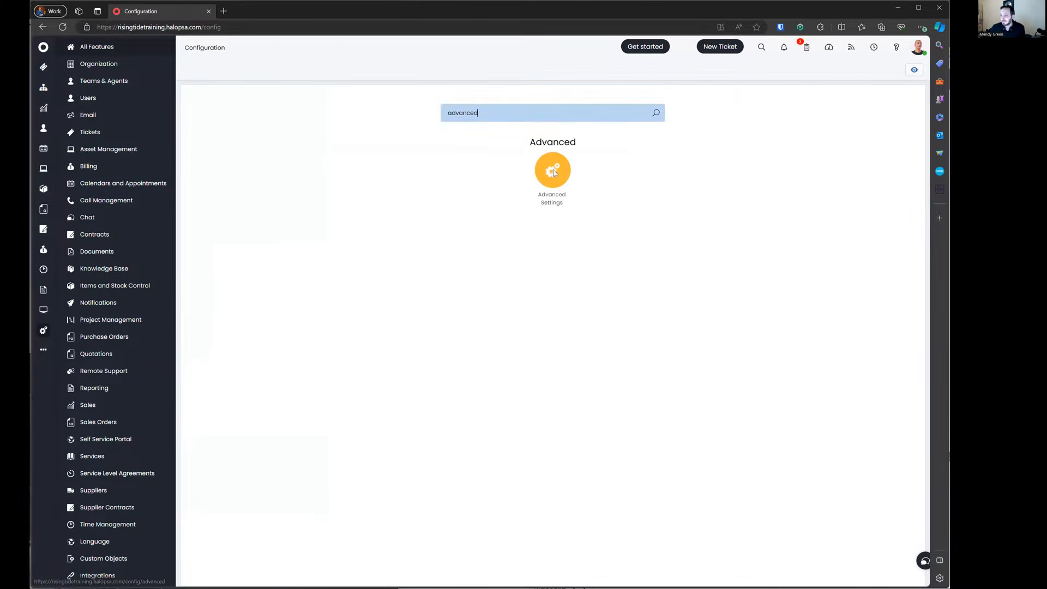
click(552, 171)
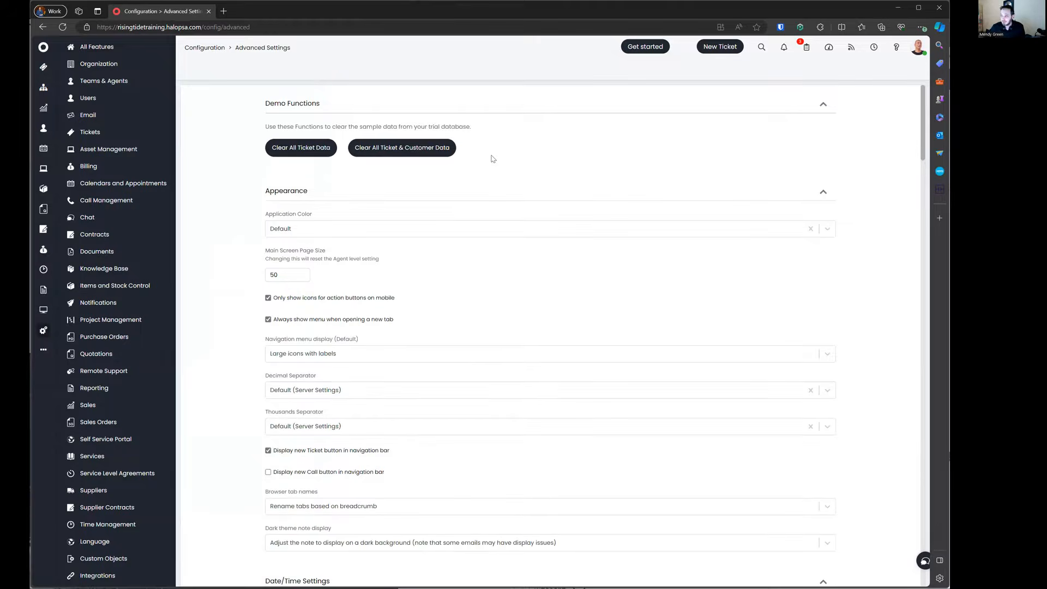
Step: Find 'config change tracking' on the page and tick Enable config change tracking
key(ctrl+f)
text(config c)
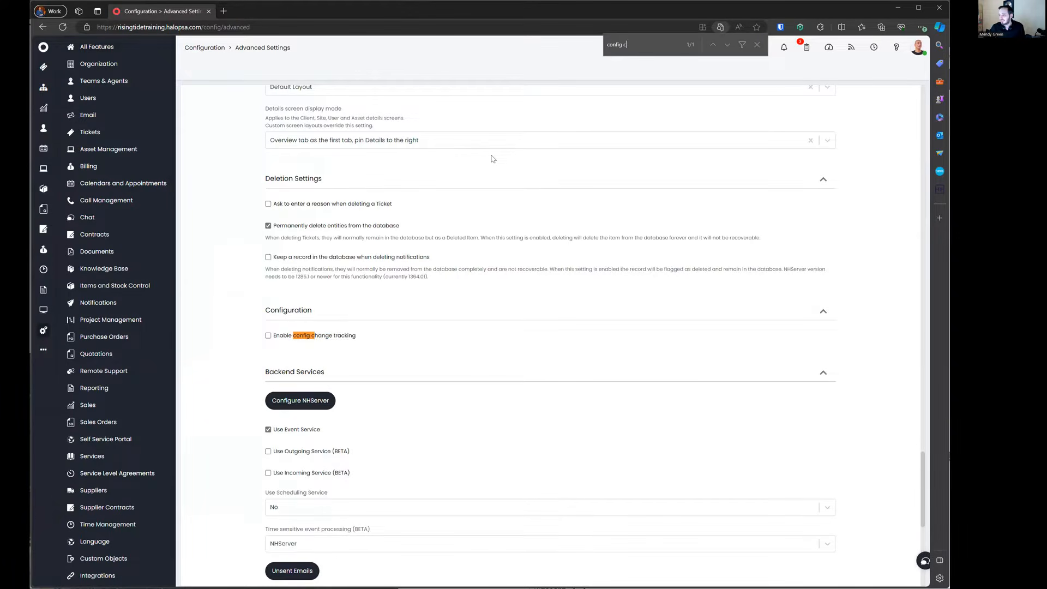
text(hange tracking)
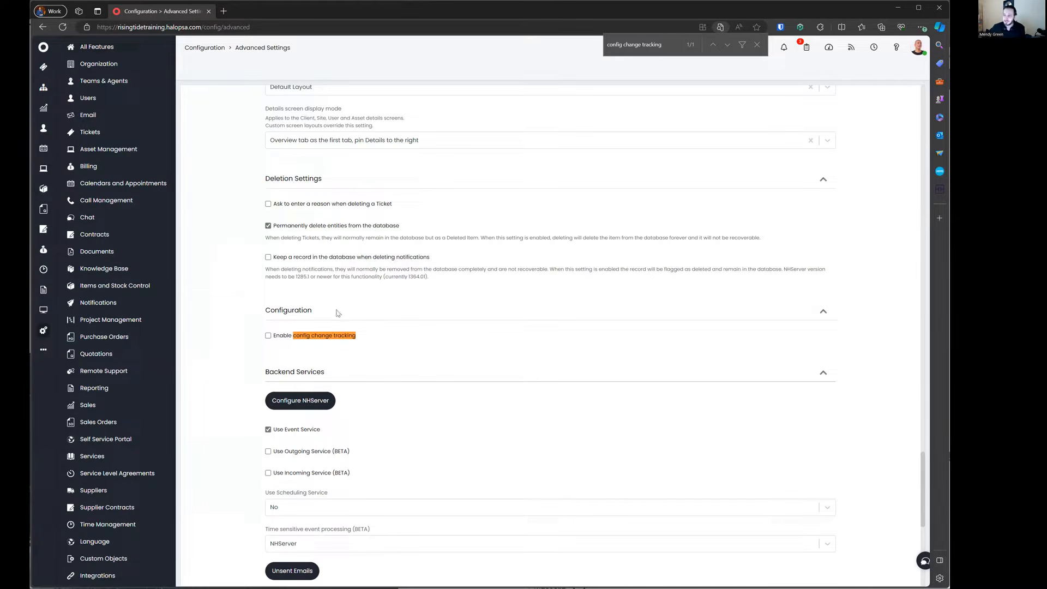
click(313, 337)
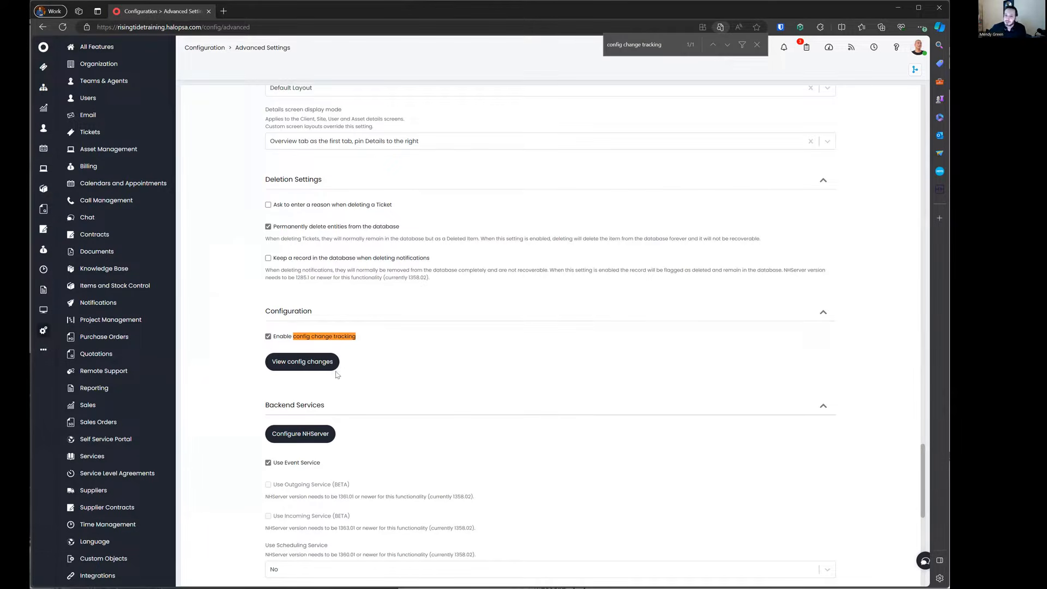
Step: Inspect the Updated Global Setting entry's change payload and its Rollback tab
click(313, 372)
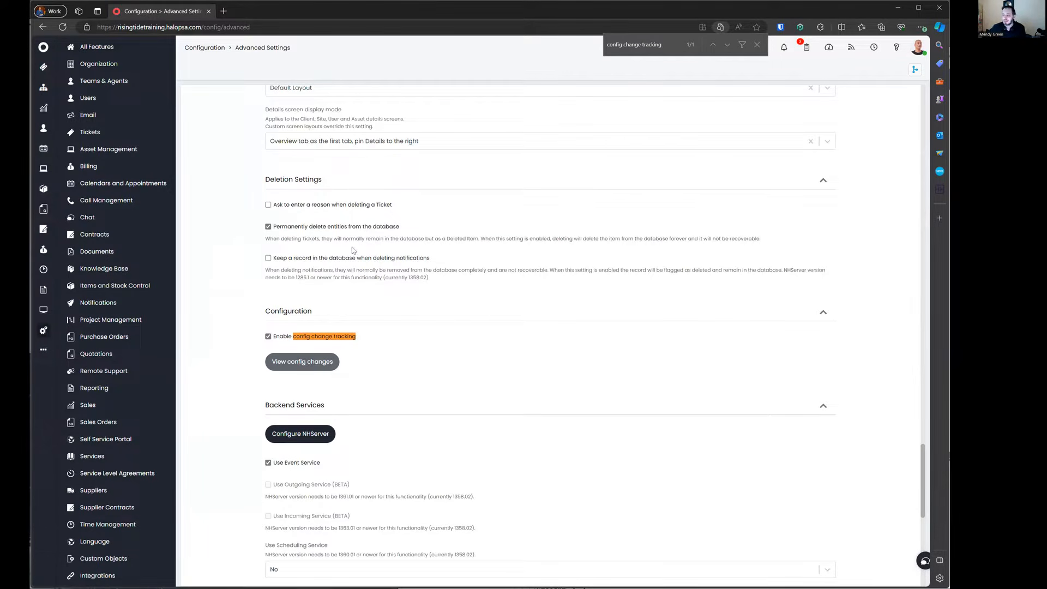
click(327, 113)
drag(376, 225, 469, 268)
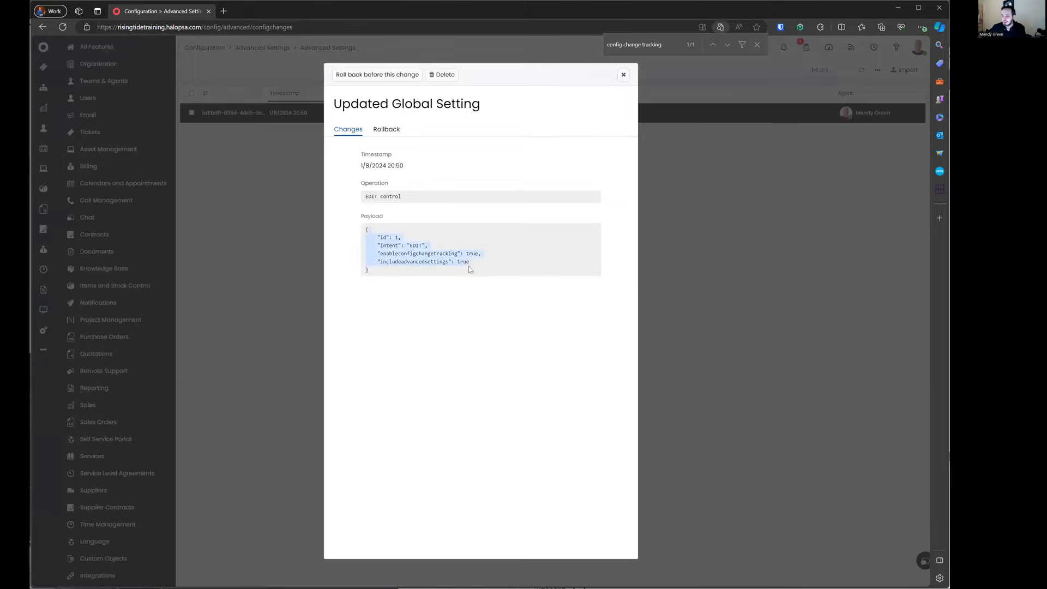
click(380, 130)
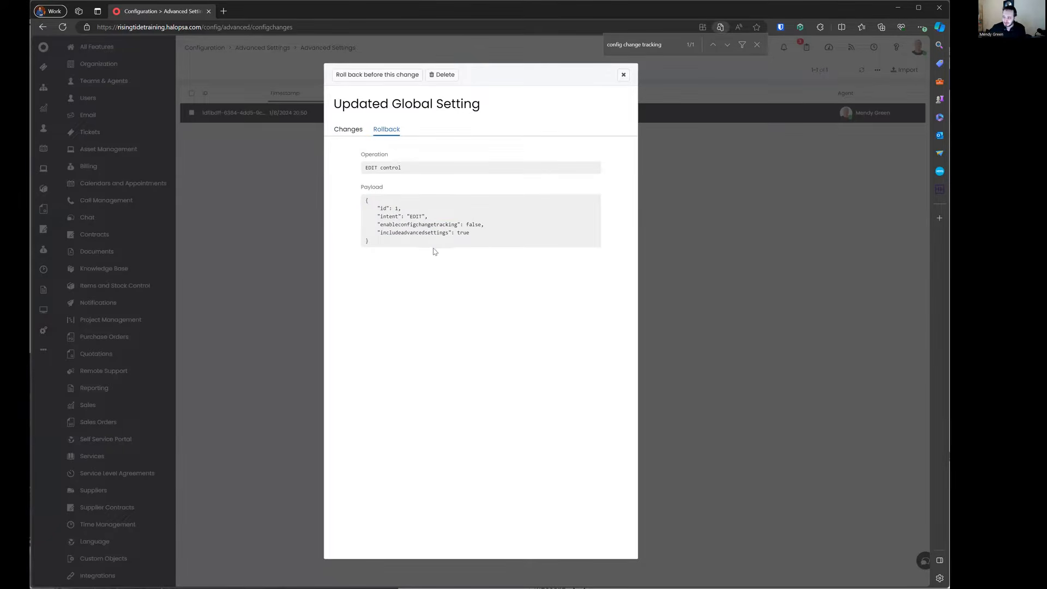
click(350, 132)
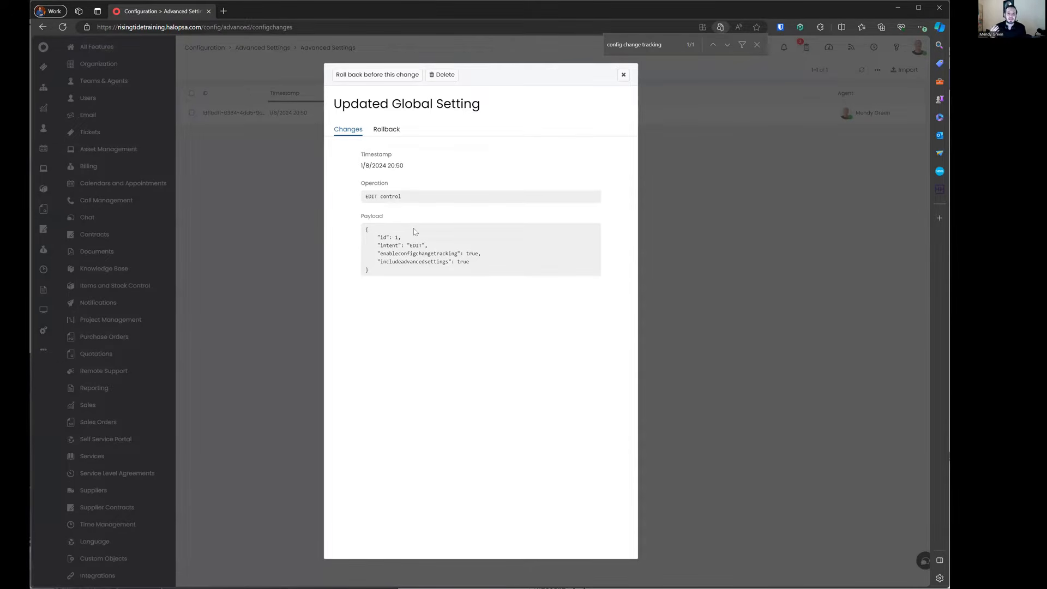
Step: Close the change details and find bar, and go back to Advanced Settings
click(623, 75)
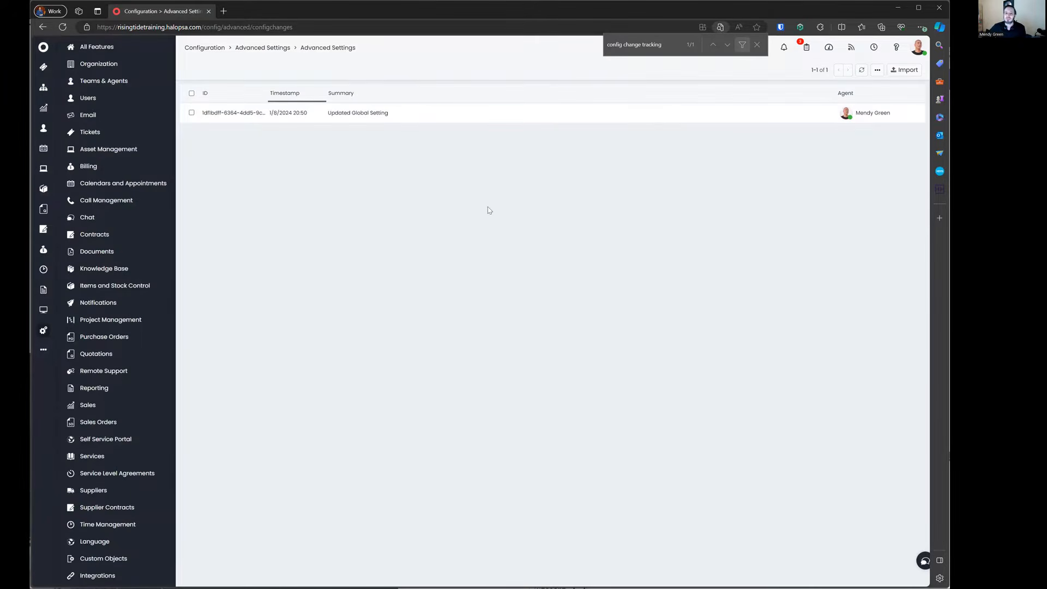
key(Escape)
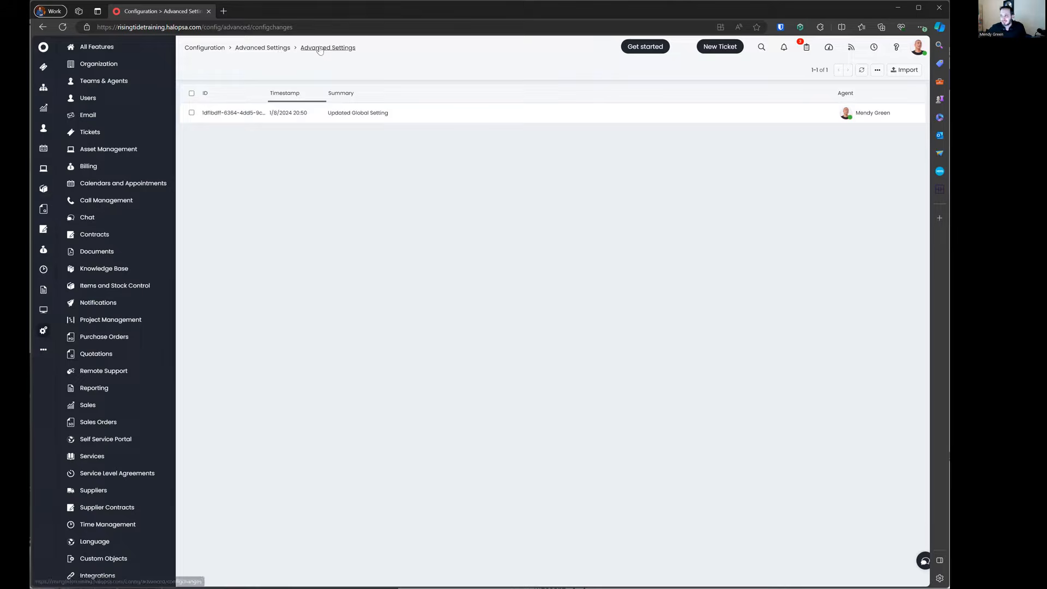
click(277, 52)
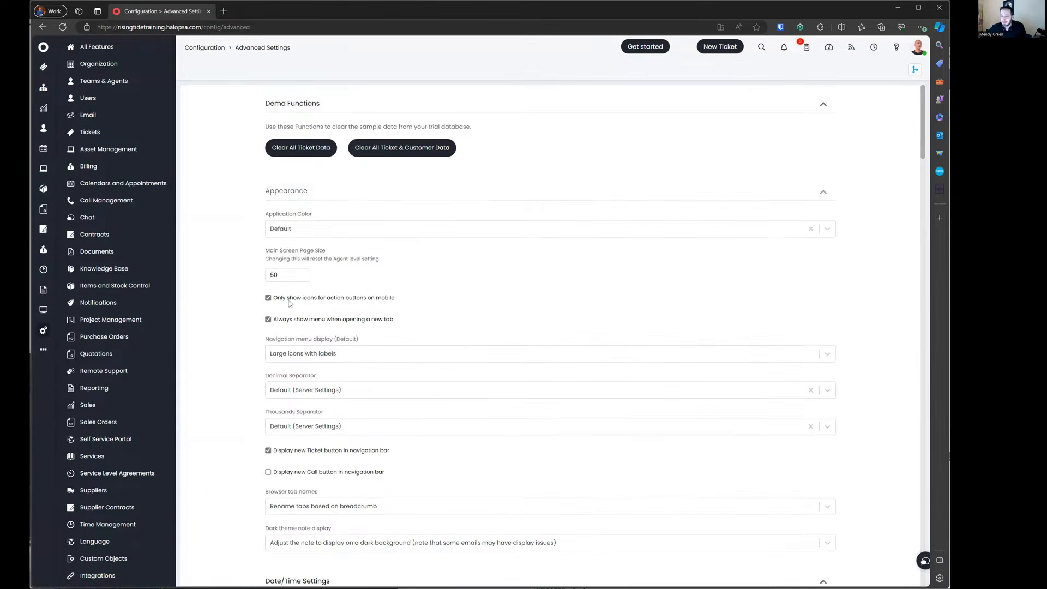
scroll(303, 351, down, 4)
scroll(303, 350, down, 5)
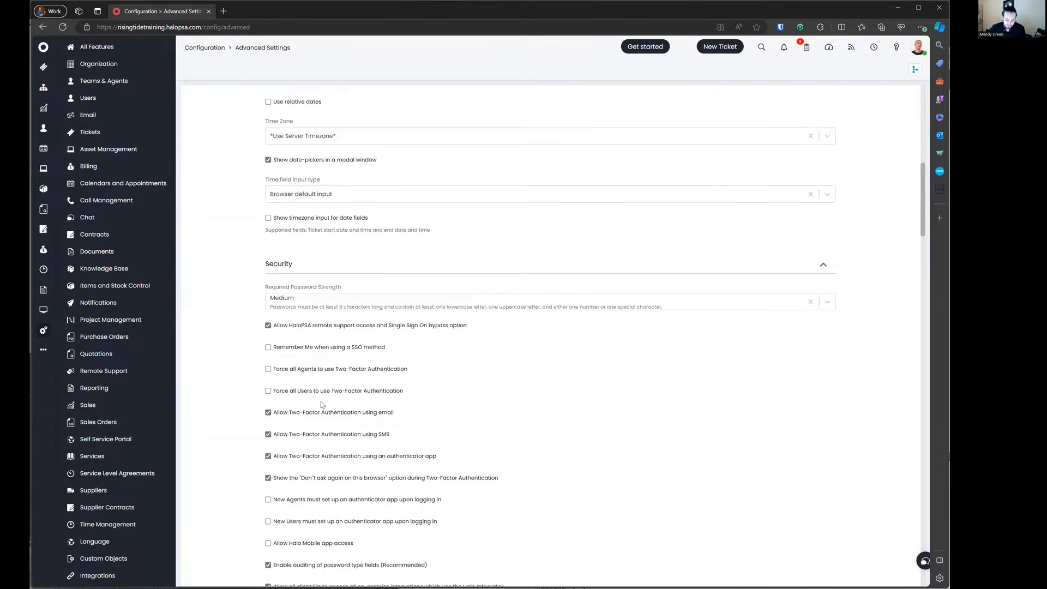
scroll(321, 406, down, 1)
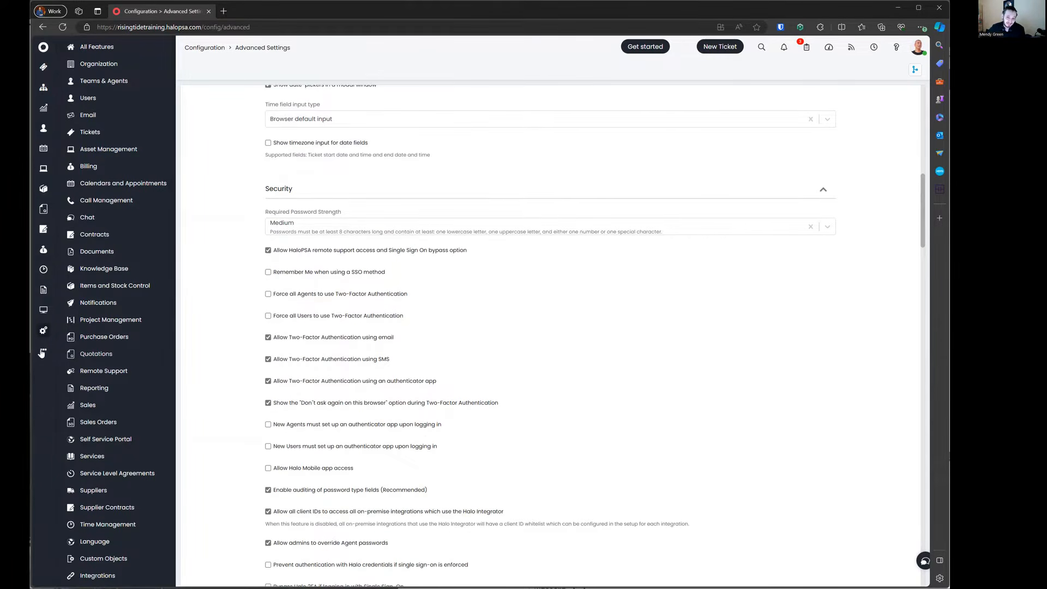
scroll(348, 340, down, 8)
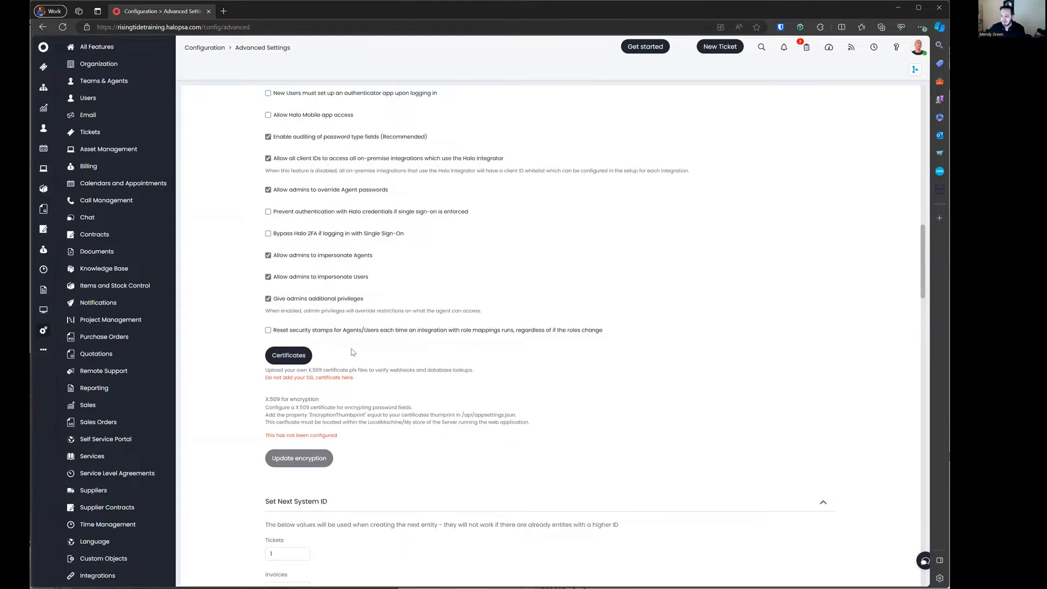
scroll(353, 352, up, 4)
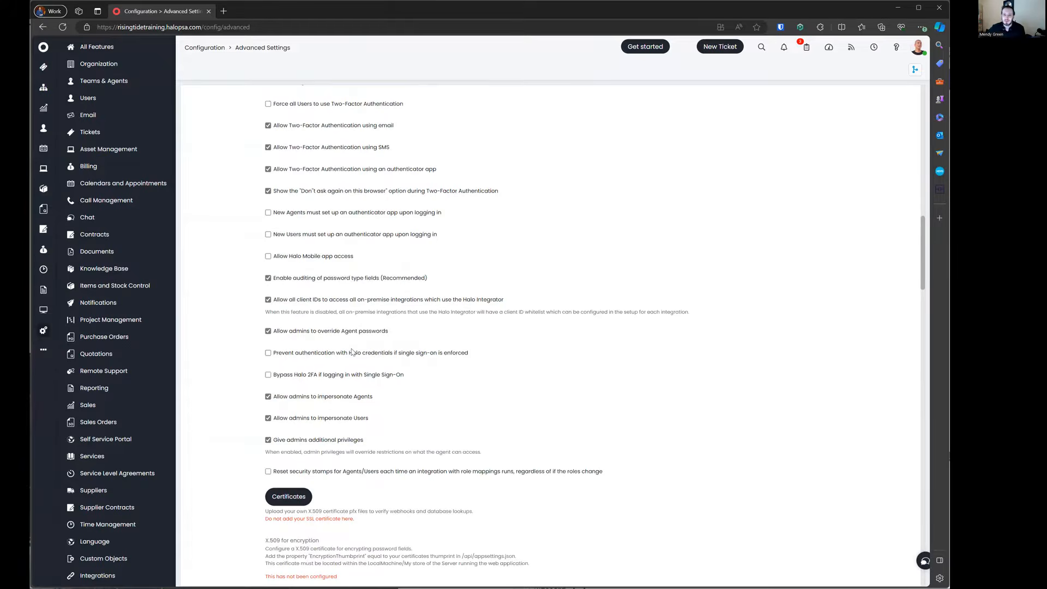
scroll(351, 351, up, 8)
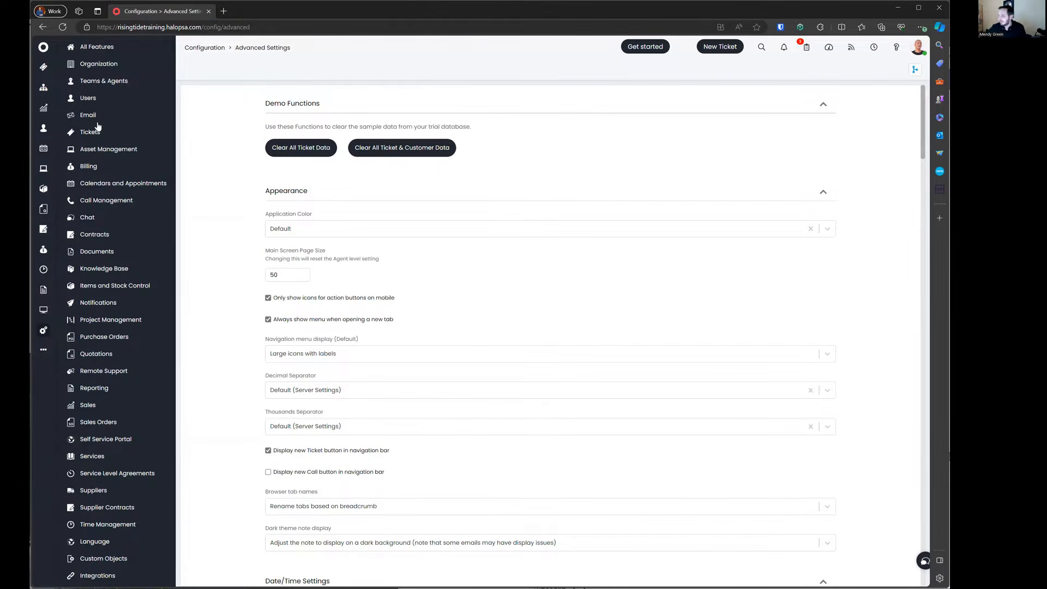
Step: Open your agent profile via My account and expand its Appearance preferences
click(918, 47)
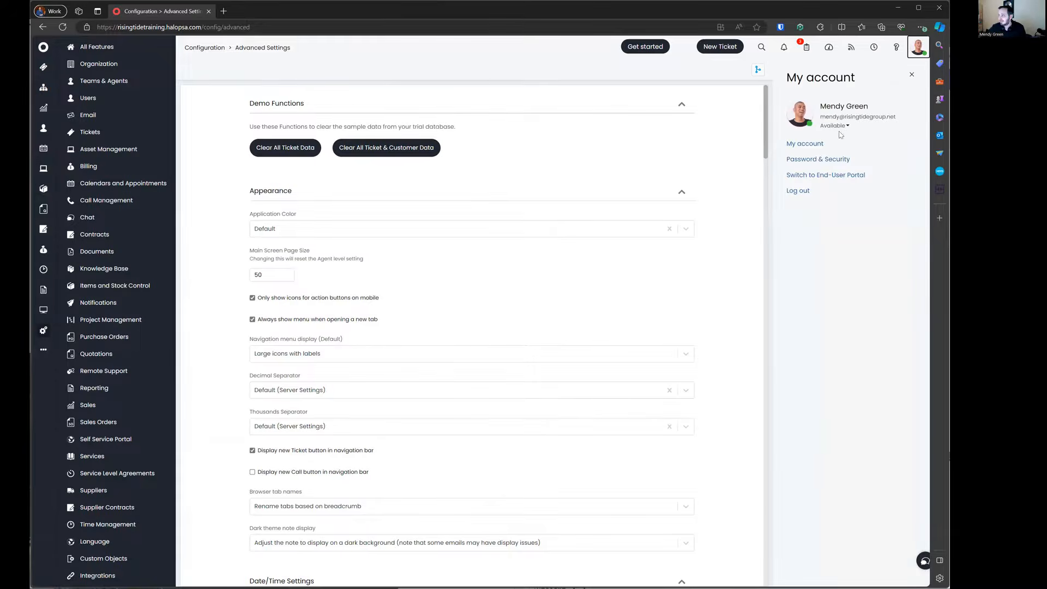
click(806, 144)
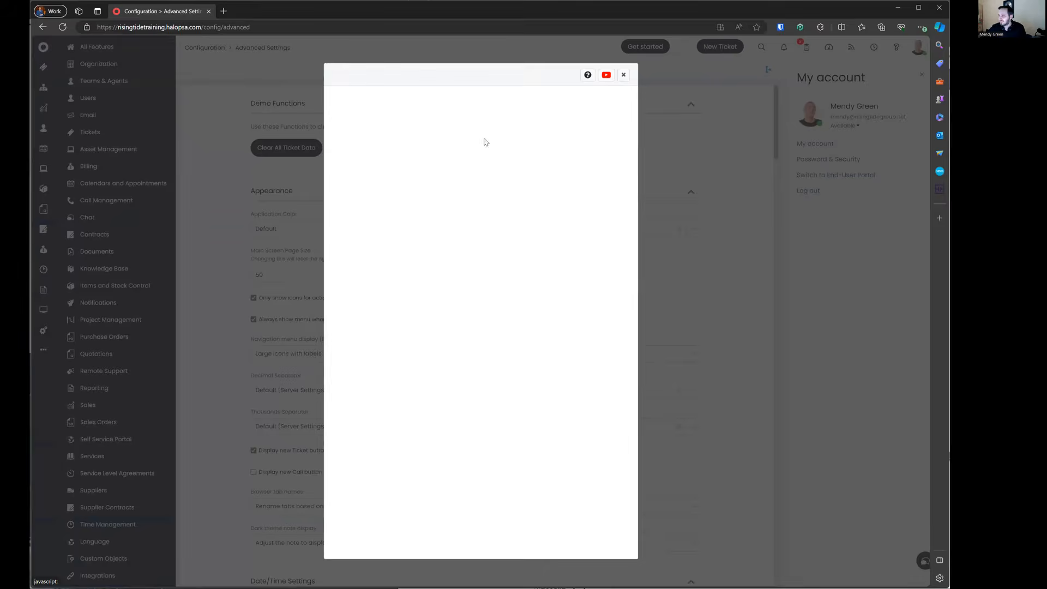
click(415, 138)
click(383, 164)
Step: Copy the Application Color code #202530 and put the profile into edit mode
drag(356, 243, 415, 254)
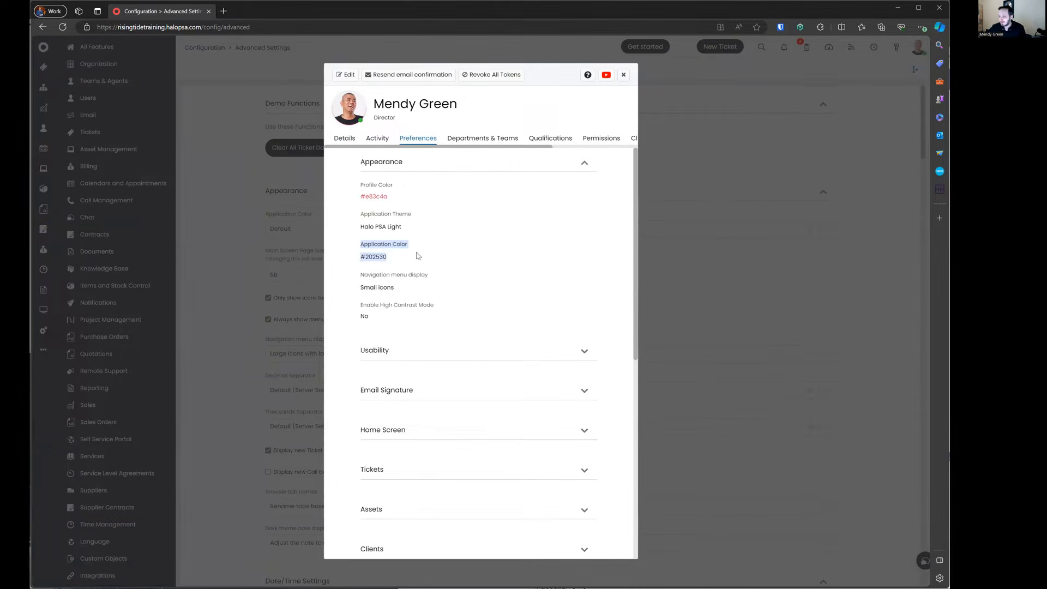
triple_click(381, 256)
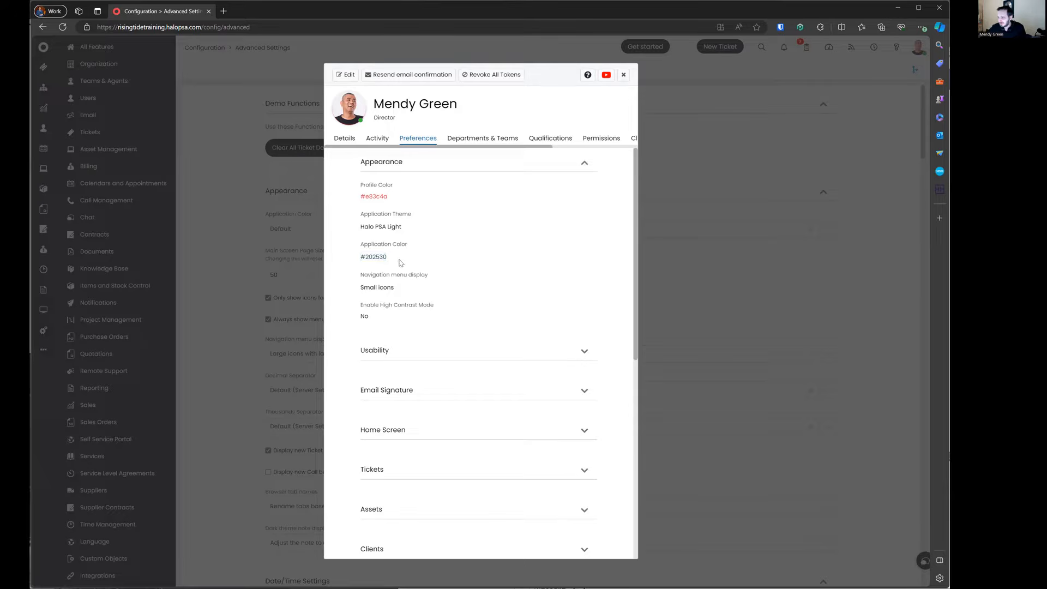
right_click(370, 259)
click(415, 264)
click(416, 242)
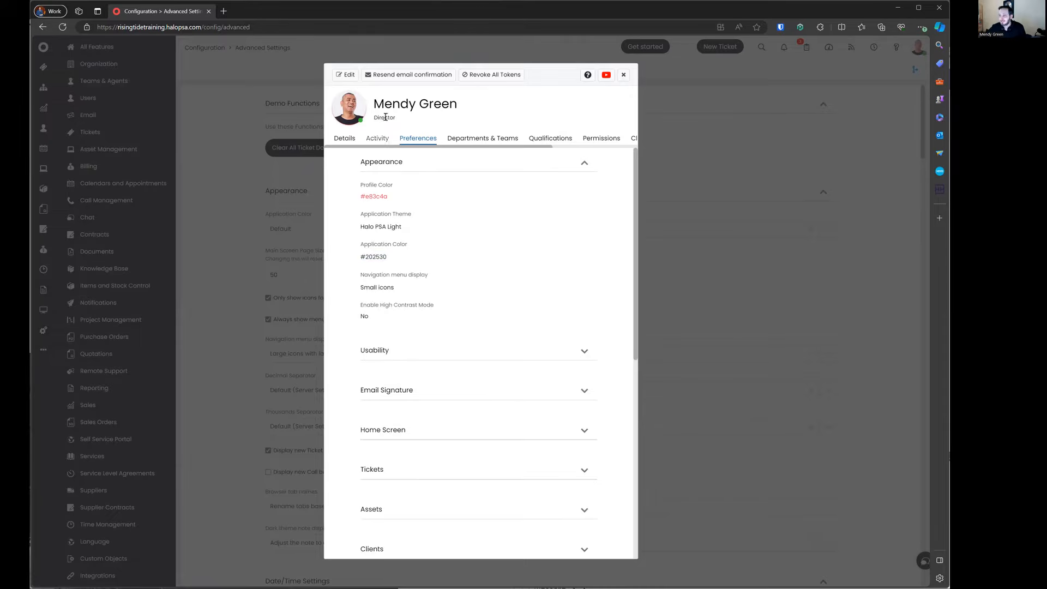
click(347, 74)
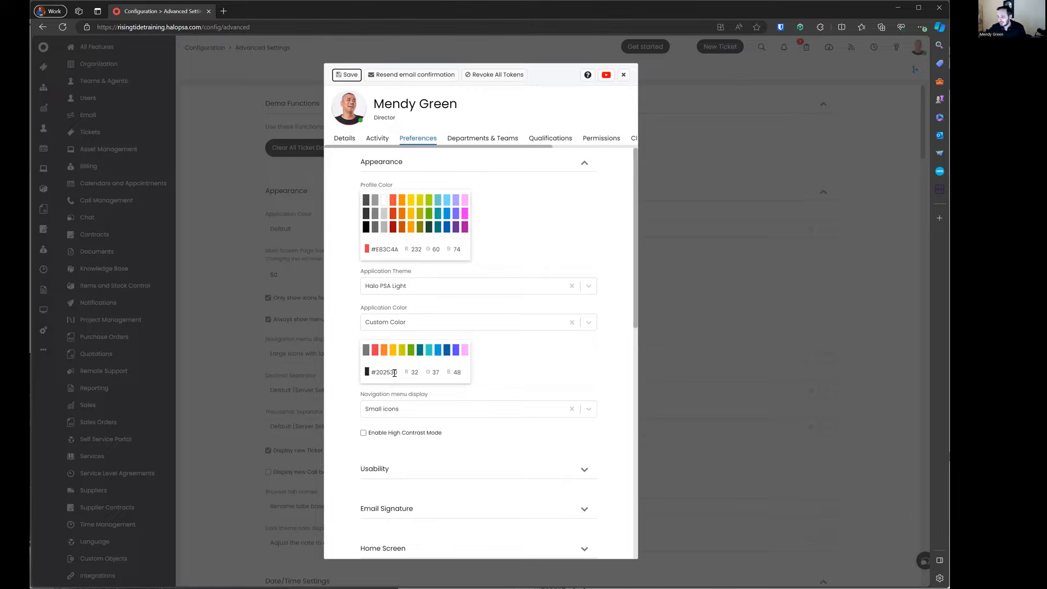
Step: After trying Default and Custom Color, set personal Application Color to Use Global Setting and save
click(425, 327)
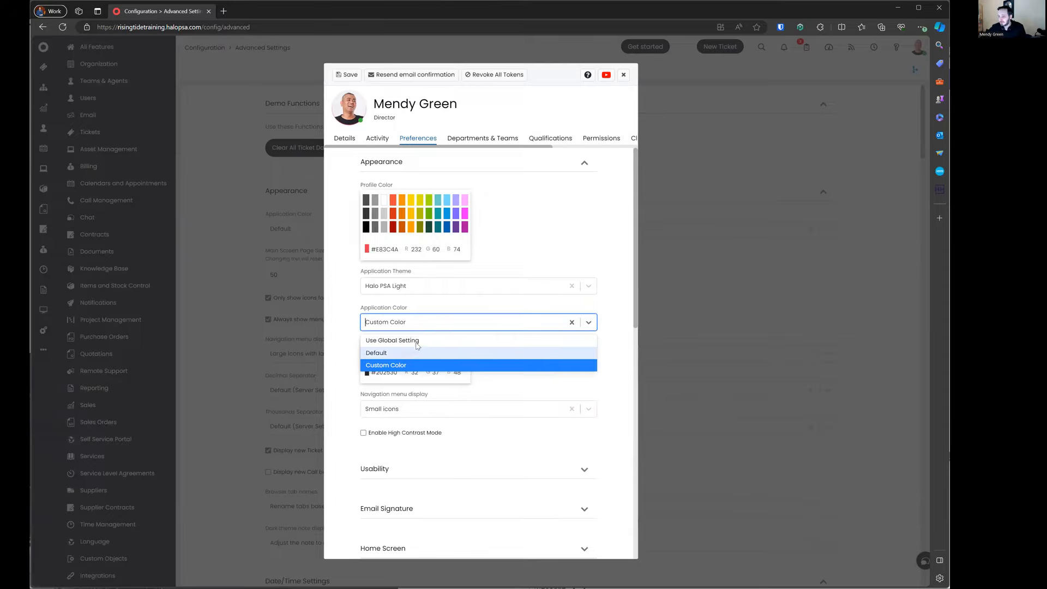
click(417, 341)
click(414, 326)
click(414, 352)
click(422, 323)
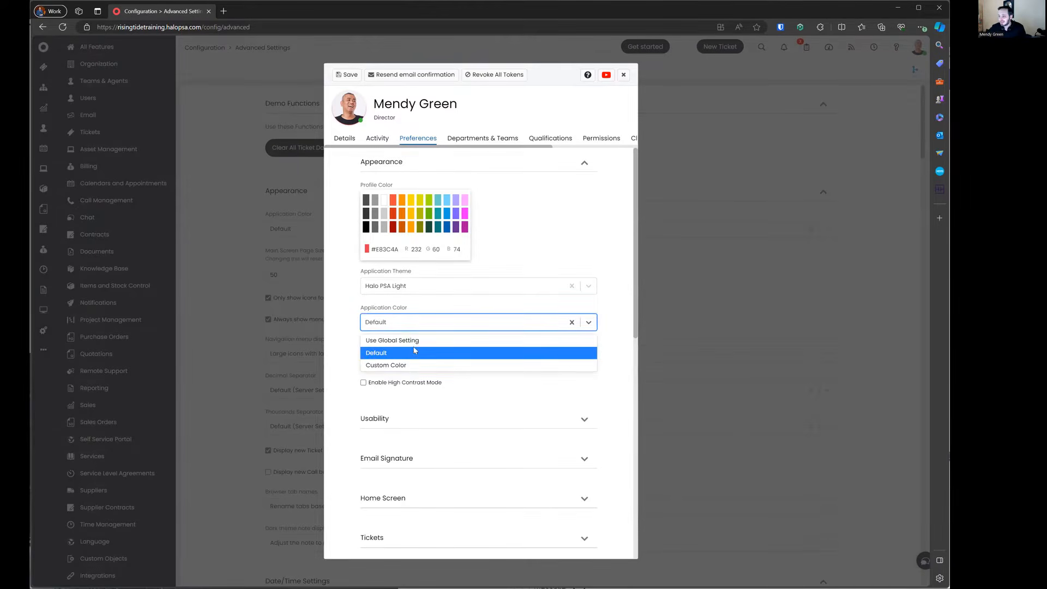
click(413, 364)
click(424, 324)
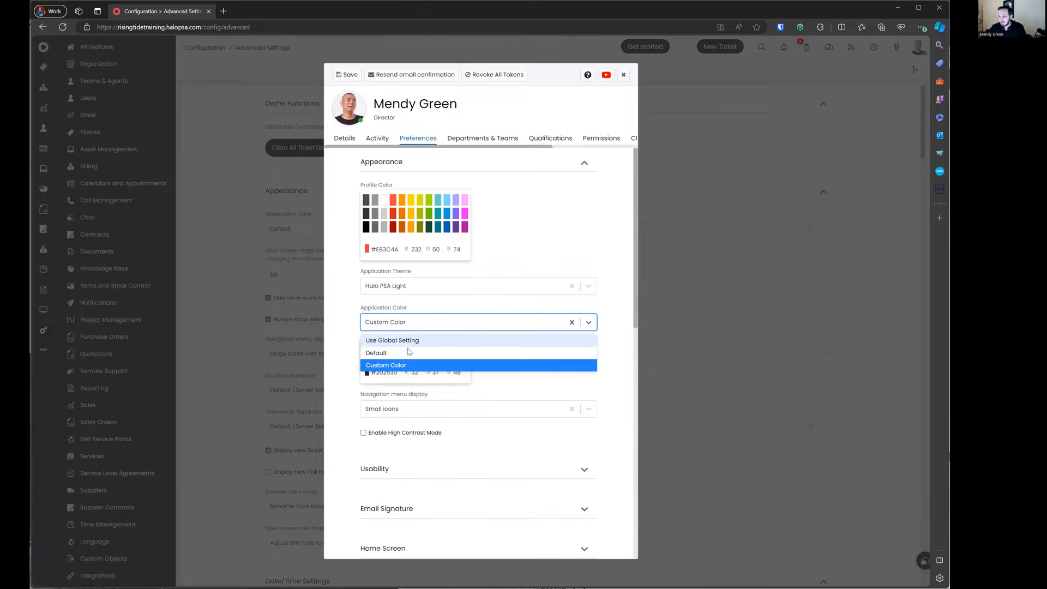
click(411, 340)
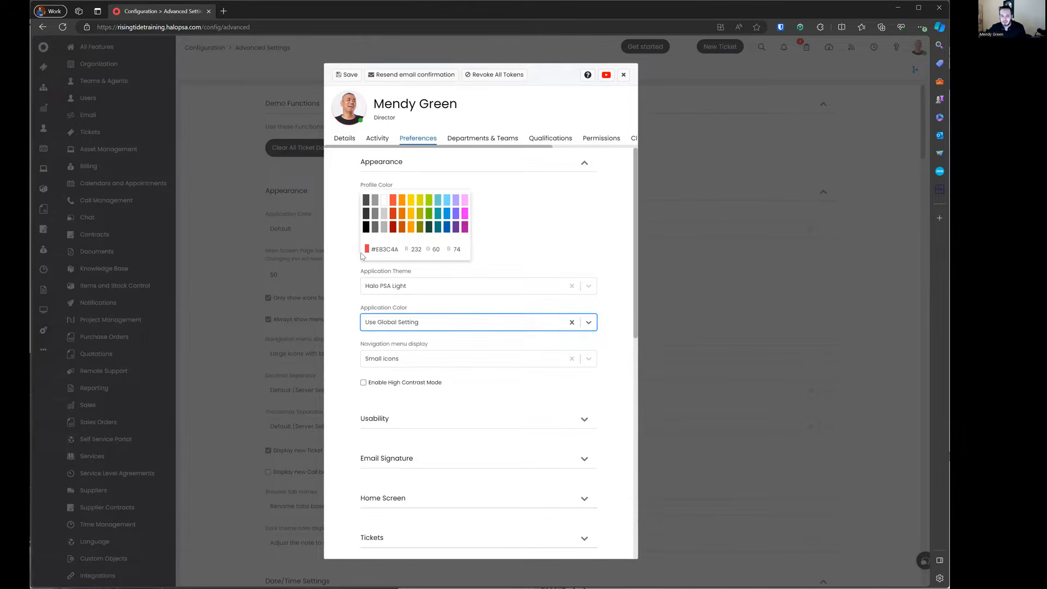
click(349, 74)
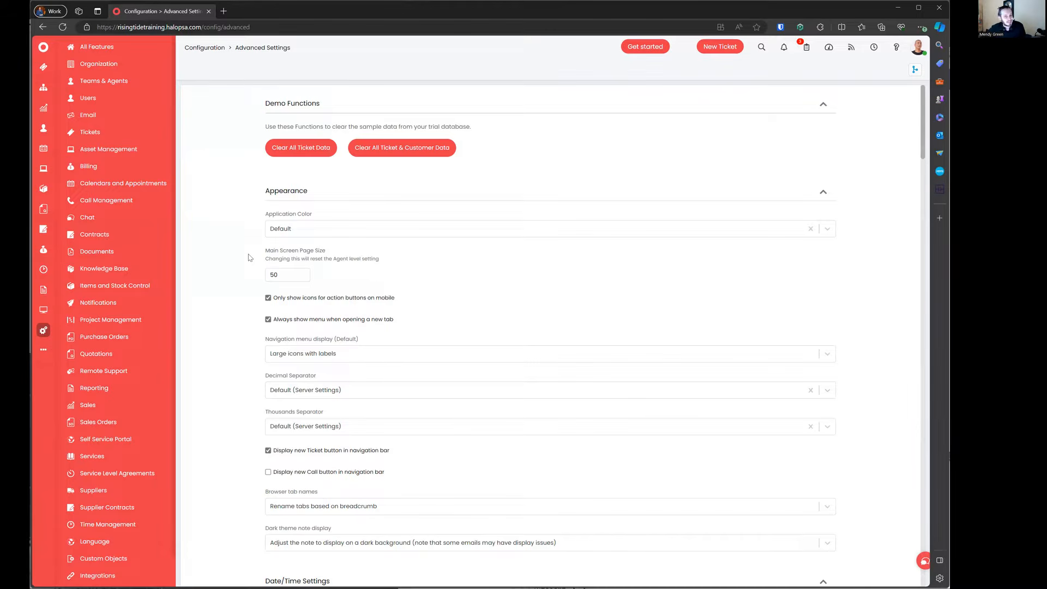
Step: Change the global Application Color to Custom Color, paste #202530 as its code, and reload
click(293, 230)
click(297, 258)
triple_click(295, 279)
key(ctrl+v)
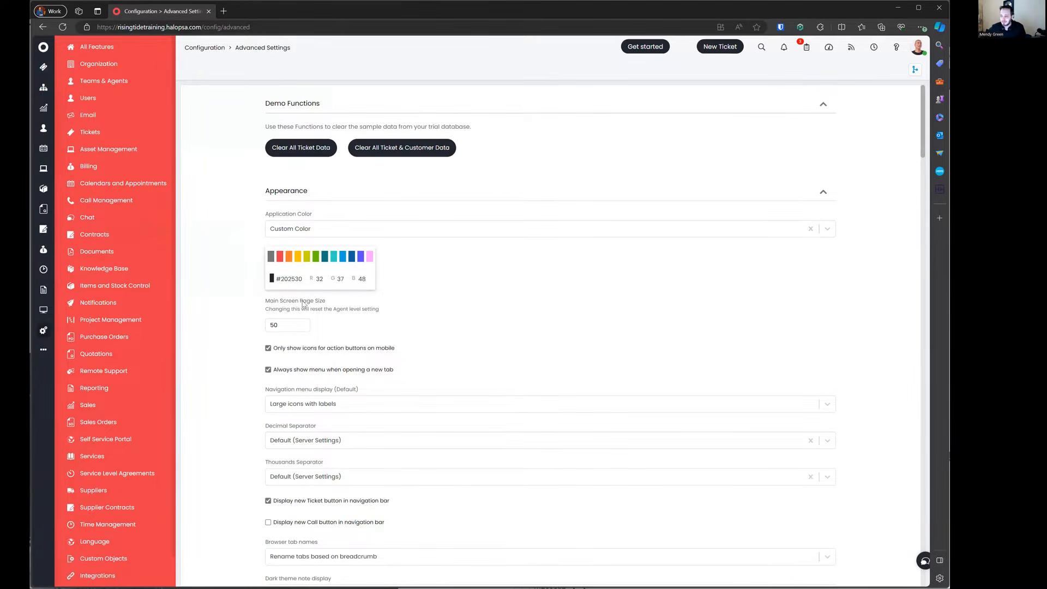
click(63, 27)
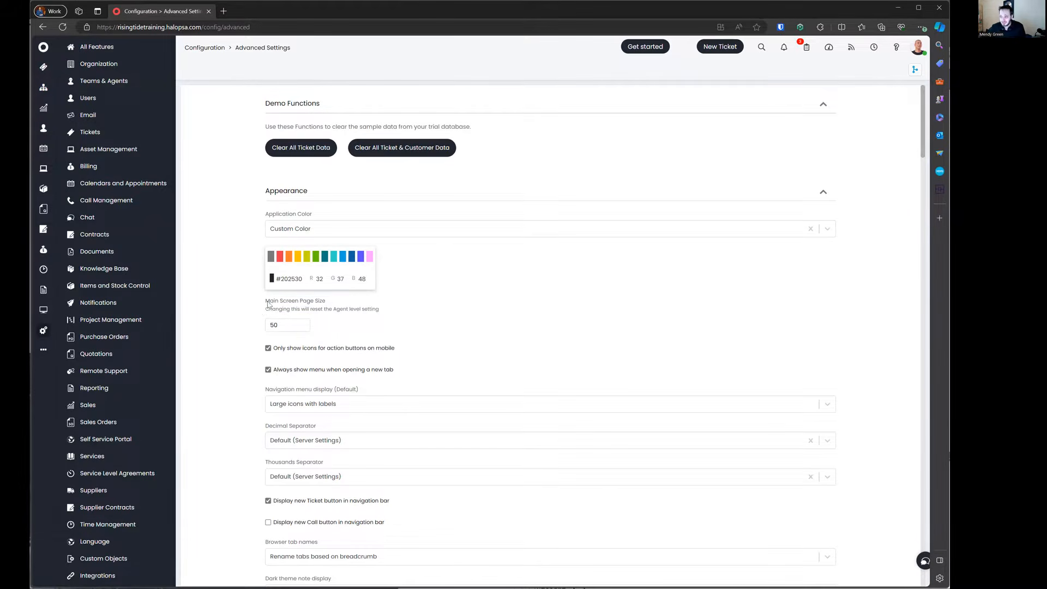
drag(270, 301, 415, 309)
click(278, 325)
drag(266, 301, 402, 311)
double_click(286, 324)
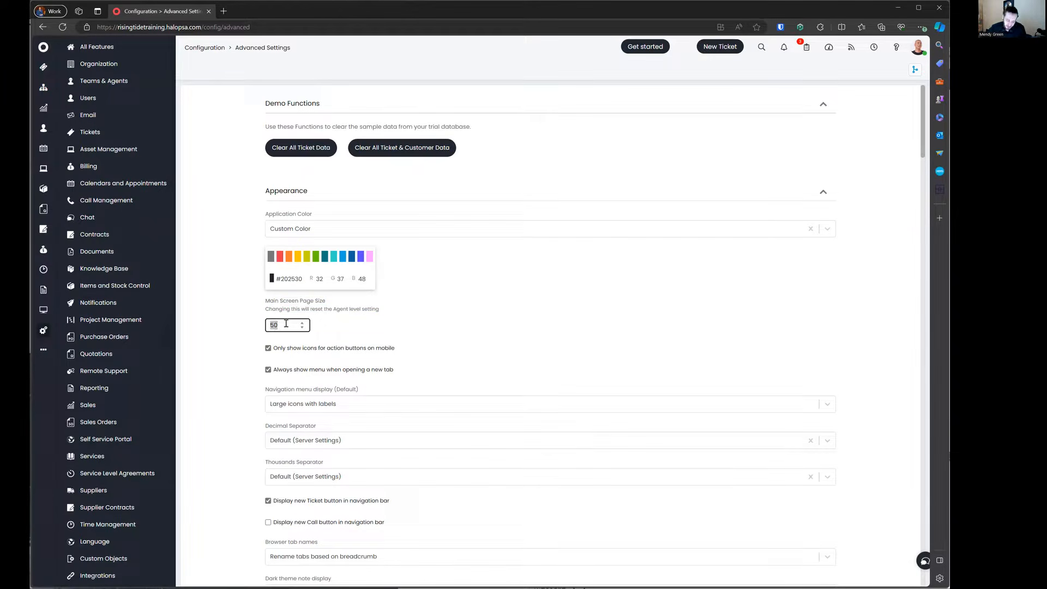
text(100)
click(291, 308)
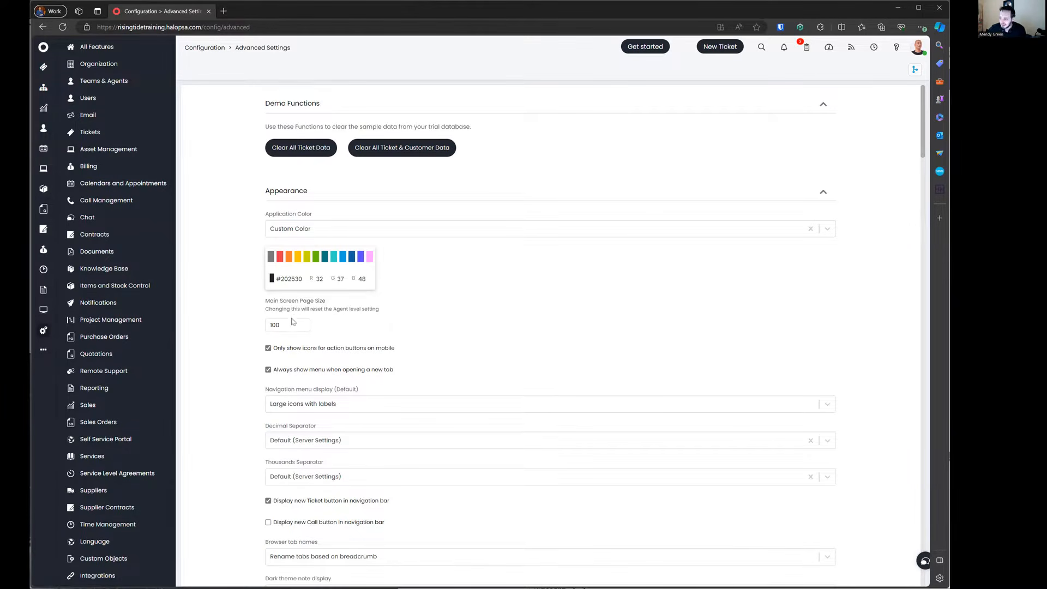
drag(262, 310, 334, 326)
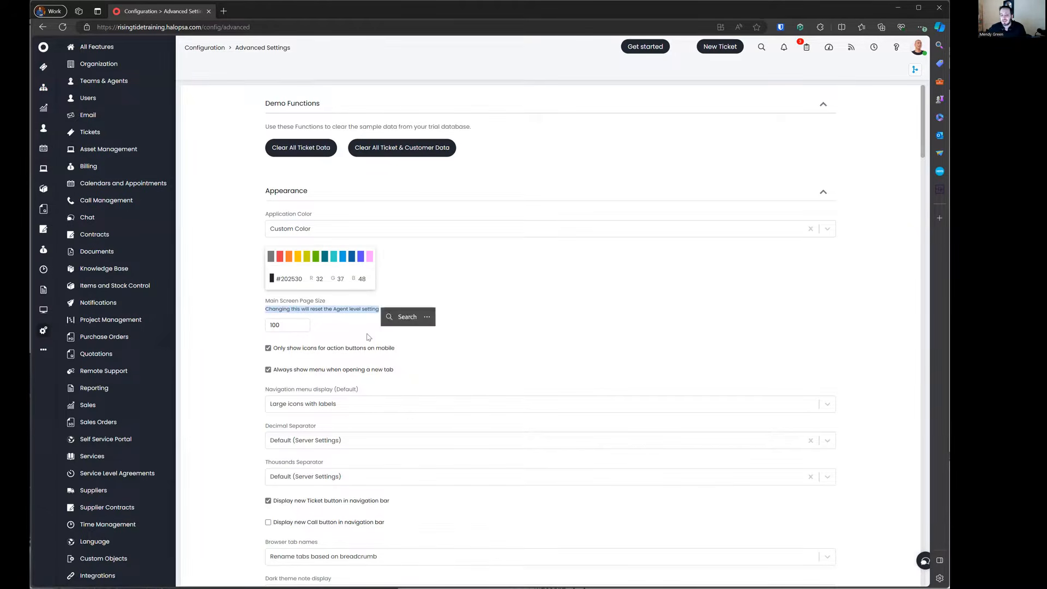
click(330, 322)
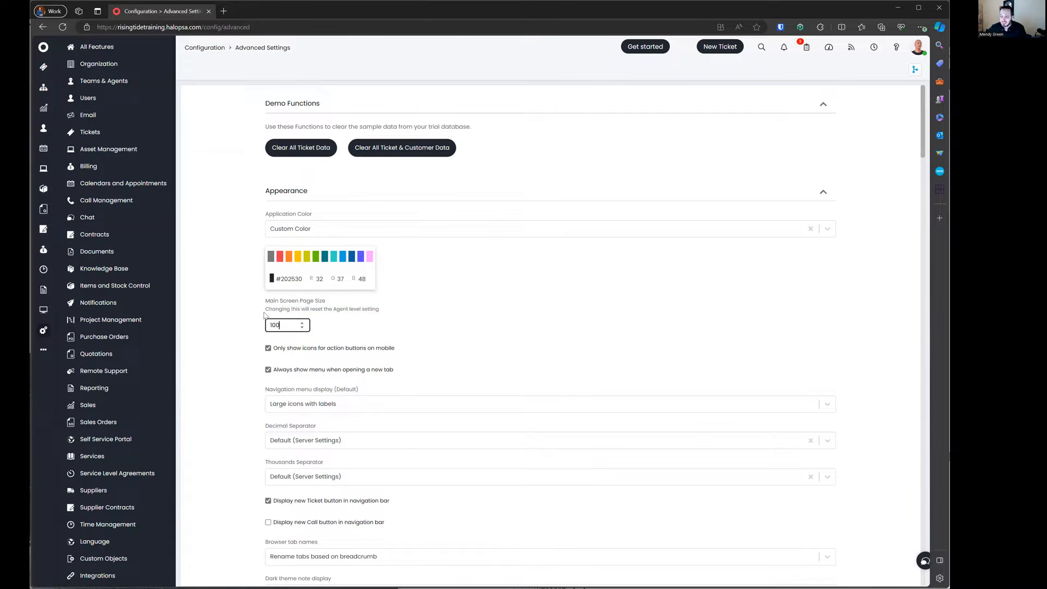
drag(264, 315, 392, 311)
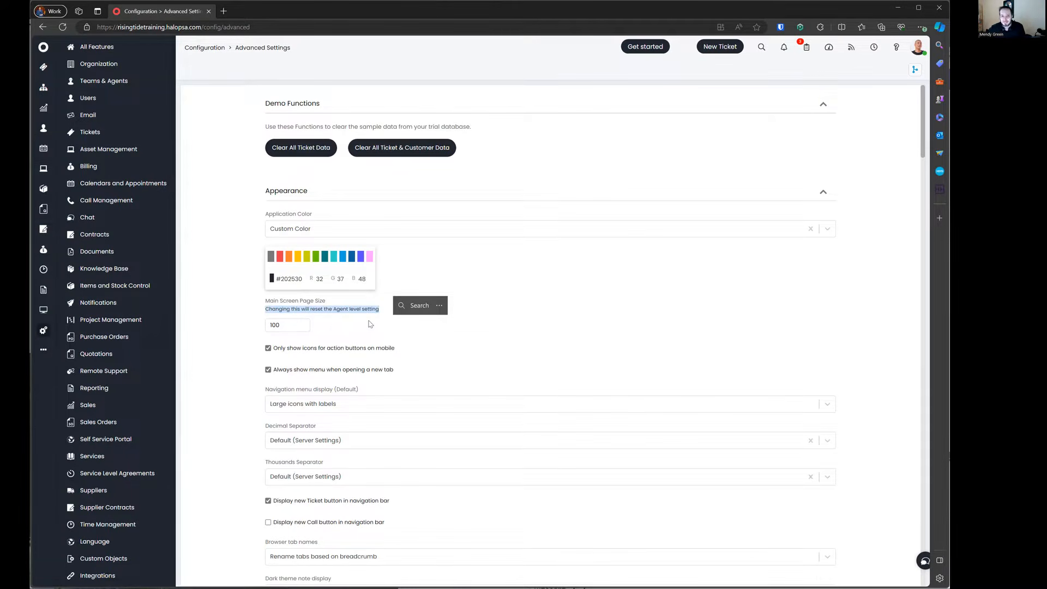
click(357, 320)
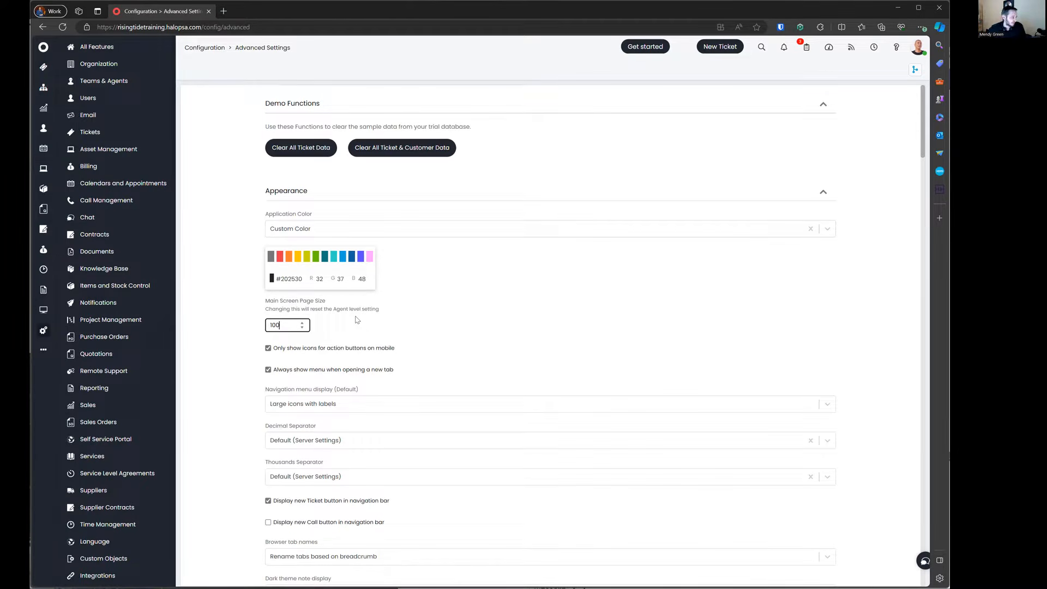
drag(266, 309, 375, 327)
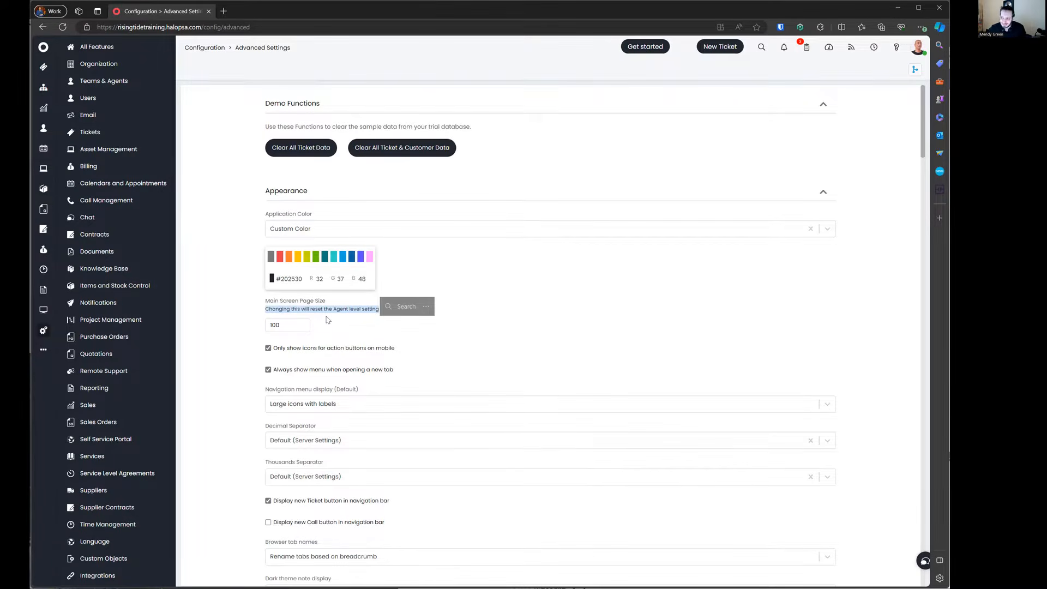
scroll(328, 320, down, 1)
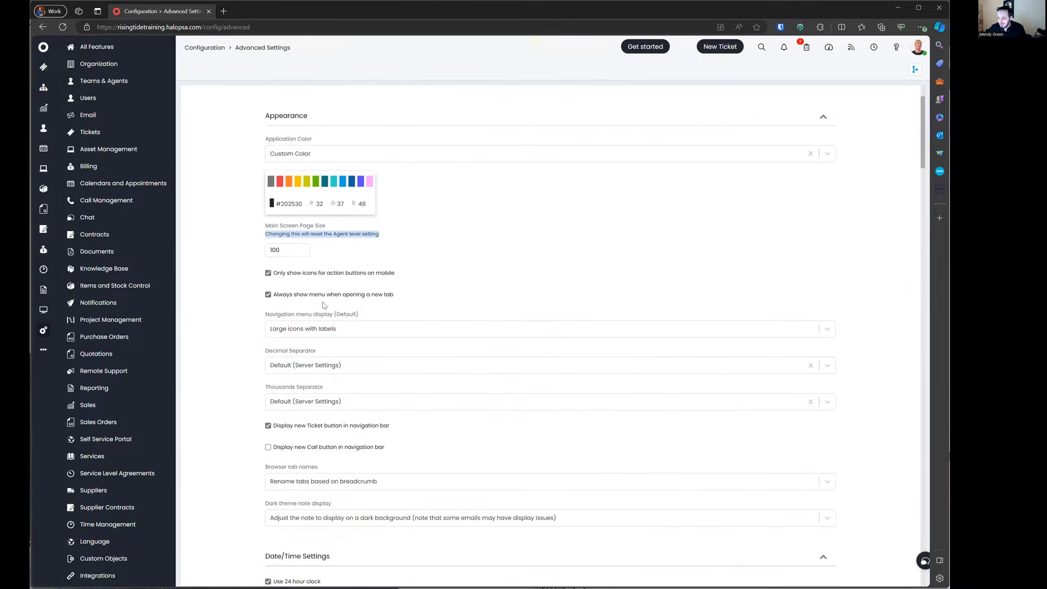
drag(259, 277, 414, 281)
drag(261, 305, 431, 295)
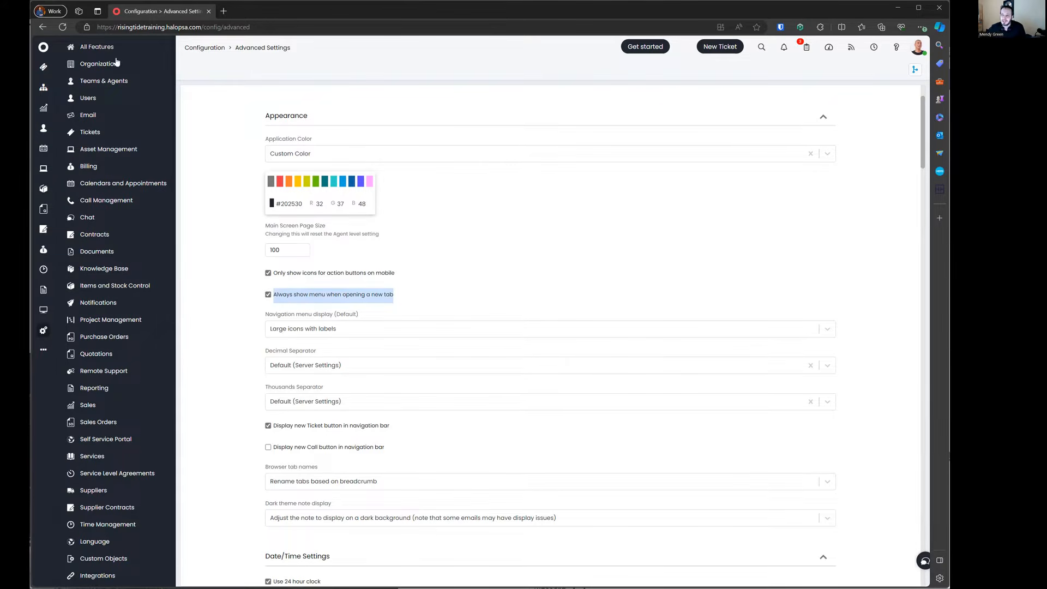
drag(260, 316, 389, 319)
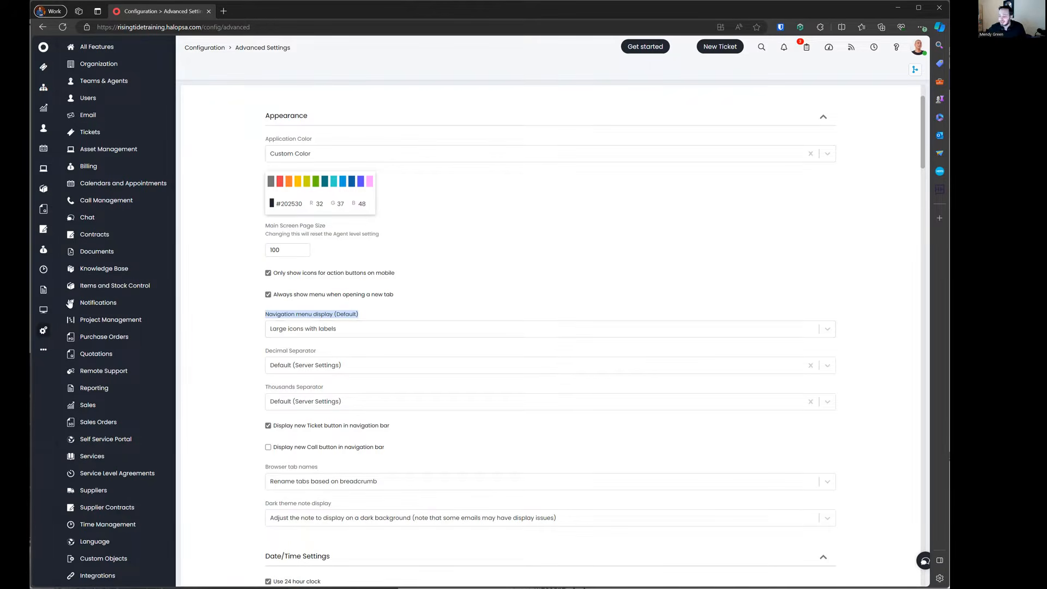
Step: Open your agent profile's Preferences via My account and switch it to edit mode
click(917, 49)
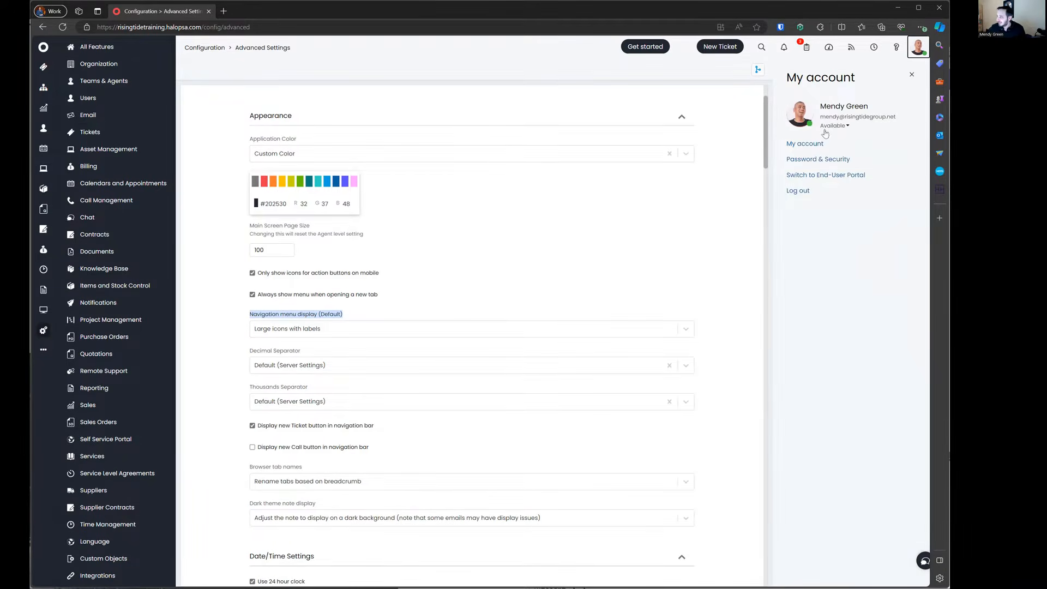
click(822, 143)
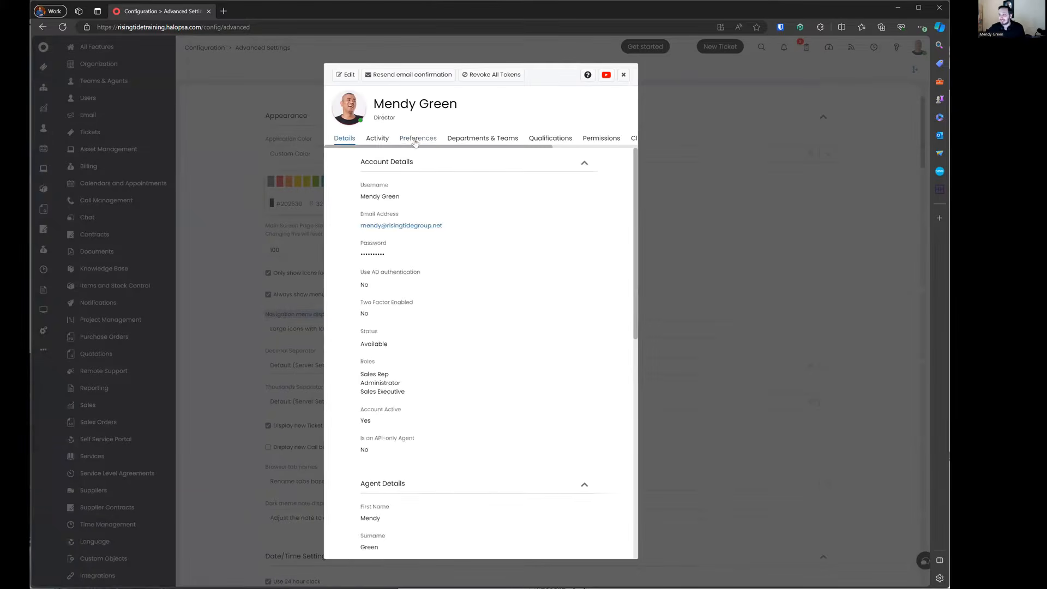
click(402, 136)
click(349, 75)
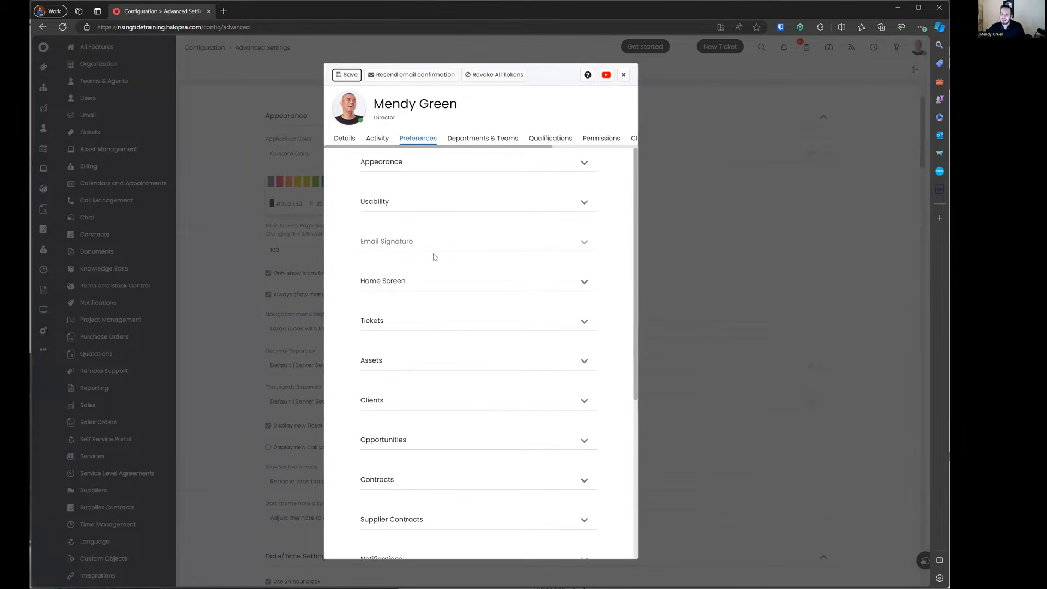
scroll(446, 267, down, 5)
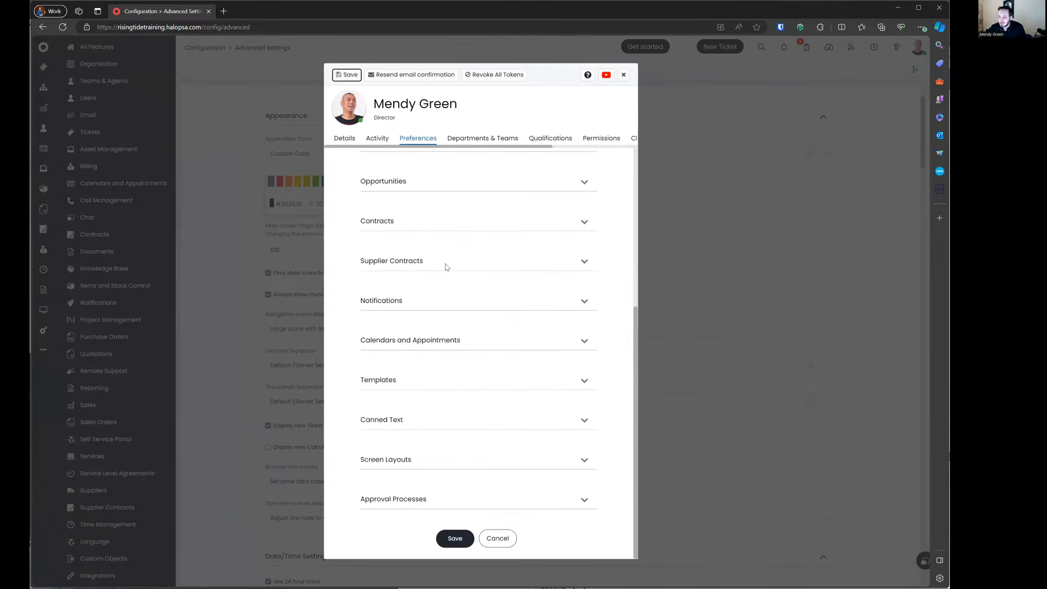
scroll(446, 267, up, 5)
Step: Set Navigation menu display under Appearance to Default, save, and close the profile
click(436, 283)
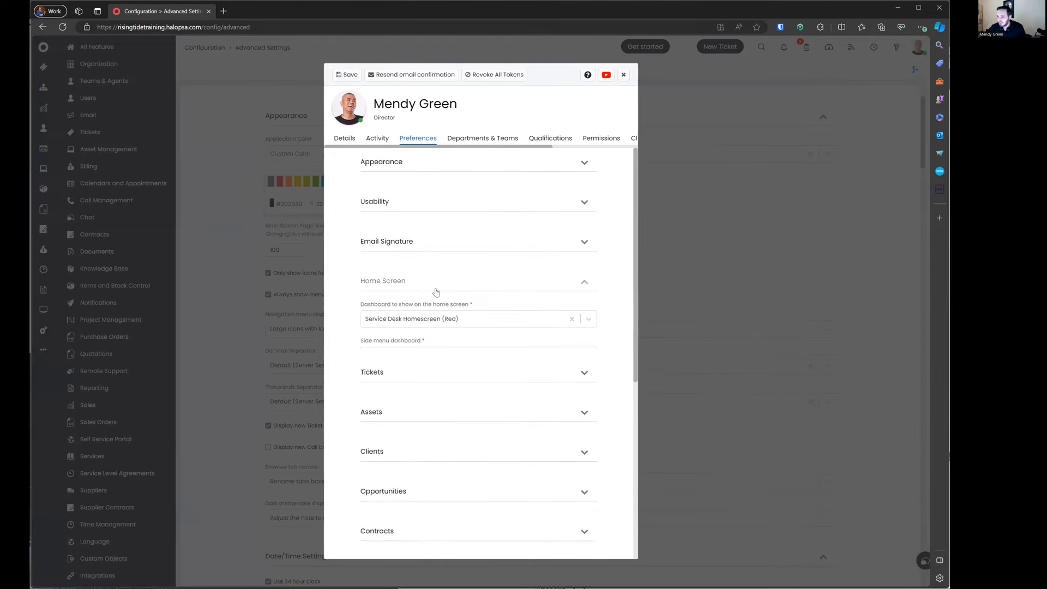
click(431, 283)
click(433, 163)
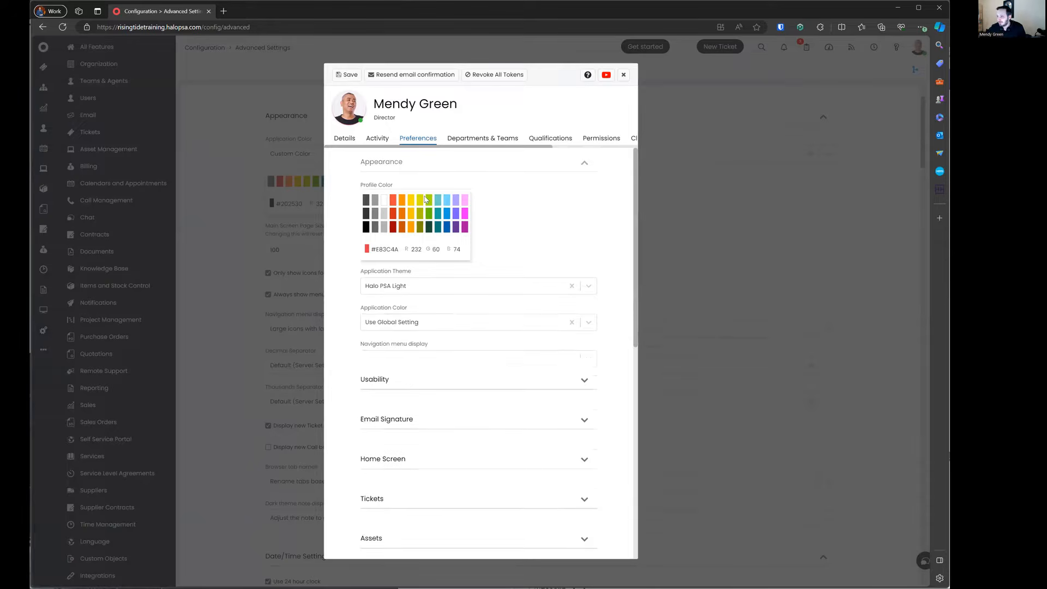
click(414, 358)
click(413, 375)
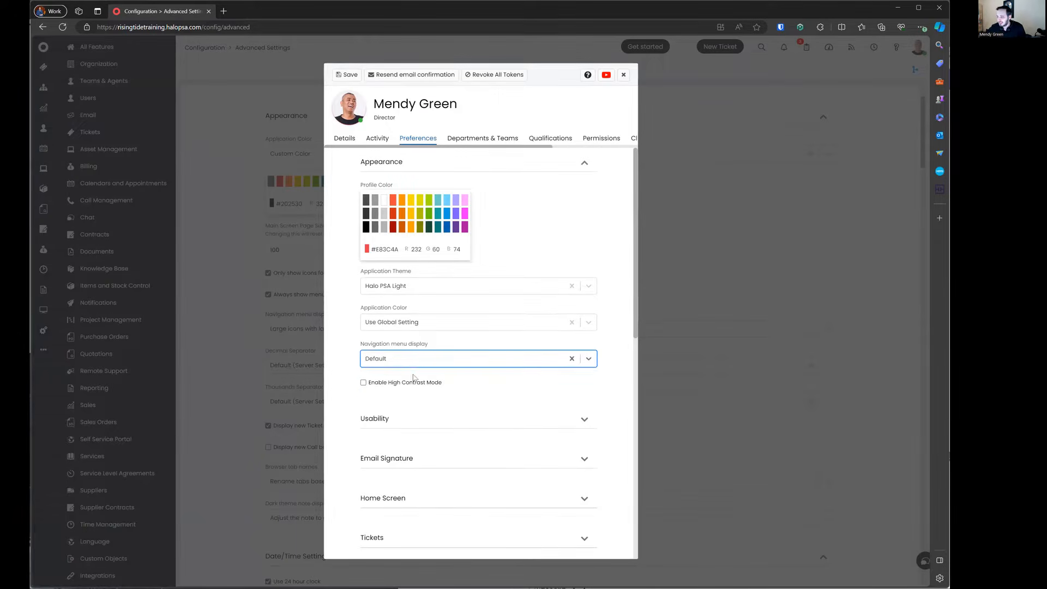
click(357, 338)
click(352, 76)
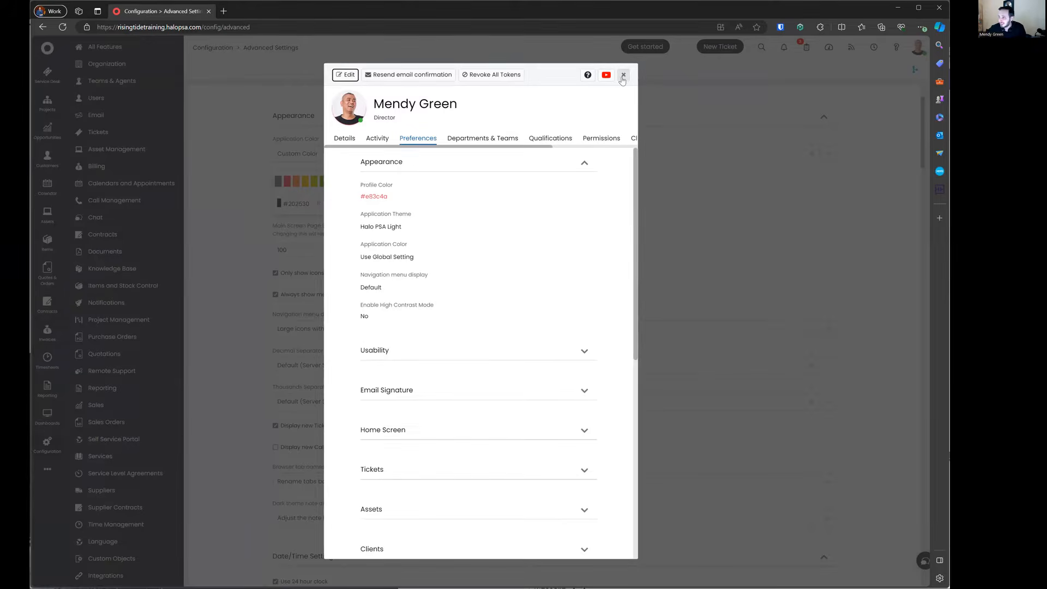
click(623, 74)
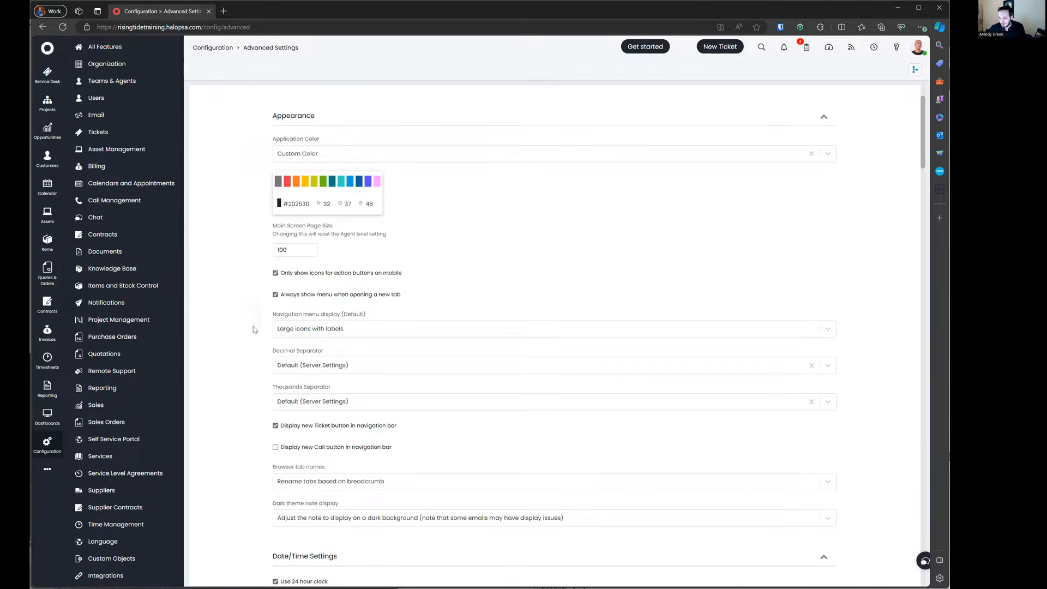
scroll(253, 329, down, 3)
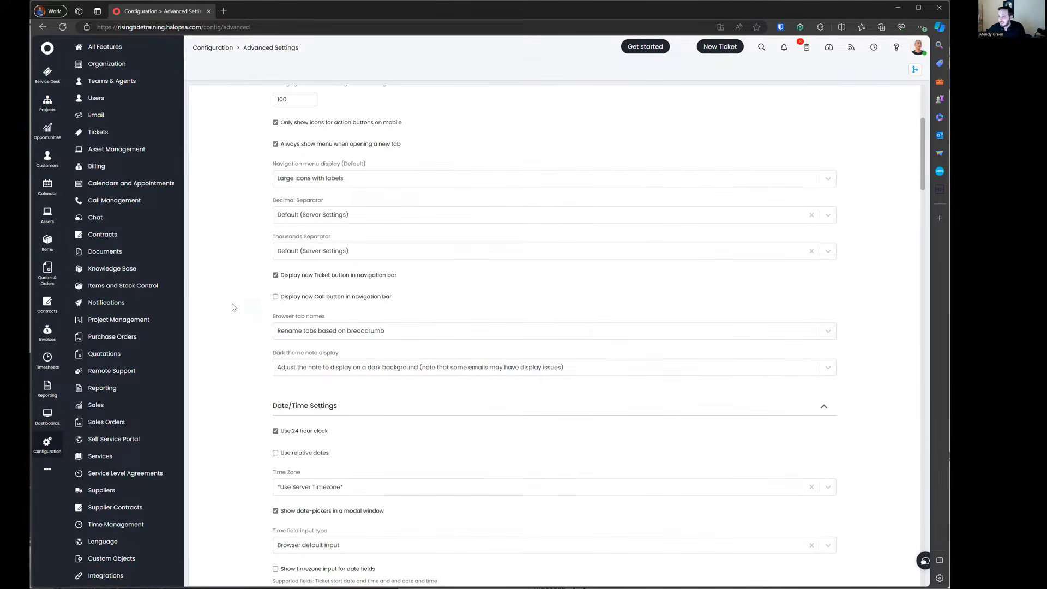
click(325, 280)
click(356, 272)
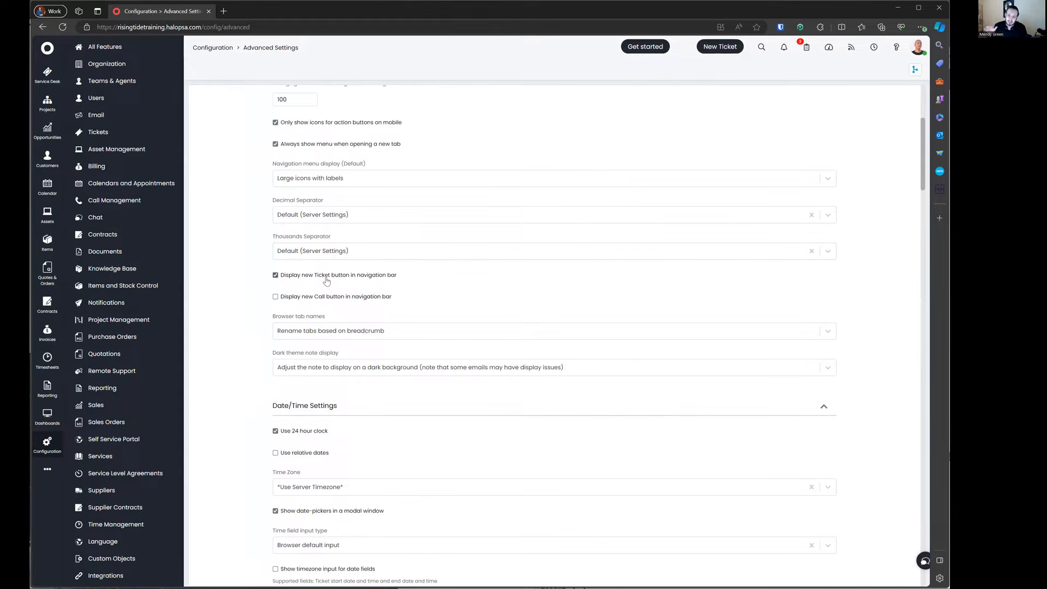
scroll(326, 281, down, 1)
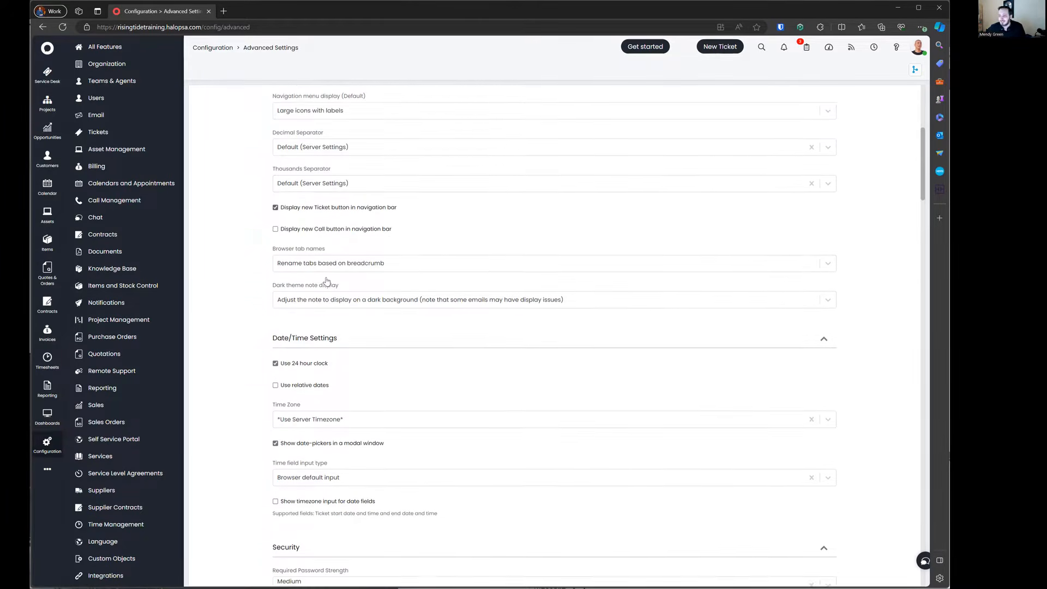
drag(268, 242, 417, 270)
click(417, 270)
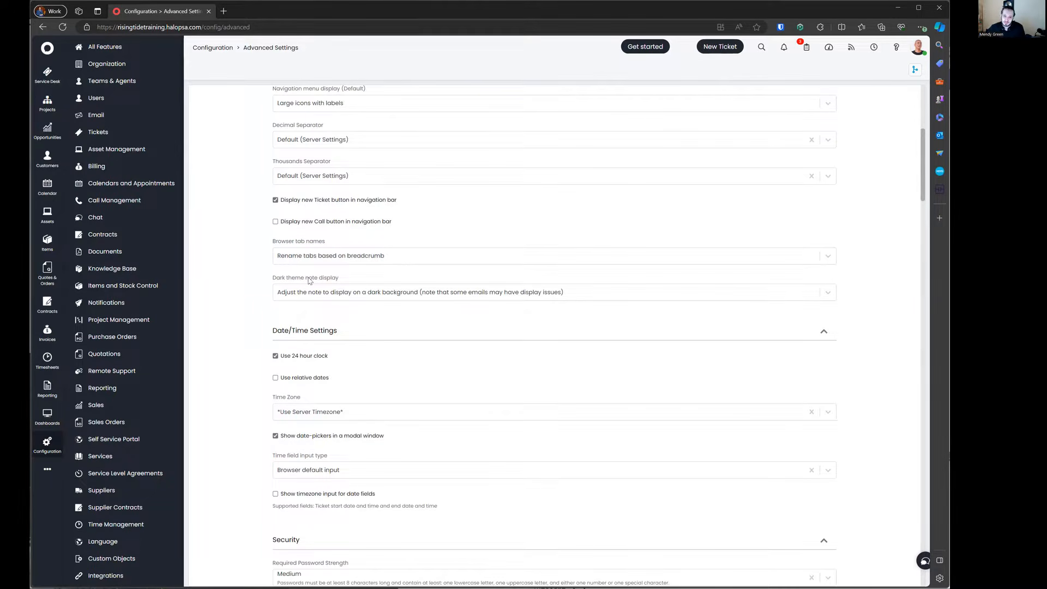
click(322, 260)
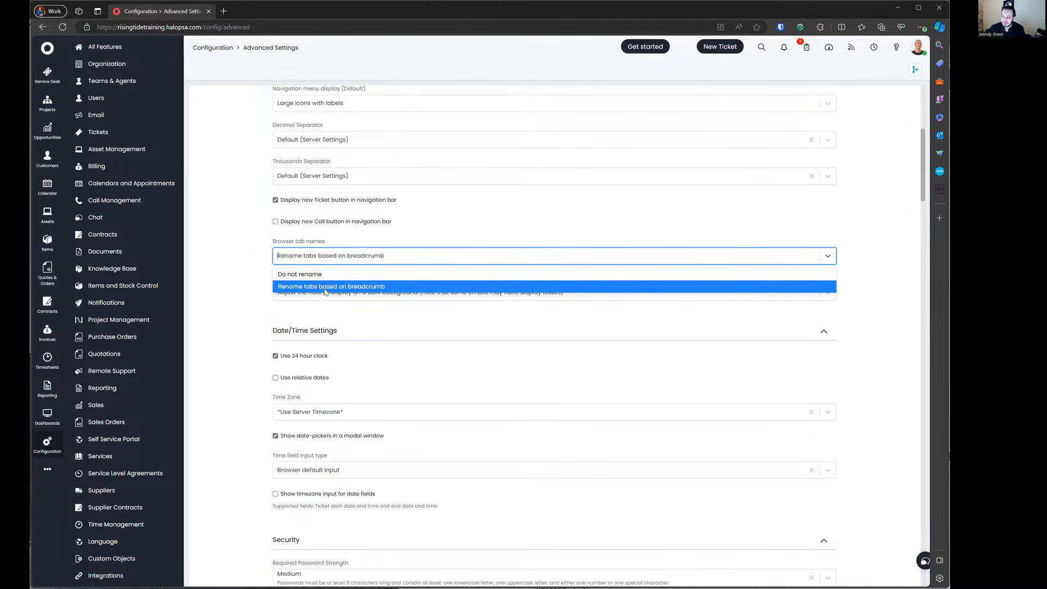
click(263, 259)
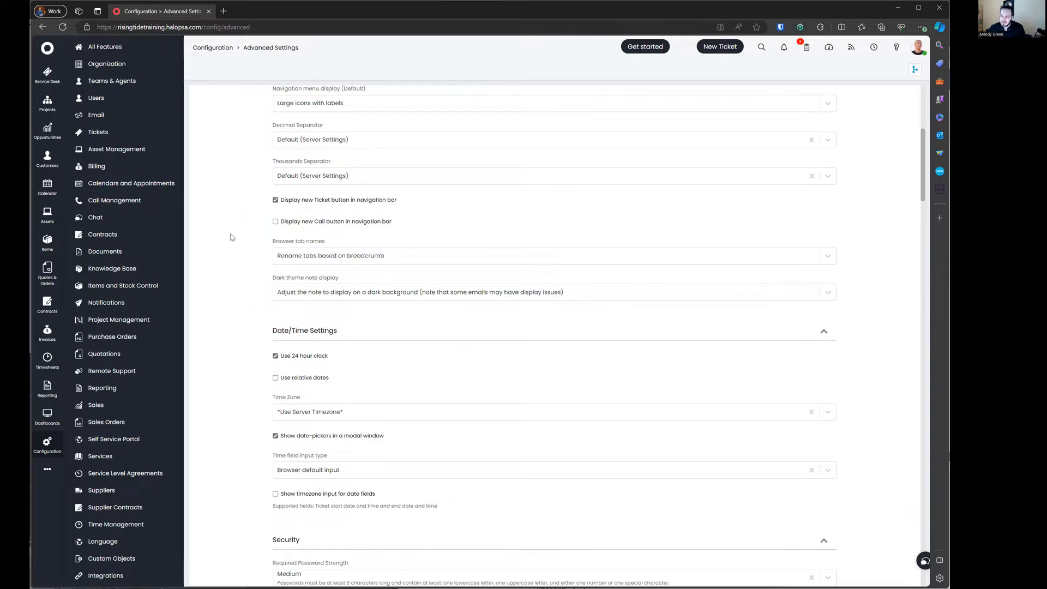
drag(254, 239, 352, 253)
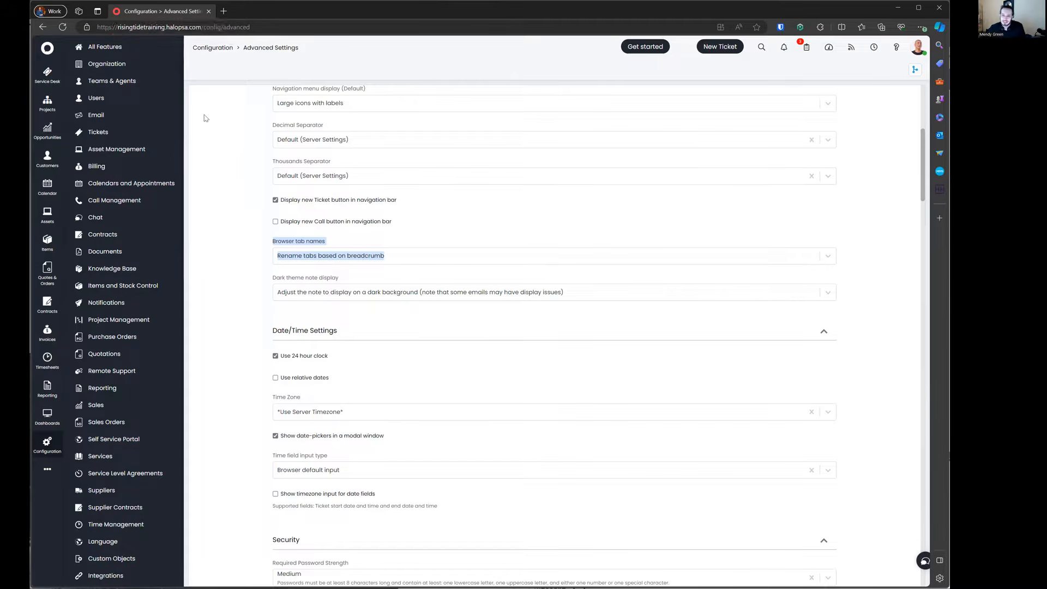
click(218, 178)
scroll(237, 230, down, 2)
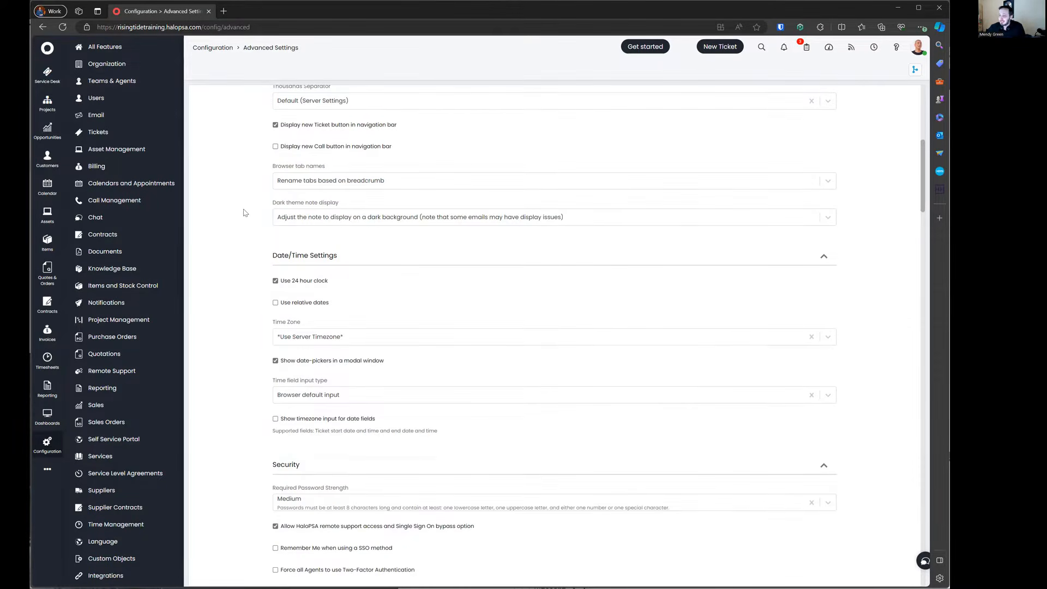
scroll(244, 213, down, 2)
Step: Uncheck Use 24 hour clock and try Dropdown for Time field input type before reverting
click(299, 206)
scroll(260, 240, down, 2)
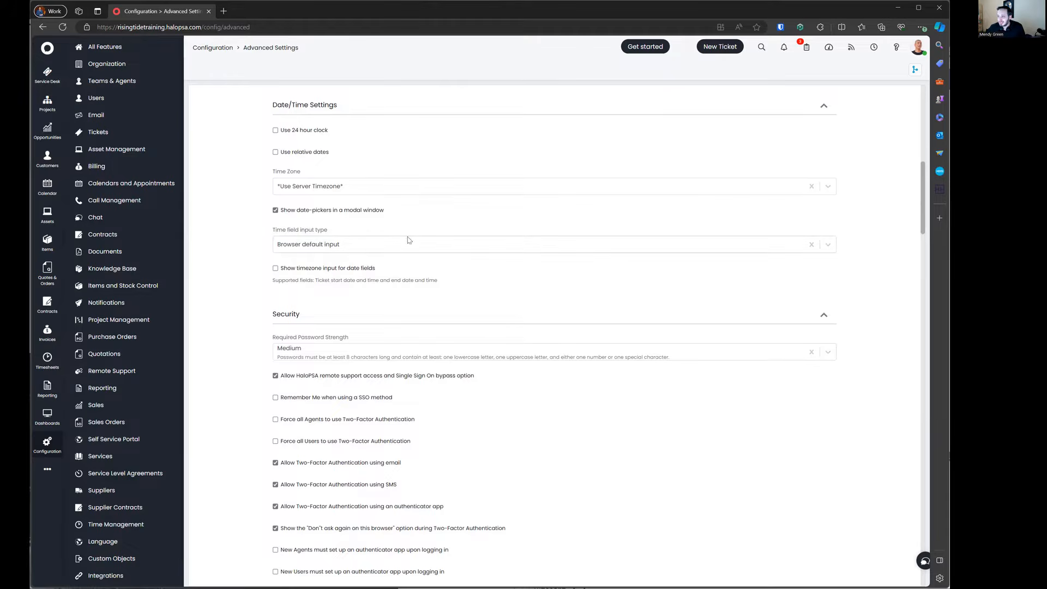
click(327, 247)
click(314, 251)
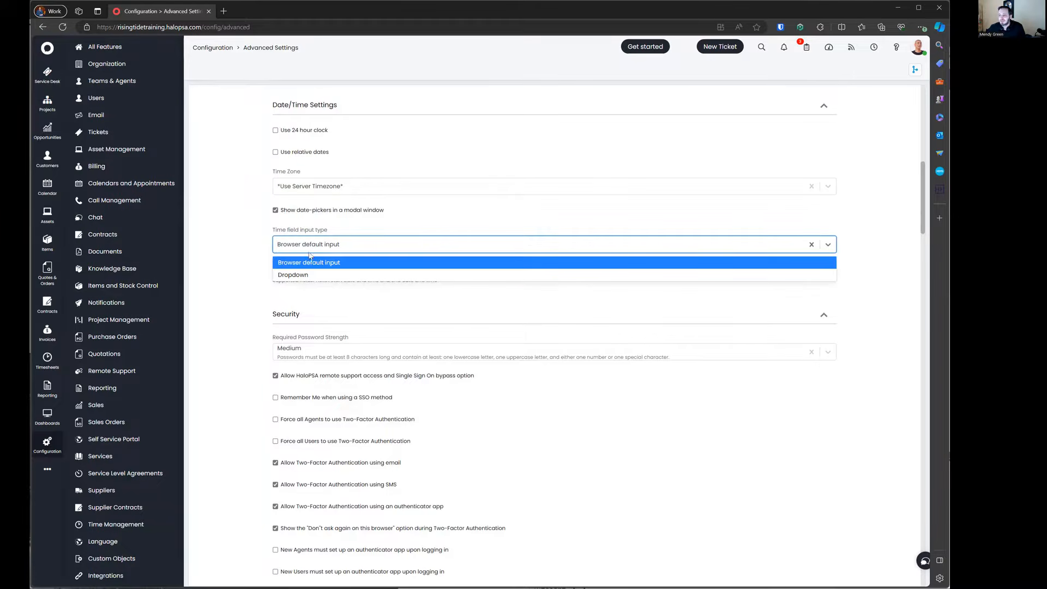
click(309, 277)
click(302, 246)
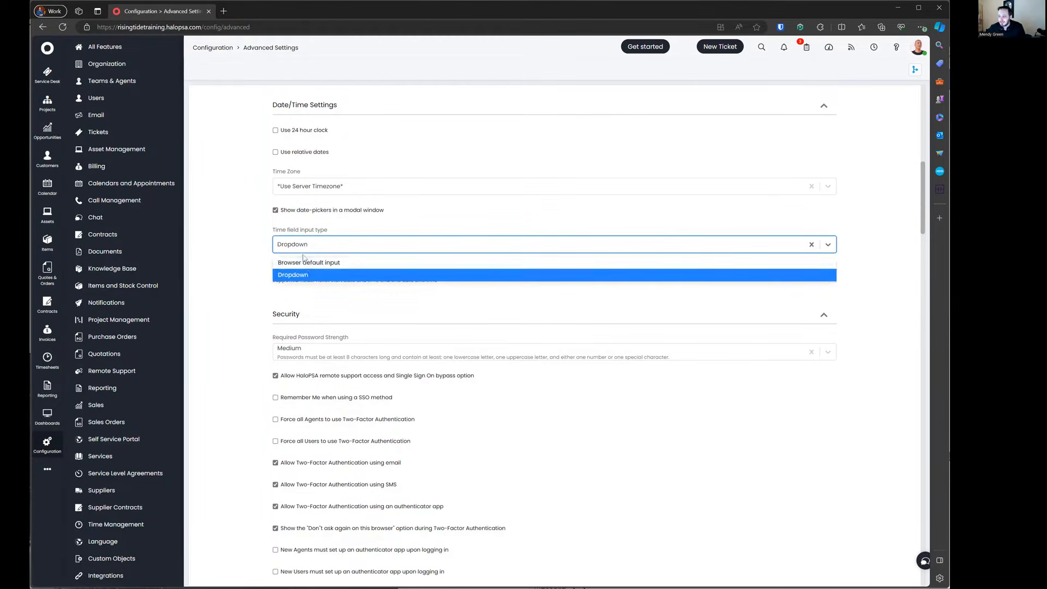
click(306, 264)
click(267, 255)
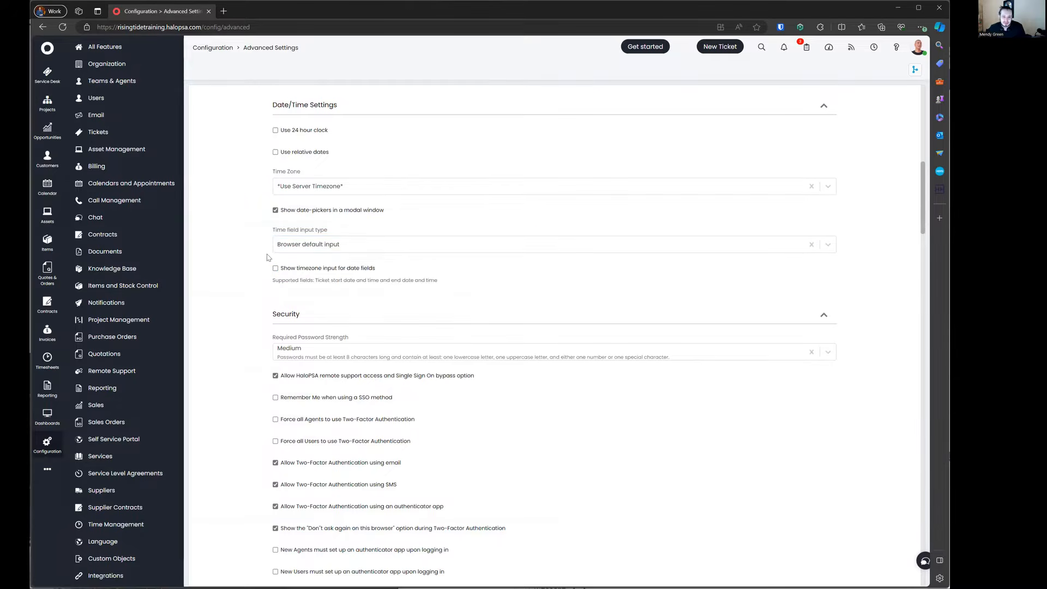
Step: Try Dropdown once more, then leave Time field input type on Browser default input
click(311, 245)
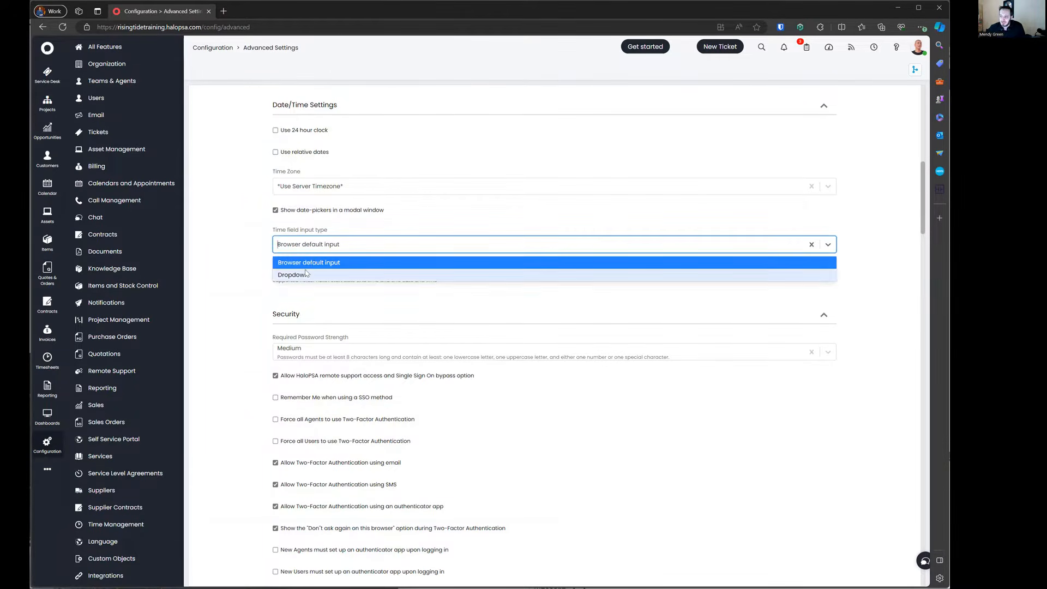
click(307, 274)
click(306, 246)
click(302, 264)
click(258, 250)
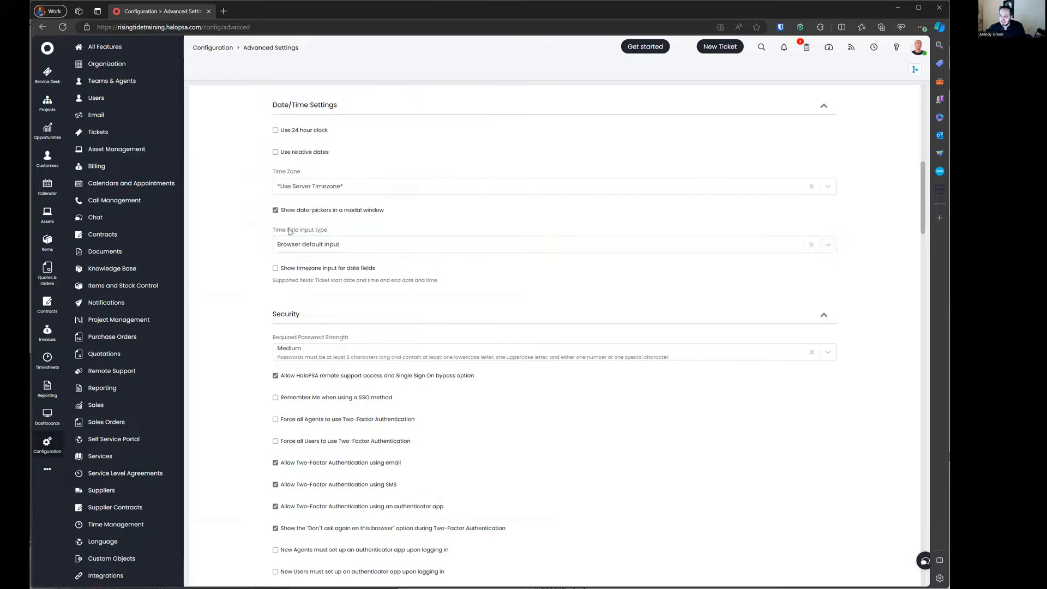
scroll(247, 310, down, 1)
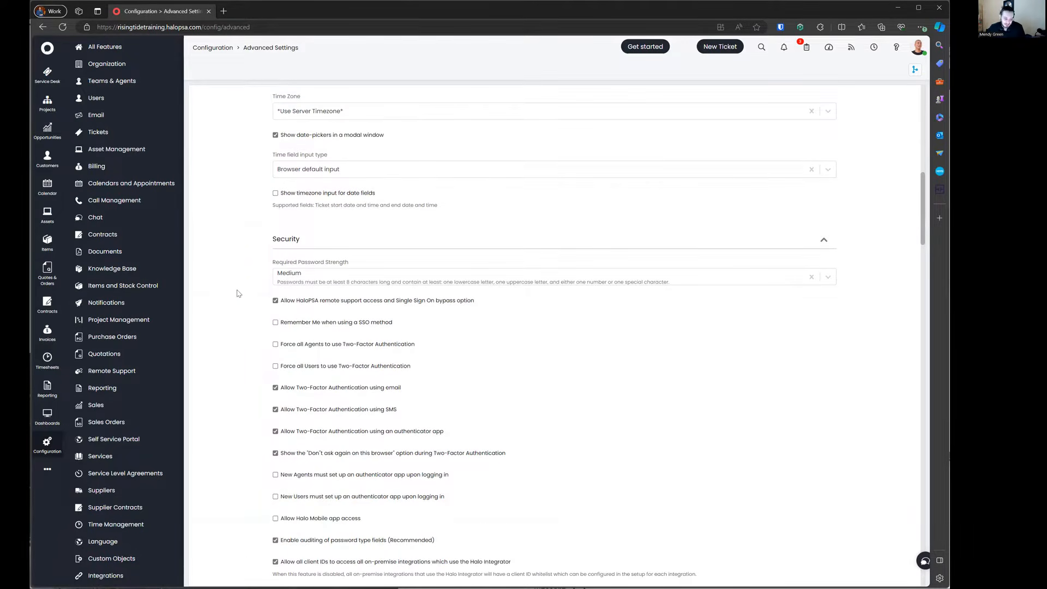
Step: Change the Required Password Strength setting from Medium to Strong
scroll(236, 293, down, 1)
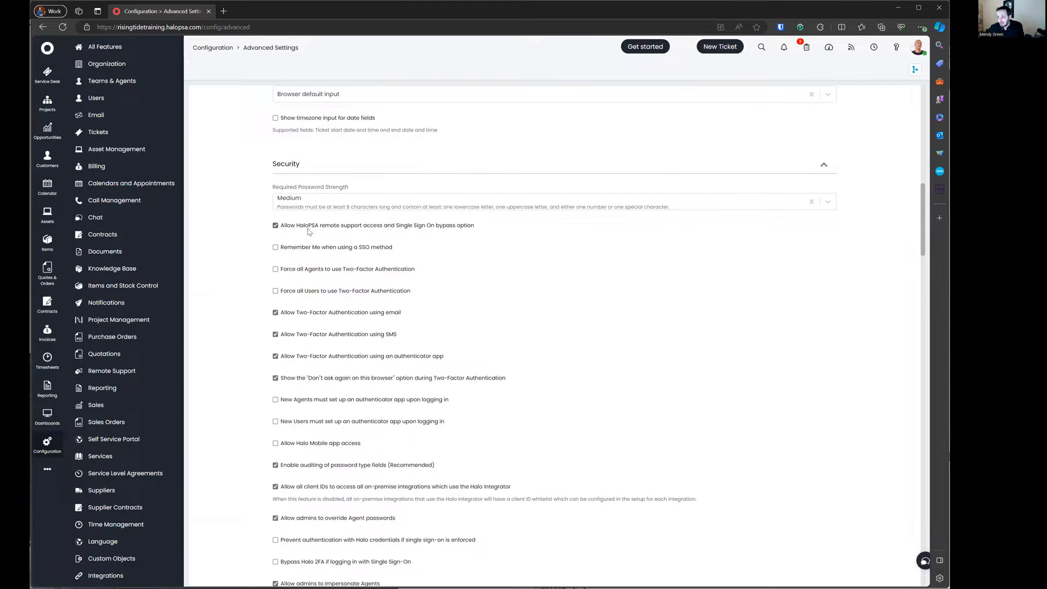
drag(494, 225, 294, 231)
click(261, 236)
click(340, 207)
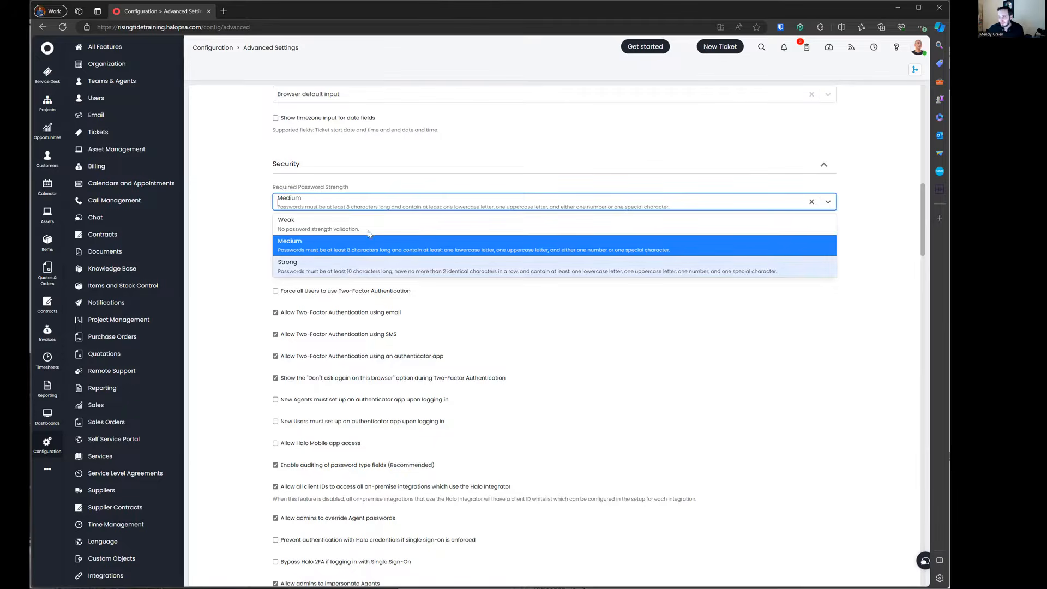
click(318, 269)
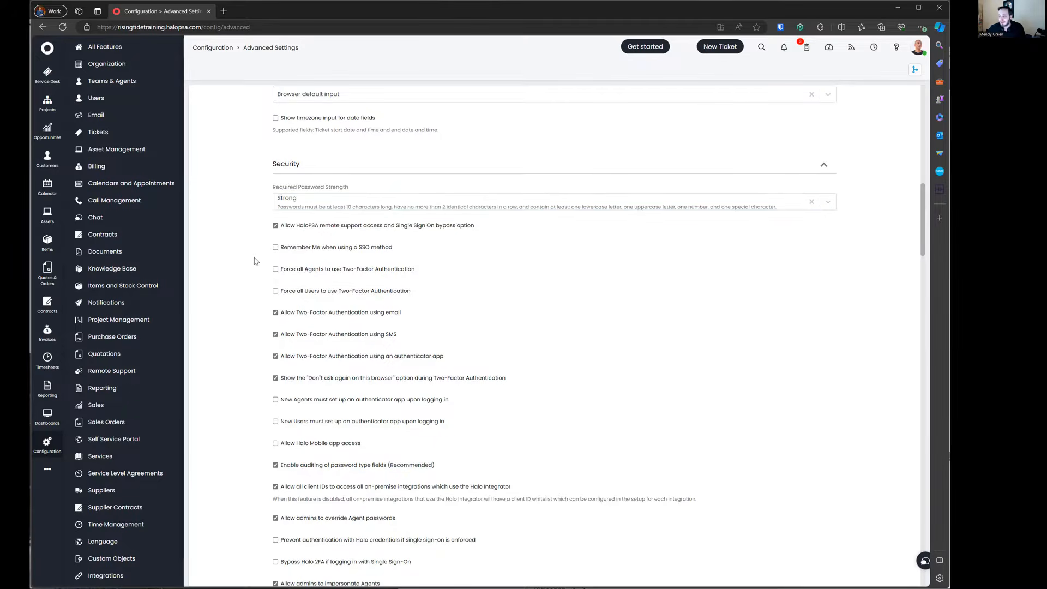
scroll(255, 265, down, 2)
Step: Force two-factor authentication for all Agents and all Users
click(319, 217)
click(332, 196)
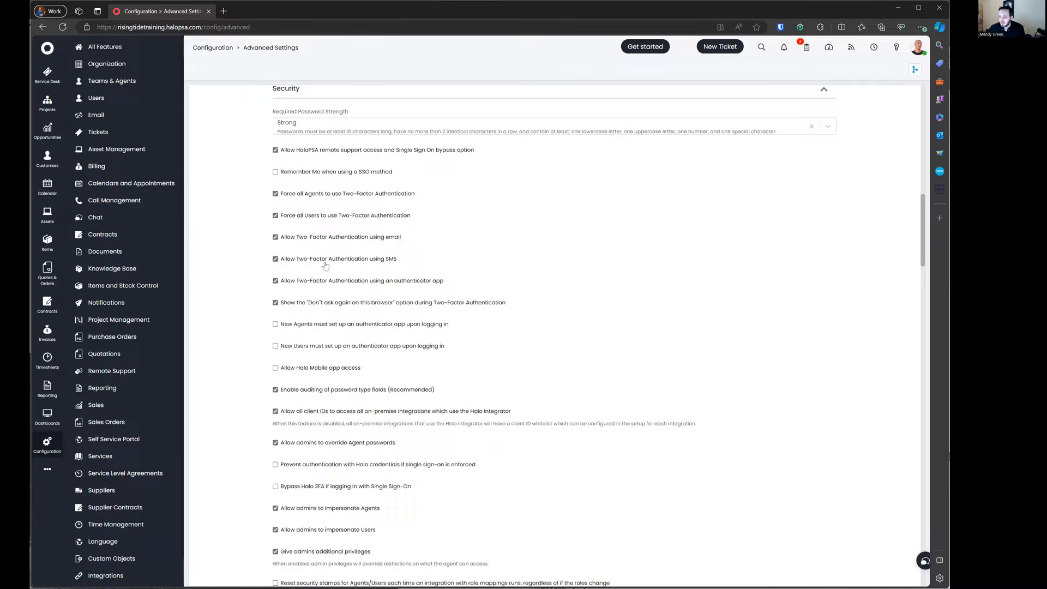
scroll(324, 273, down, 1)
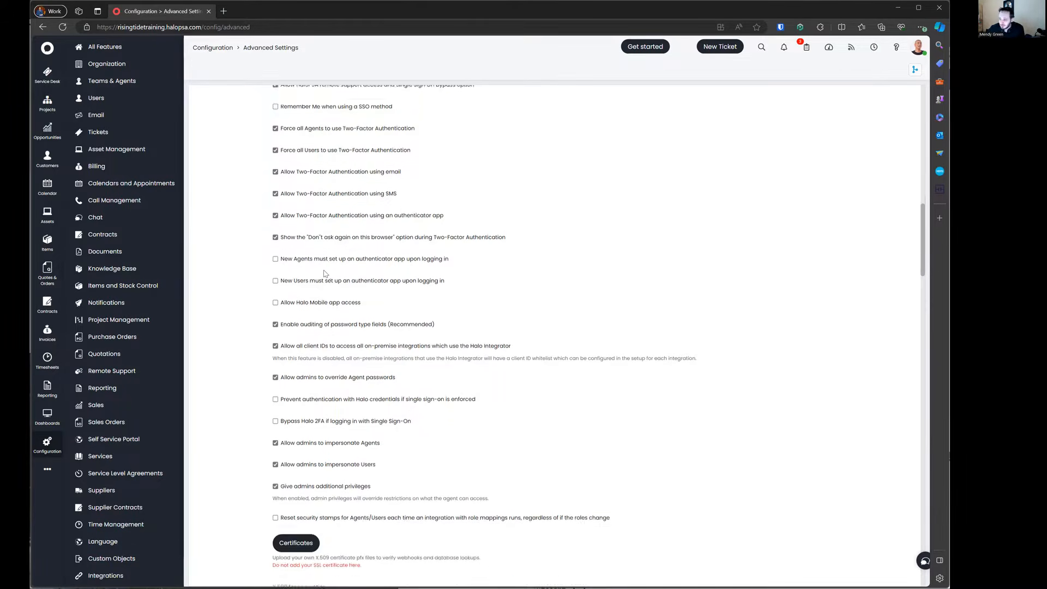
scroll(338, 240, up, 1)
Step: Disable email 2FA codes, require authenticator setup for new agents, and allow Halo Mobile access
click(338, 240)
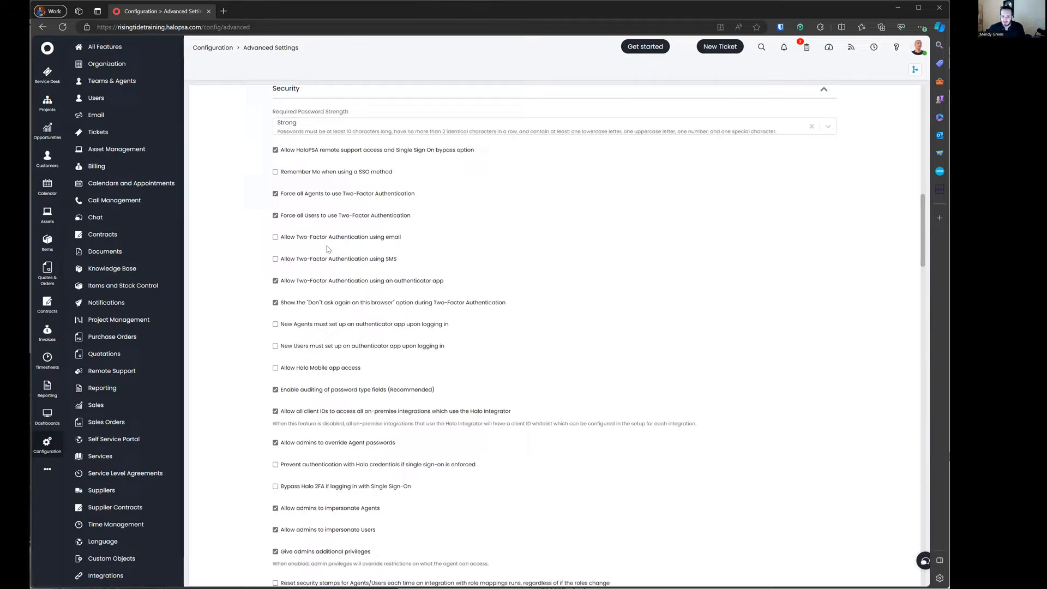
click(314, 325)
double_click(303, 368)
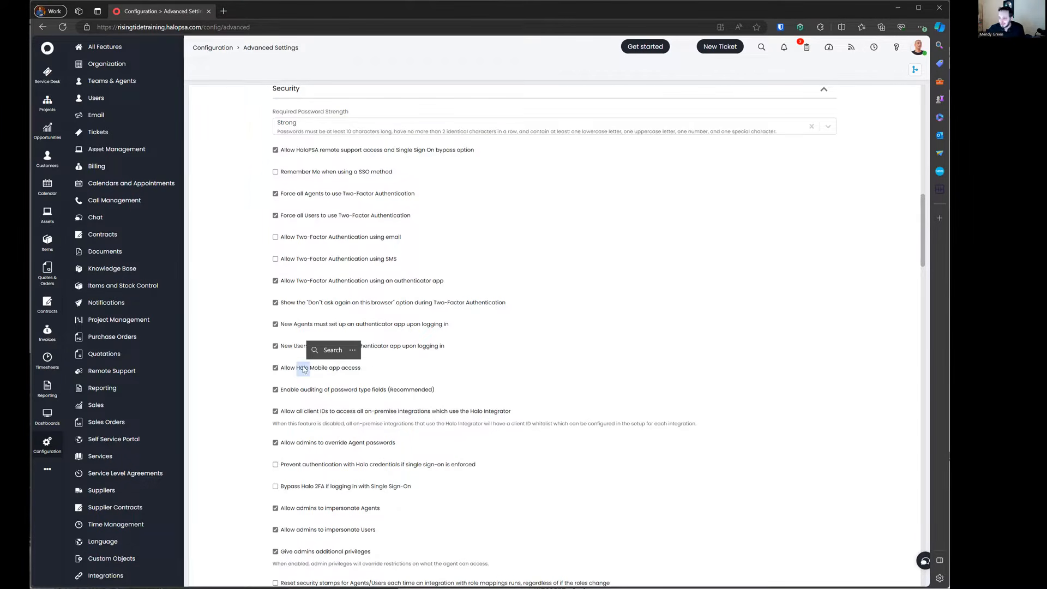
click(414, 369)
scroll(414, 369, down, 2)
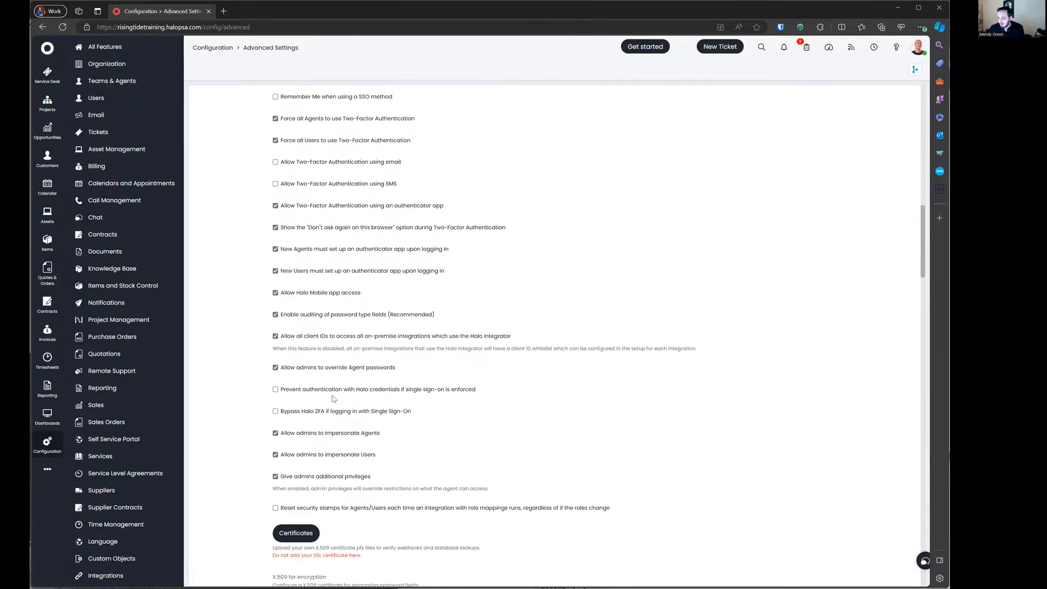
Step: Enable 'Bypass Halo 2FA if logging in with Single Sign-On'
drag(415, 412, 243, 411)
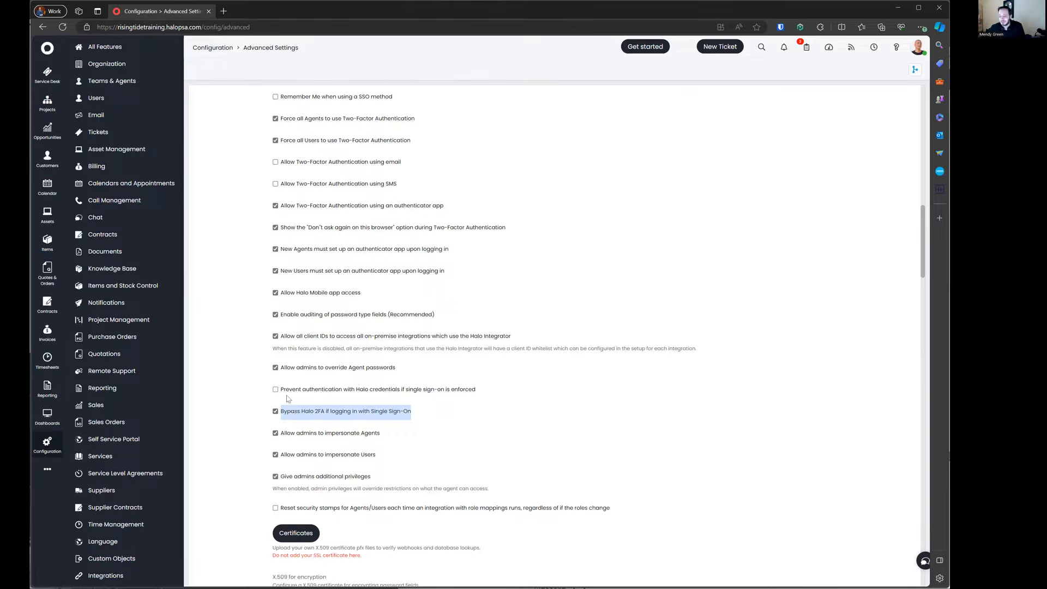
drag(270, 435, 408, 457)
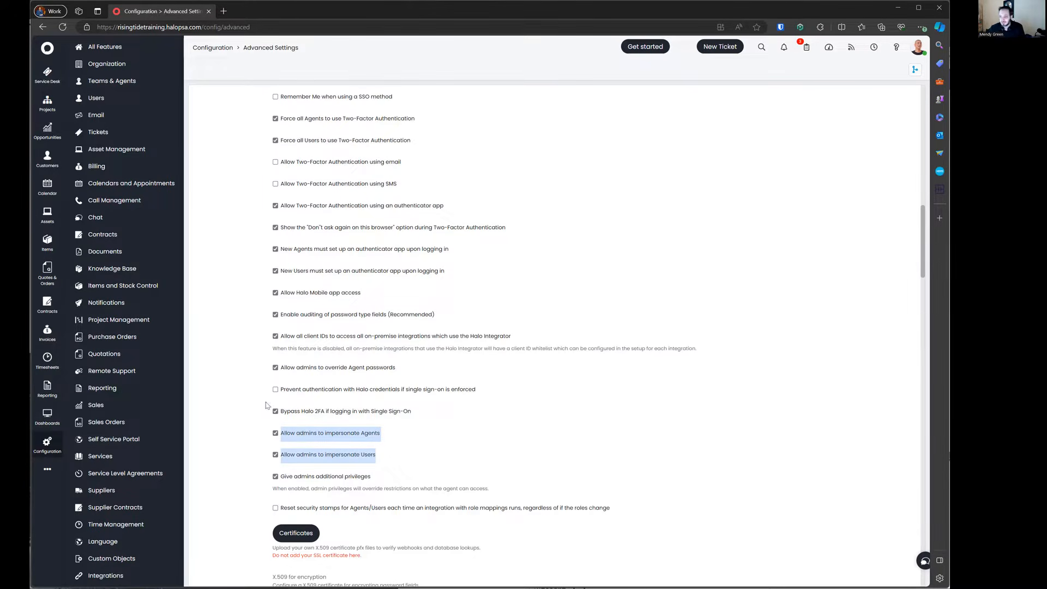
click(243, 386)
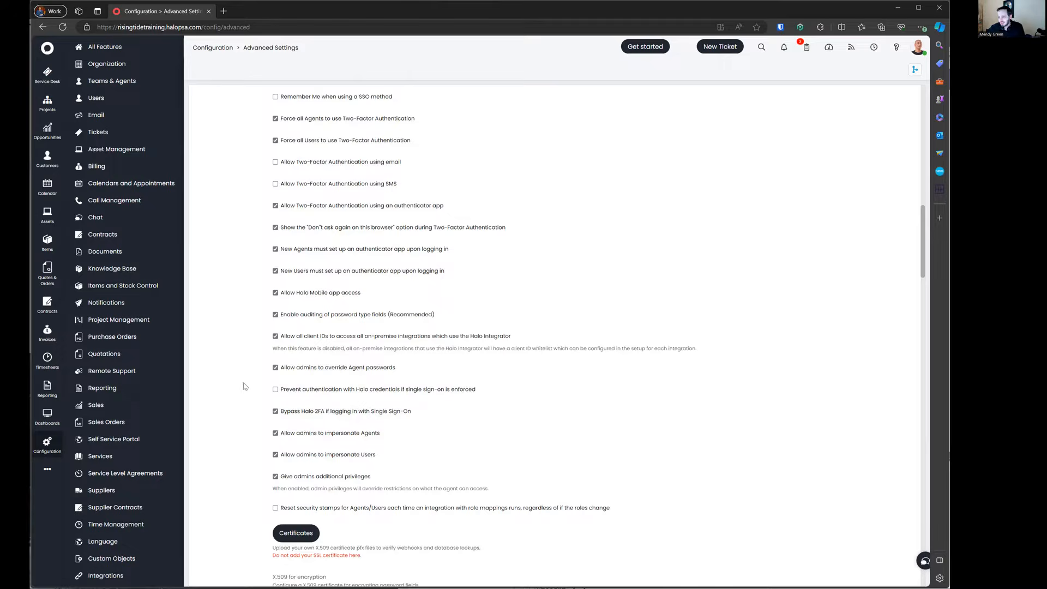
drag(525, 392, 267, 393)
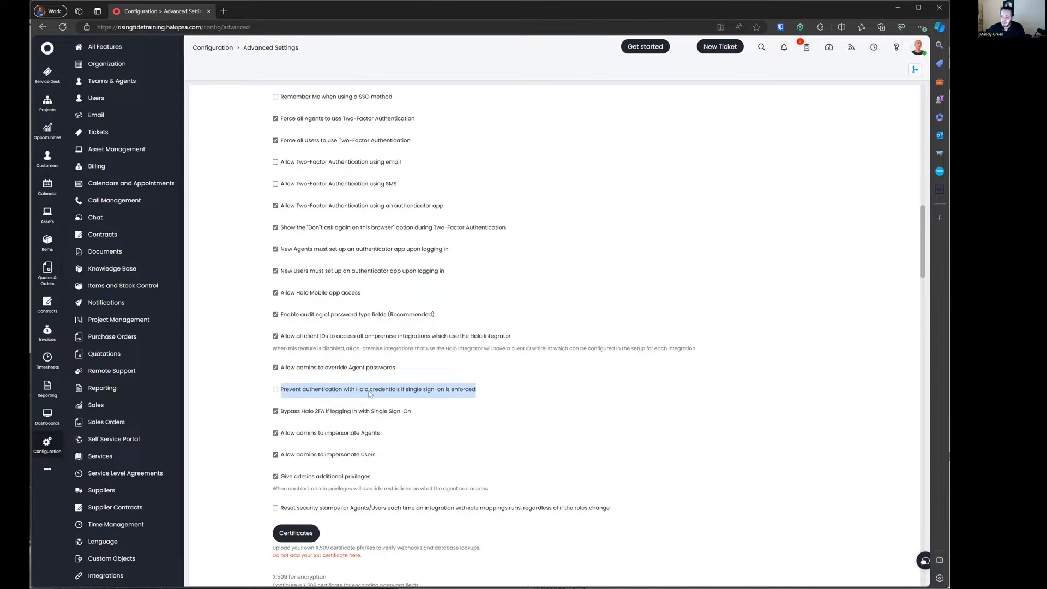
drag(369, 394, 259, 395)
click(245, 311)
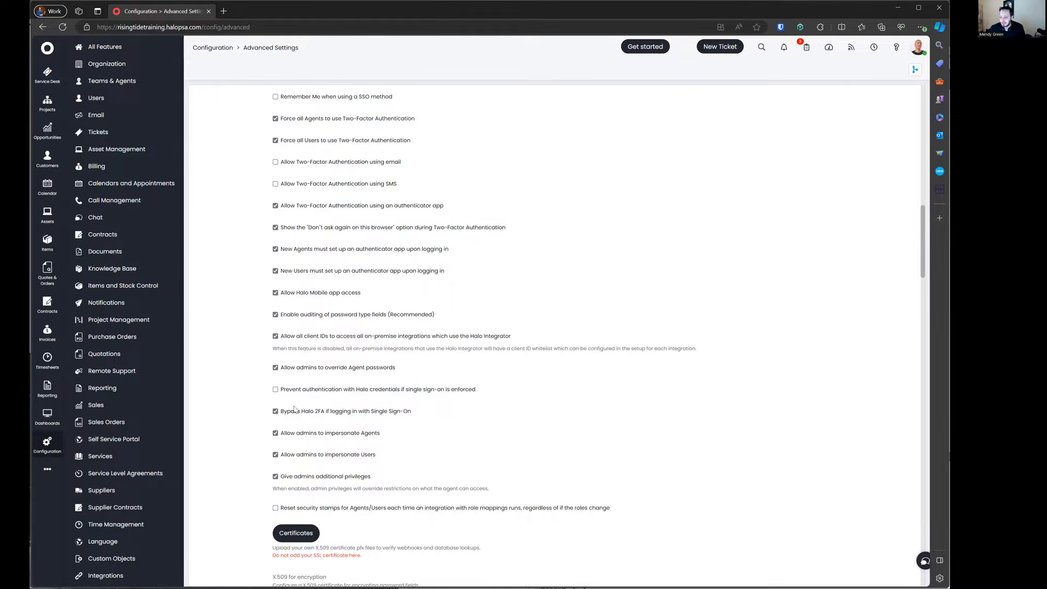
Step: Switch 'Give admins additional privileges' off and back on, leaving it enabled
scroll(345, 444, down, 1)
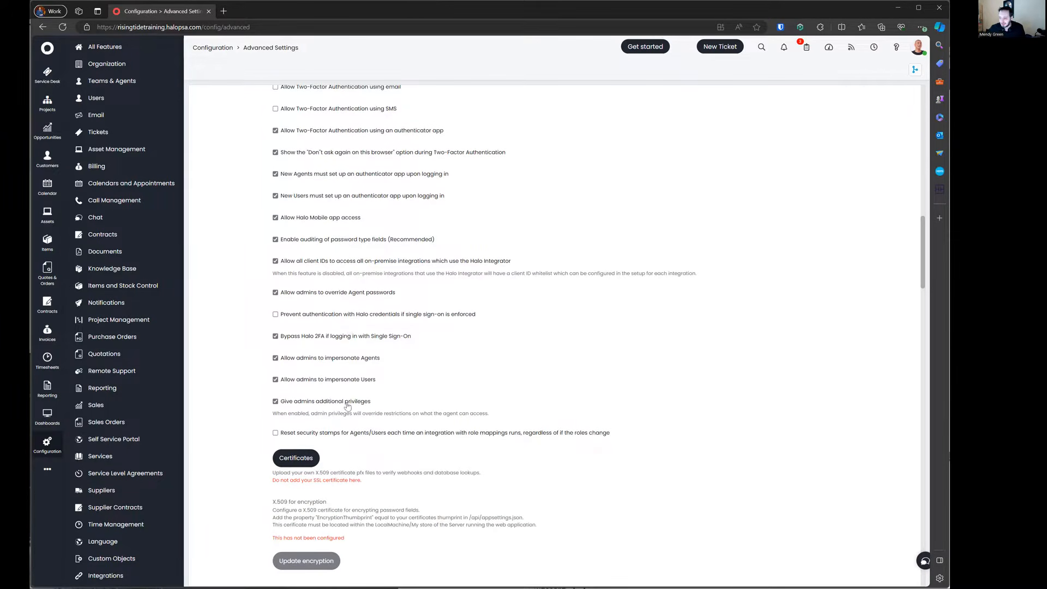
drag(266, 414, 515, 419)
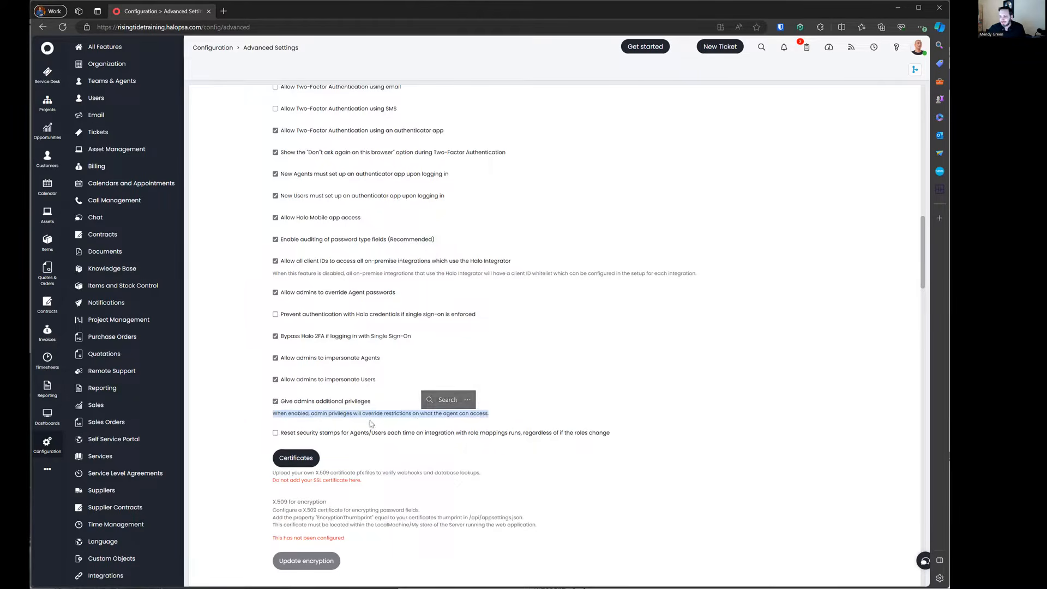
click(311, 404)
drag(488, 417, 262, 410)
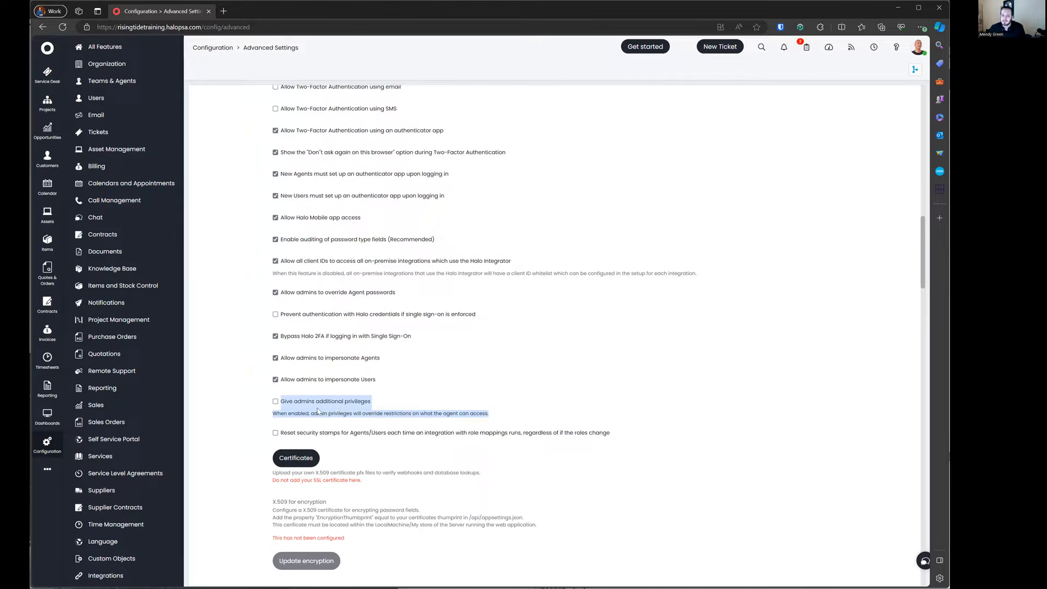
click(264, 413)
drag(307, 415, 457, 415)
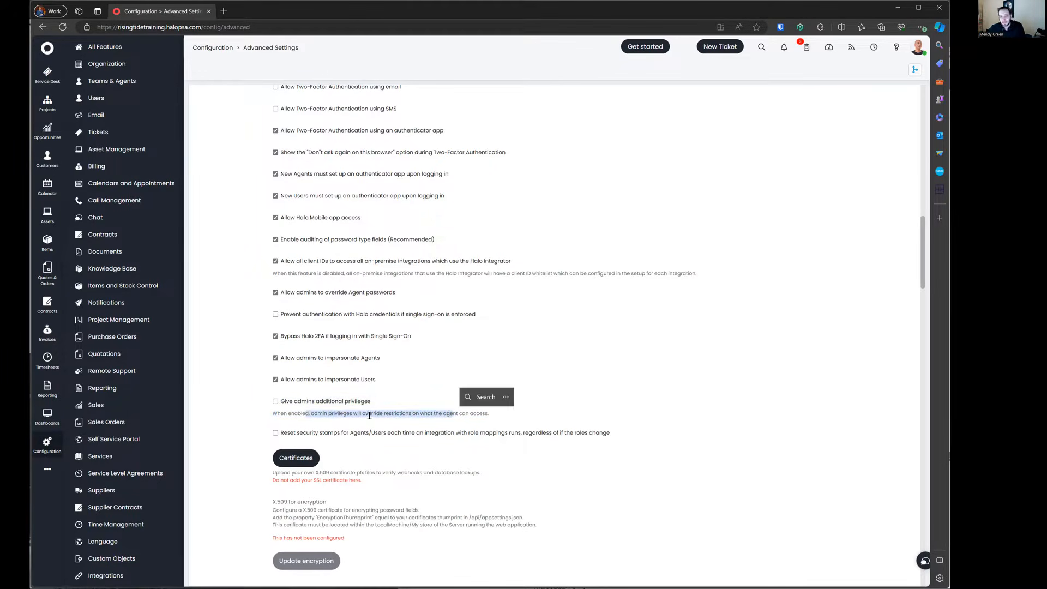
click(323, 403)
click(275, 401)
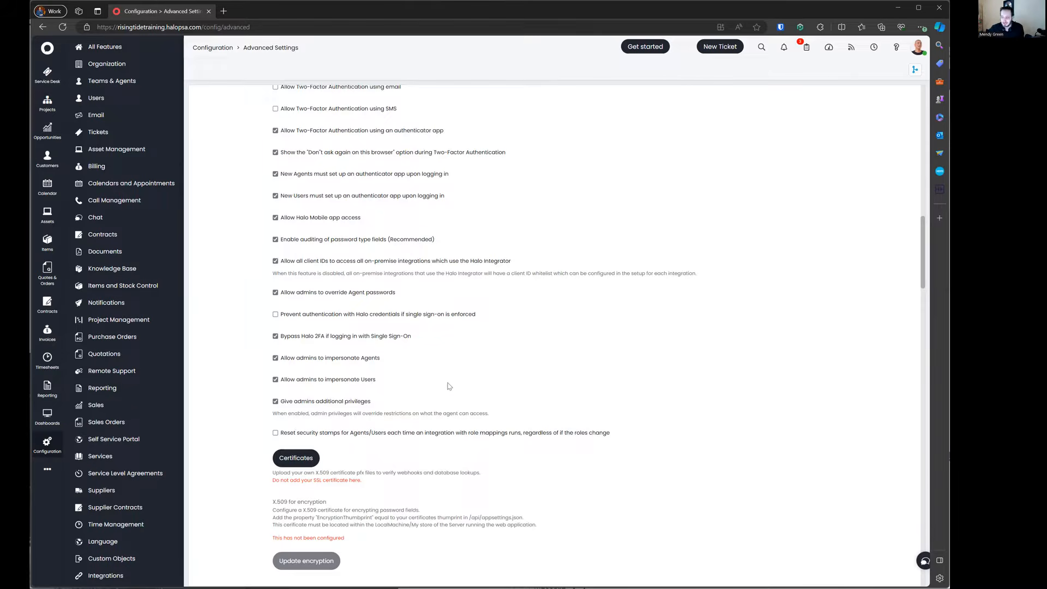
Step: Turn on 'Load images via the API' in Attachment Settings
scroll(497, 372, down, 3)
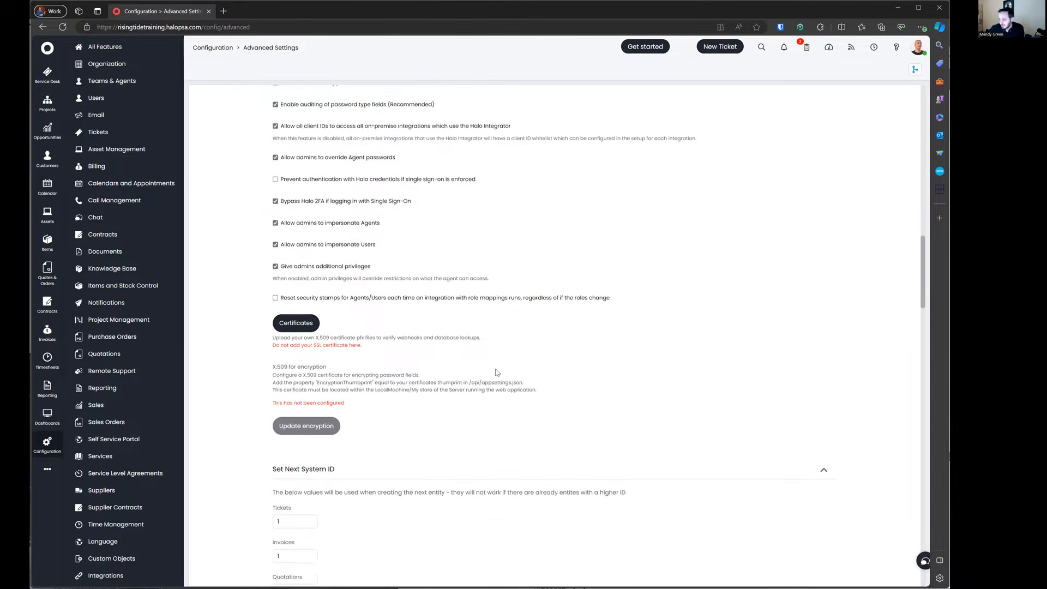
scroll(496, 372, down, 4)
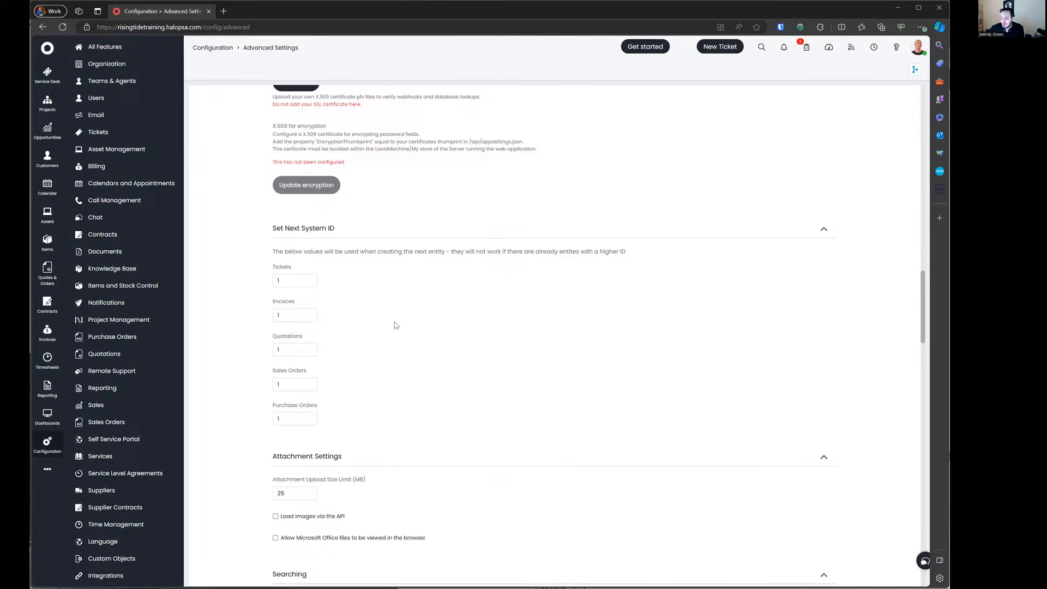
drag(384, 288, 375, 425)
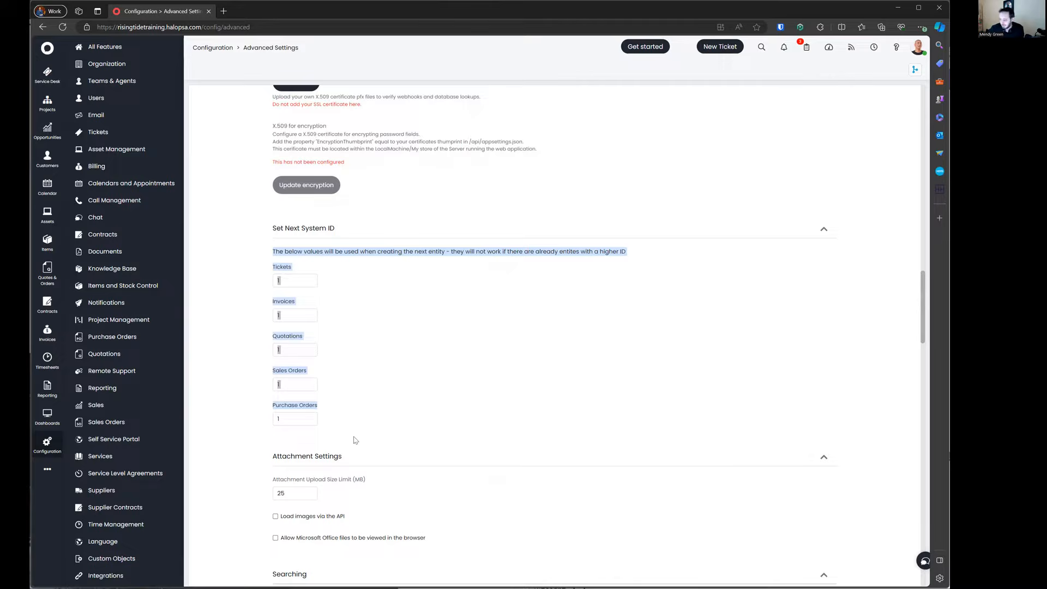
scroll(336, 370, down, 1)
scroll(335, 370, down, 1)
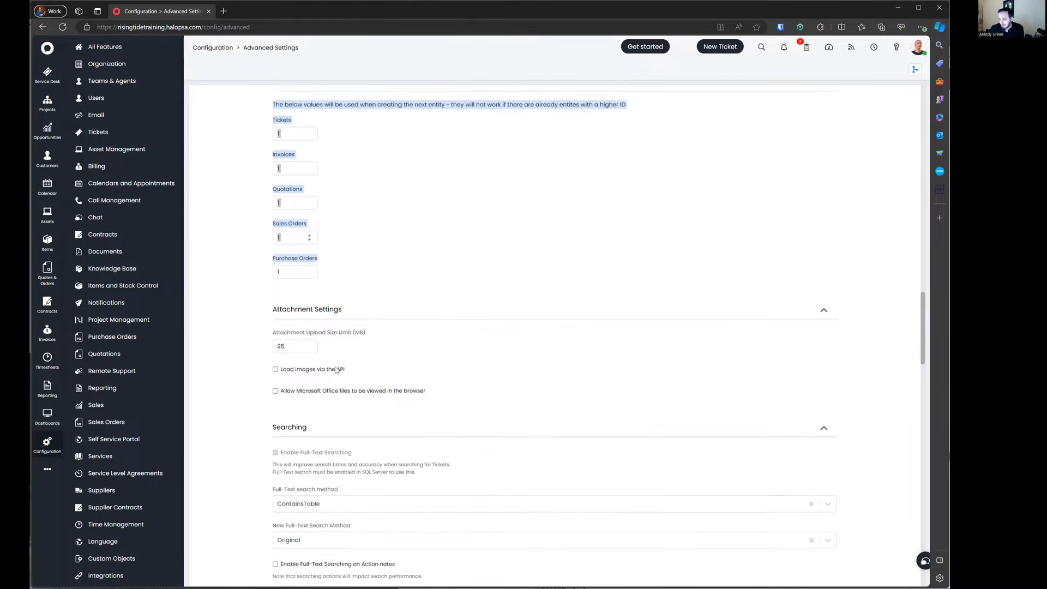
drag(271, 328, 392, 373)
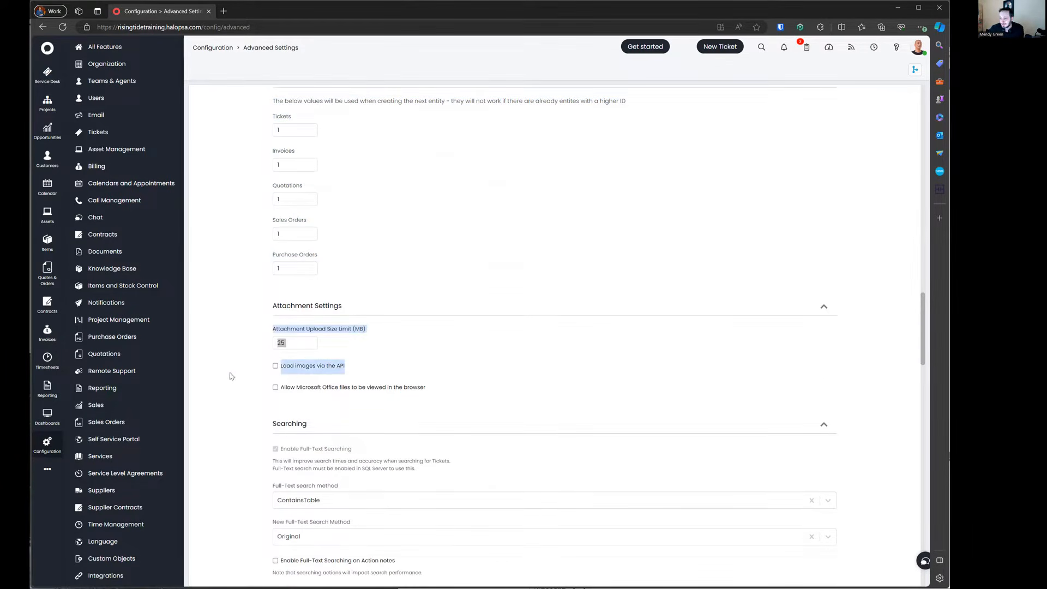
click(292, 376)
click(313, 366)
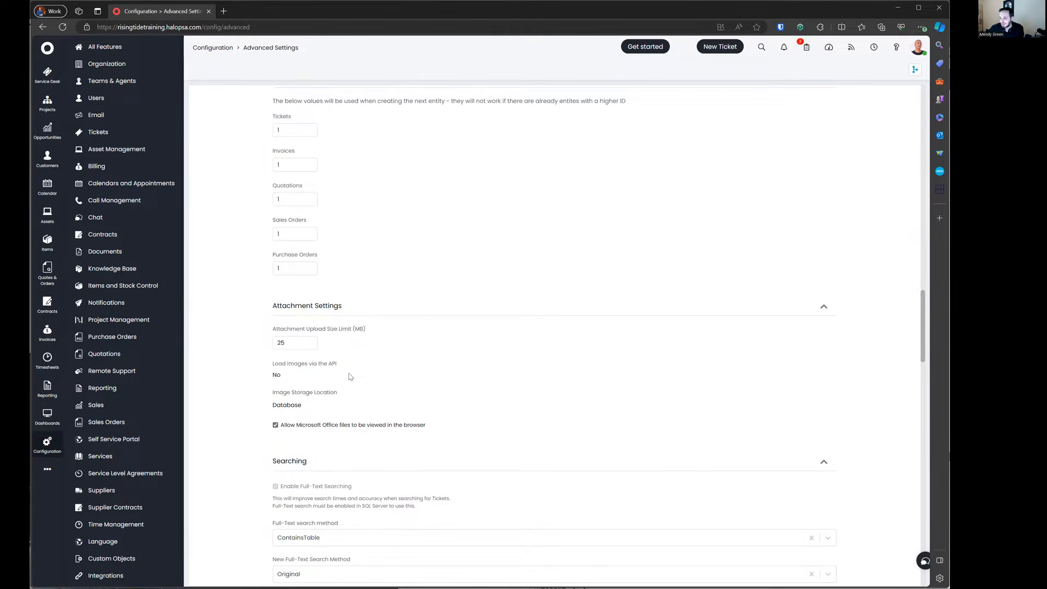
double_click(282, 377)
click(269, 365)
scroll(270, 400, down, 3)
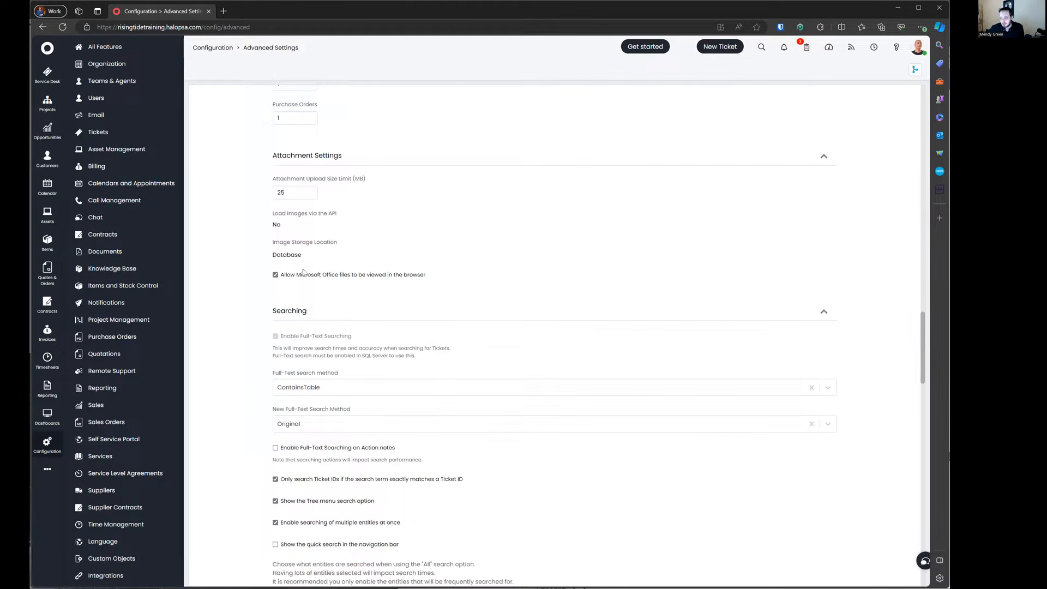
Step: Reload the page and confirm image loading is Yes with Database storage
click(68, 29)
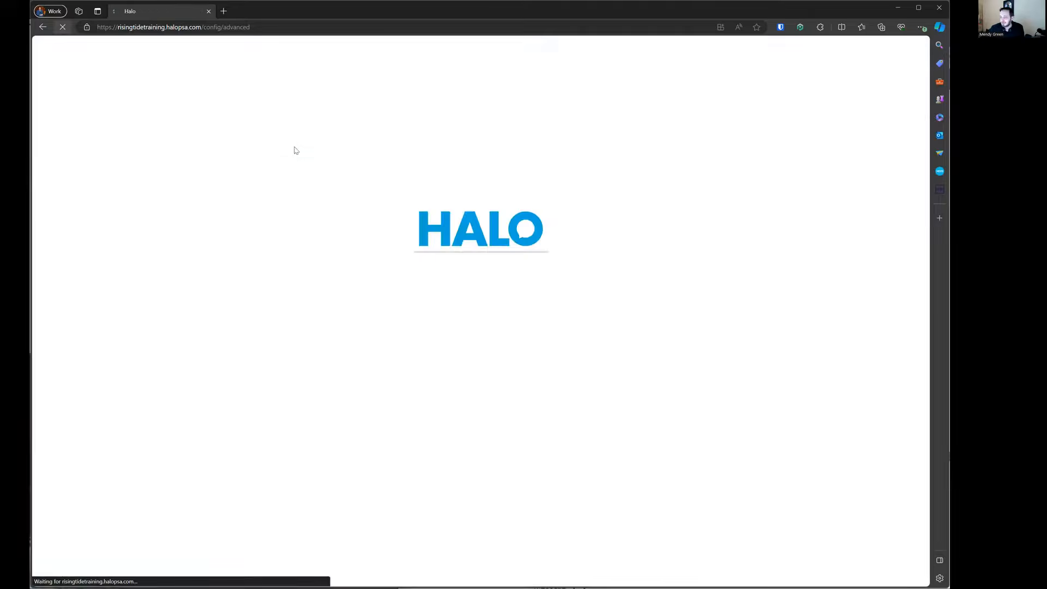
scroll(320, 224, down, 15)
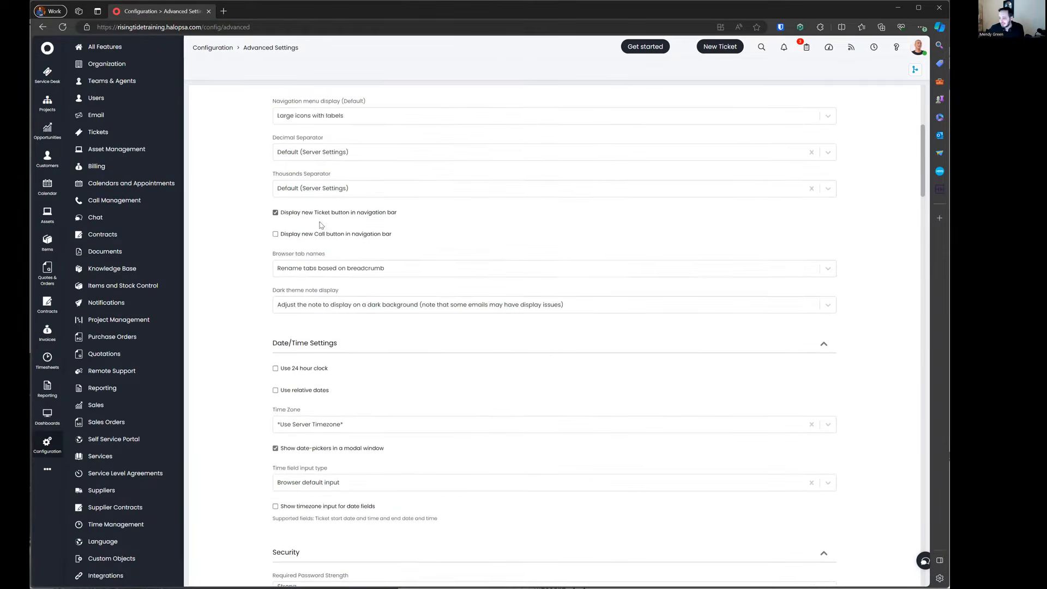
scroll(320, 224, down, 10)
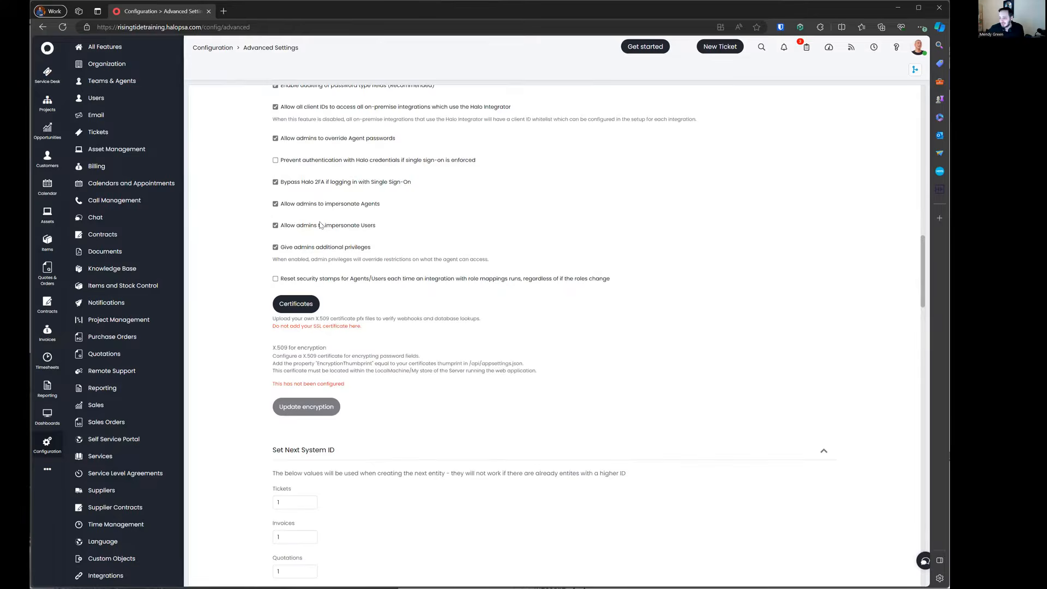
drag(345, 388, 366, 404)
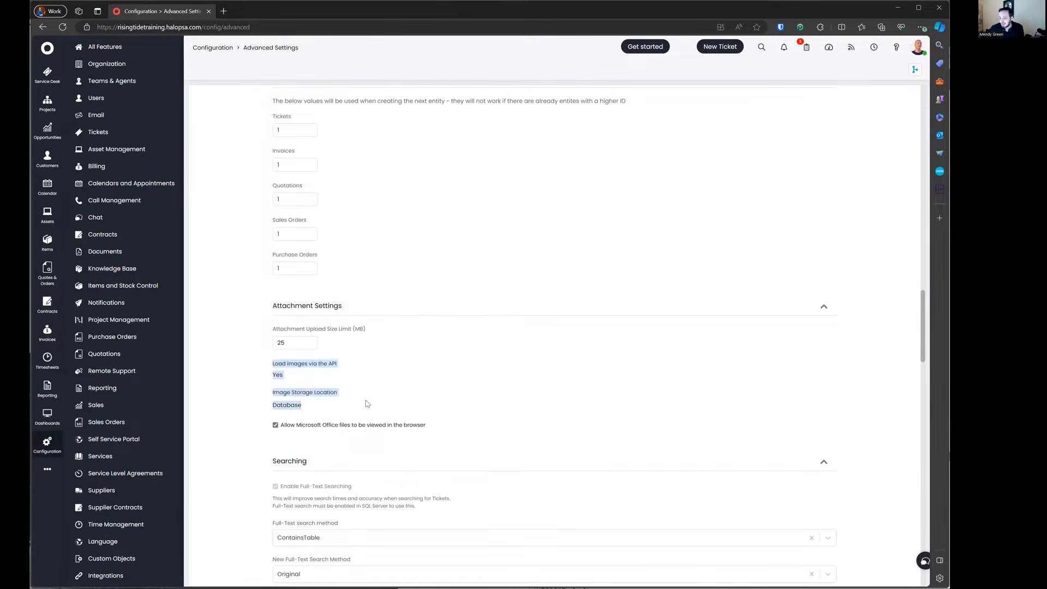
double_click(280, 404)
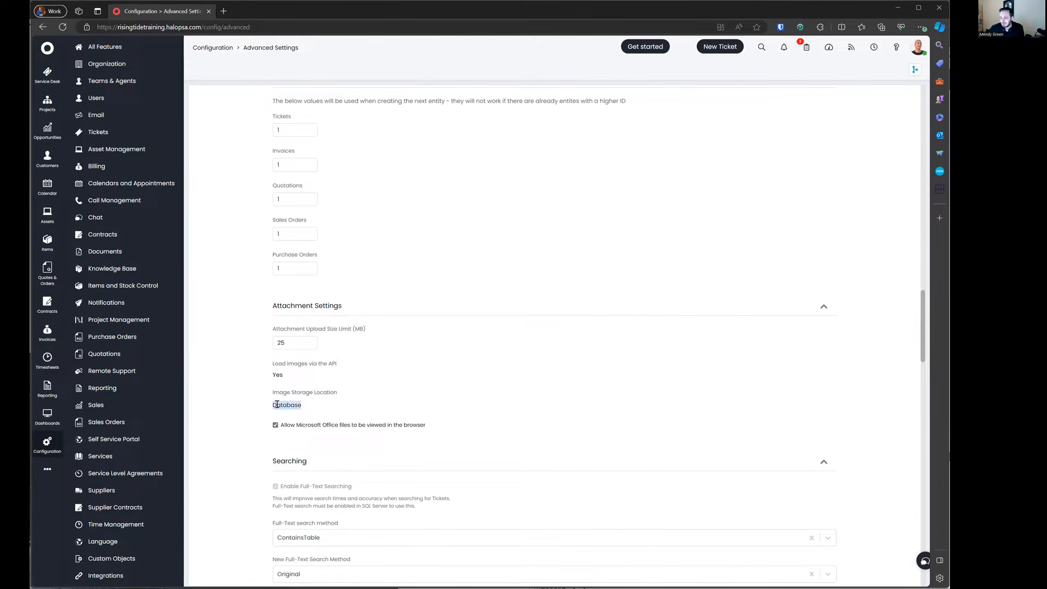
click(301, 403)
scroll(306, 381, down, 4)
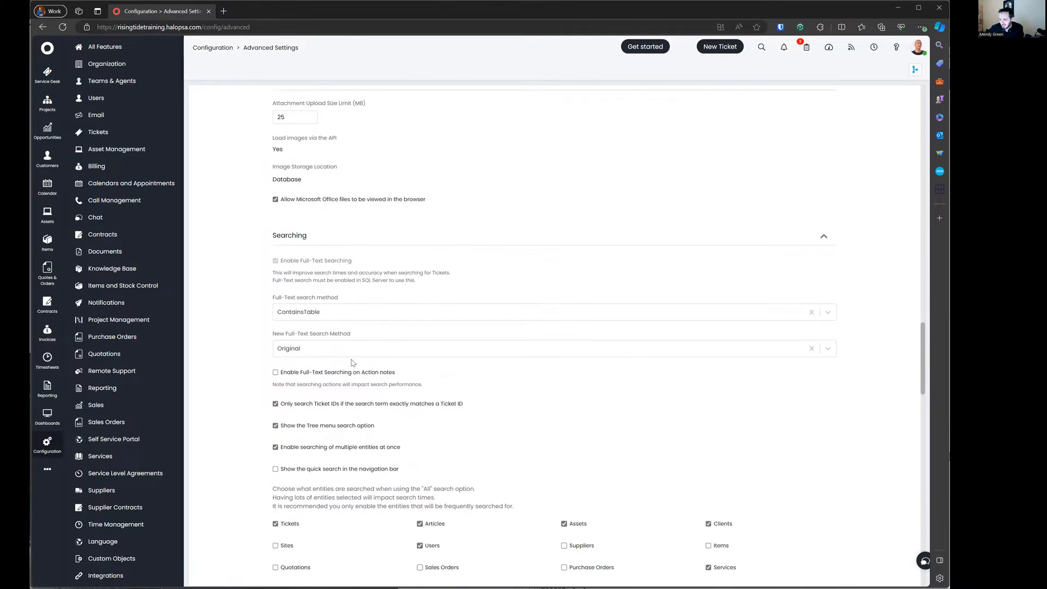
scroll(353, 364, down, 1)
scroll(353, 364, down, 2)
scroll(316, 262, down, 2)
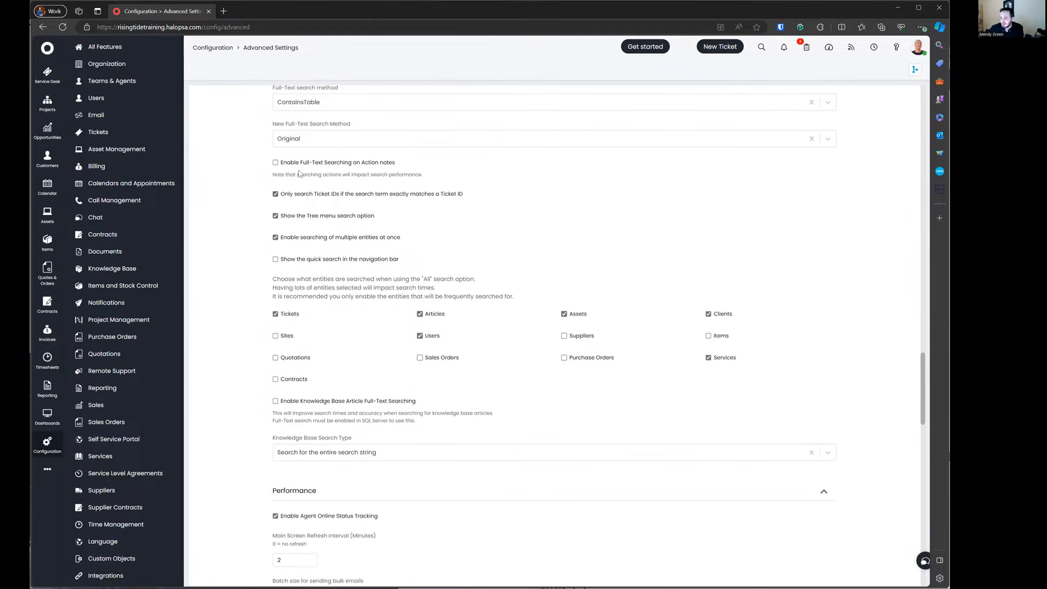
scroll(322, 331, down, 4)
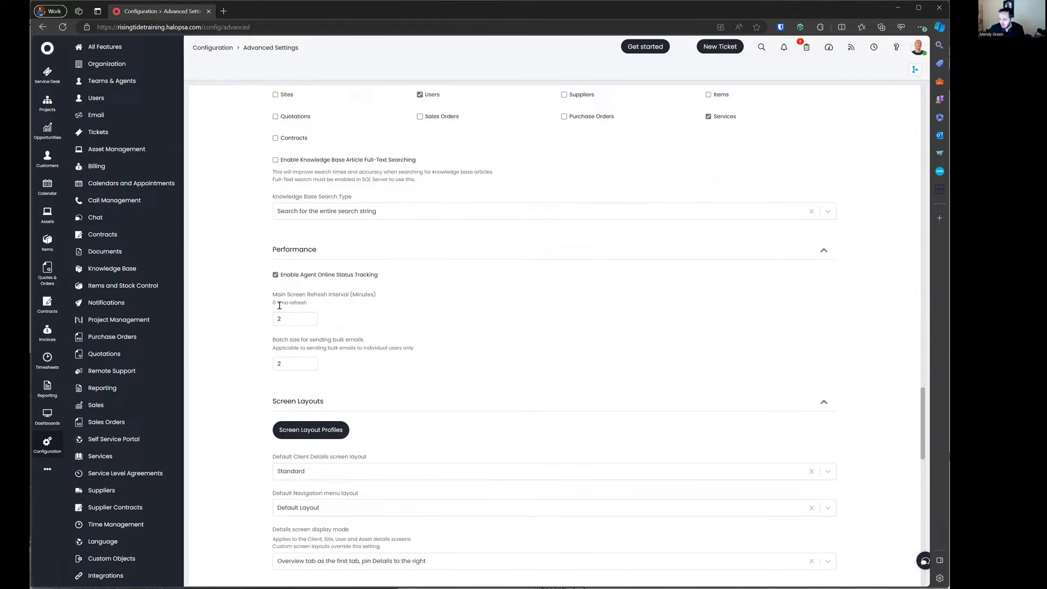
drag(273, 294, 409, 329)
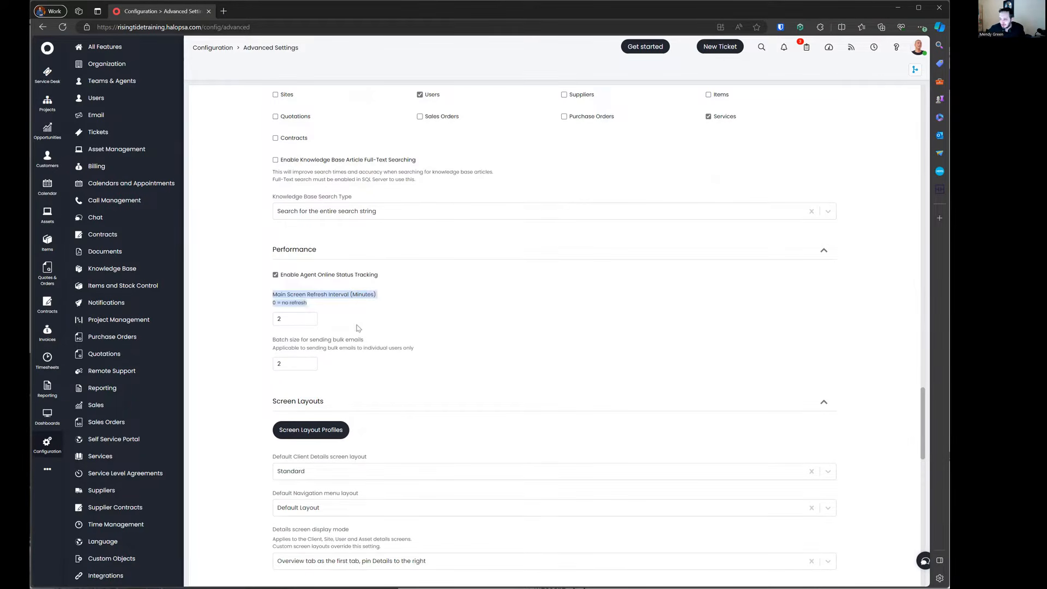
click(298, 319)
drag(271, 342, 443, 357)
scroll(370, 317, down, 1)
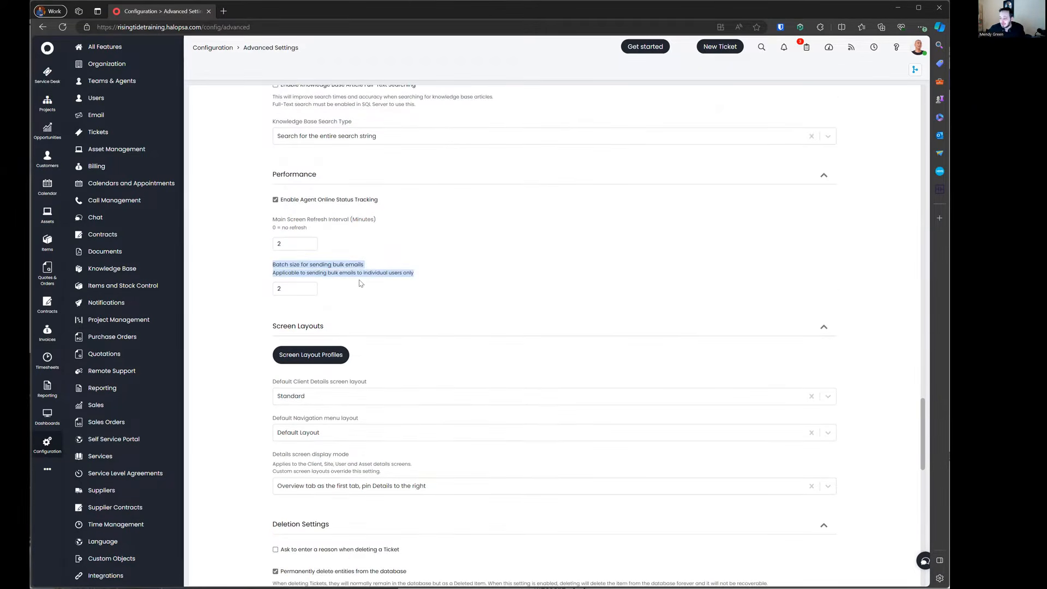
scroll(360, 283, down, 1)
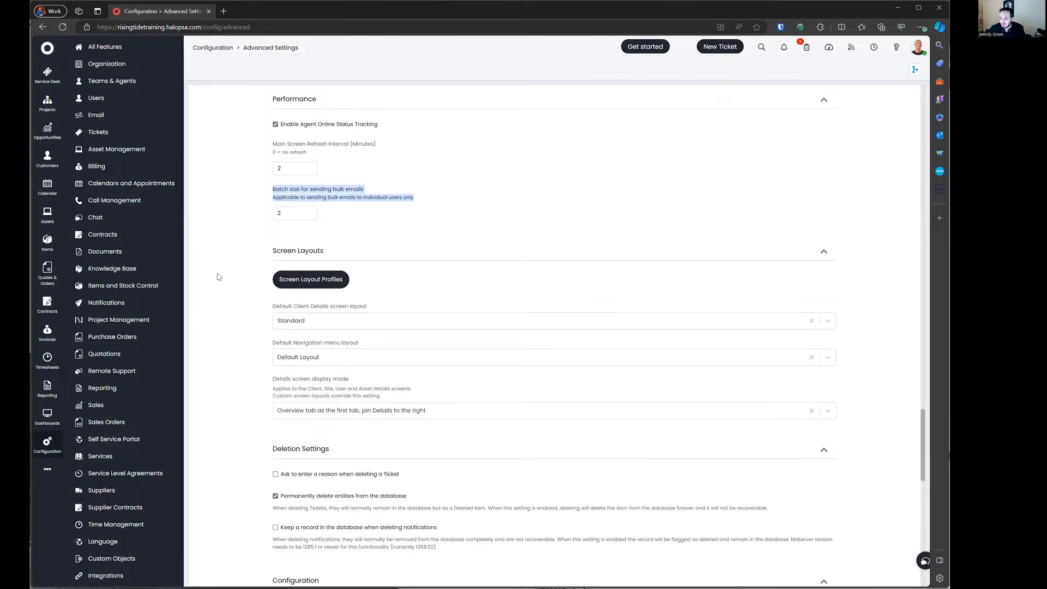
Step: Show the Navigation Menu layout profiles and review Default Layout's button order
click(302, 289)
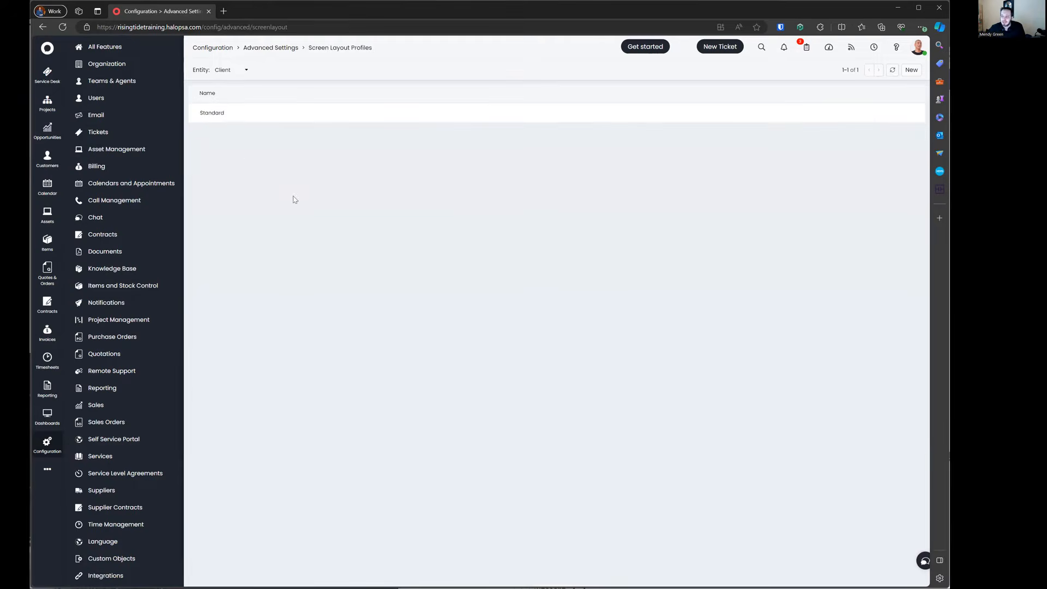
click(235, 72)
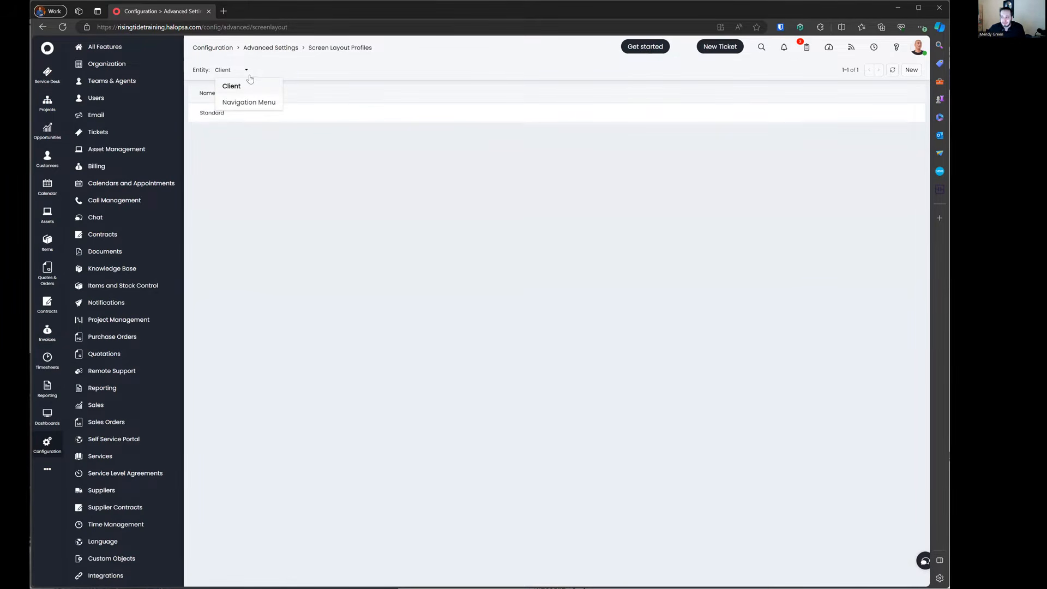
click(258, 108)
click(257, 125)
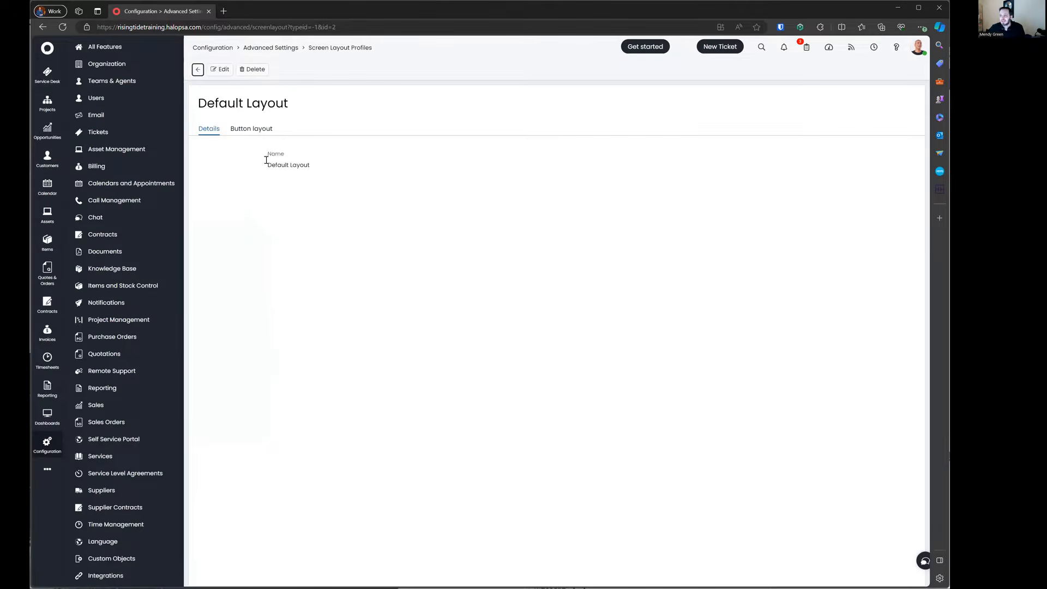
click(255, 130)
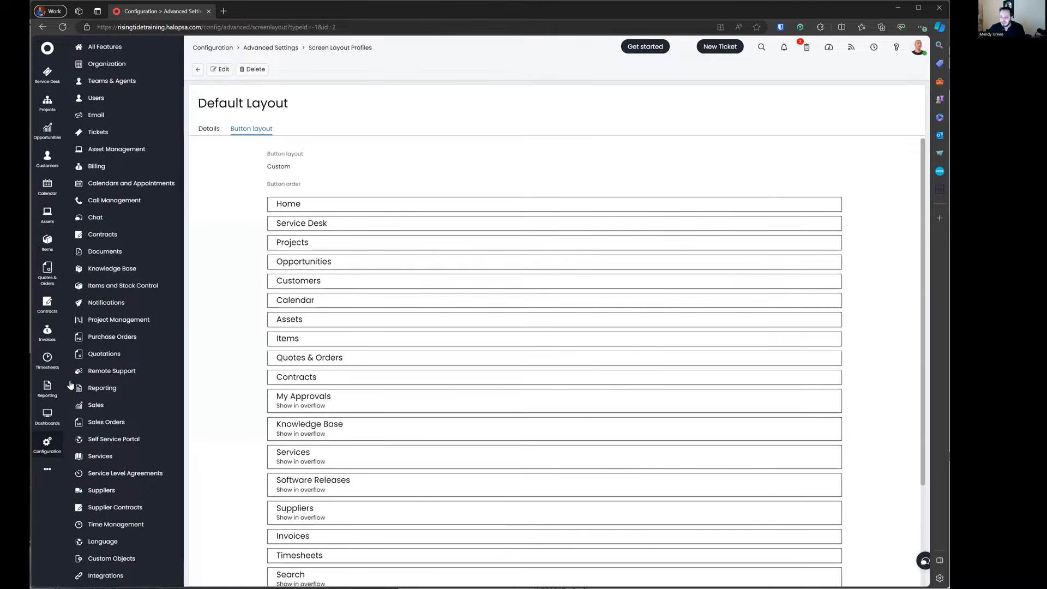
drag(268, 184, 305, 537)
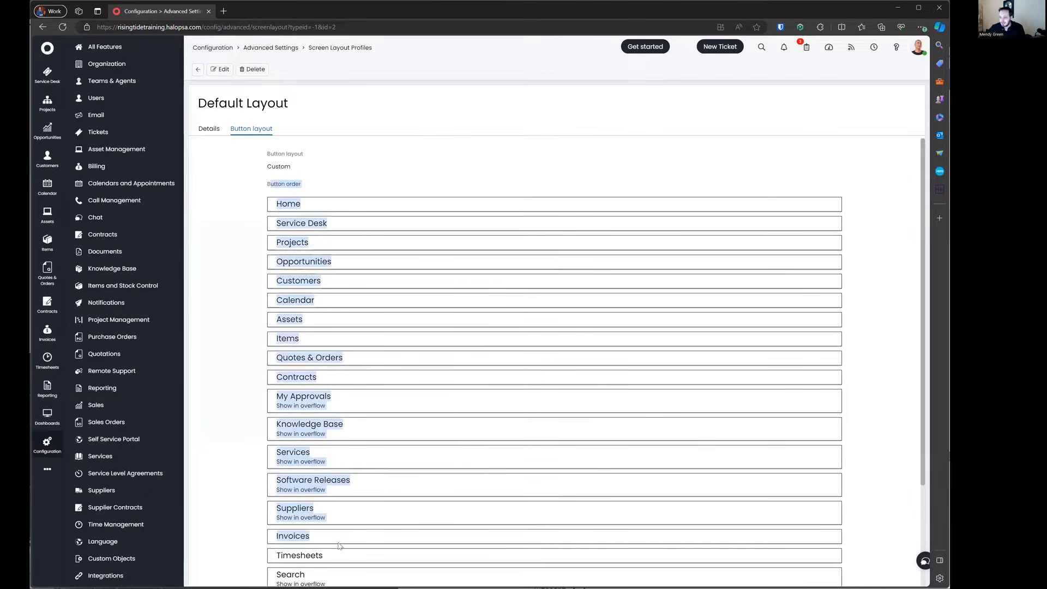
click(257, 311)
scroll(258, 310, down, 3)
drag(273, 267, 358, 410)
drag(258, 454, 349, 479)
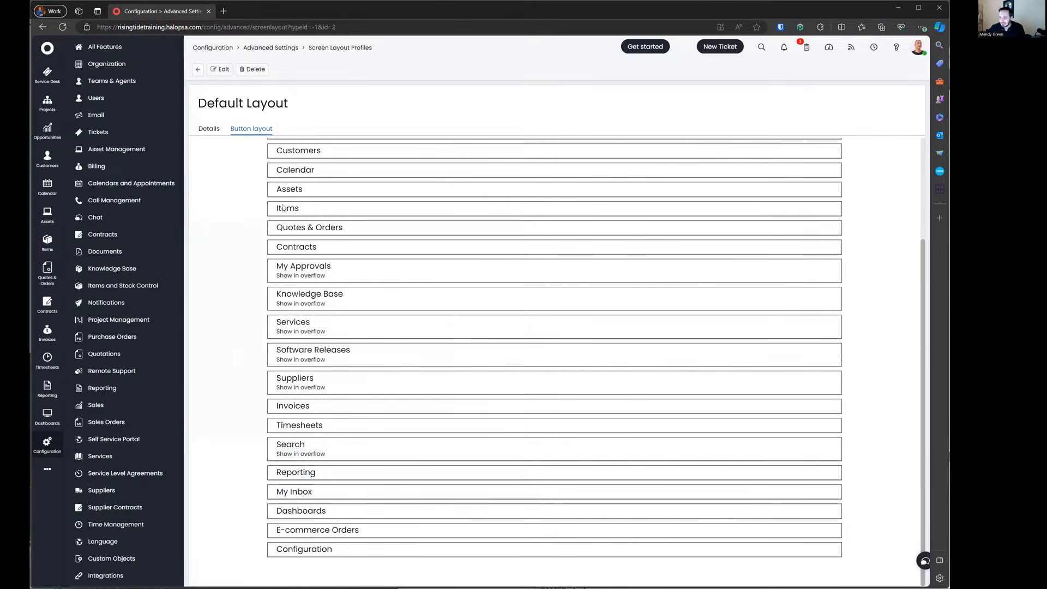
Step: Edit Default Layout, inspect the Assets button's display settings, then return to the profiles list
click(221, 73)
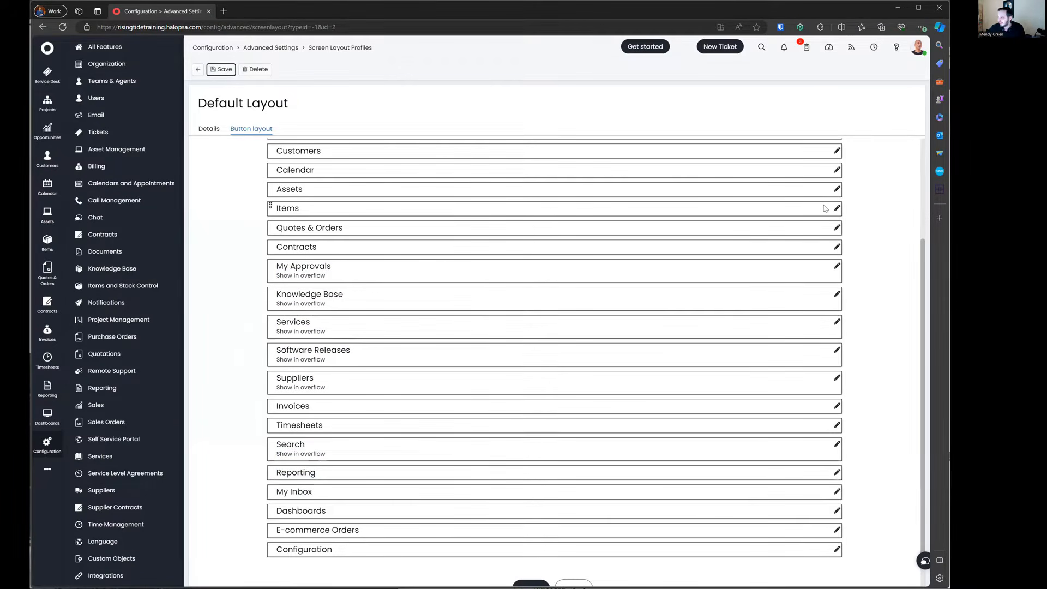
click(835, 188)
click(451, 304)
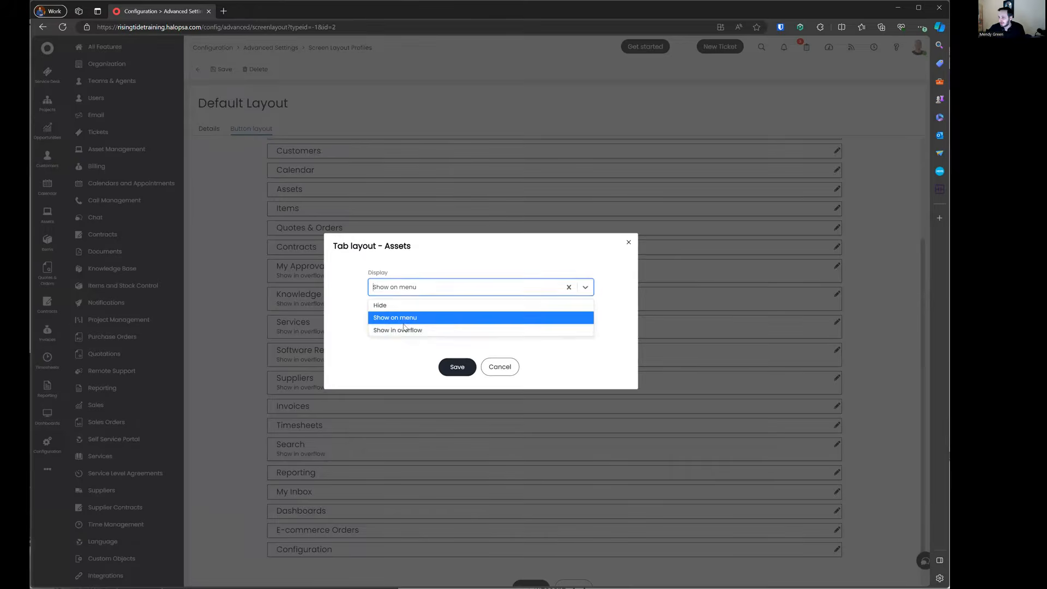
click(451, 303)
click(516, 346)
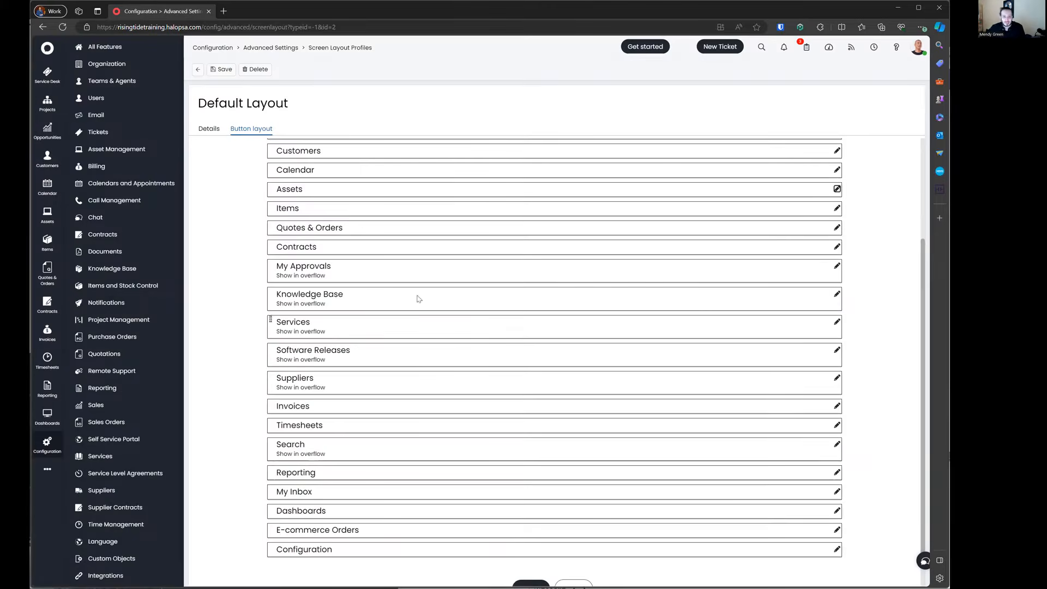
click(198, 71)
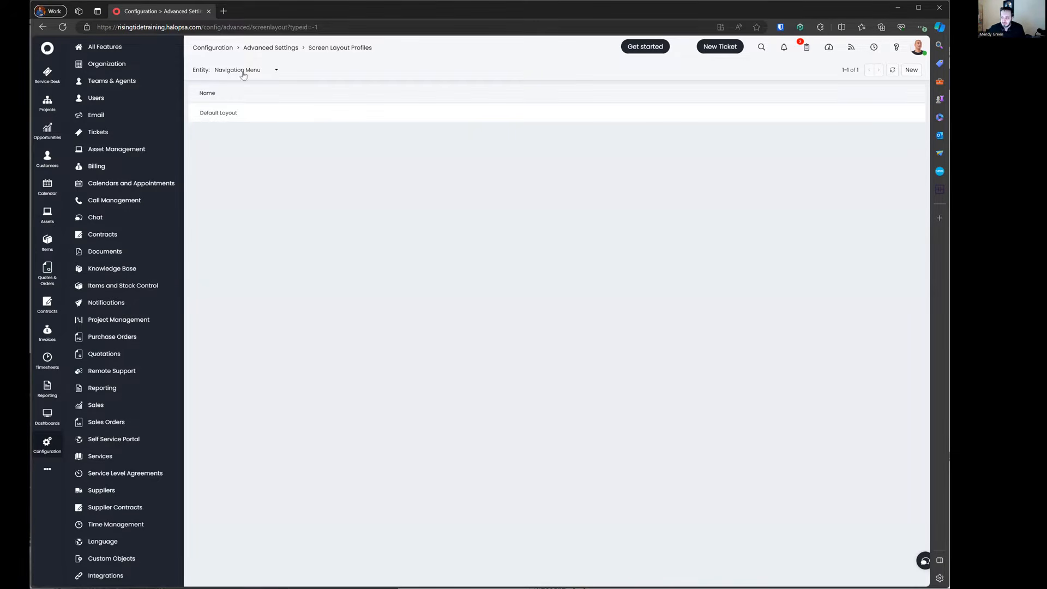
Step: Switch the layout entity to Client and view the Standard profile's tab layout
mouse_move(62, 469)
click(241, 74)
click(245, 85)
click(232, 113)
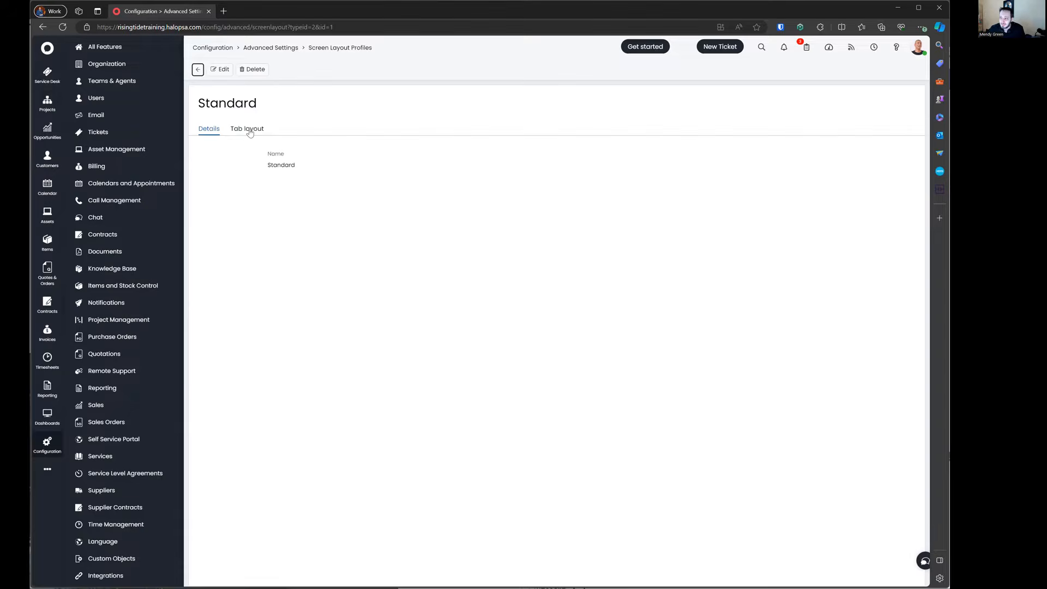
click(249, 129)
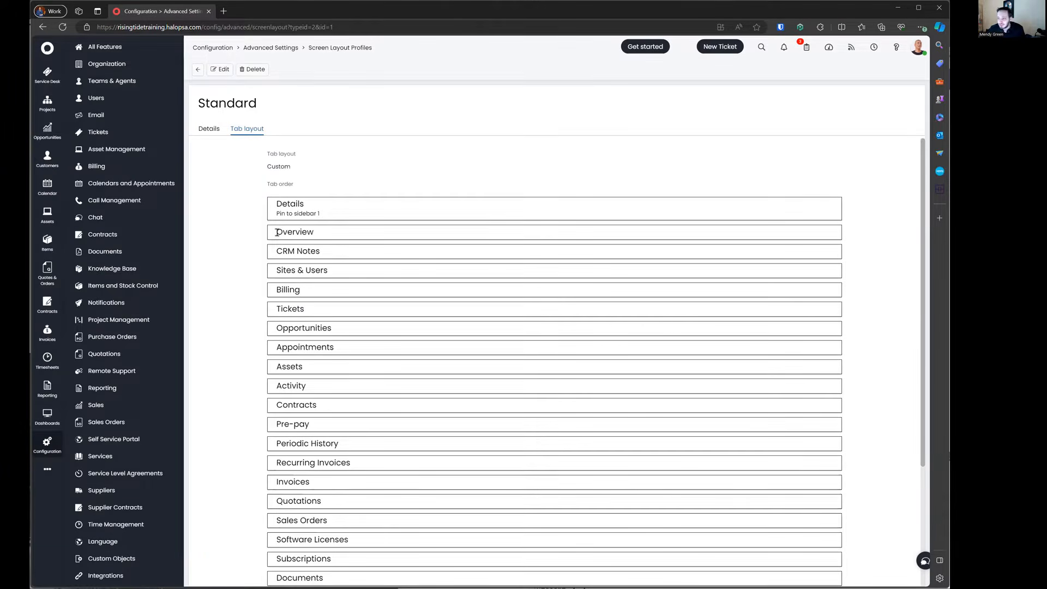
drag(274, 217, 366, 217)
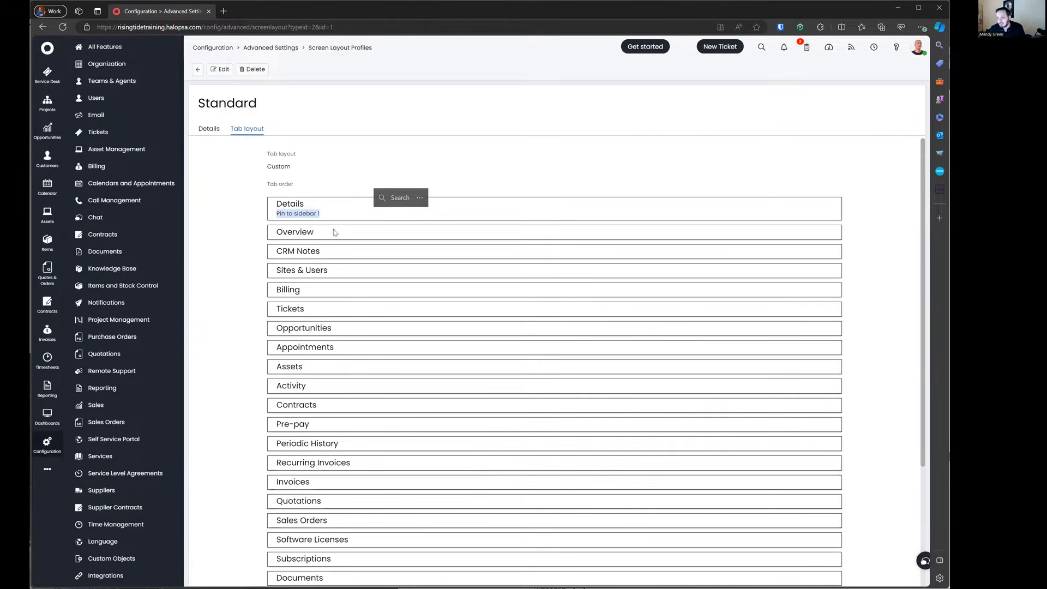
Step: Edit Standard and inspect the Activity tab's display settings without saving changes
click(221, 69)
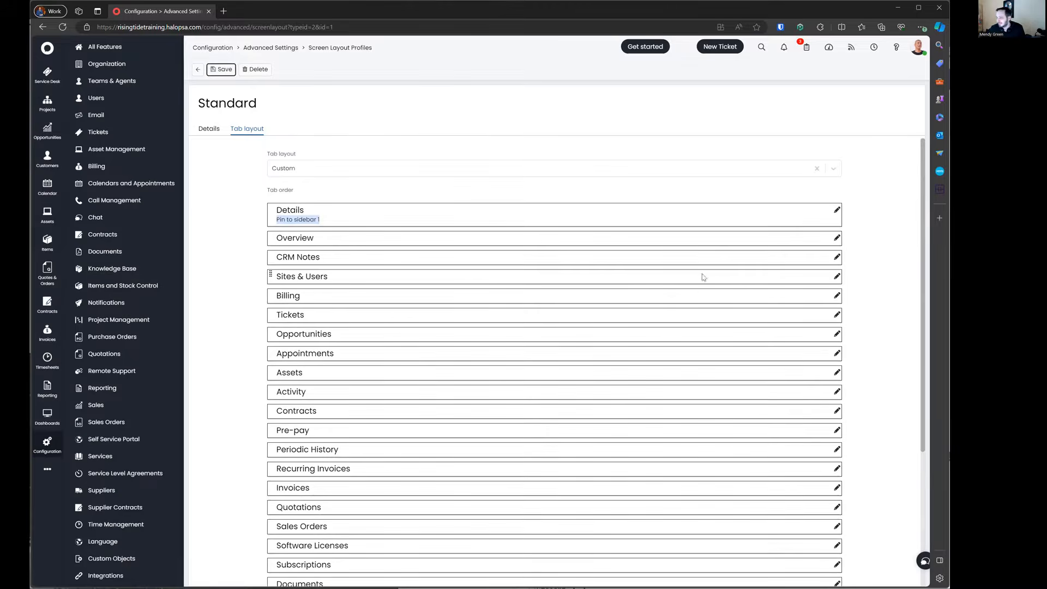
click(836, 391)
click(441, 294)
click(443, 297)
click(500, 360)
scroll(501, 360, down, 1)
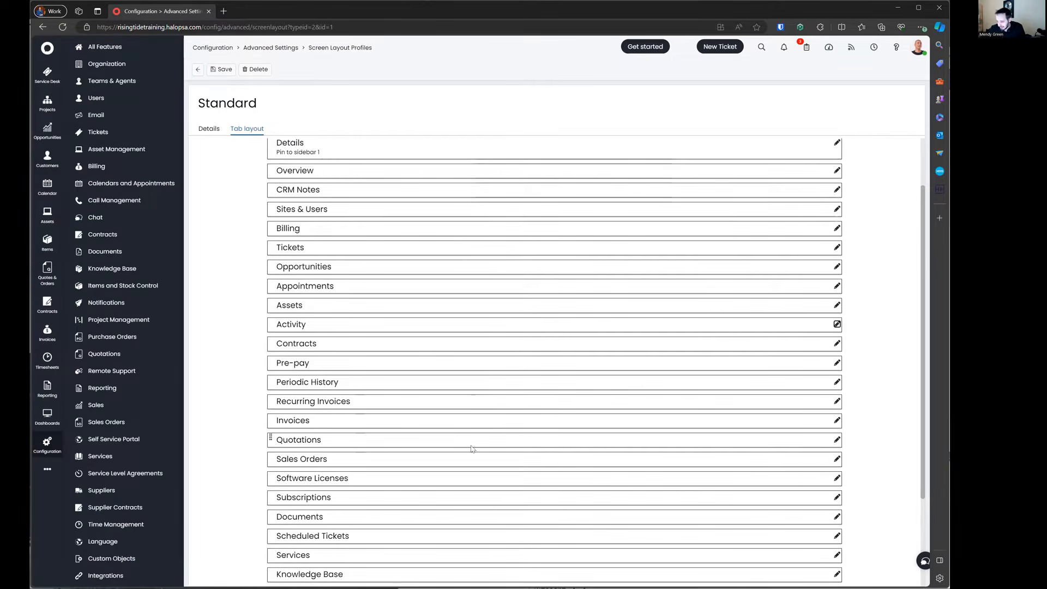
scroll(792, 470, down, 1)
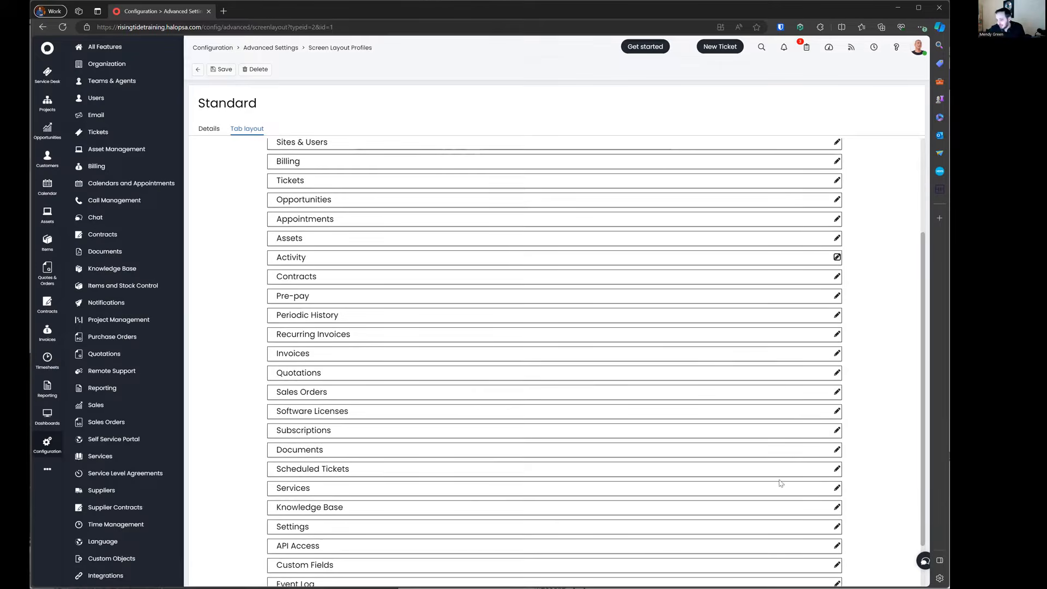
Step: Inspect the Services and Custom Fields tab settings, keeping Show tab and discarding changes
click(836, 487)
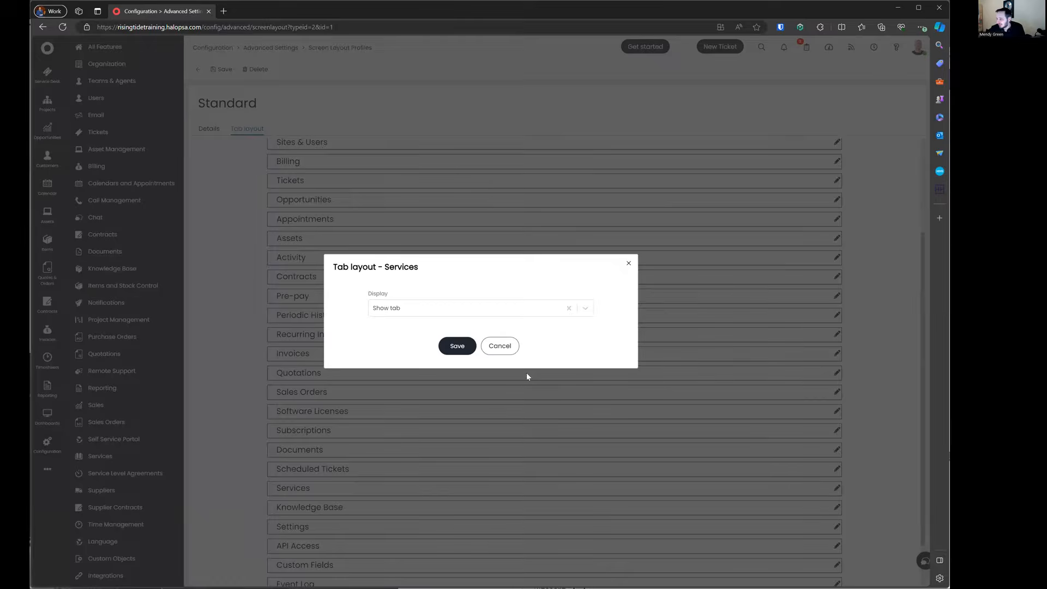
click(436, 310)
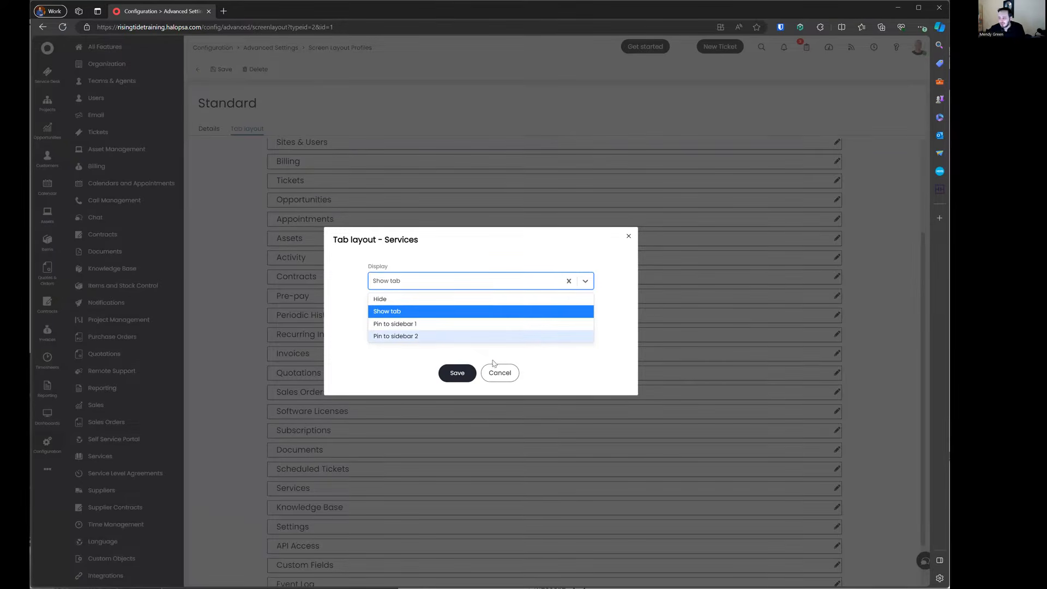
click(505, 373)
click(499, 348)
scroll(498, 359, down, 1)
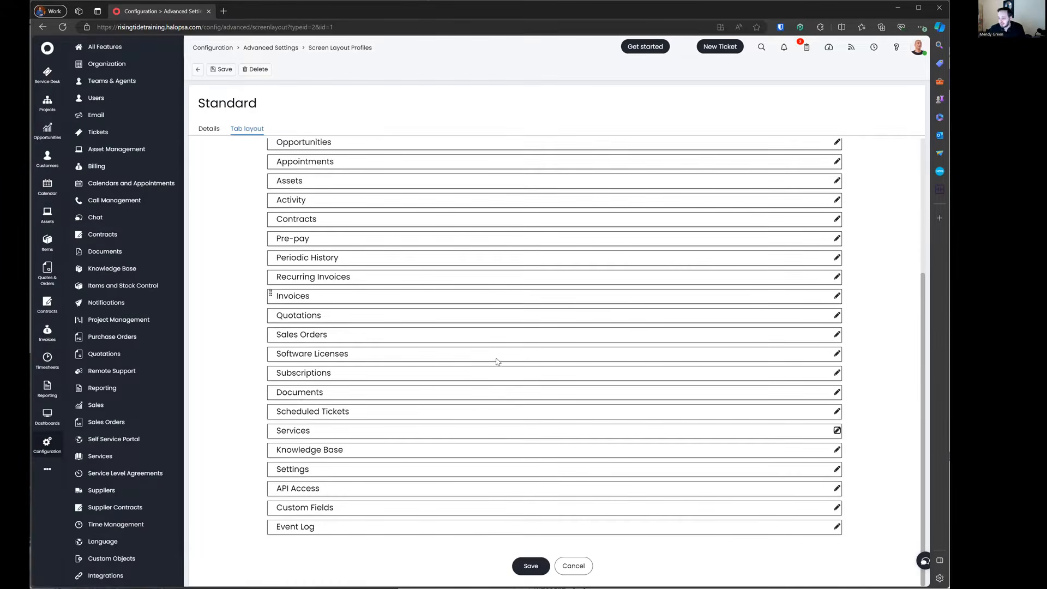
click(837, 507)
click(432, 310)
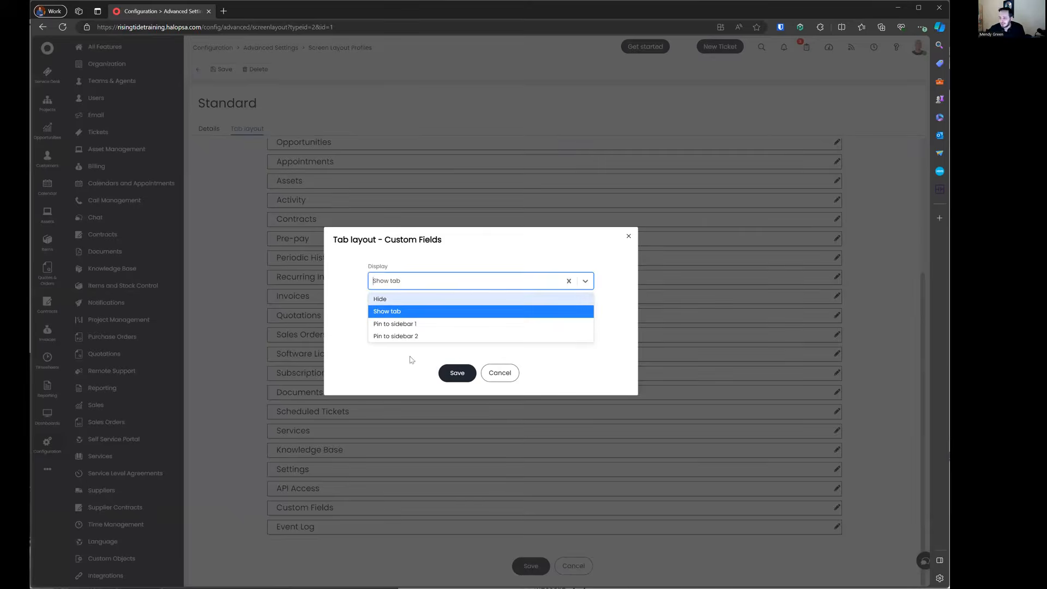
click(497, 373)
click(498, 352)
scroll(447, 342, up, 3)
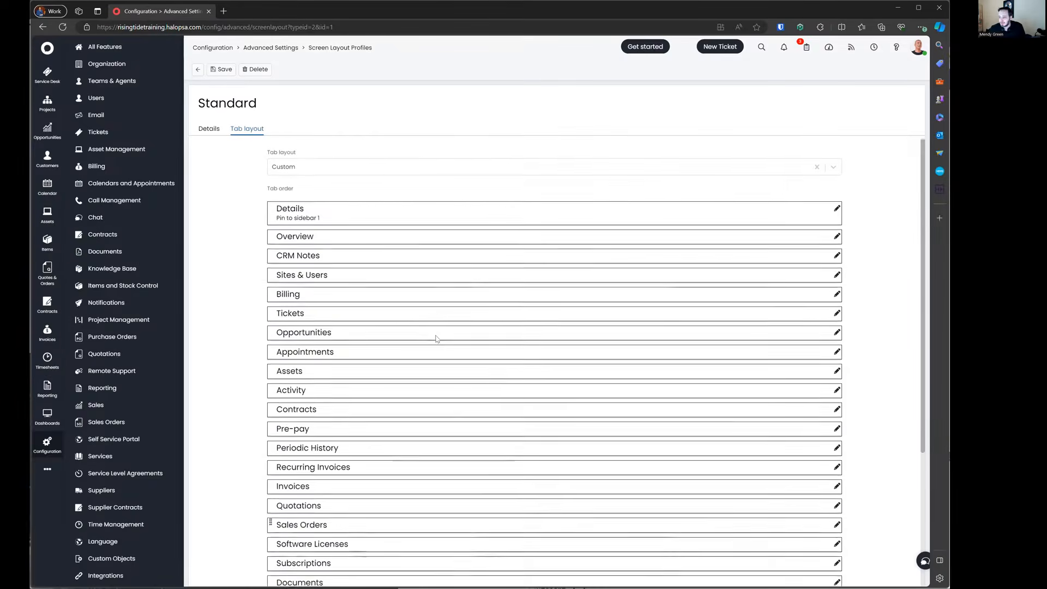
Step: Demonstrate dragging the Details and CRM Notes tabs, then return to the profiles list
drag(271, 208, 350, 219)
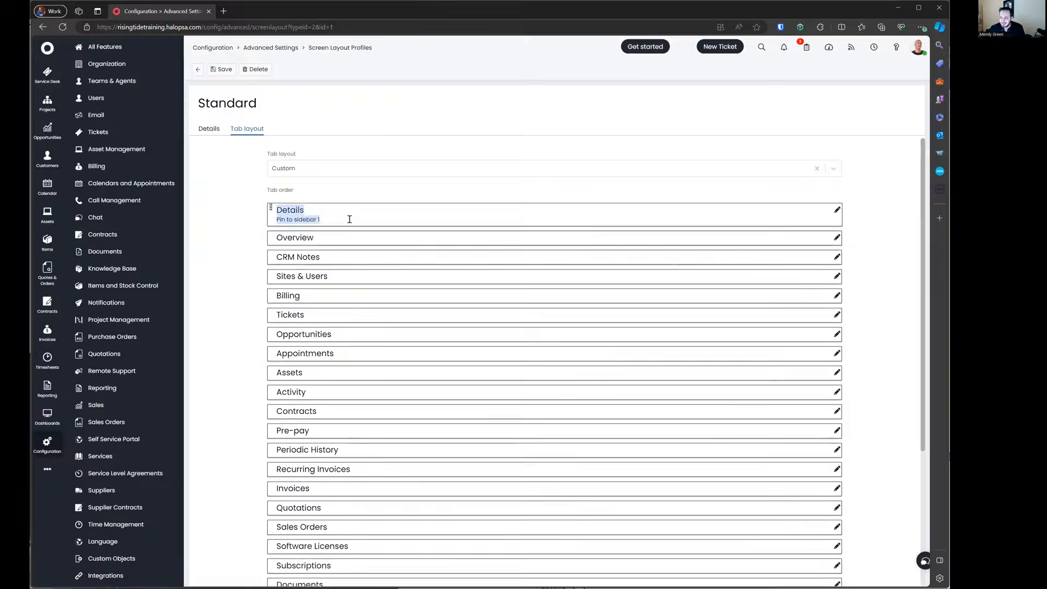
click(243, 256)
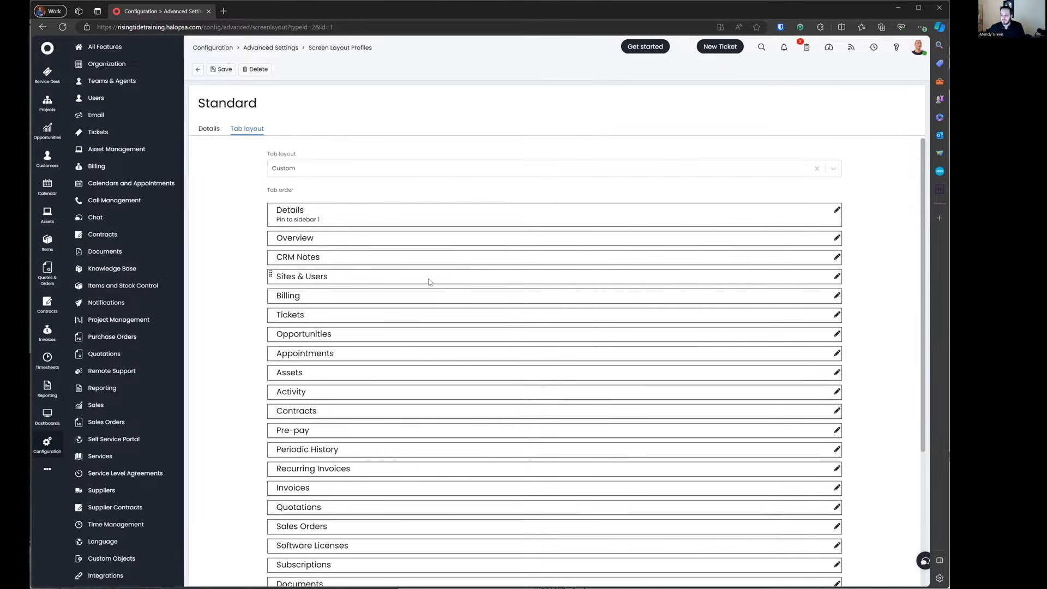
drag(271, 255, 229, 262)
click(197, 70)
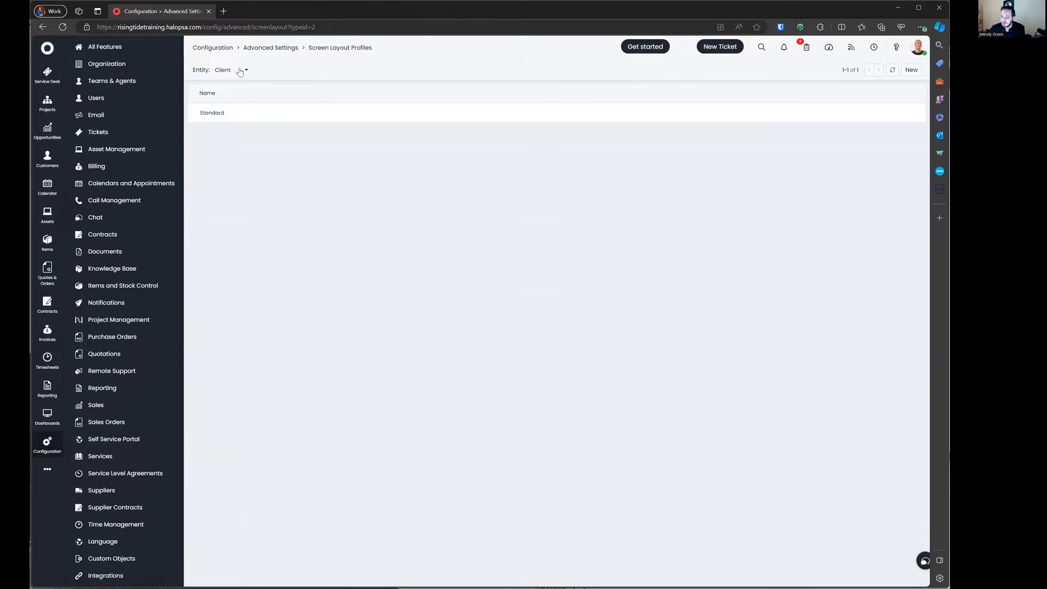
Step: Return to Advanced Settings and scroll down past Security and Screen Layouts to Deletion Settings
click(289, 49)
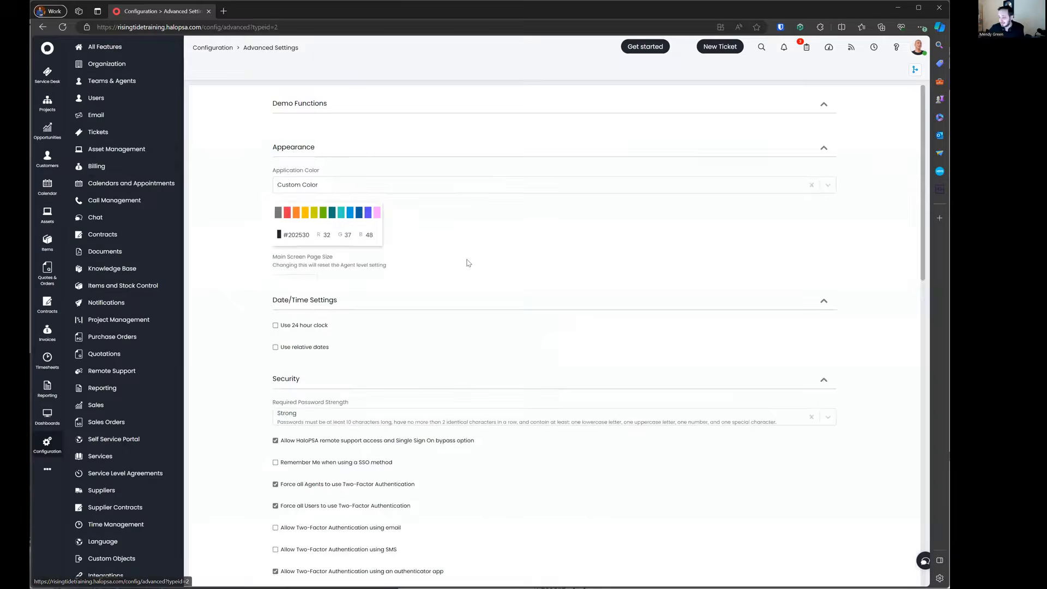
scroll(464, 273, down, 10)
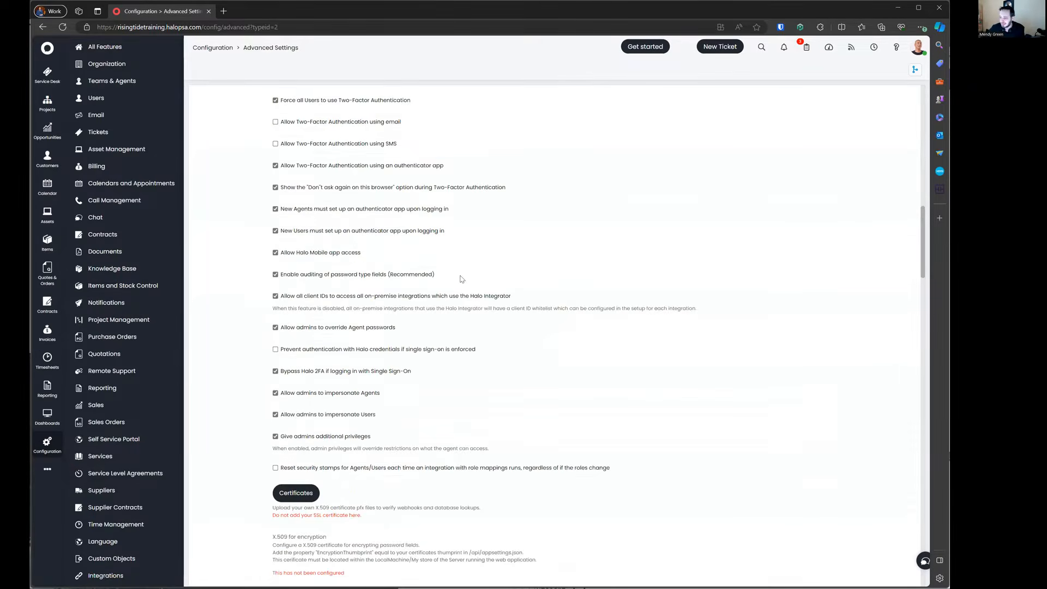
scroll(461, 279, down, 15)
scroll(447, 276, down, 1)
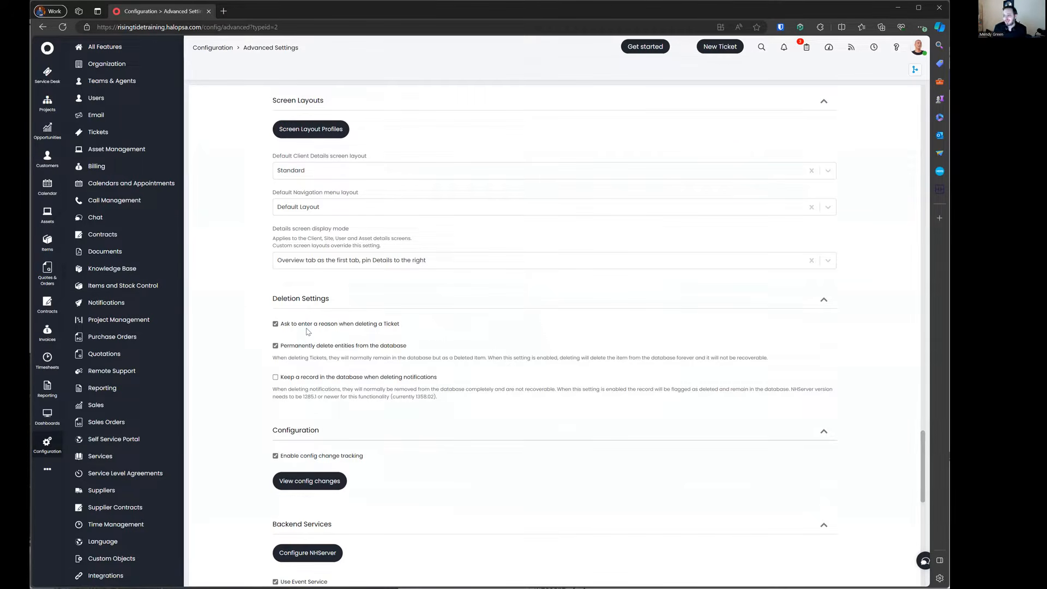
Step: Untick 'Permanently delete entities from the database', then review Backend Services further down
click(312, 346)
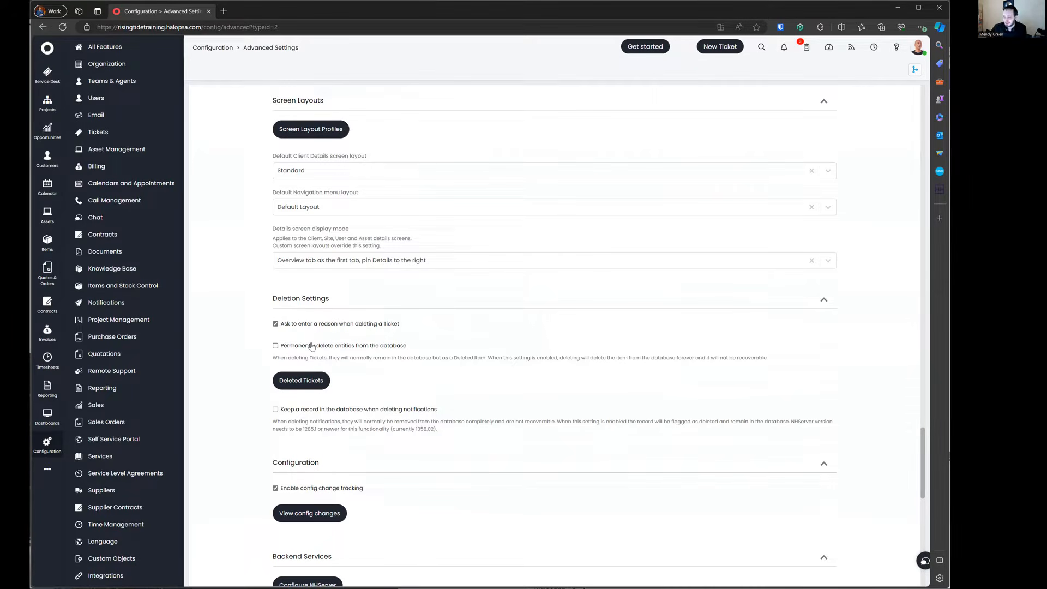
scroll(310, 351, down, 2)
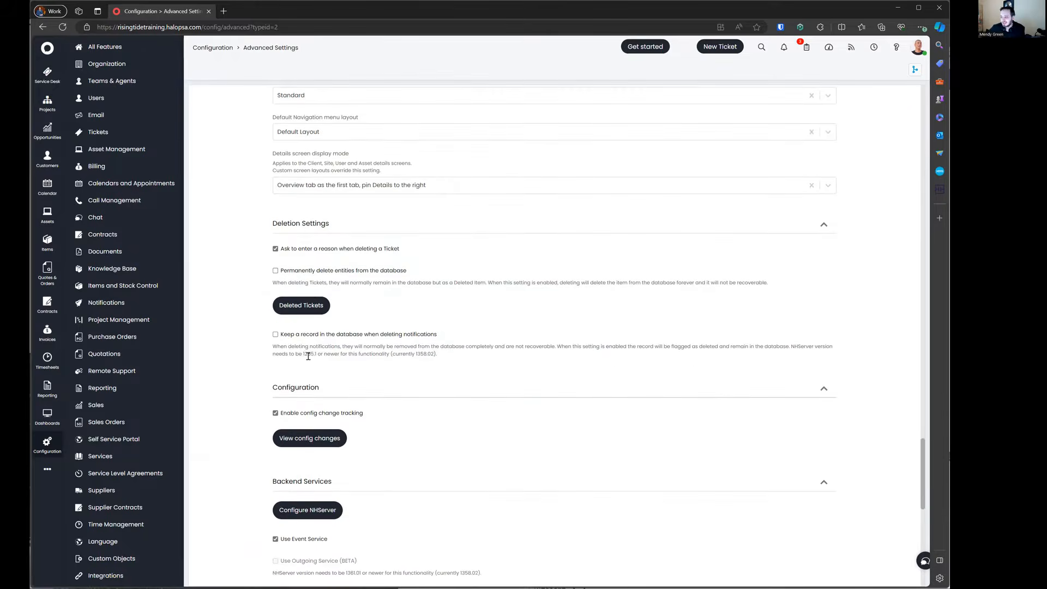
drag(282, 354, 319, 354)
scroll(394, 374, down, 2)
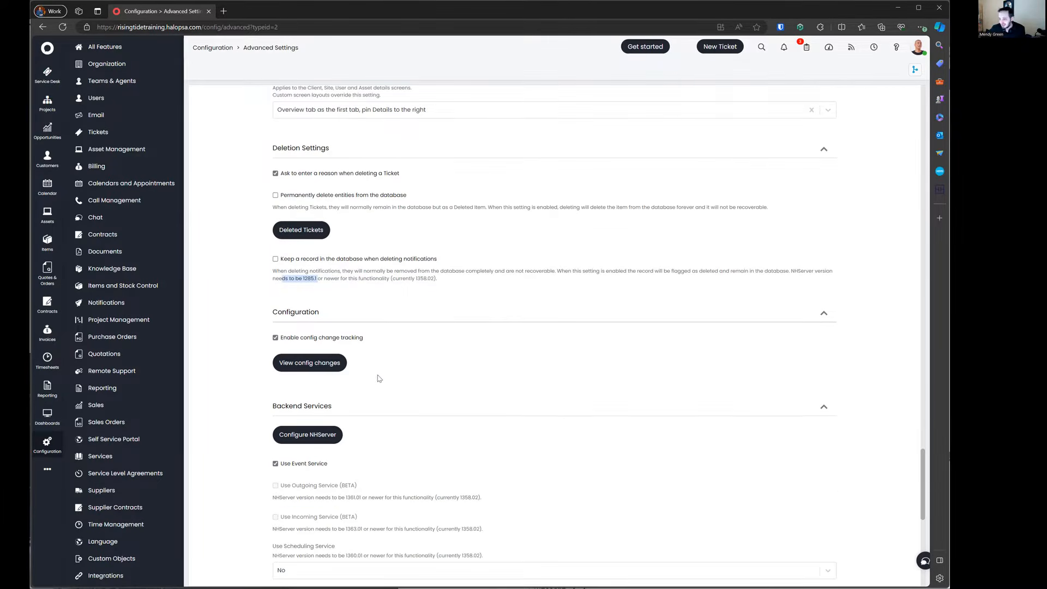
scroll(437, 428, down, 4)
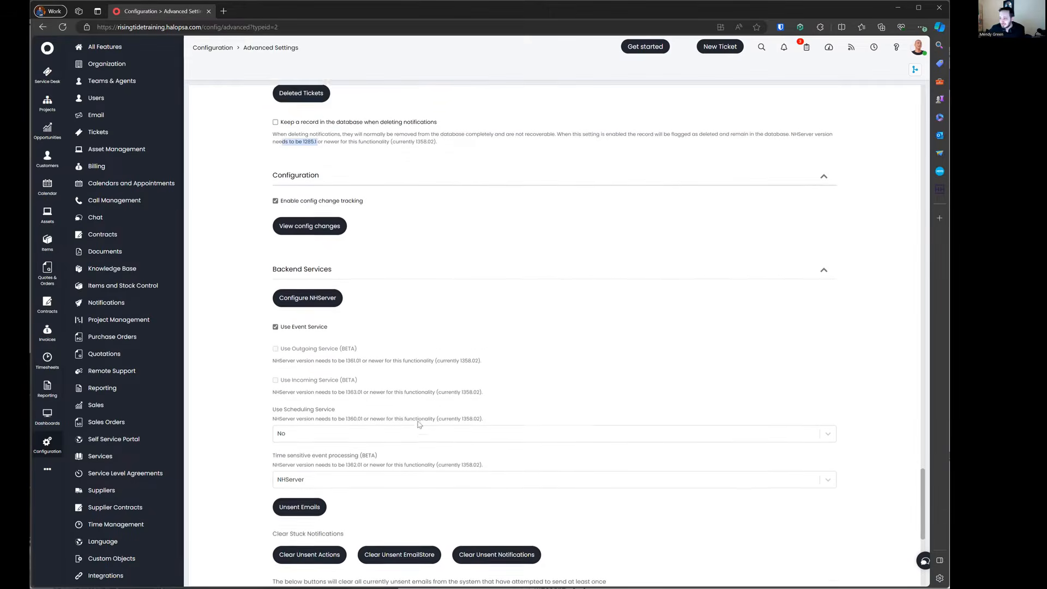
drag(271, 334, 516, 400)
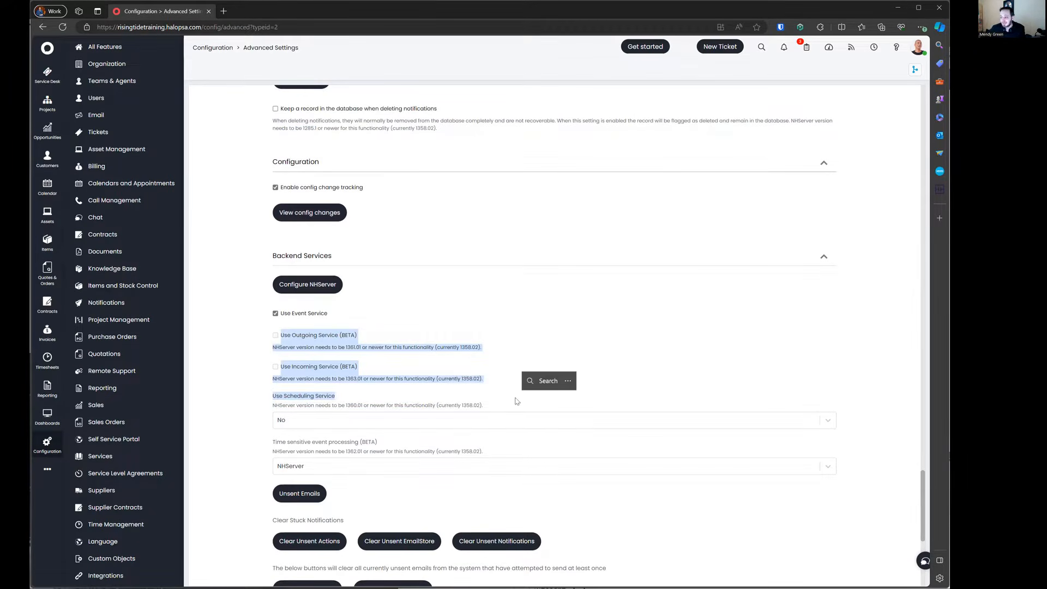
click(448, 404)
scroll(372, 391, down, 3)
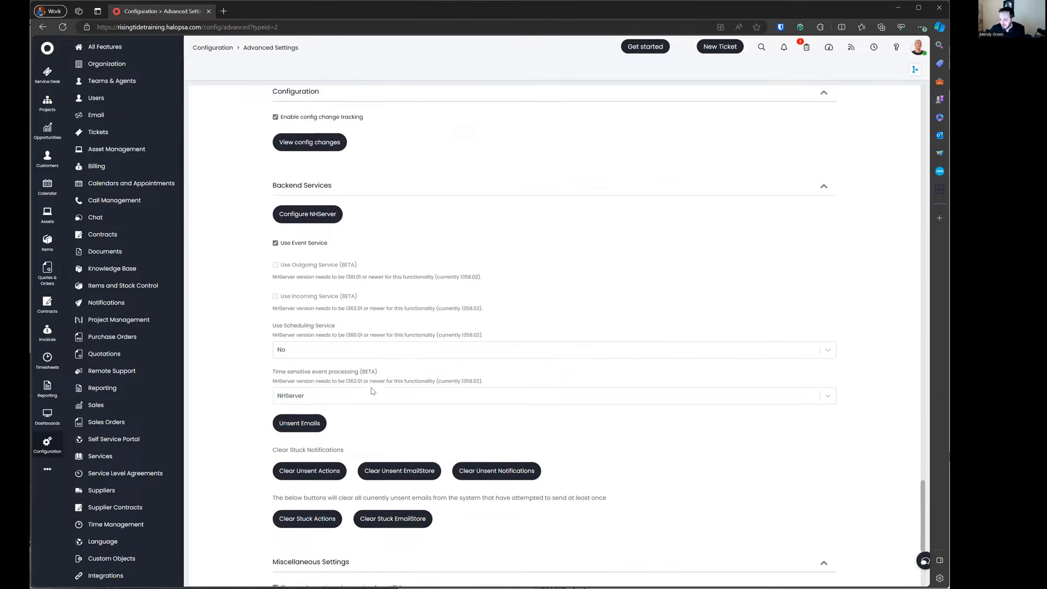
scroll(218, 315, down, 3)
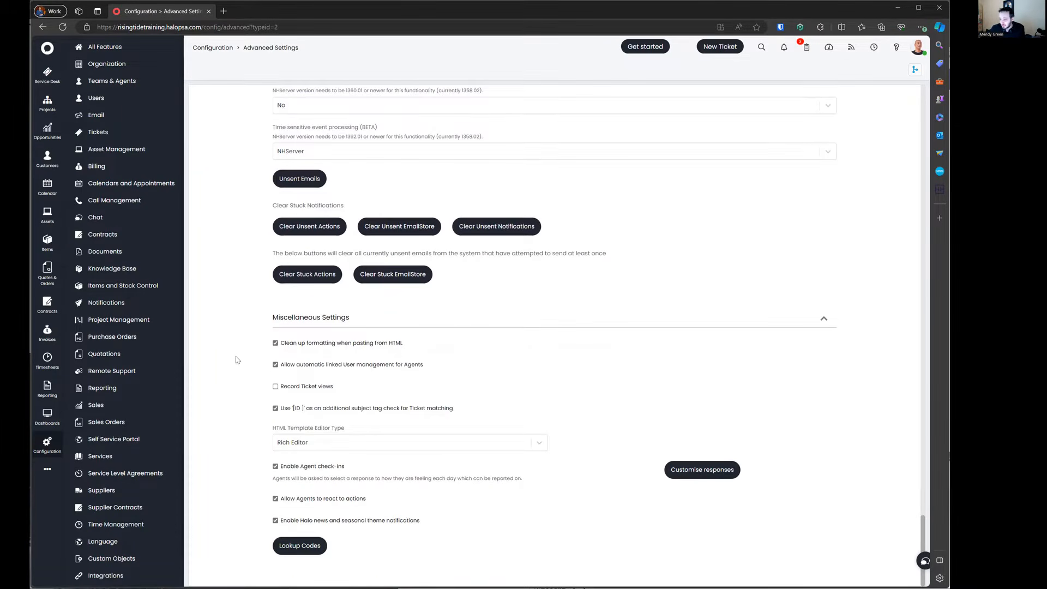
Step: Enable Record Ticket views, disable the [ID] subject tag check, keep Rich Editor, toggle agent reactions
click(302, 388)
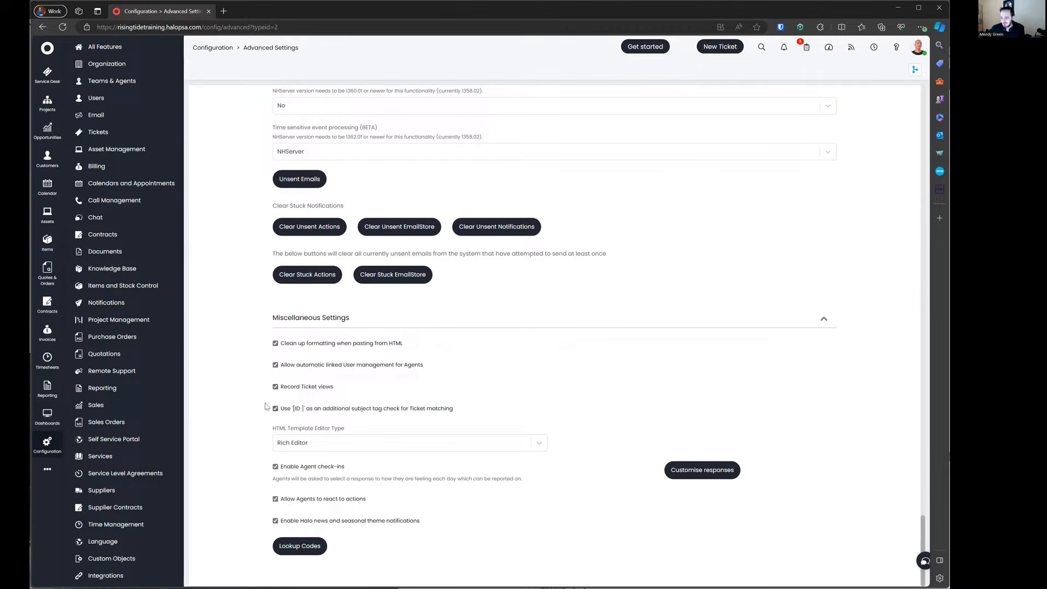
click(311, 409)
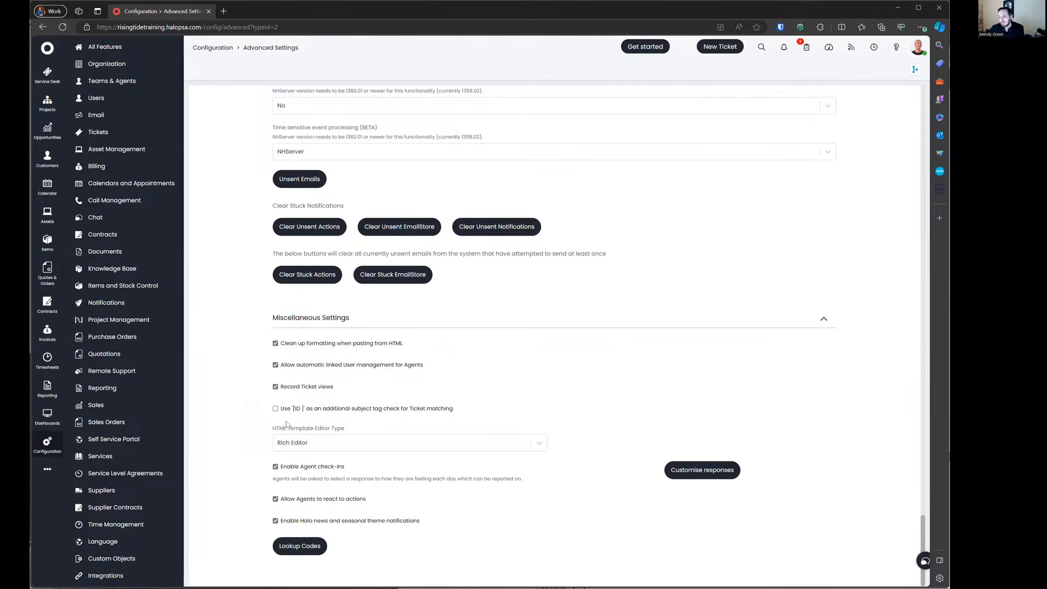
click(335, 443)
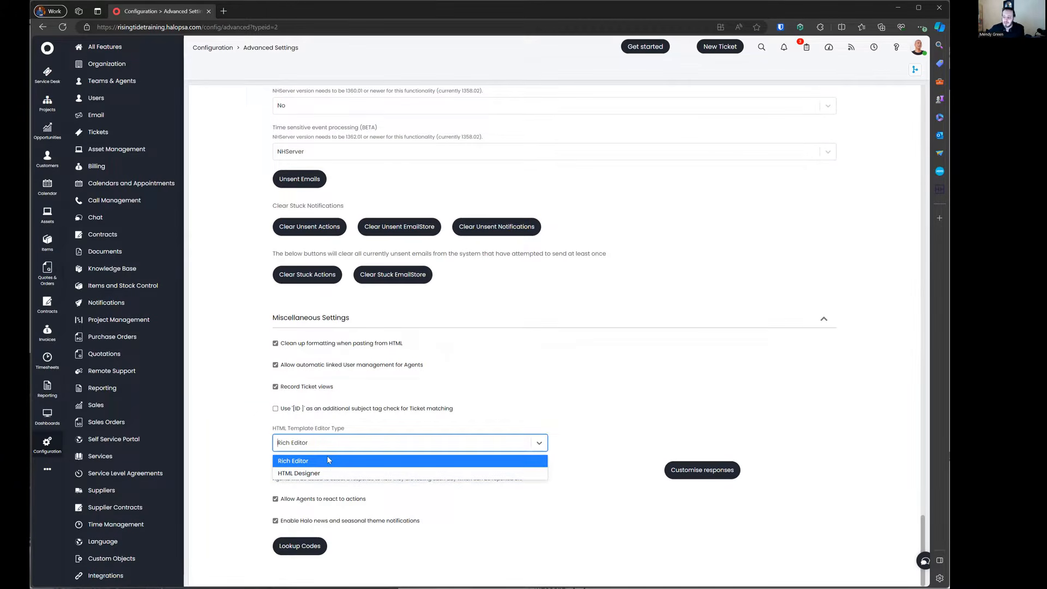
click(329, 461)
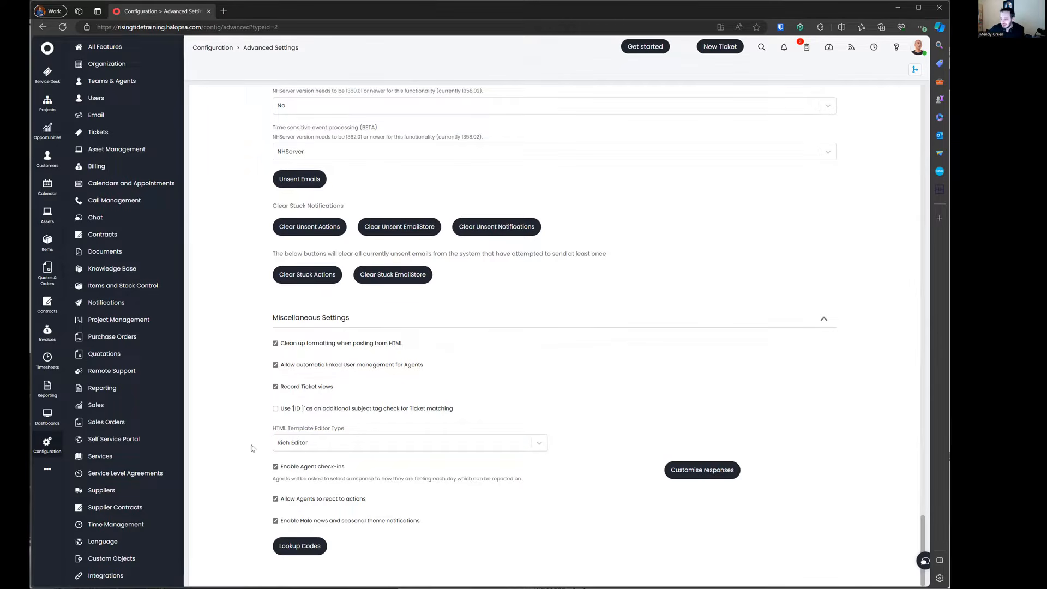
click(304, 504)
Step: View the agent check-in response options, then go back to Advanced Settings
click(721, 475)
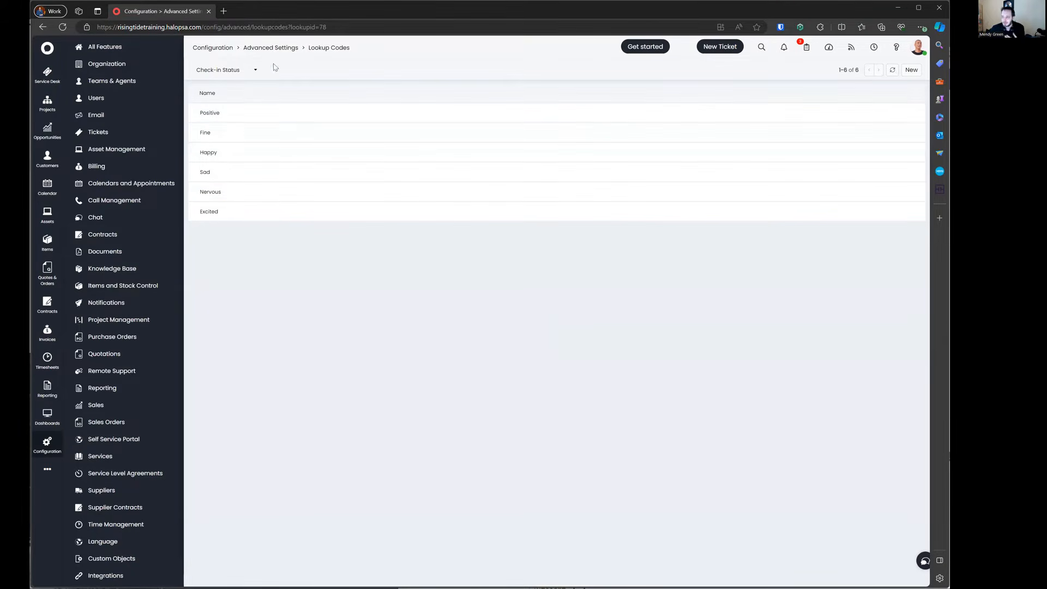
click(296, 49)
scroll(377, 329, down, 10)
scroll(378, 329, down, 20)
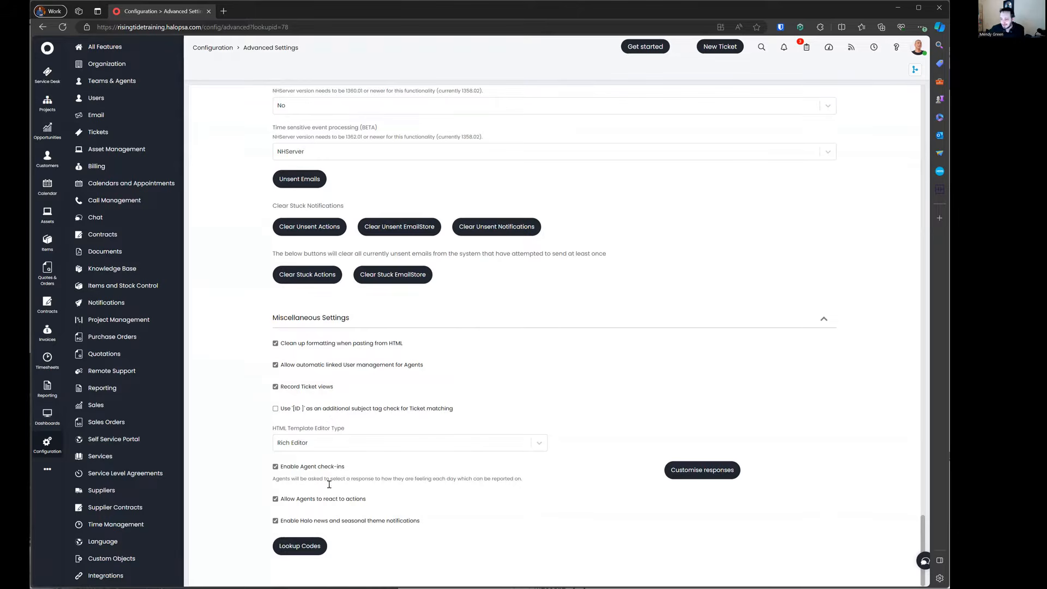
Step: Open Lookup Codes and display the Urgency Level codes High, Medium and Low
click(299, 545)
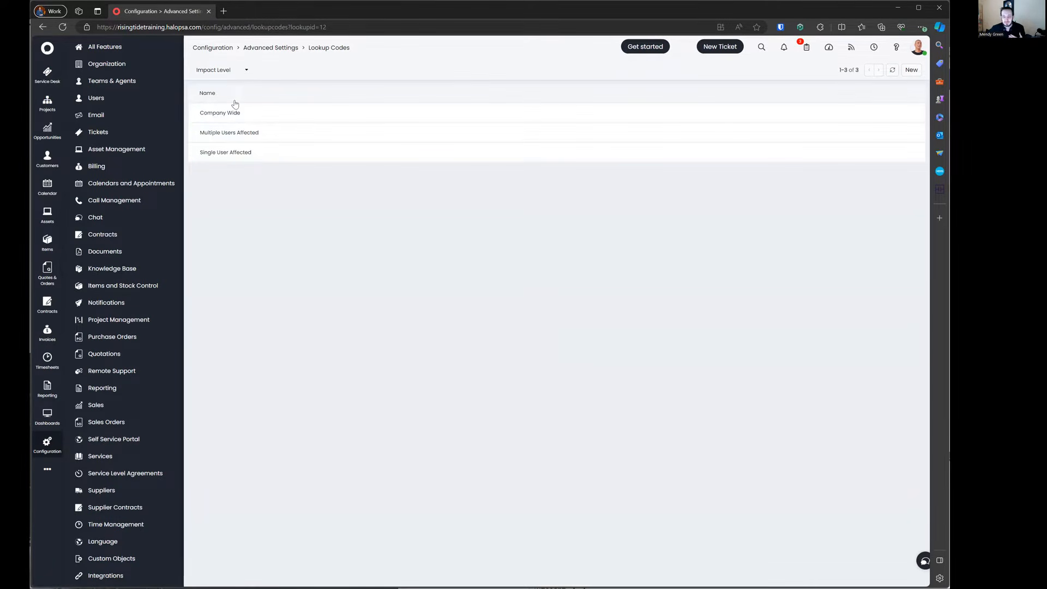
click(234, 73)
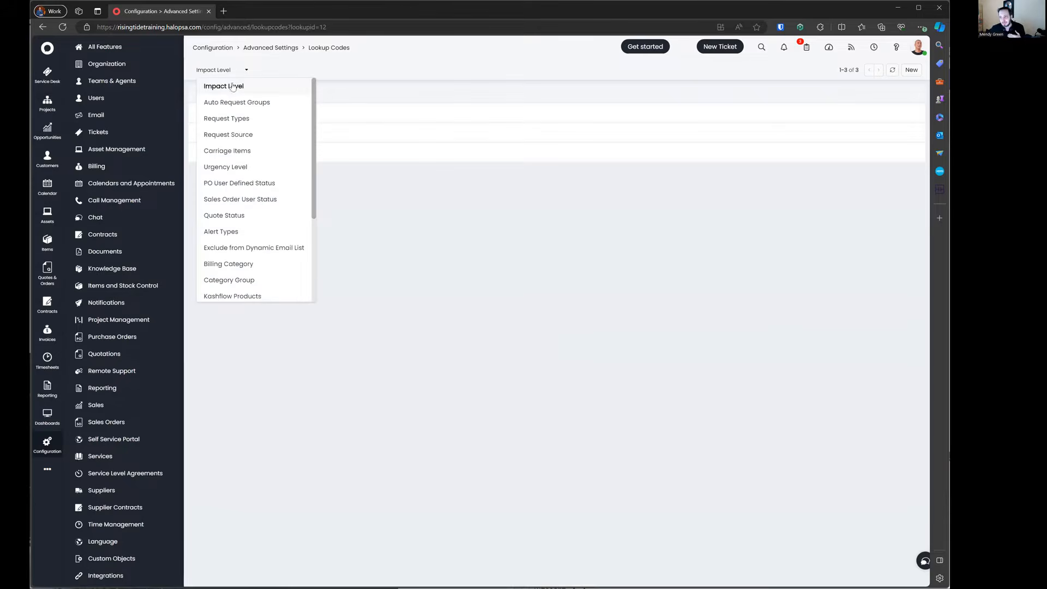
click(226, 167)
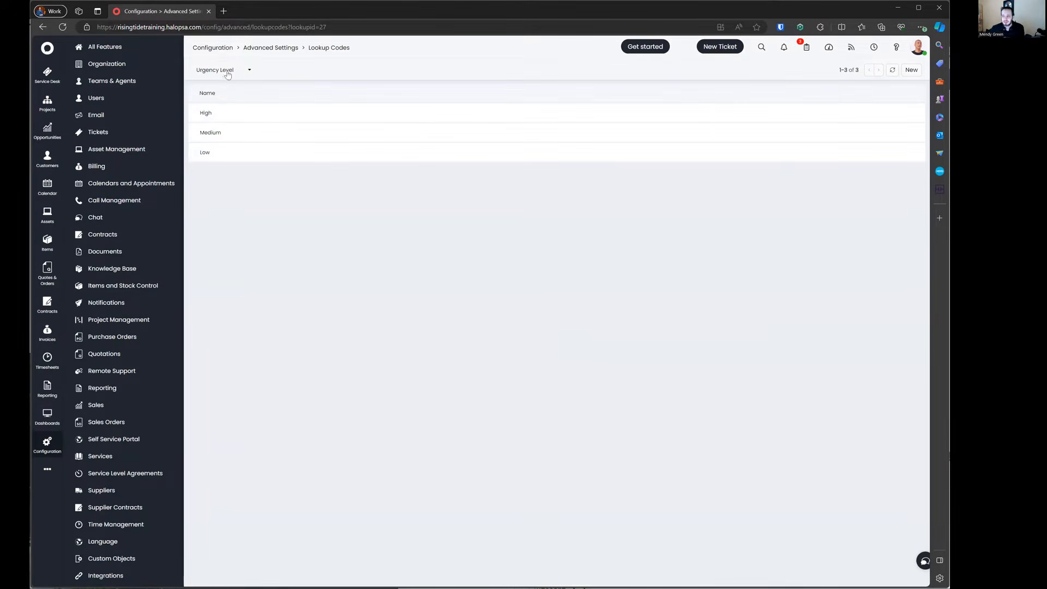
click(226, 71)
click(229, 87)
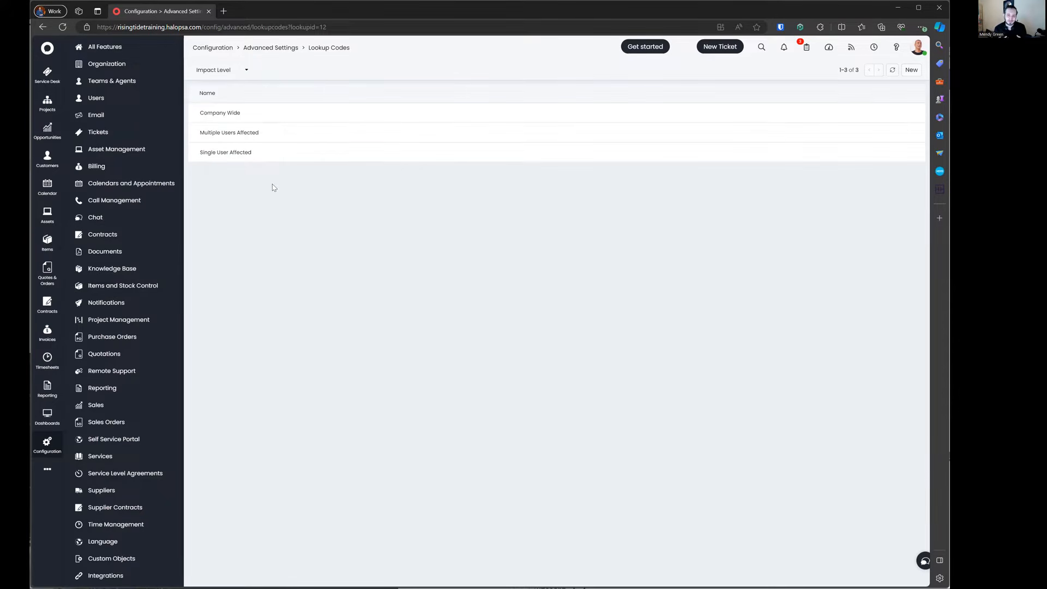
click(237, 70)
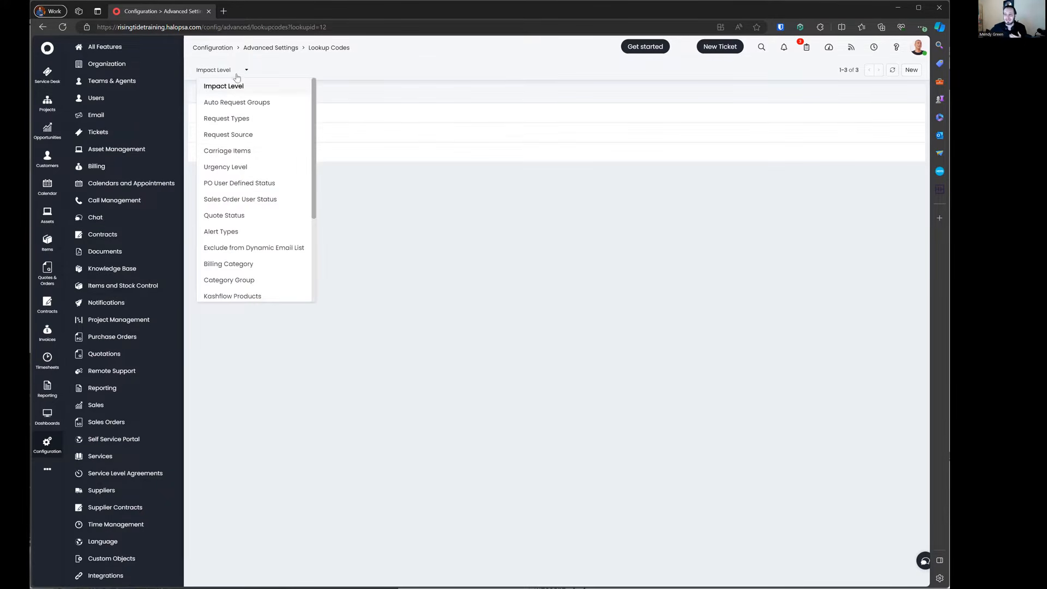
click(240, 167)
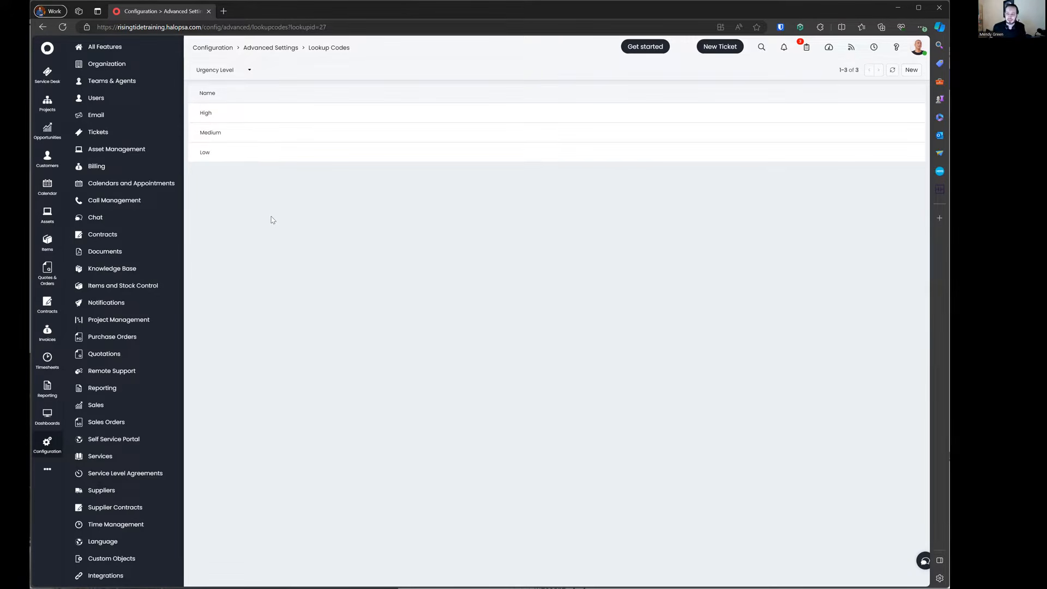
Step: Switch the lookup codes to Impact Level and back to Urgency Level, then reopen the lookup type list
click(246, 70)
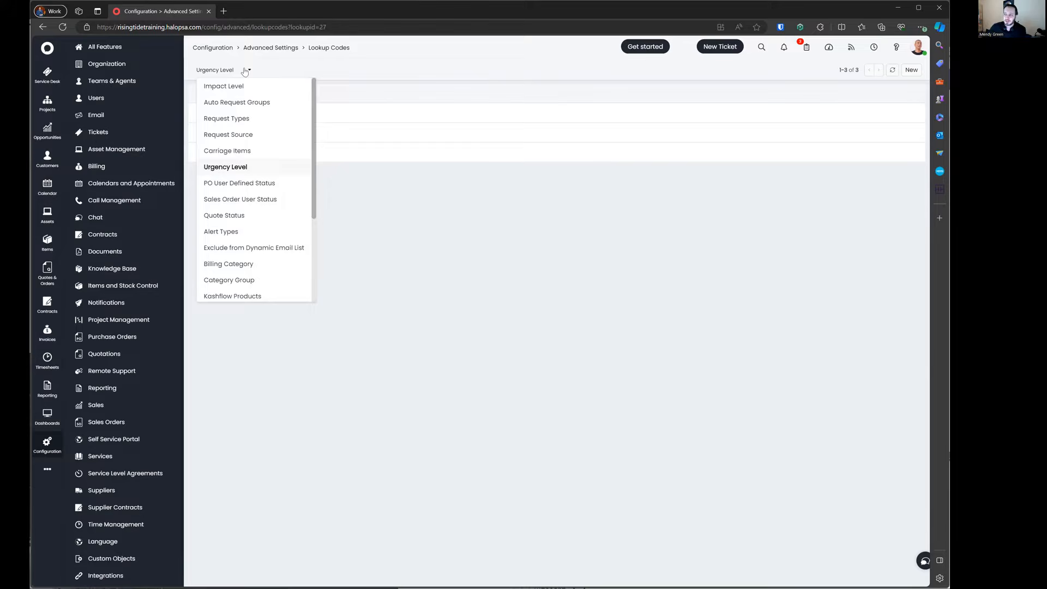
click(252, 85)
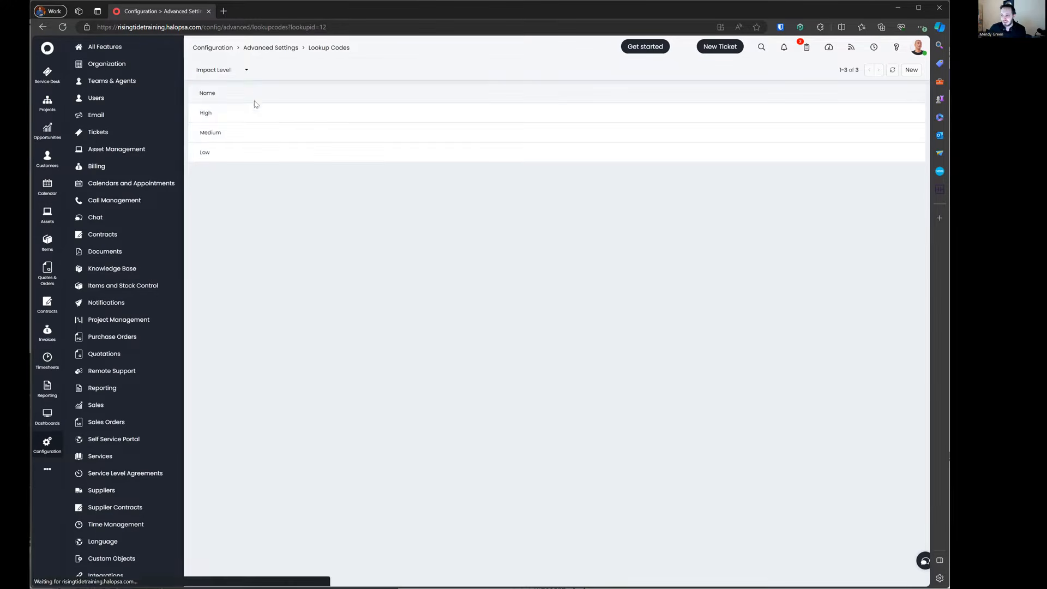
click(234, 69)
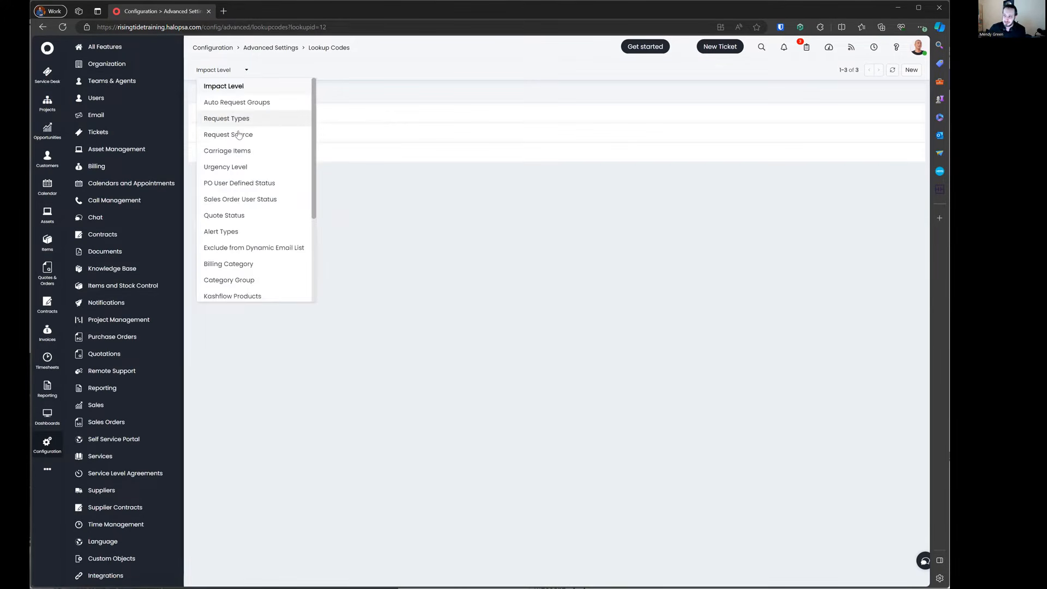
click(242, 167)
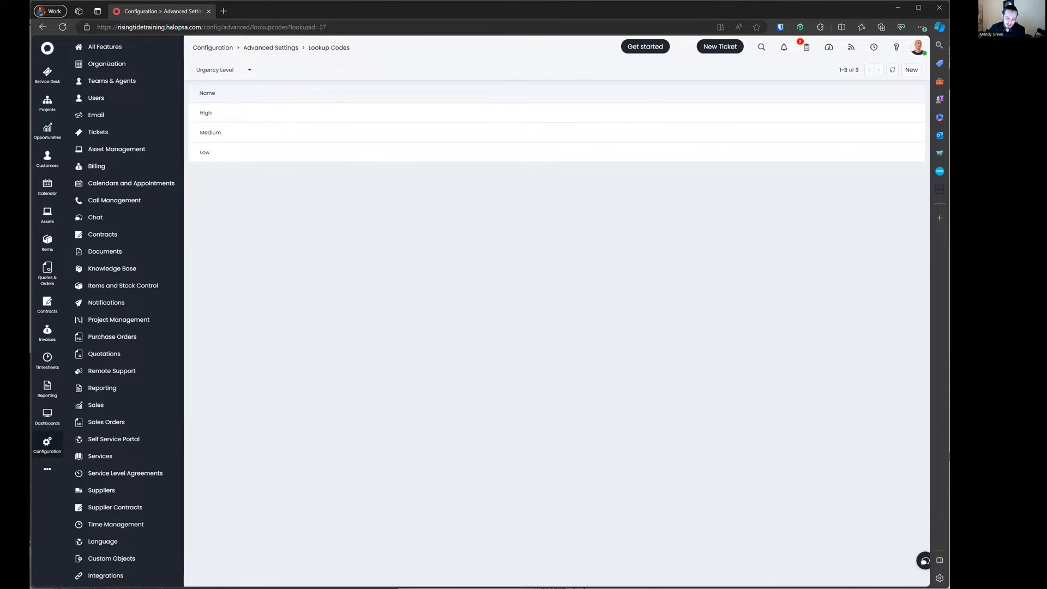
click(237, 77)
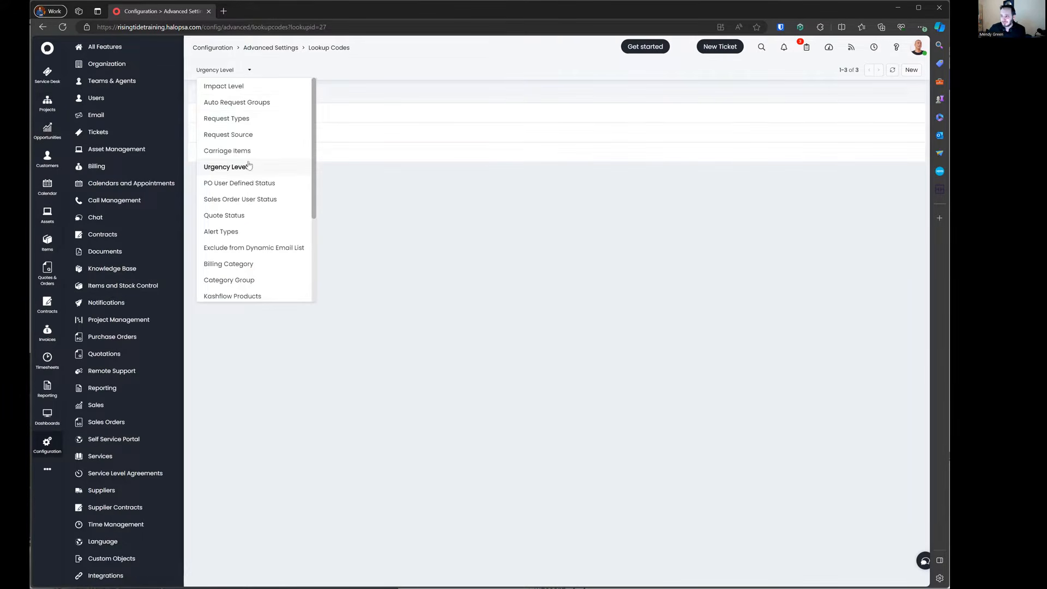
scroll(259, 109, down, 1)
scroll(262, 159, up, 1)
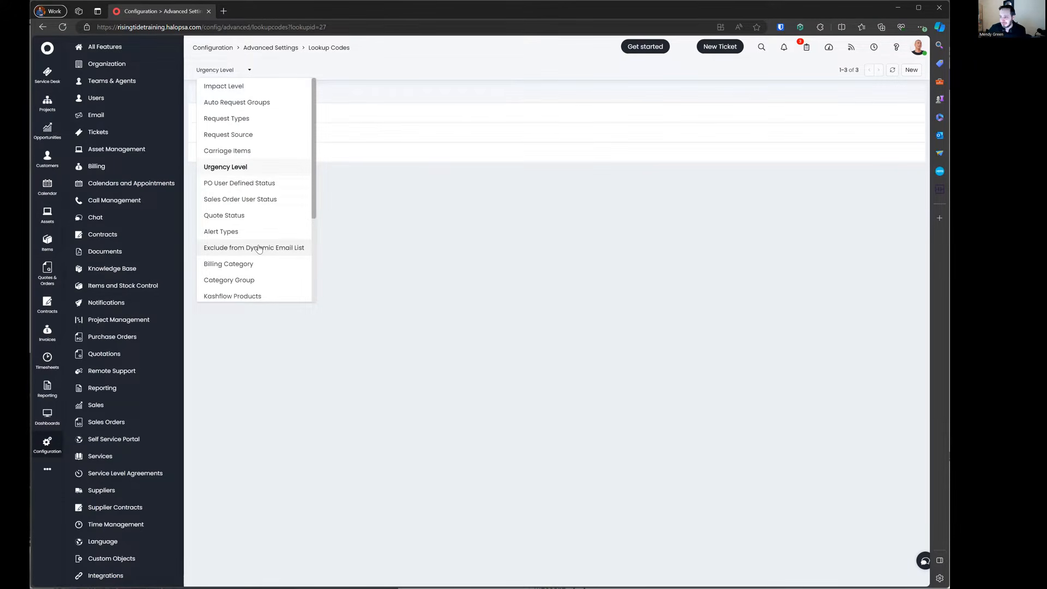
Step: Under Exclude from Dynamic Email List, add the company's help mailbox address as a new code
click(259, 249)
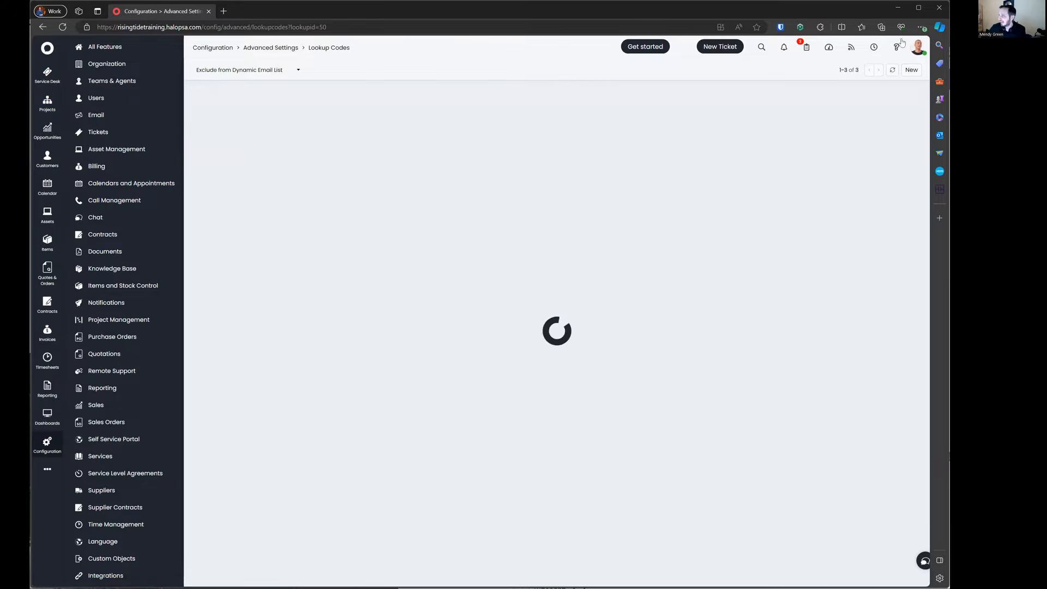
click(912, 72)
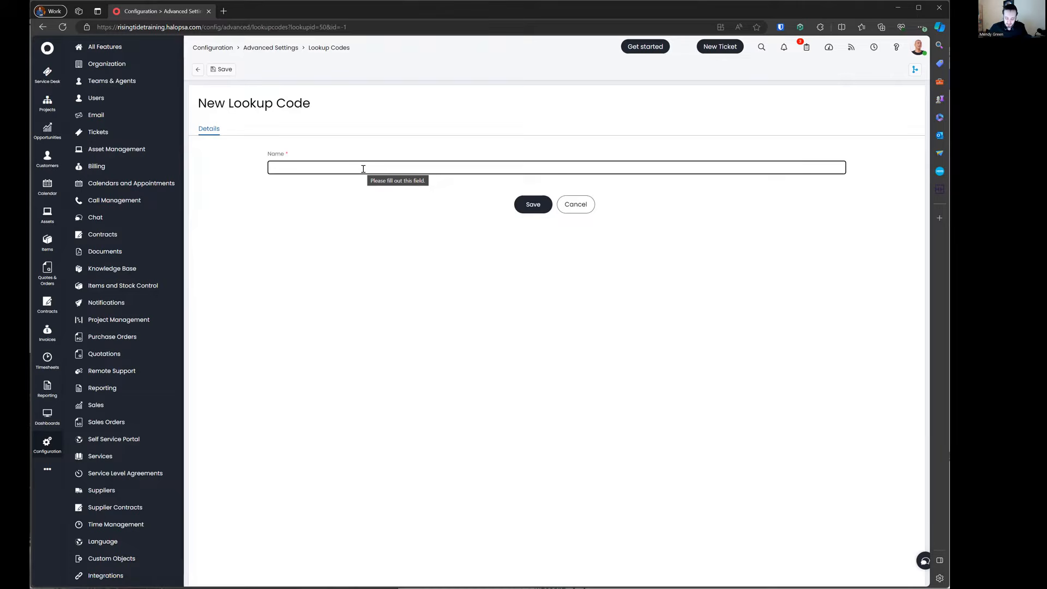
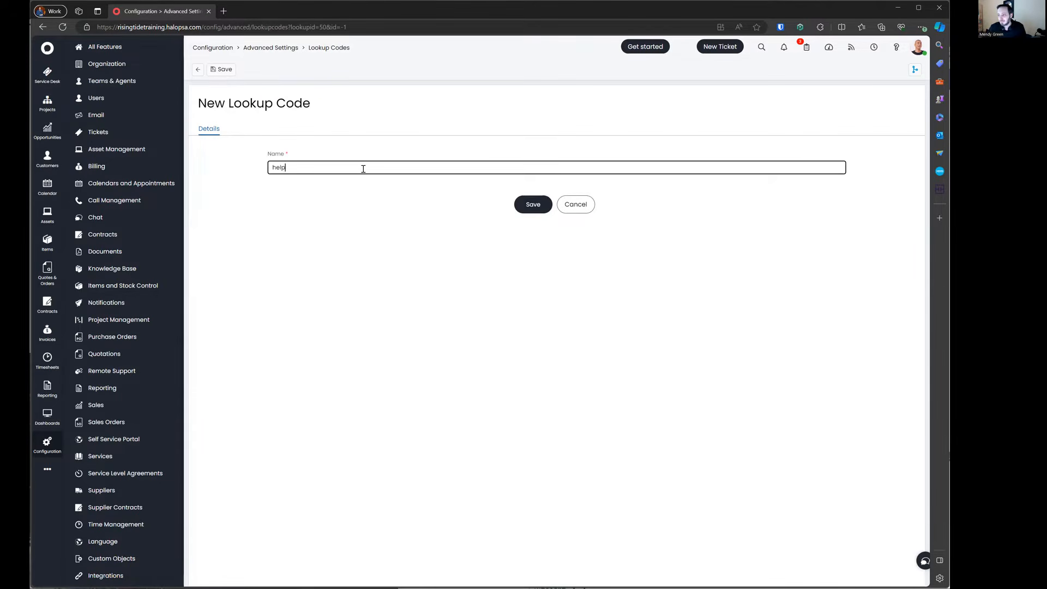
key(Return)
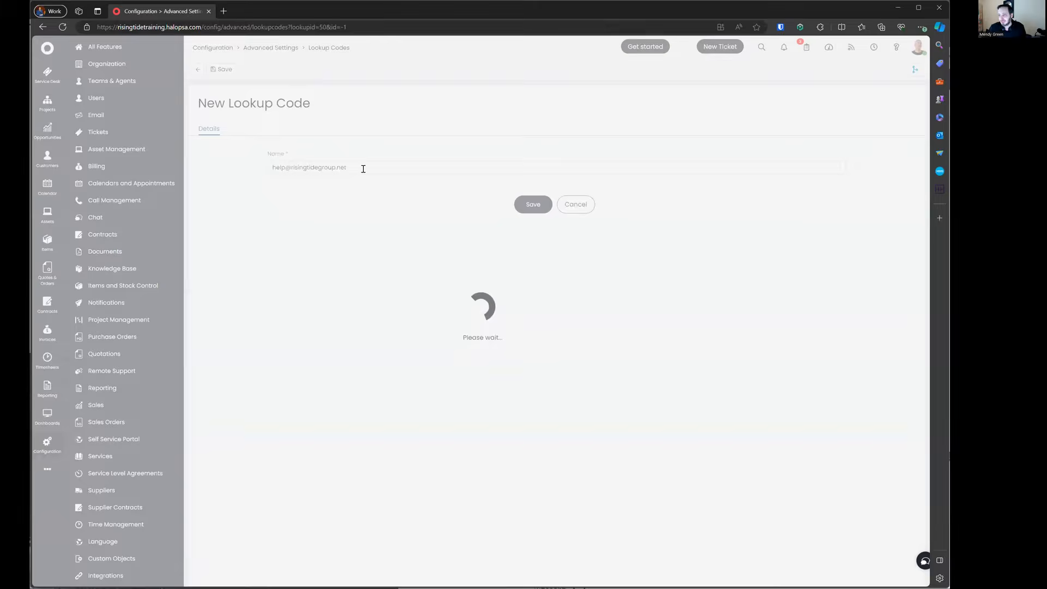
click(197, 70)
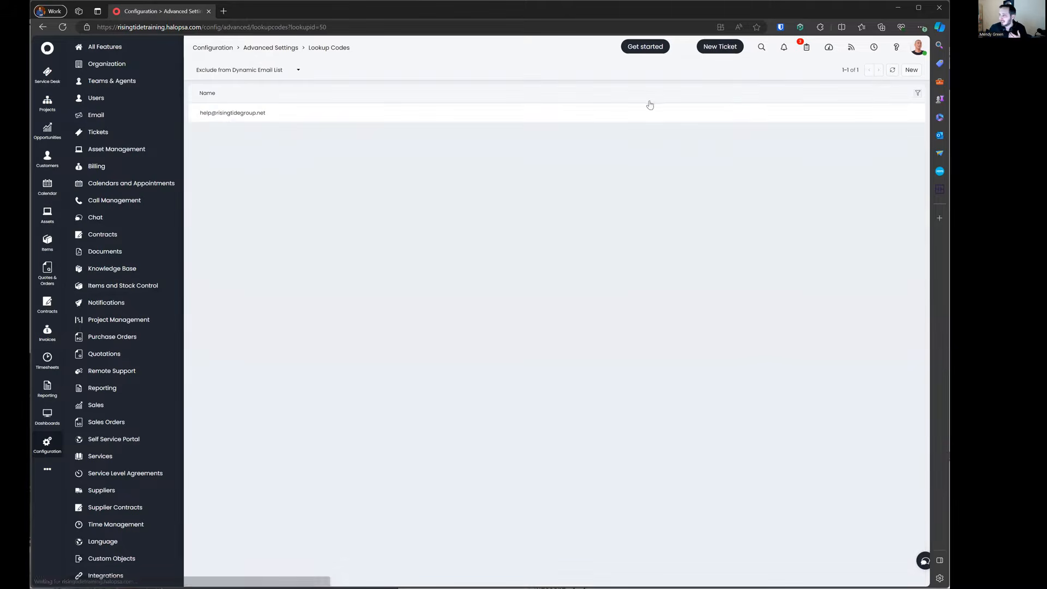
Step: Add the company's support mailbox address as a second excluded code and return to the list
click(907, 69)
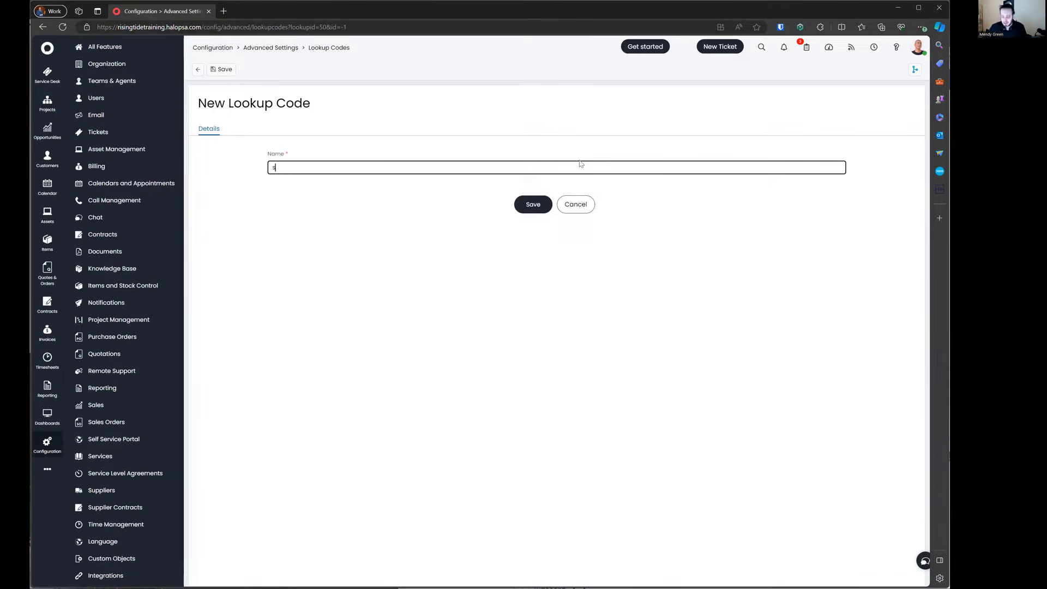
key(Return)
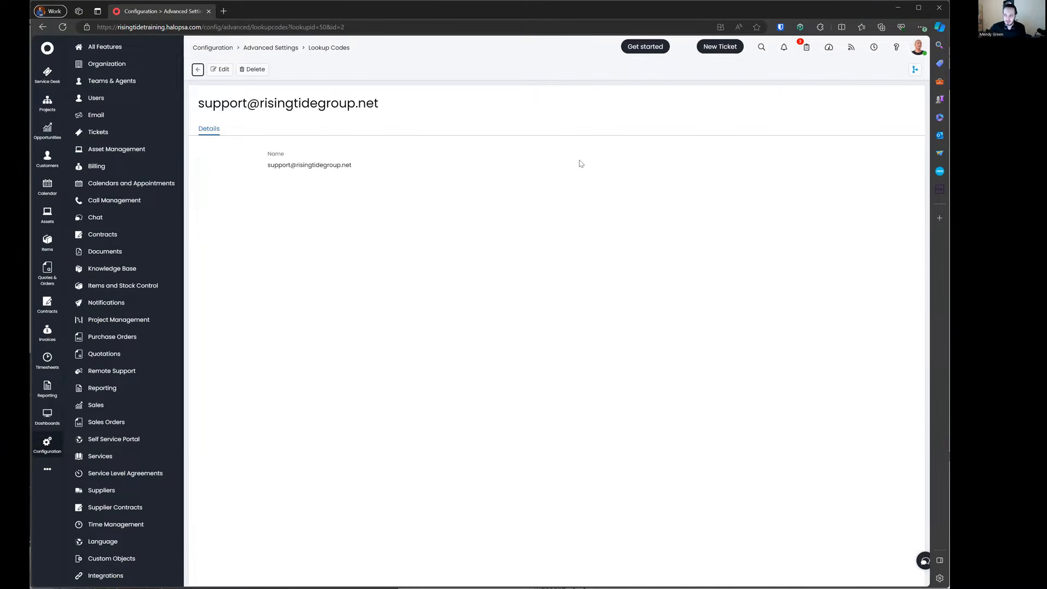
click(197, 69)
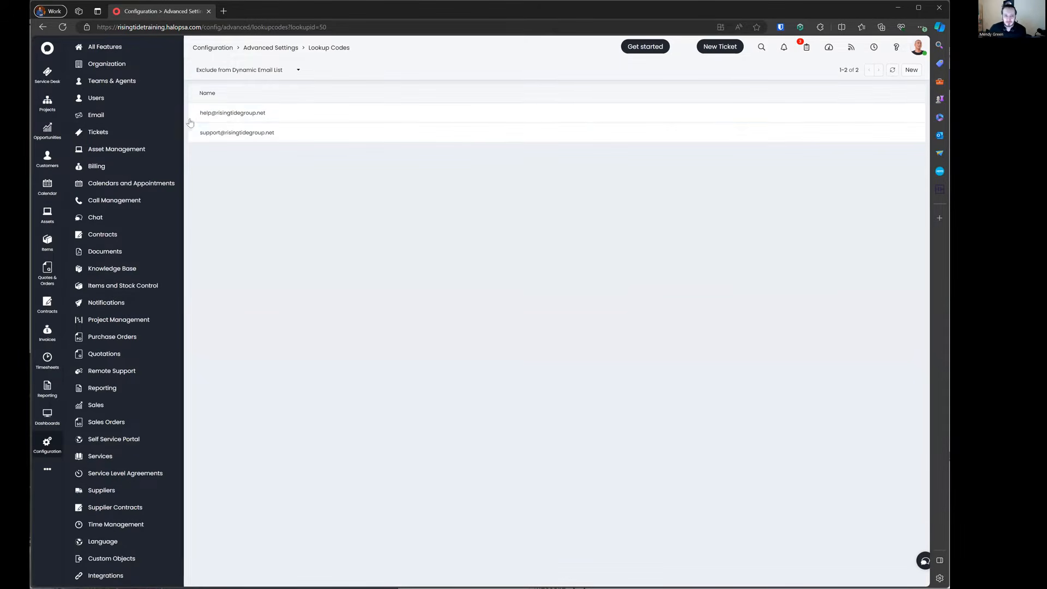
Step: Leave the lookup codes through Advanced Settings and go to the Home dashboard
click(249, 70)
scroll(269, 149, down, 1)
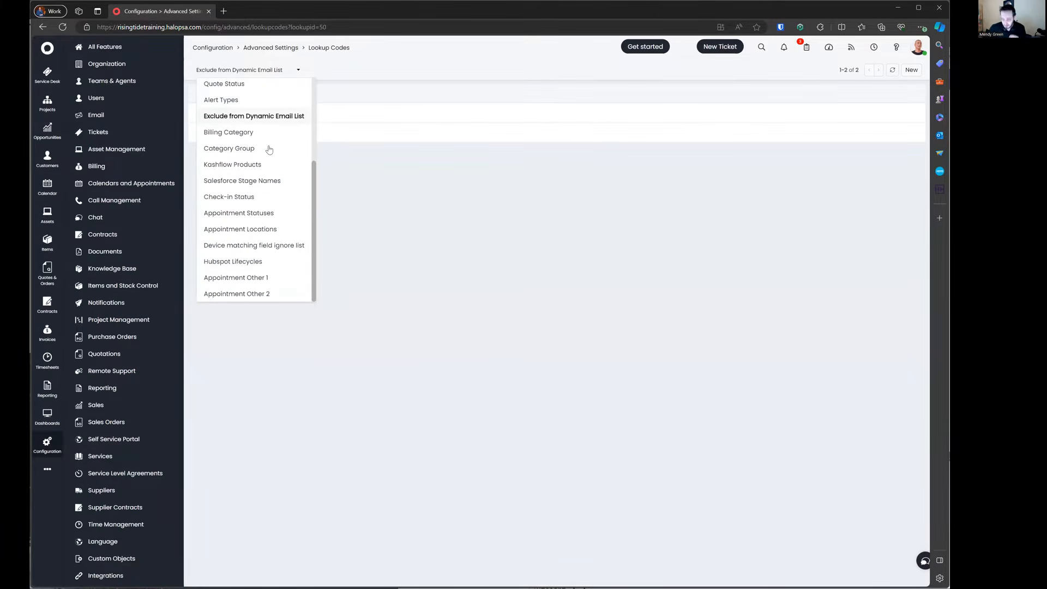
scroll(269, 149, up, 3)
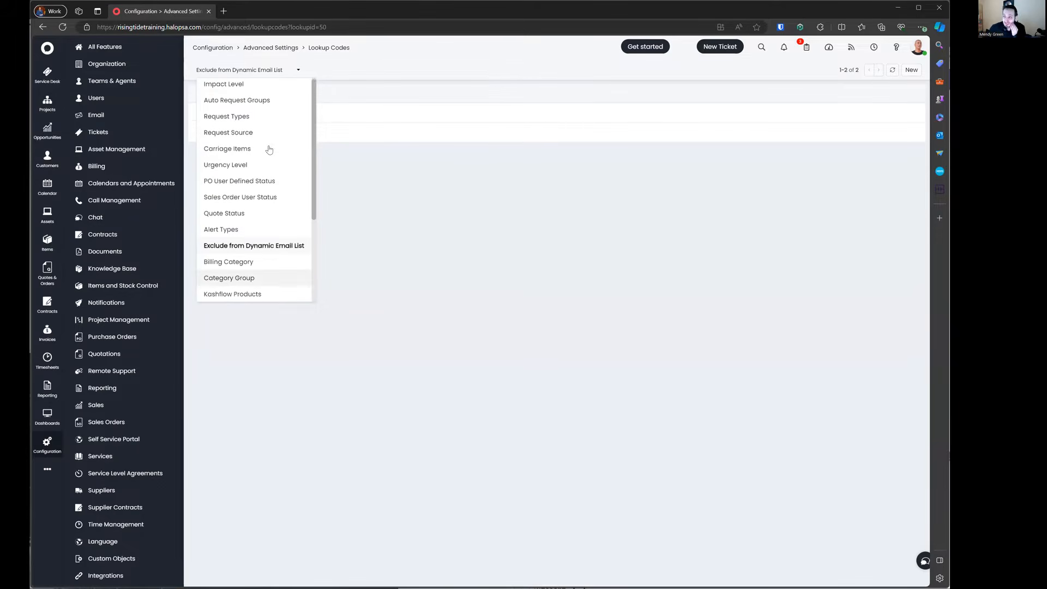
click(298, 47)
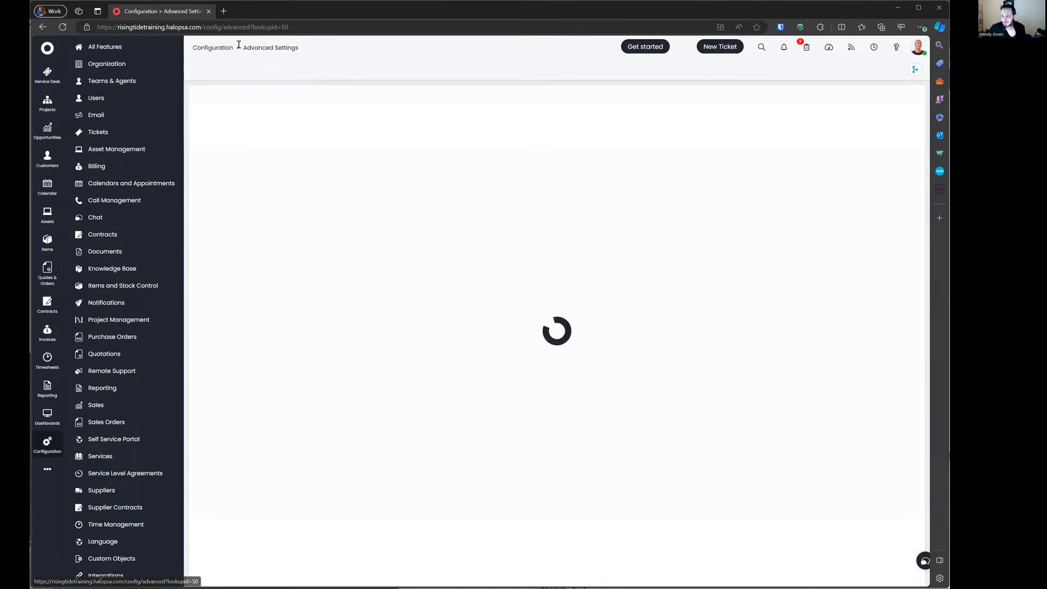
click(47, 48)
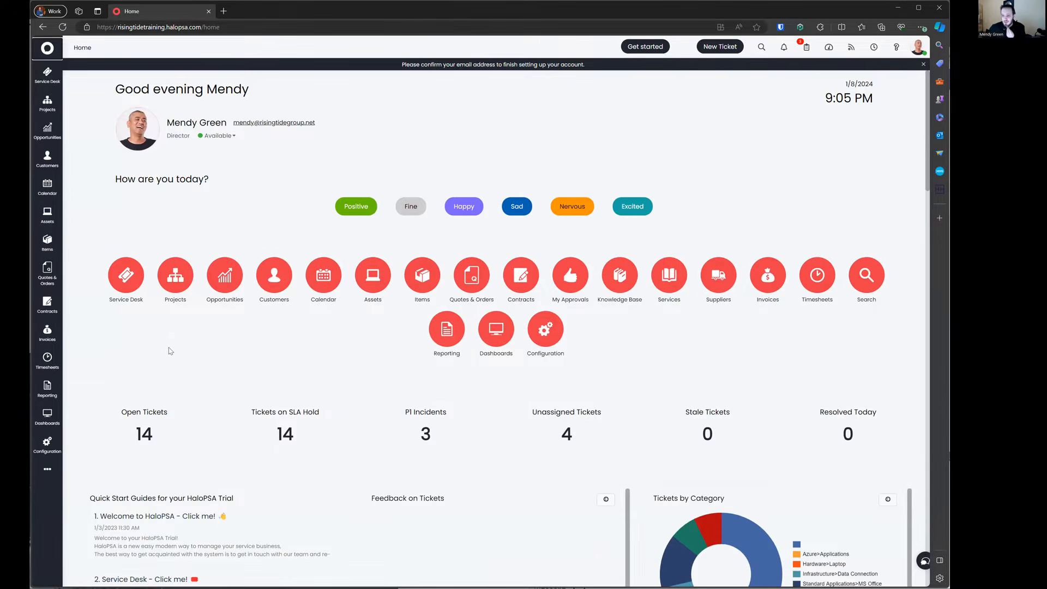
Step: Browse the dashboard chooser twice without picking one, then bring up the account panel
click(44, 418)
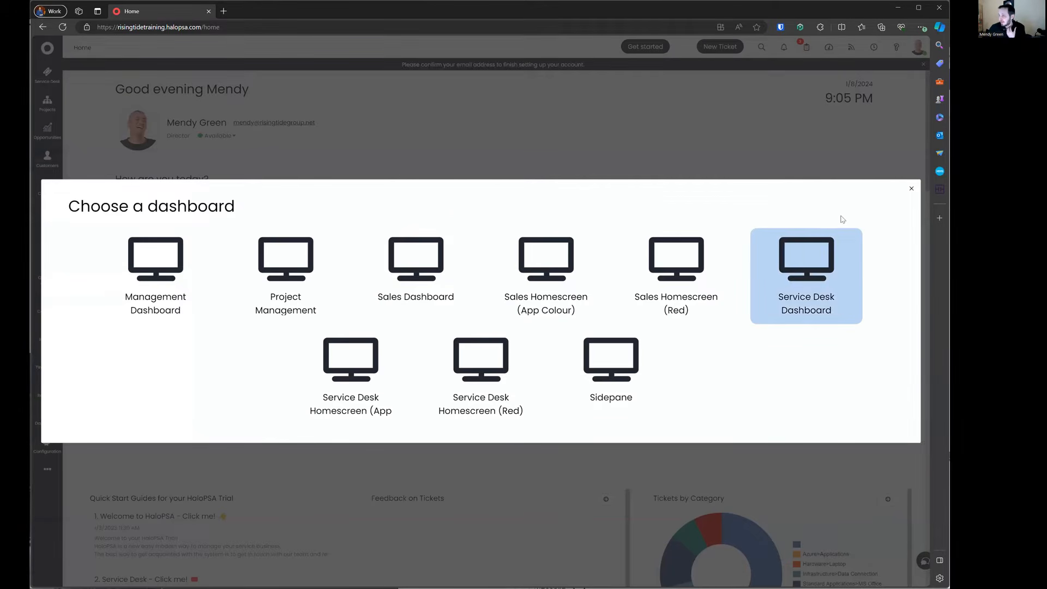
click(911, 188)
click(59, 417)
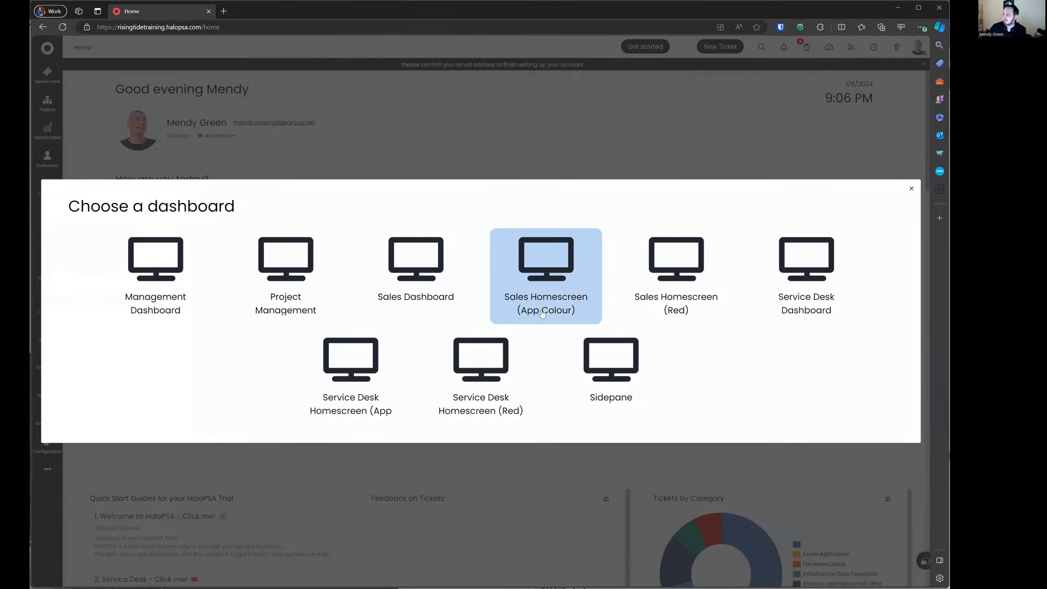
click(910, 191)
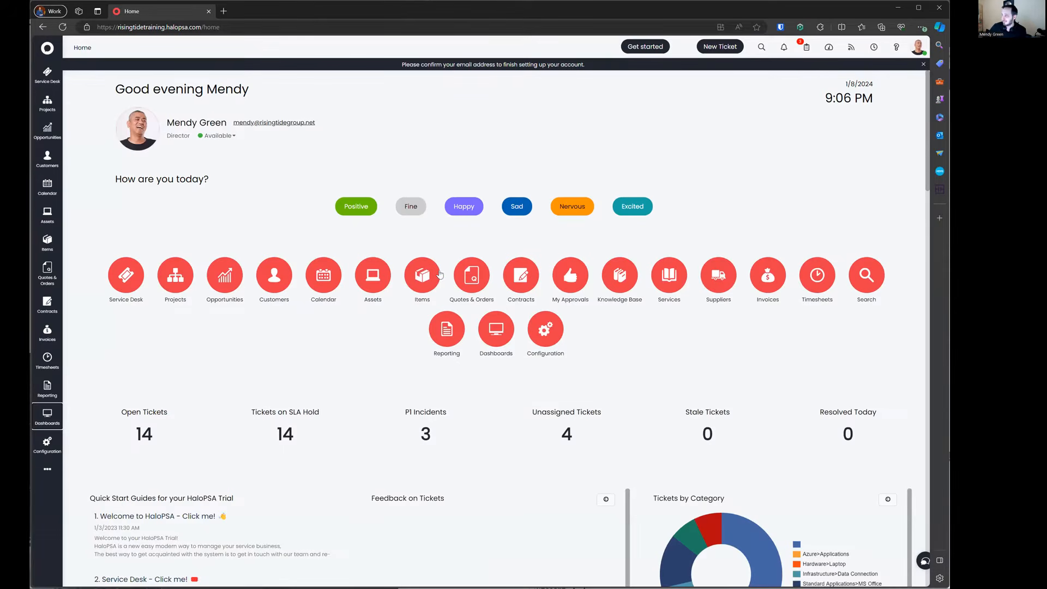
click(900, 48)
click(918, 47)
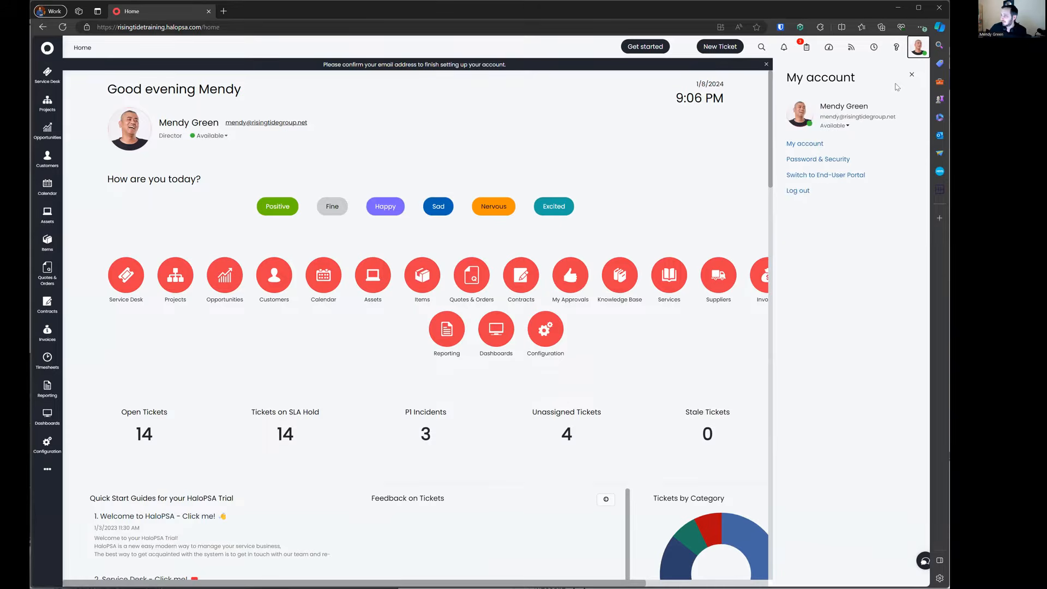
Step: Check the account's Appearance preferences (Profile Color #e83c4a, Halo PSA Light theme), then close the account details
click(804, 144)
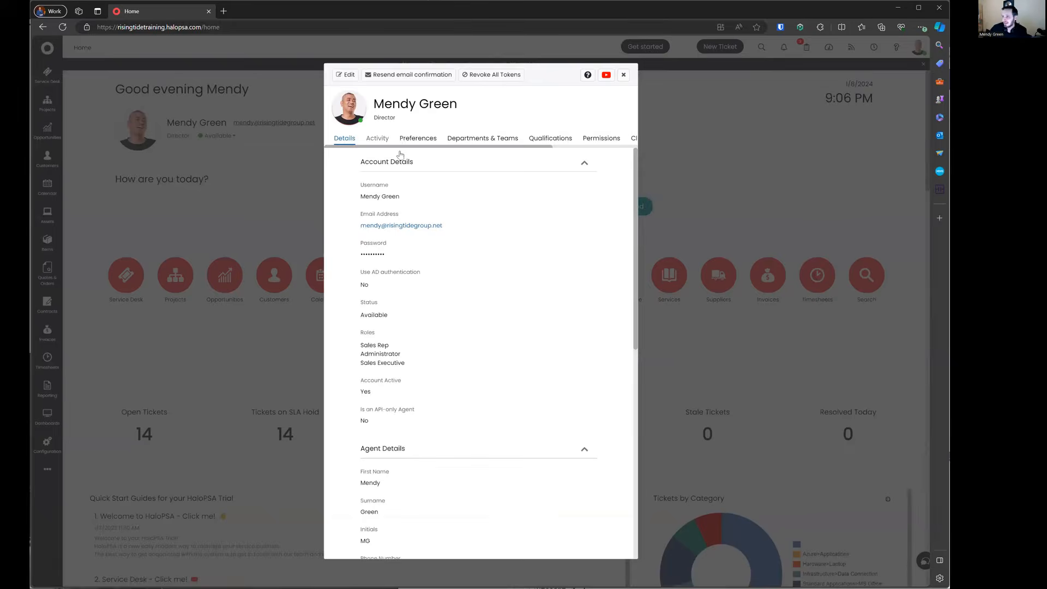
click(417, 138)
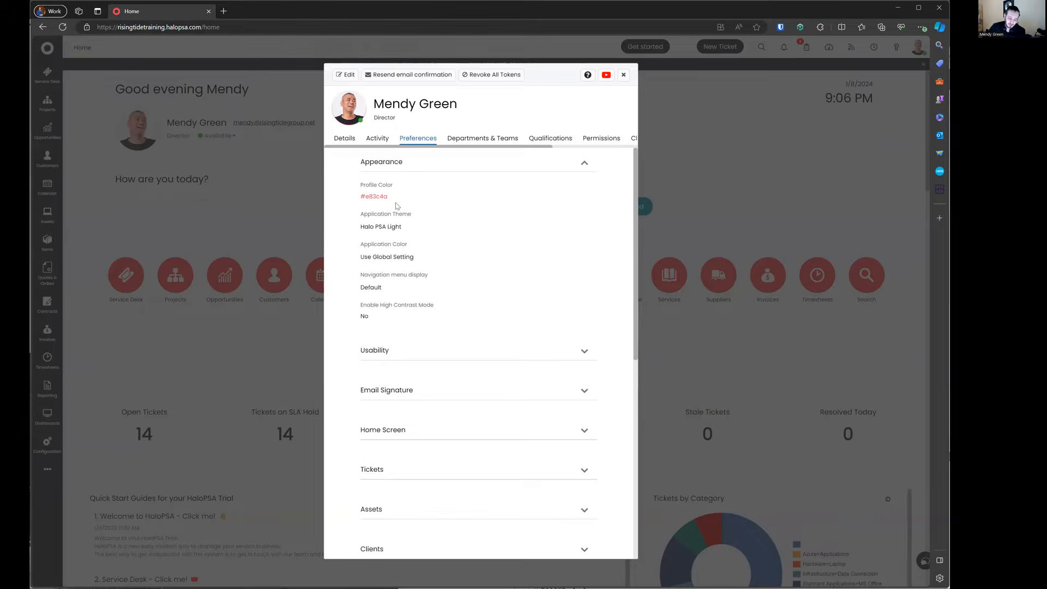
click(623, 75)
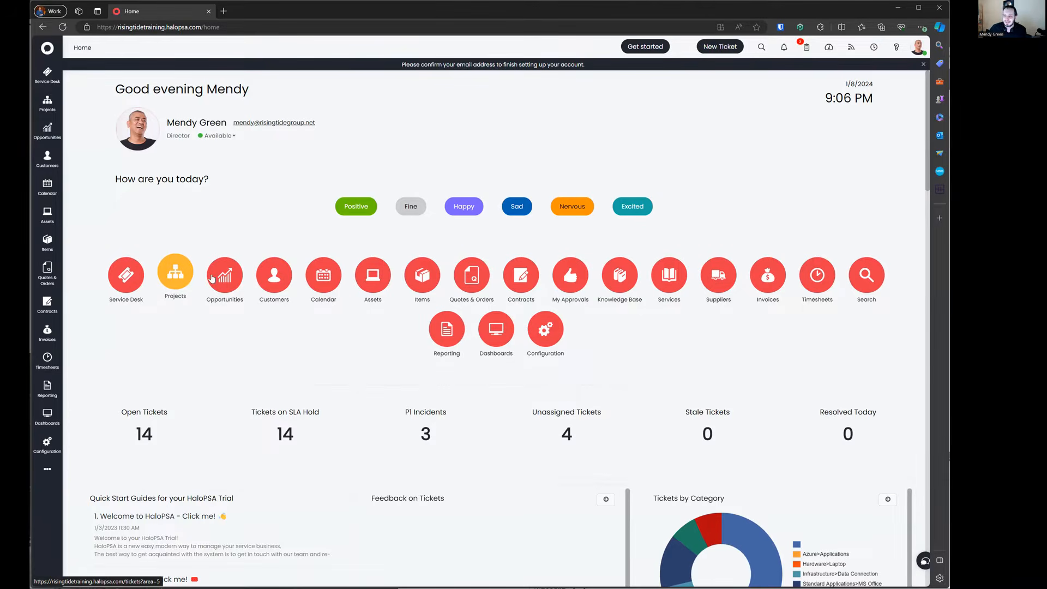
Step: Show the Service Desk tickets with the 2nd and 3rd Line Support teams expanded
click(127, 280)
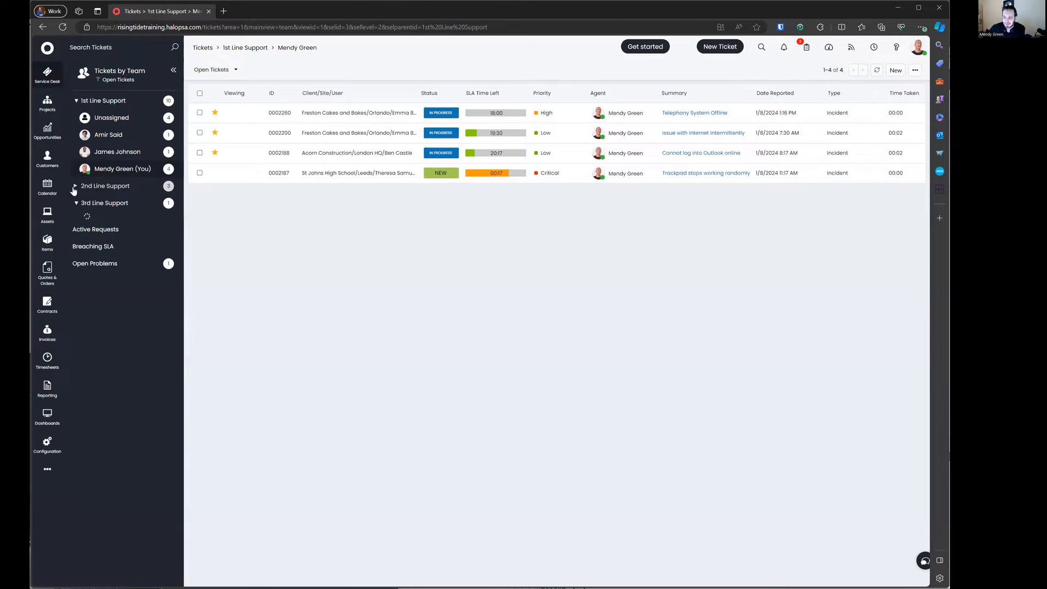
click(75, 203)
click(75, 186)
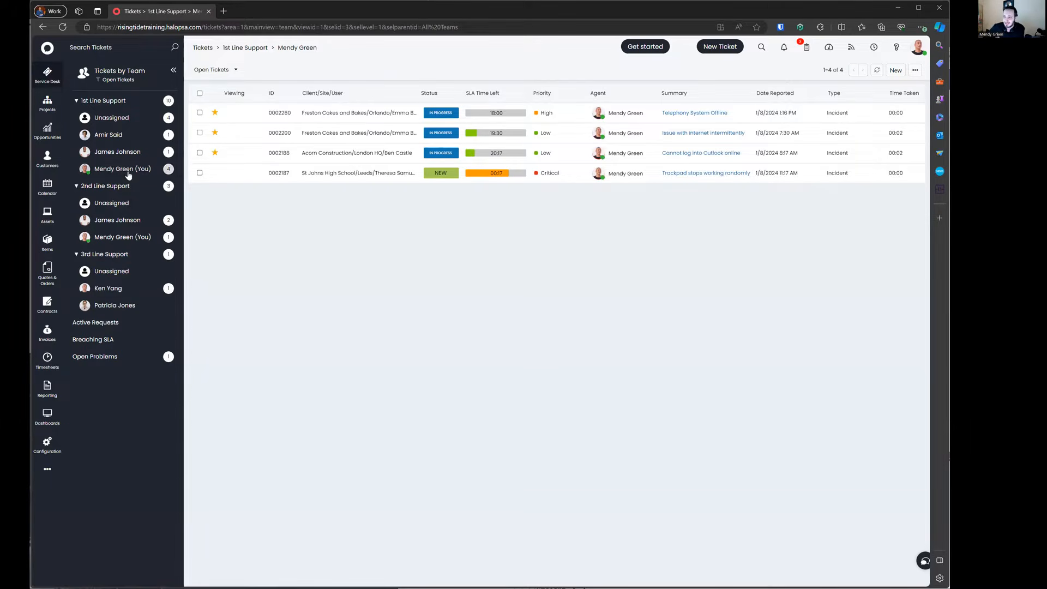
Step: View individual agents' 1st and 2nd Line Support tickets, then switch to Projects
click(131, 153)
click(119, 136)
click(123, 156)
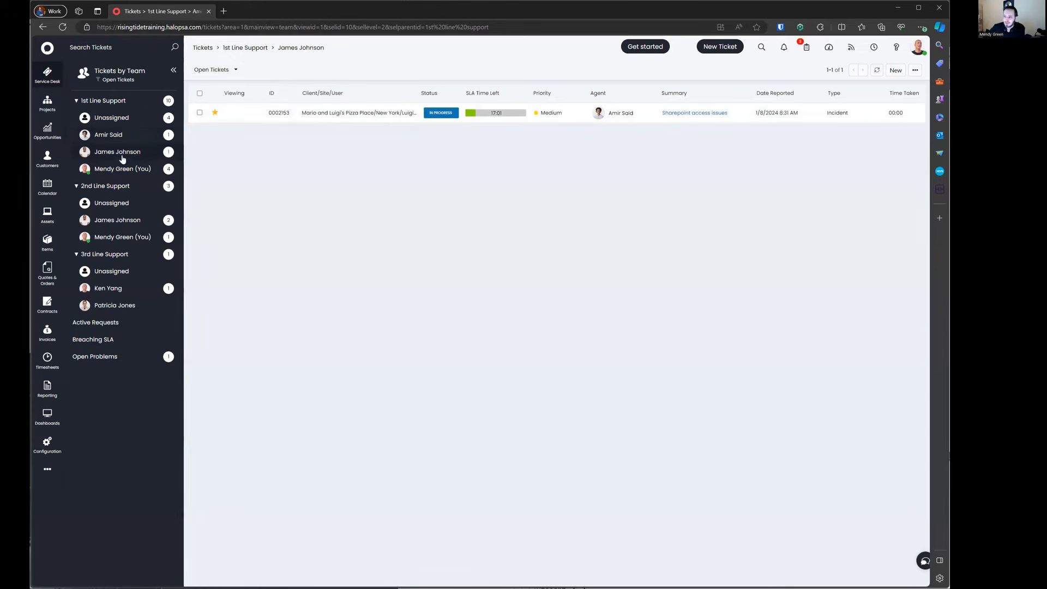
click(131, 168)
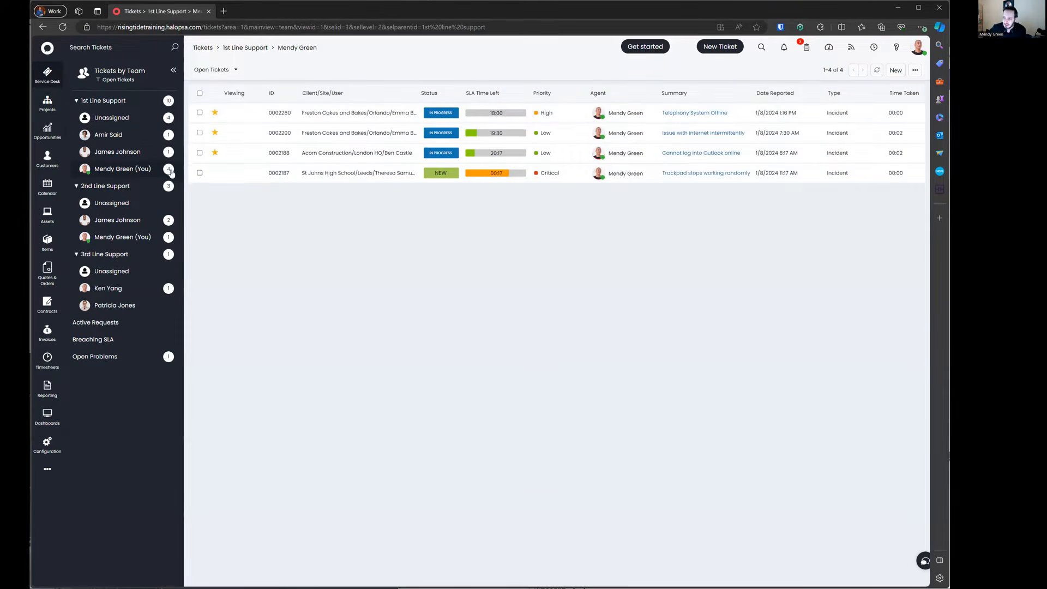
click(164, 222)
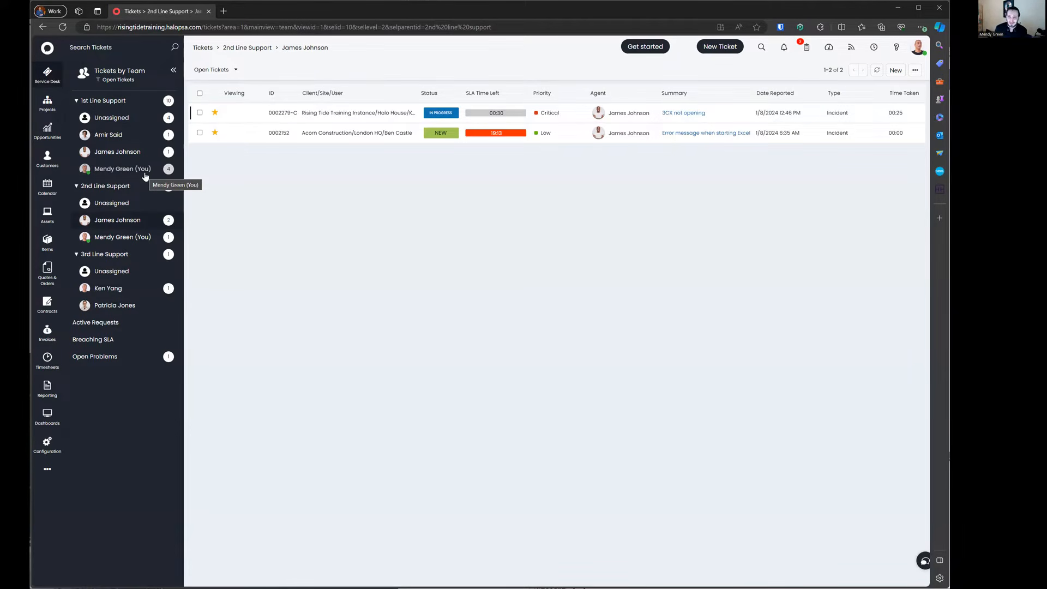
click(47, 103)
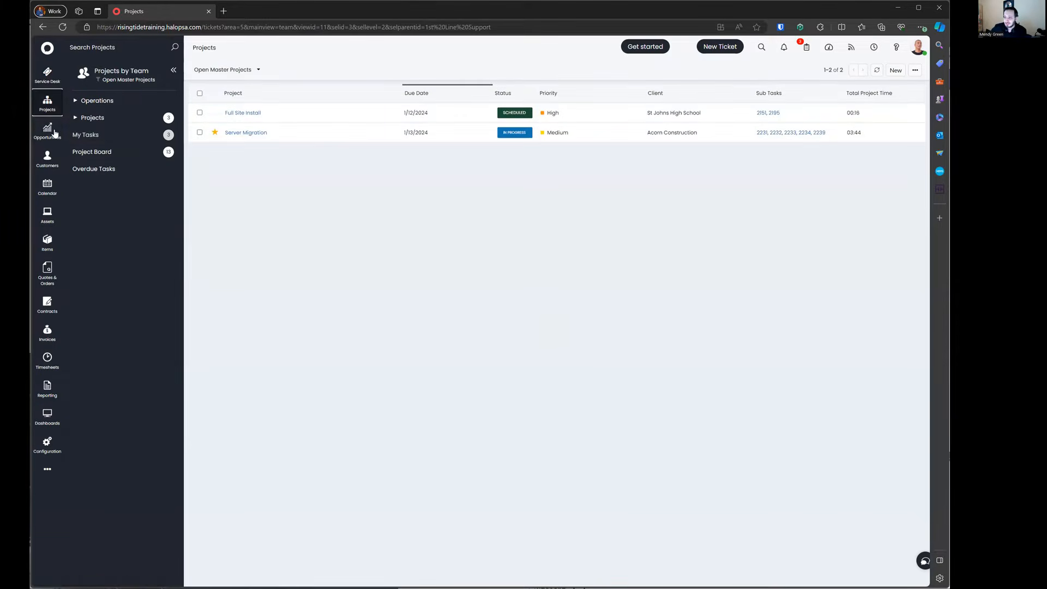
Step: Glance at Opportunities, then go to Configuration > Tickets > Areas listing Service Desk and Projects
click(47, 130)
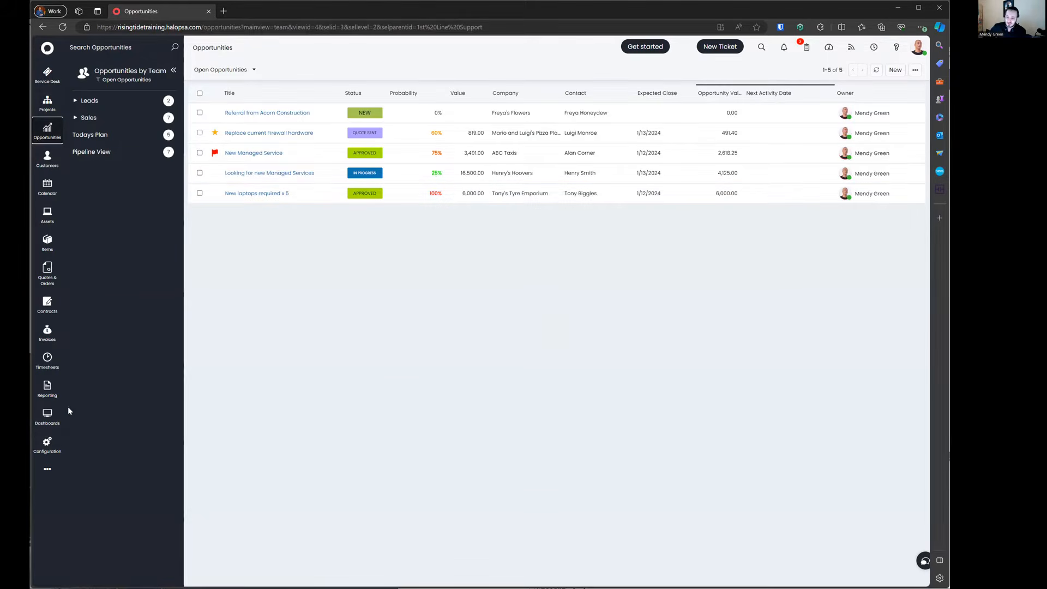
click(48, 448)
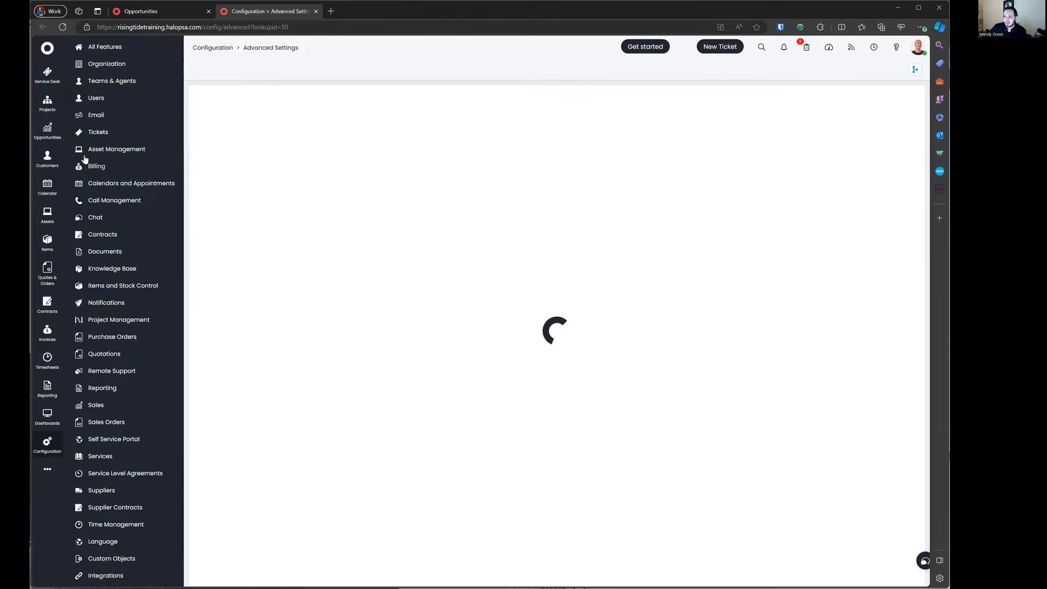
click(98, 133)
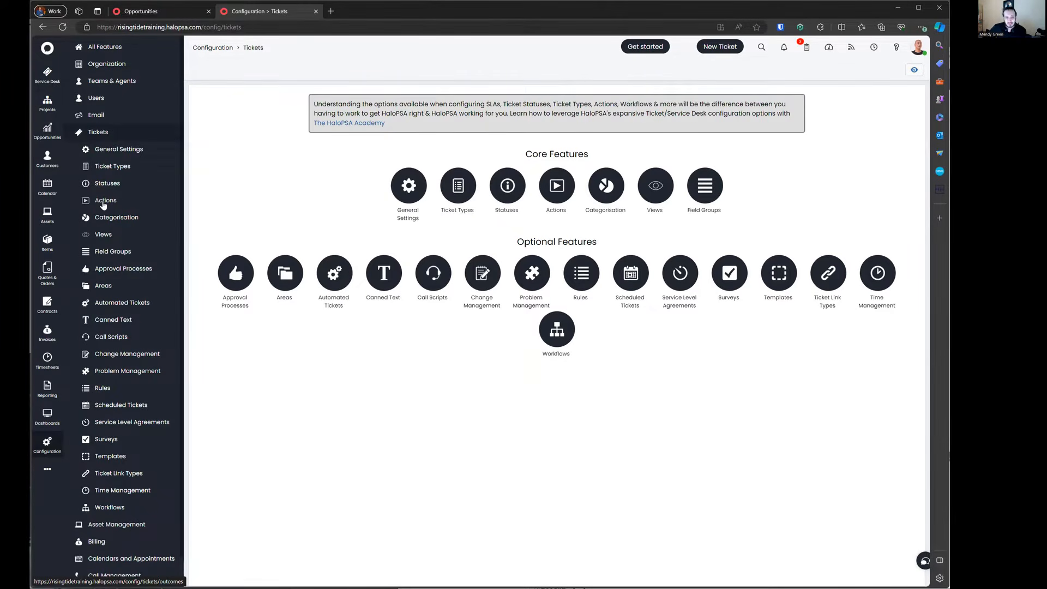
click(103, 286)
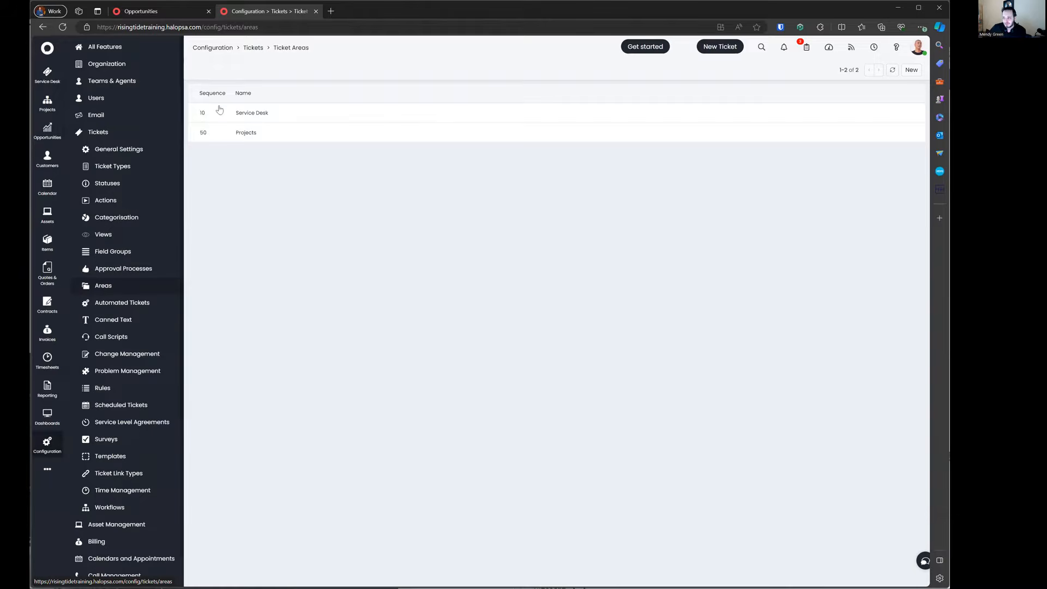
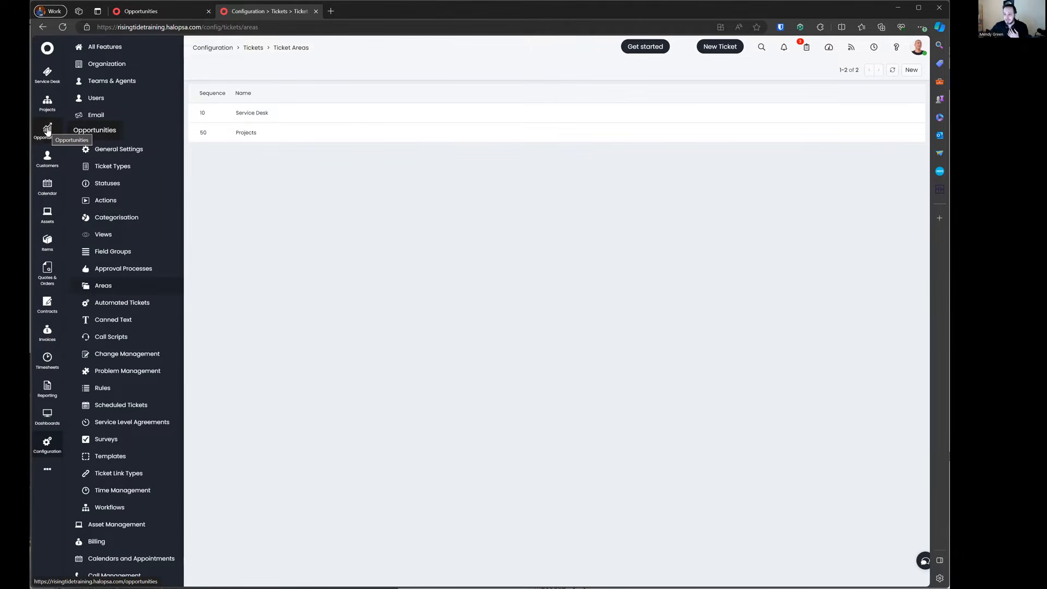
Step: Open the Ticket Types configuration list and look over all 25 ticket types
click(137, 168)
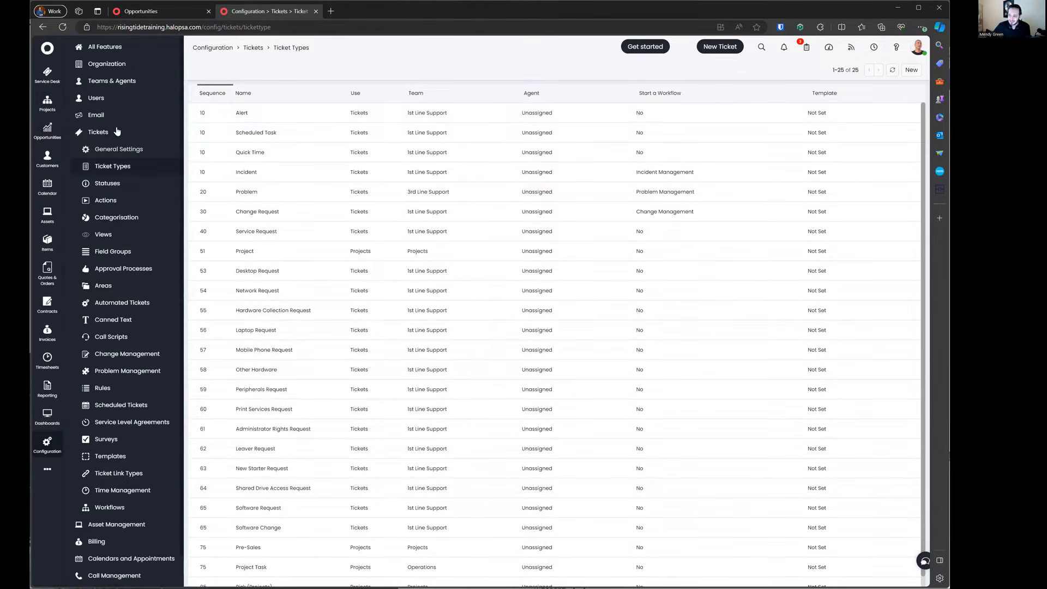
scroll(281, 137, down, 1)
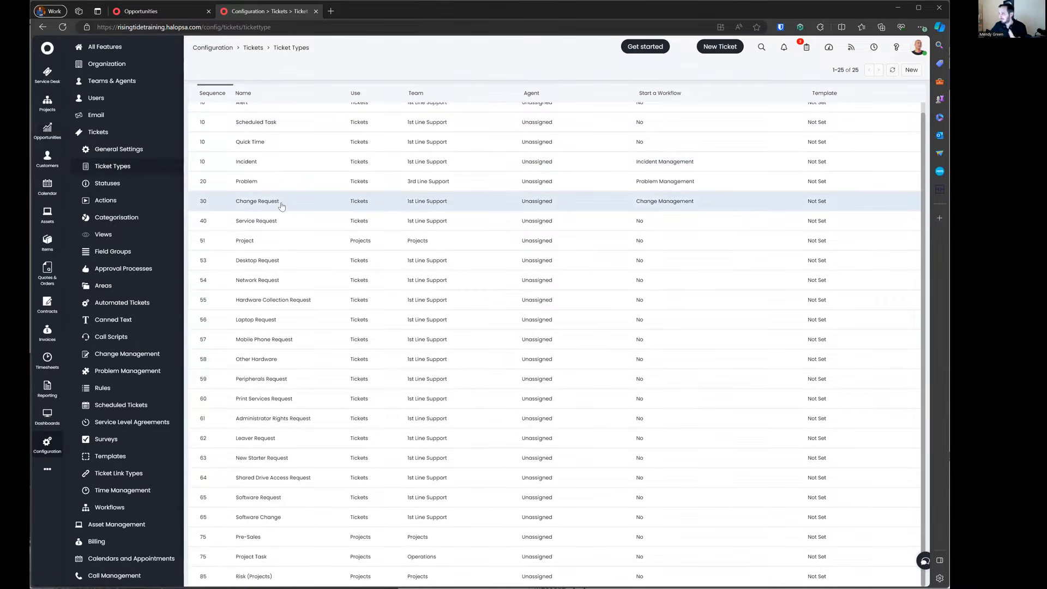
scroll(281, 205, up, 1)
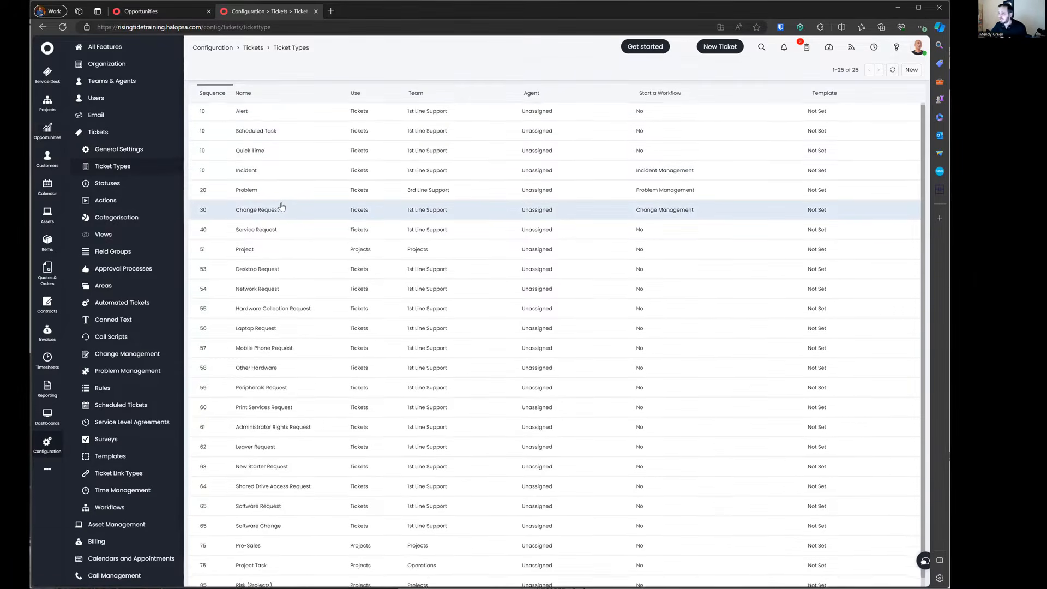
click(282, 171)
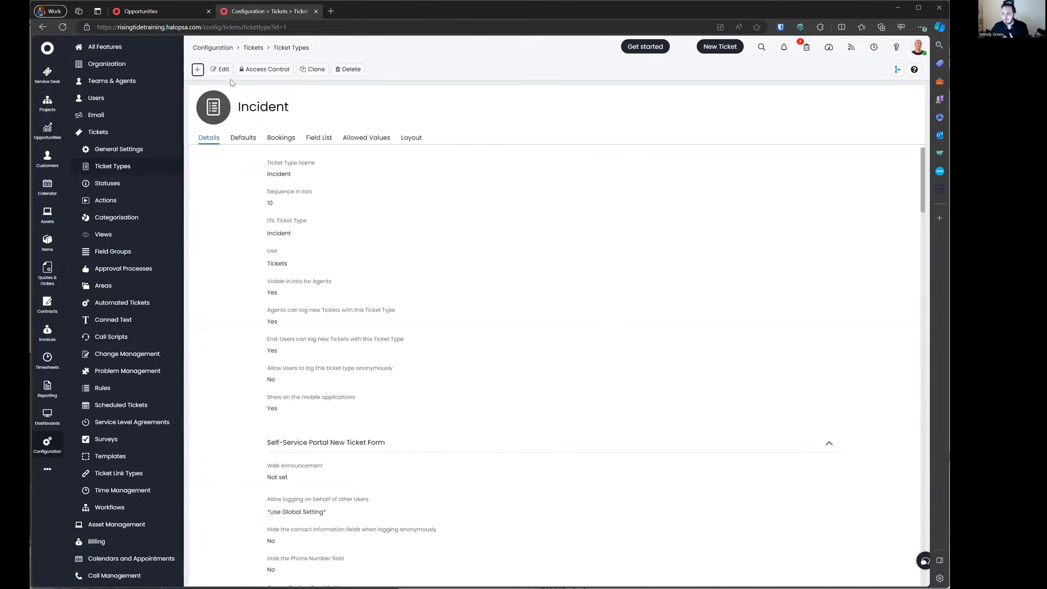
click(221, 69)
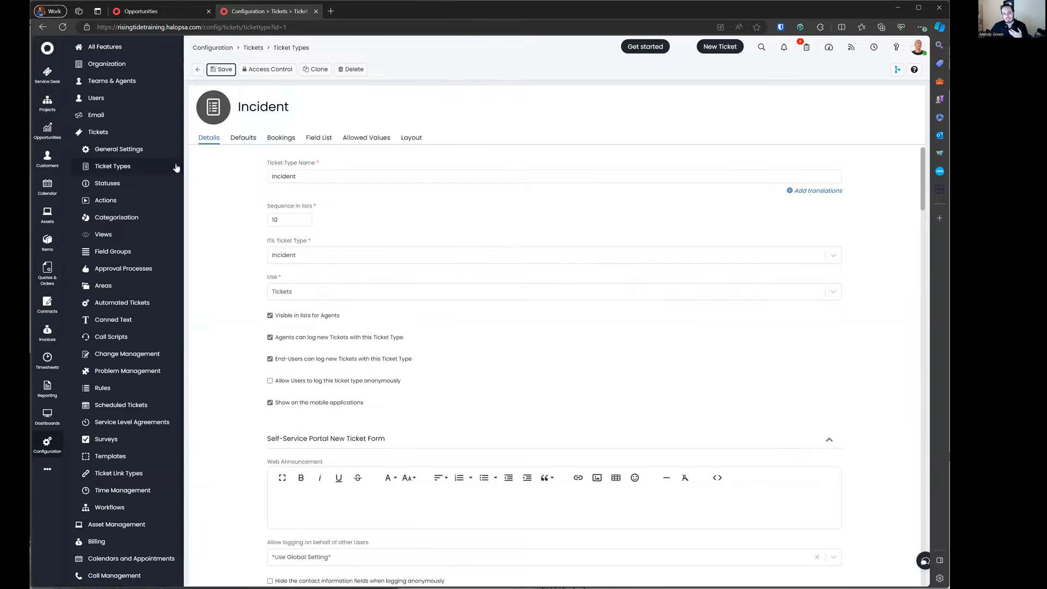
click(319, 280)
double_click(318, 279)
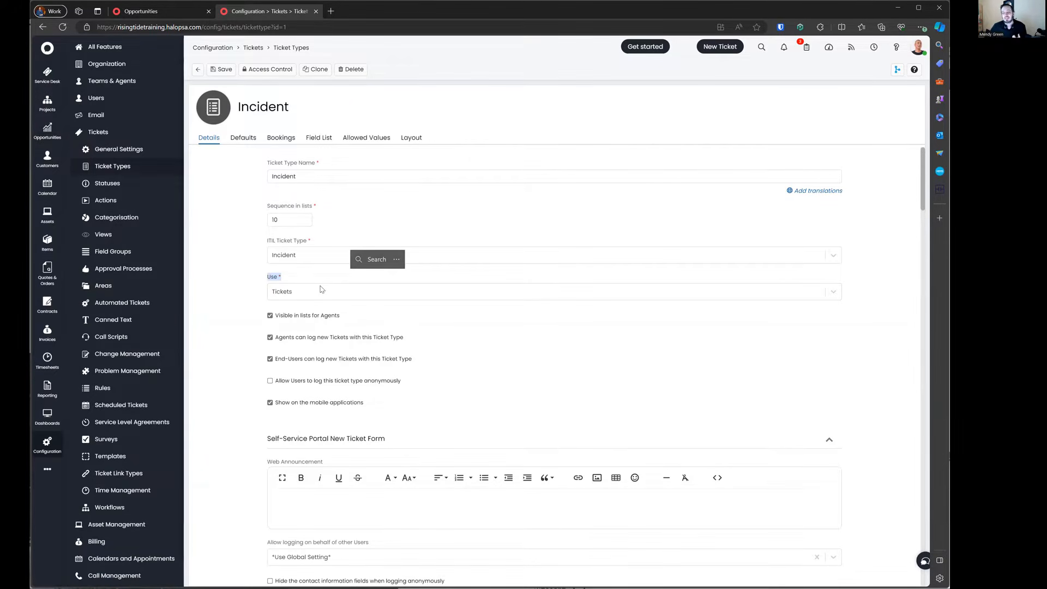
click(321, 291)
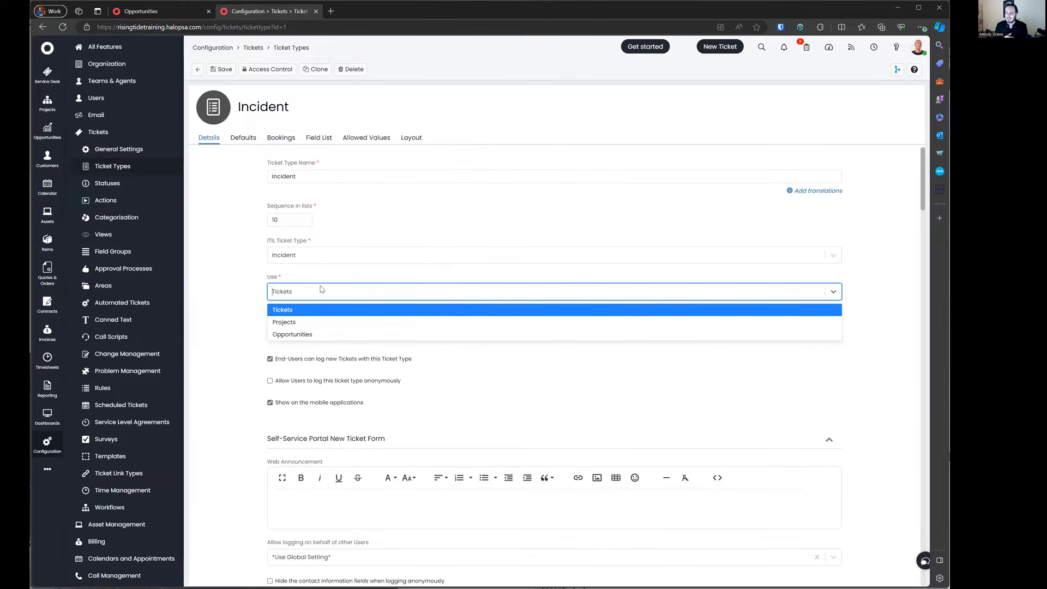
click(321, 283)
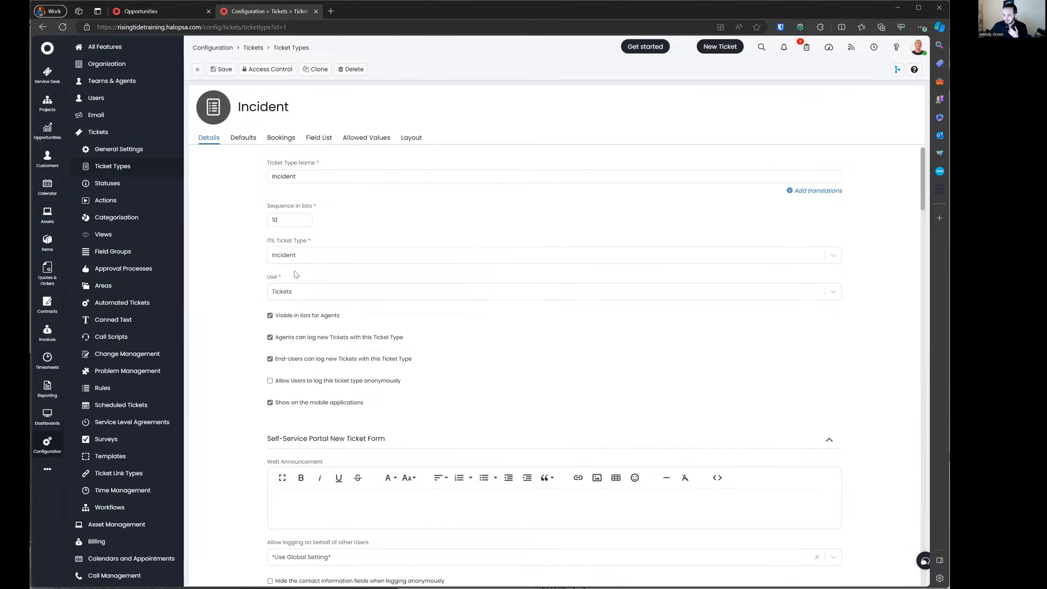
click(198, 69)
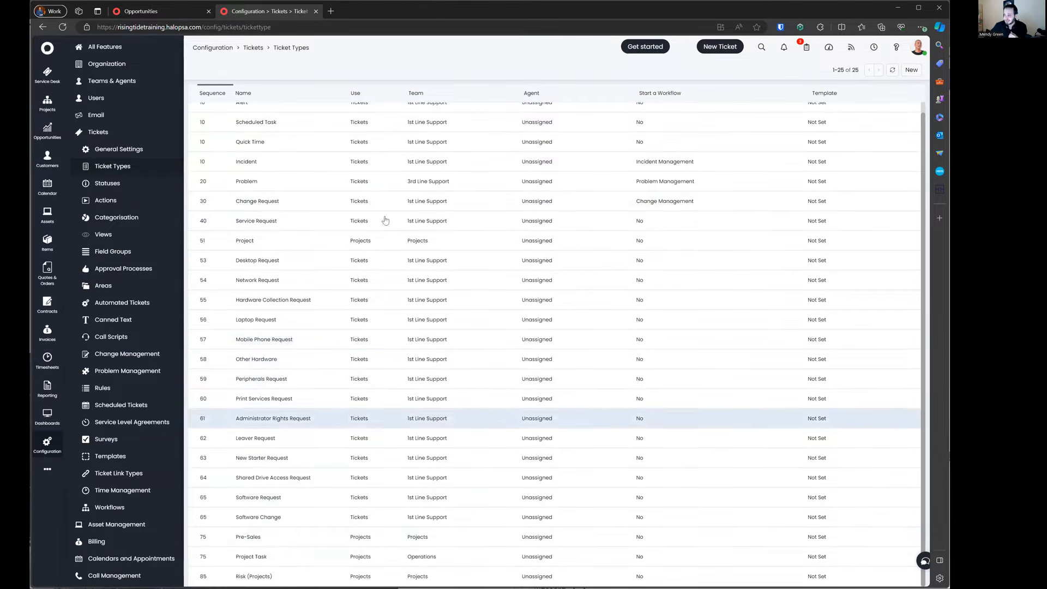
Step: Try filtering the ticket types' Use column with 'opp' and 'pro'
scroll(393, 142, up, 1)
click(398, 93)
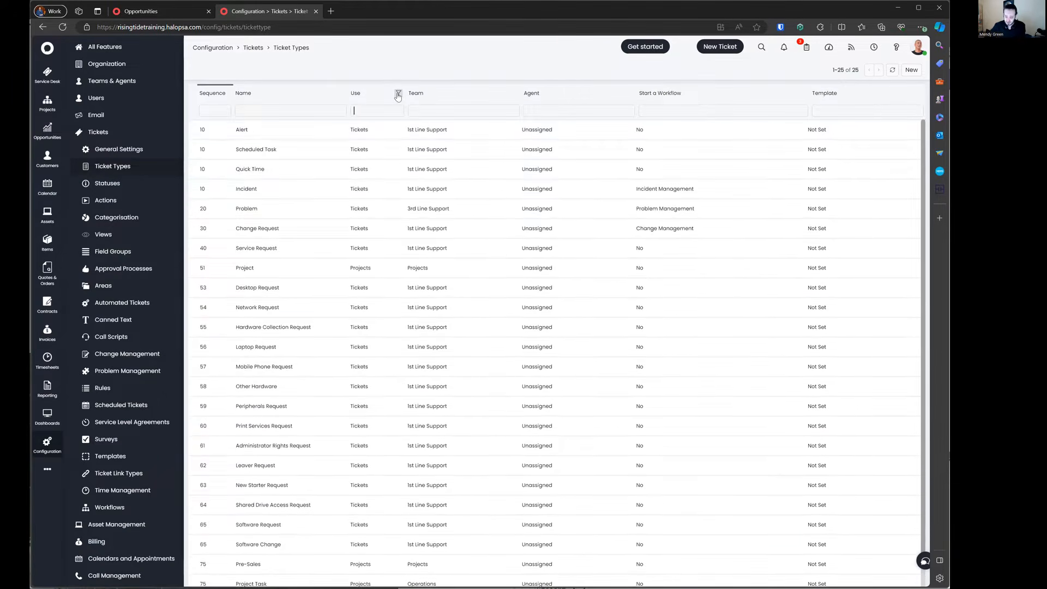
text(opp)
key(BackSpace)
key(BackSpace)
key(BackSpace)
text(pro)
key(BackSpace)
key(BackSpace)
key(BackSpace)
Step: Check Sales > Opportunity Types, then open the Network Request ticket type
click(130, 134)
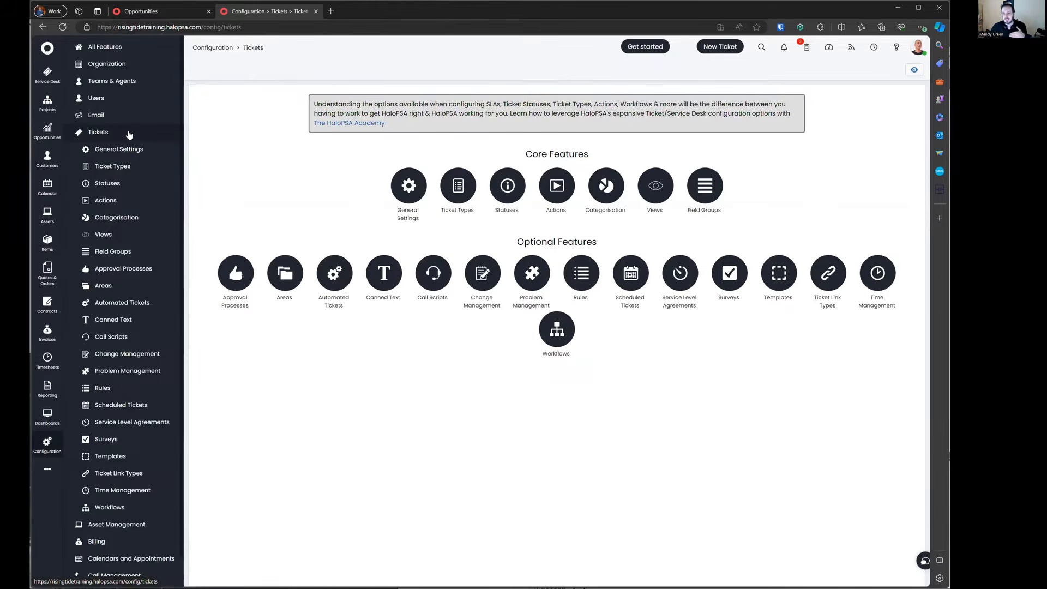
click(129, 133)
click(119, 407)
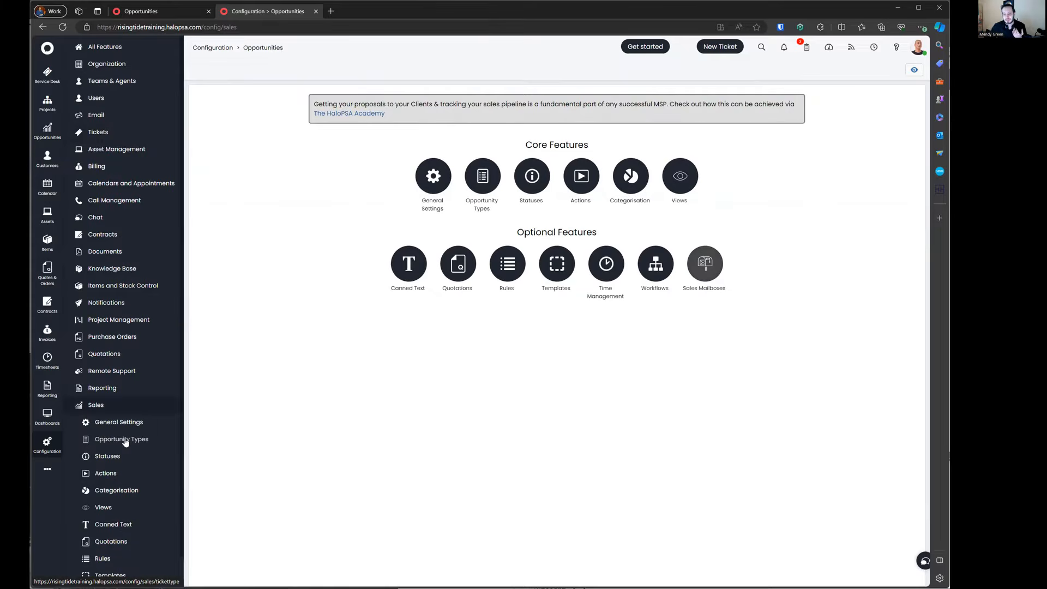
click(125, 440)
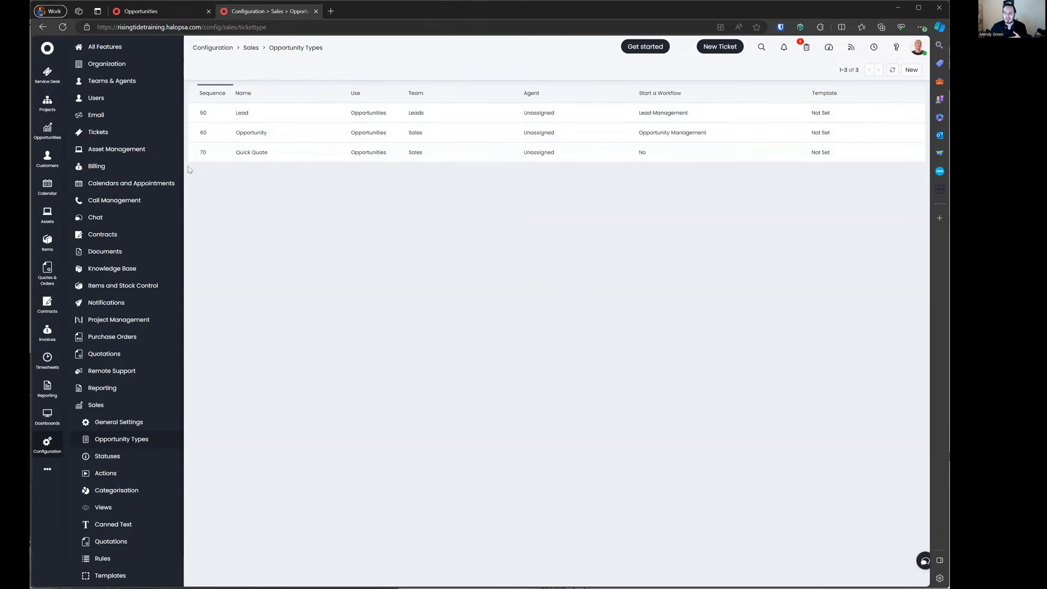
click(123, 135)
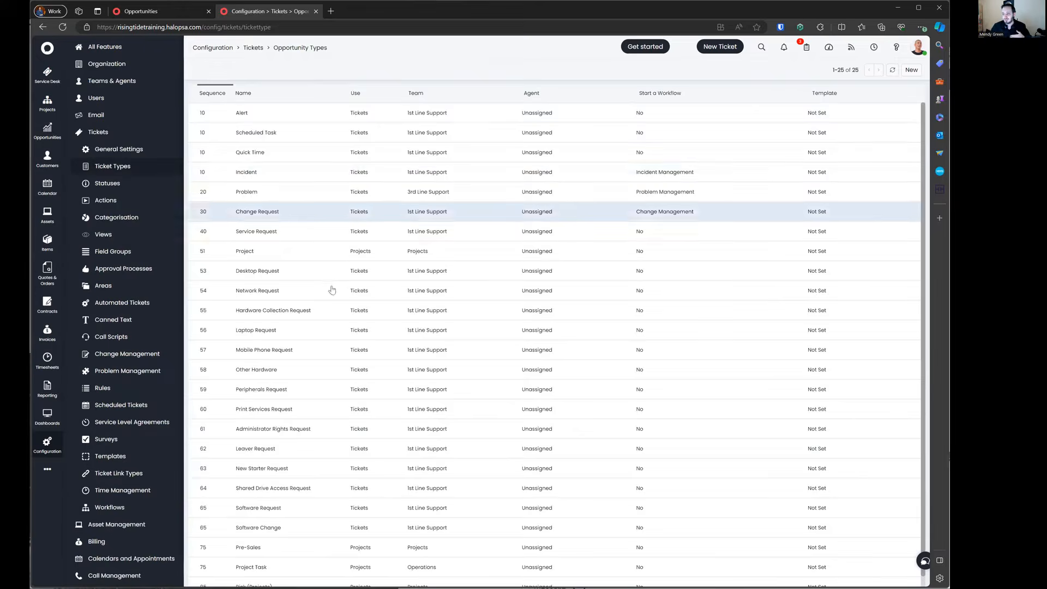
click(307, 235)
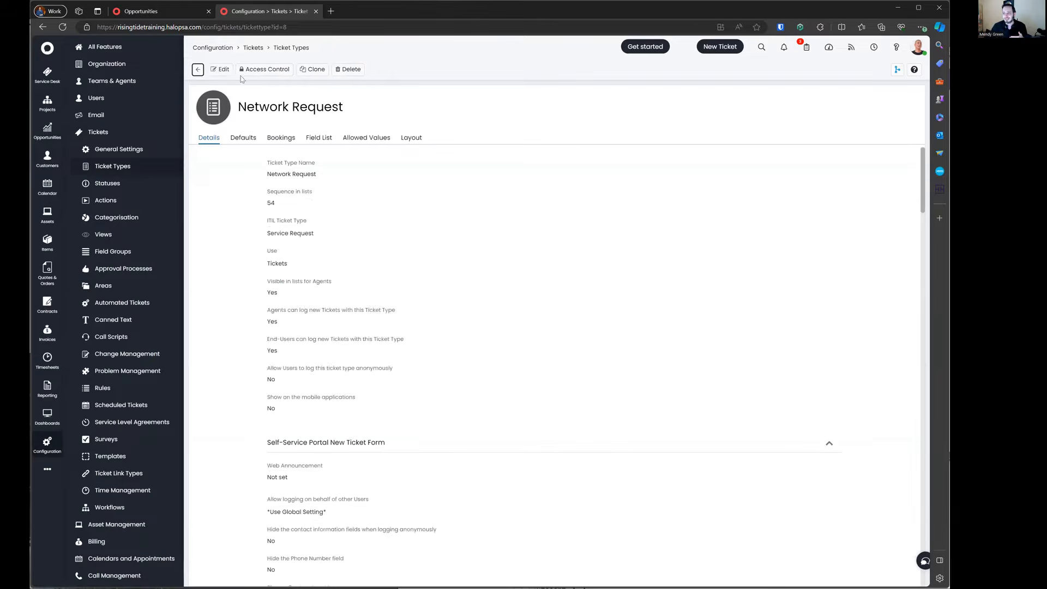
Step: Change Network Request's use to Opportunities and save it
click(317, 289)
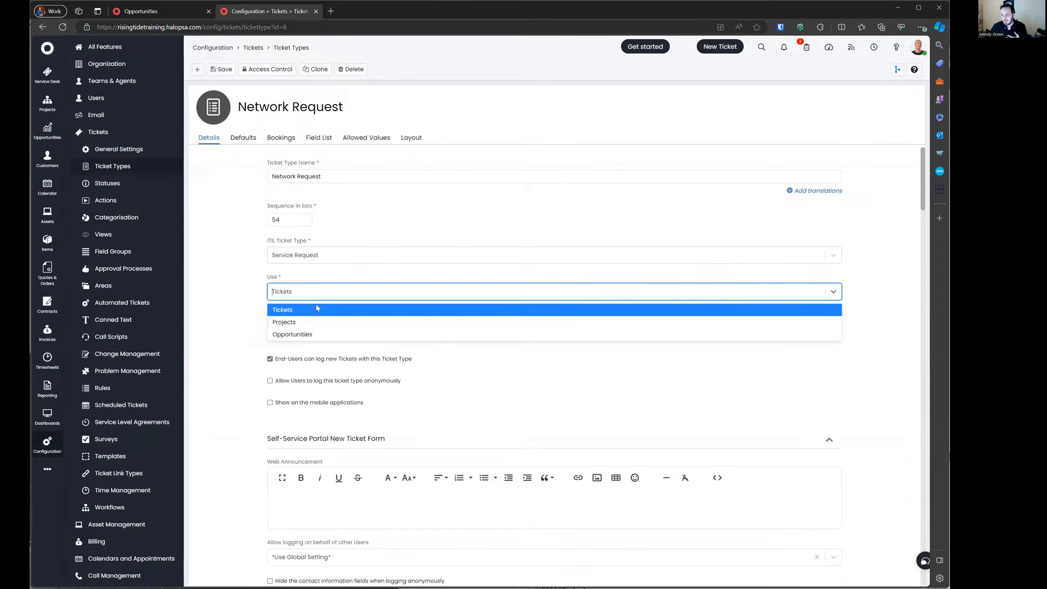
click(289, 331)
click(231, 71)
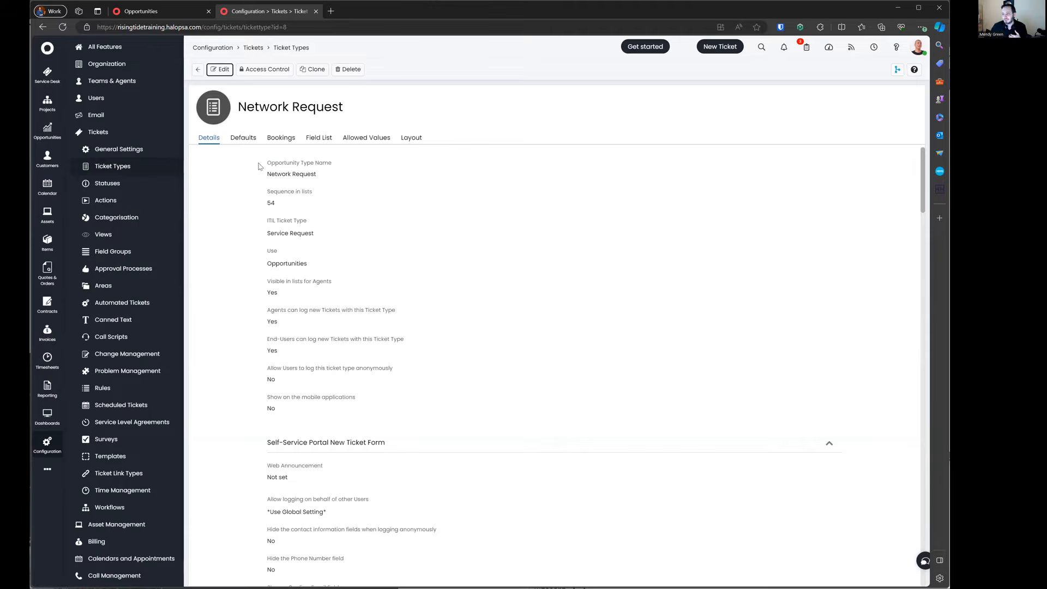
drag(259, 164, 331, 165)
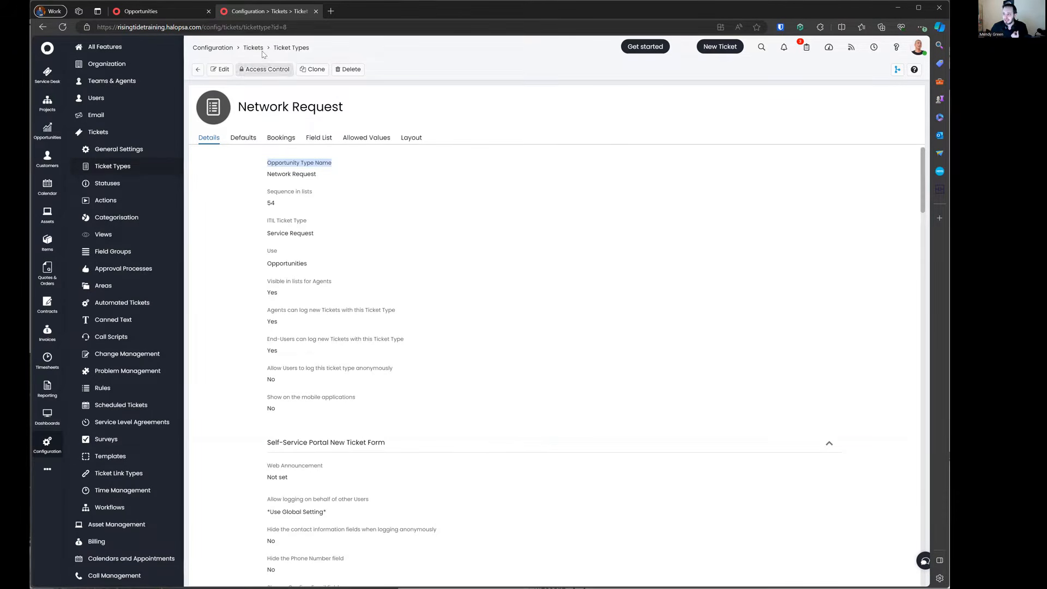
Step: Filter ticket types by name 'networ' to confirm Network Request no longer appears
click(290, 48)
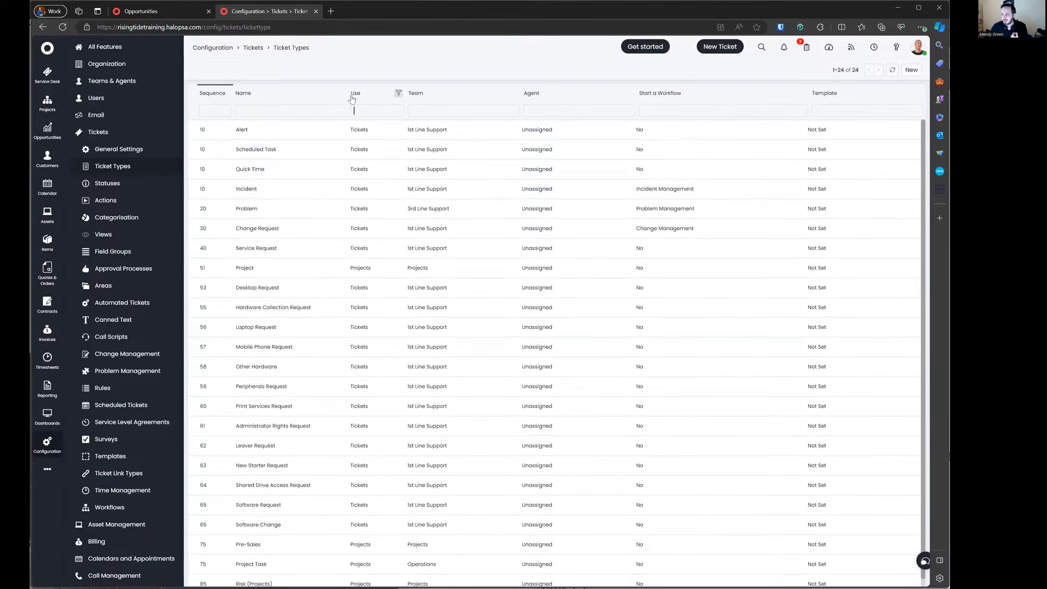
text(n)
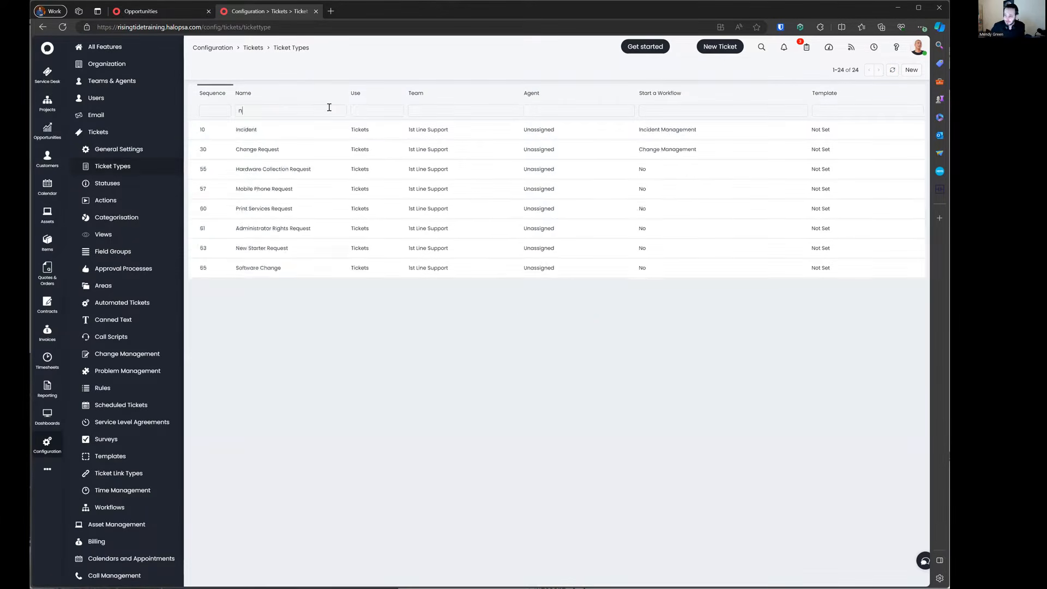
text(etwor)
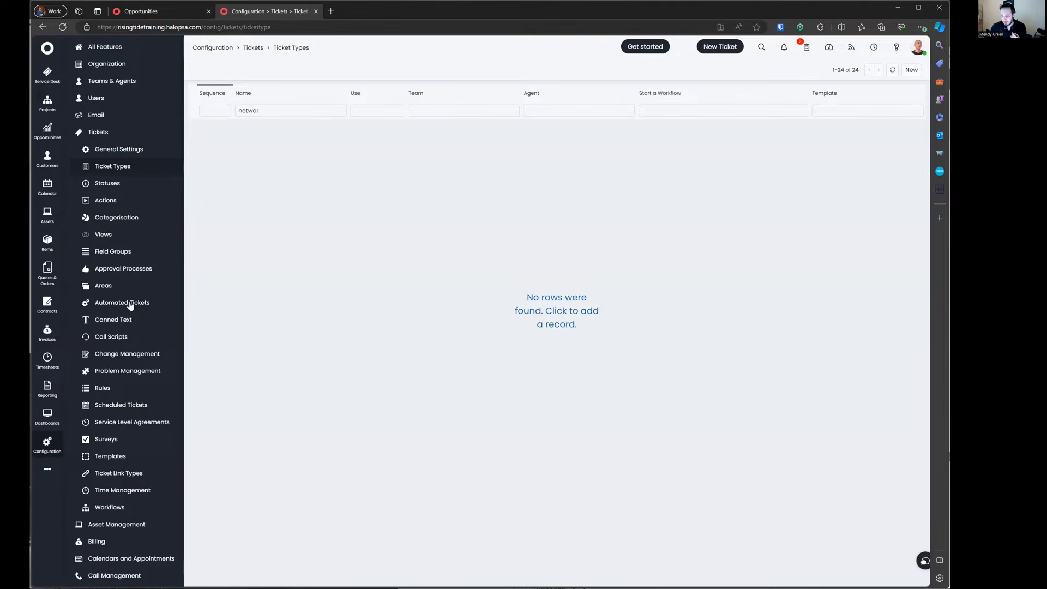
scroll(135, 489, down, 6)
click(134, 489)
Step: Clear the Opportunity Types name filter, set Network Request's use back to Tickets, and save
double_click(317, 113)
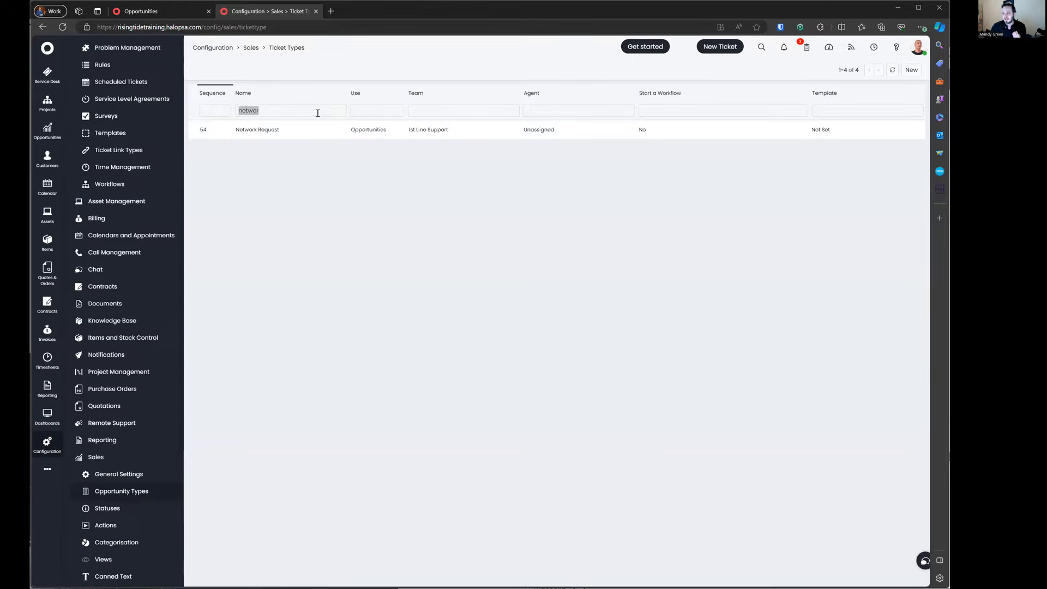
key(BackSpace)
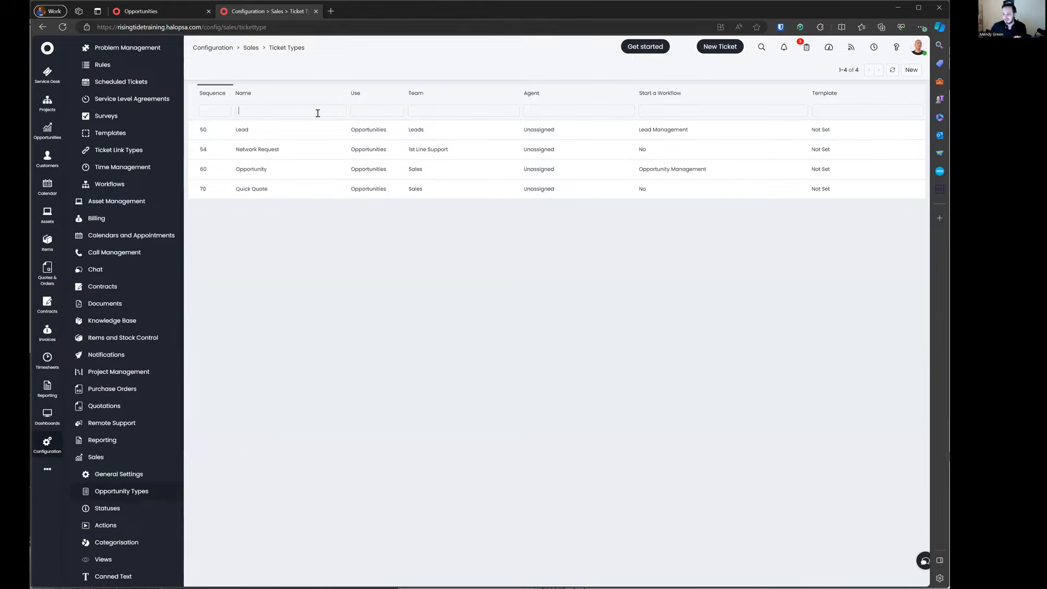
click(315, 147)
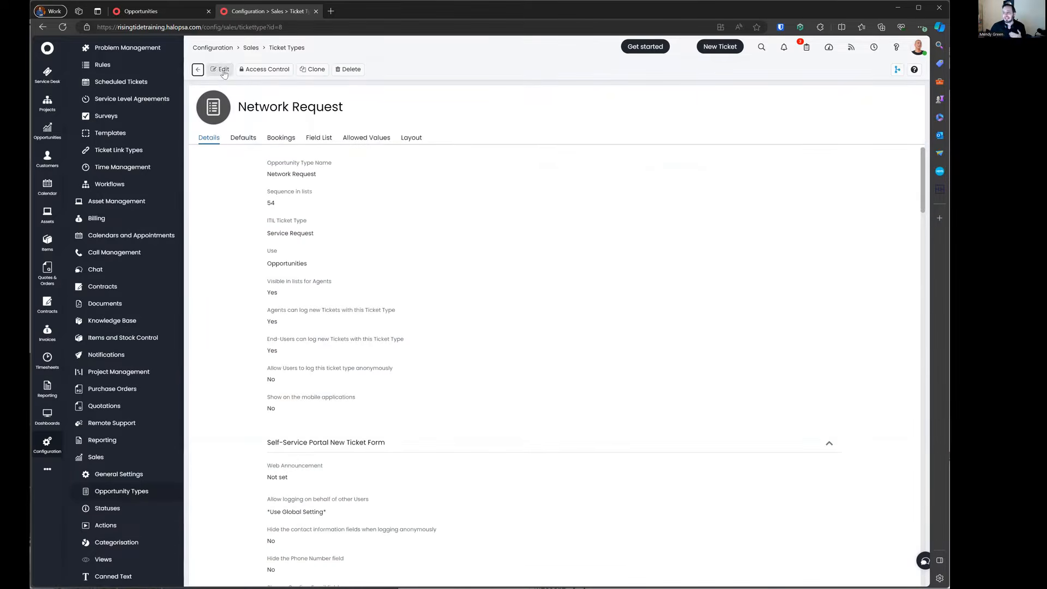
click(328, 297)
click(322, 310)
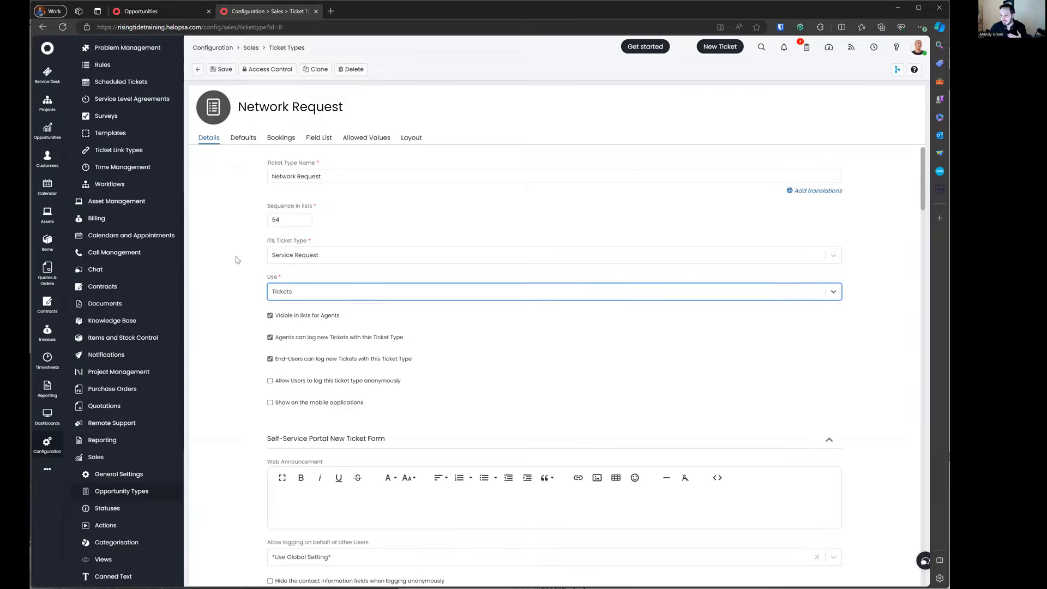
drag(267, 165, 361, 169)
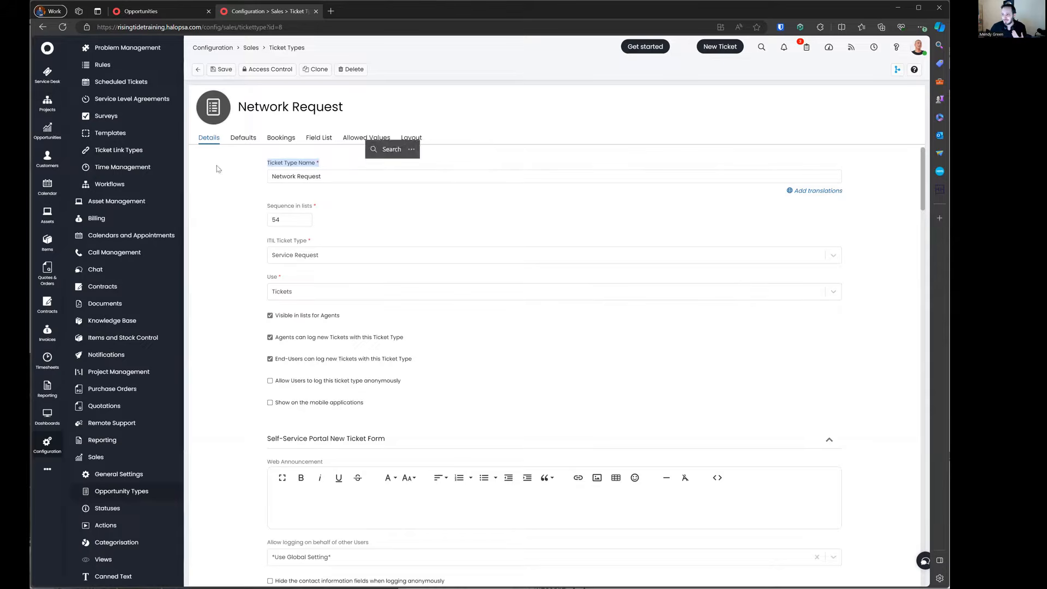
click(222, 74)
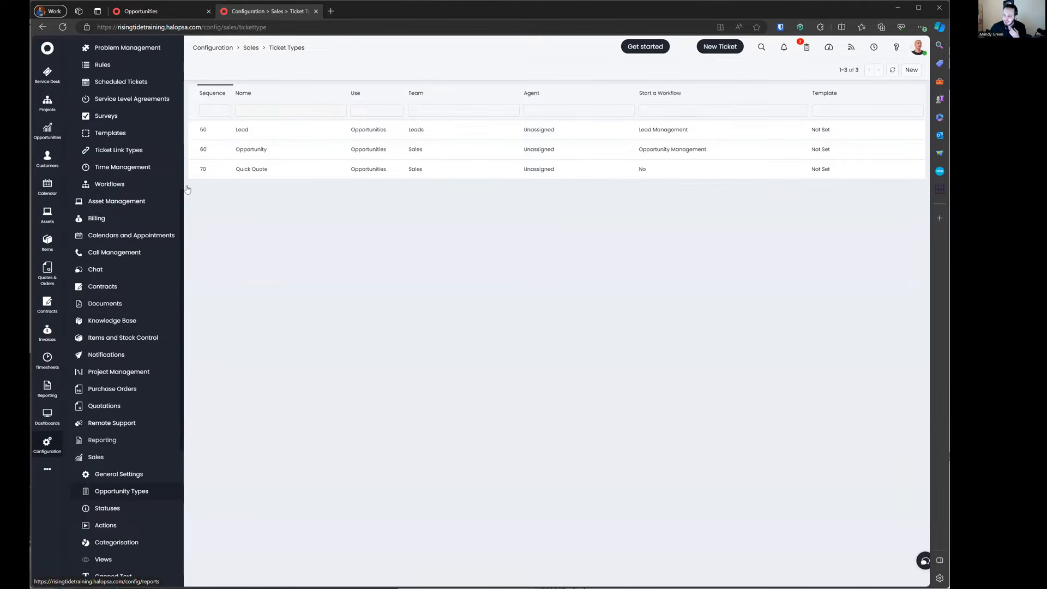
scroll(131, 189, up, 6)
click(112, 166)
Step: Leave the Ticket Types list for the Tickets configuration overview page
scroll(399, 366, down, 1)
scroll(401, 365, up, 1)
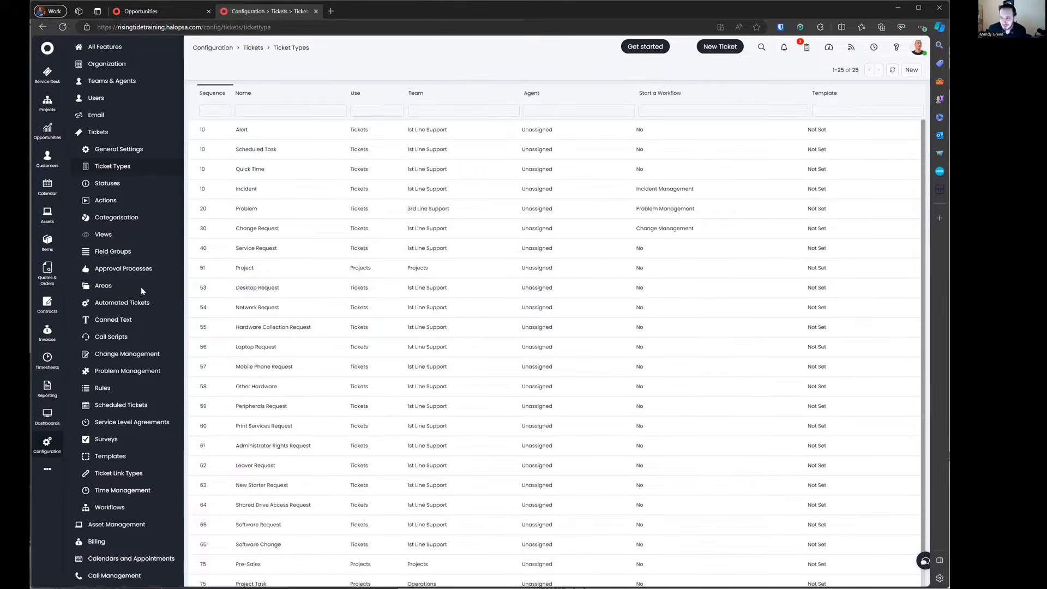
click(117, 136)
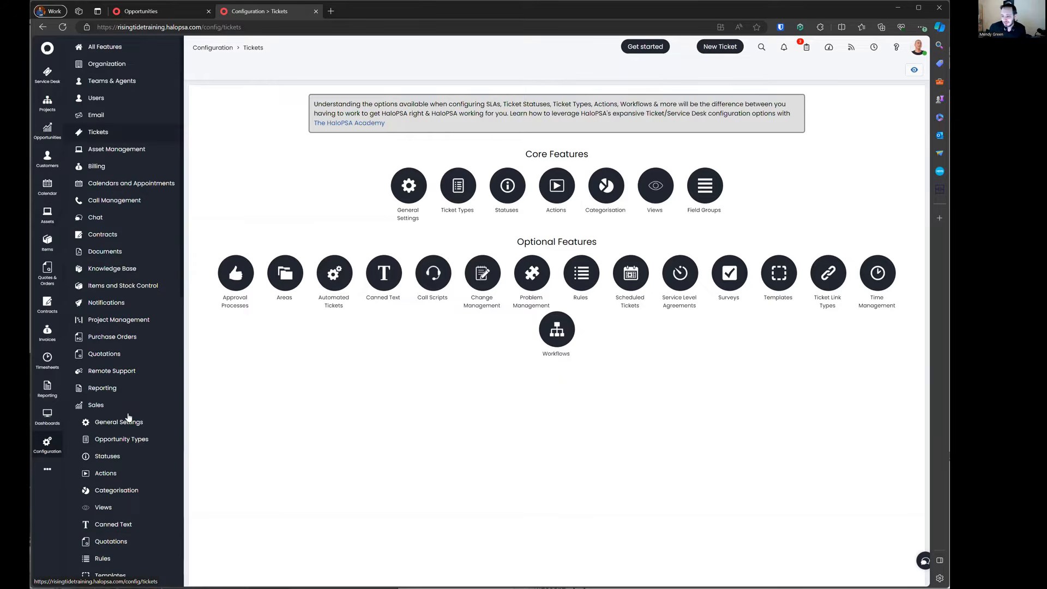
Step: Tick 'Hide the default opportunity Ticket area' in the Sales General Settings
click(133, 423)
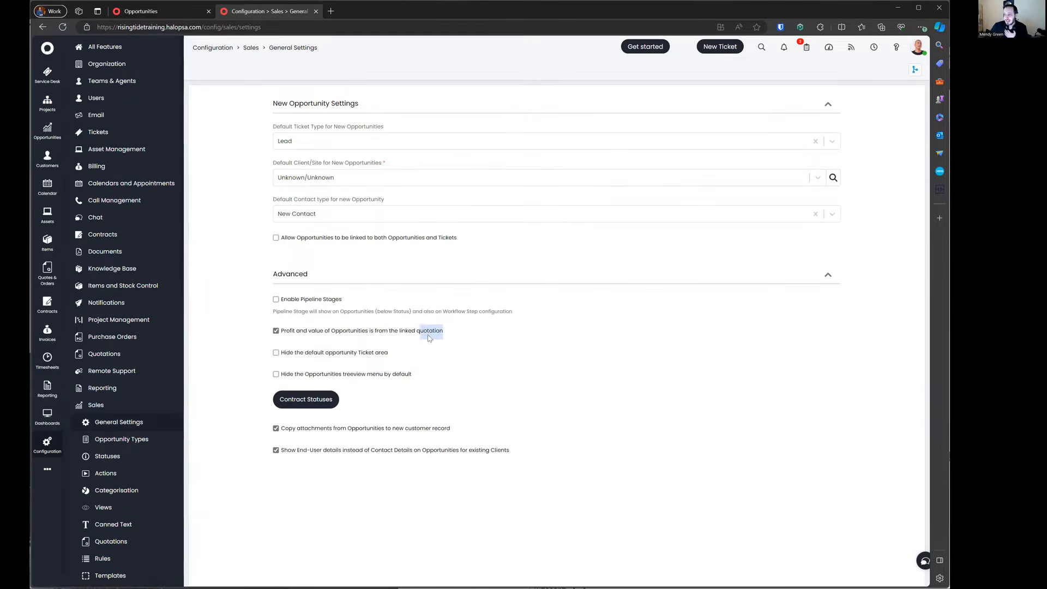
triple_click(435, 355)
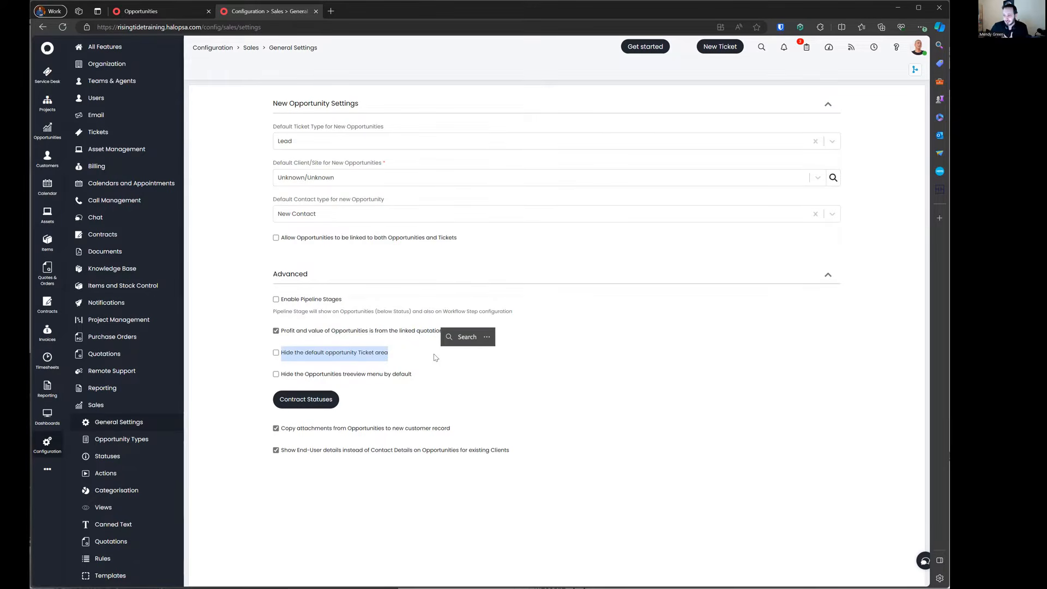
click(332, 355)
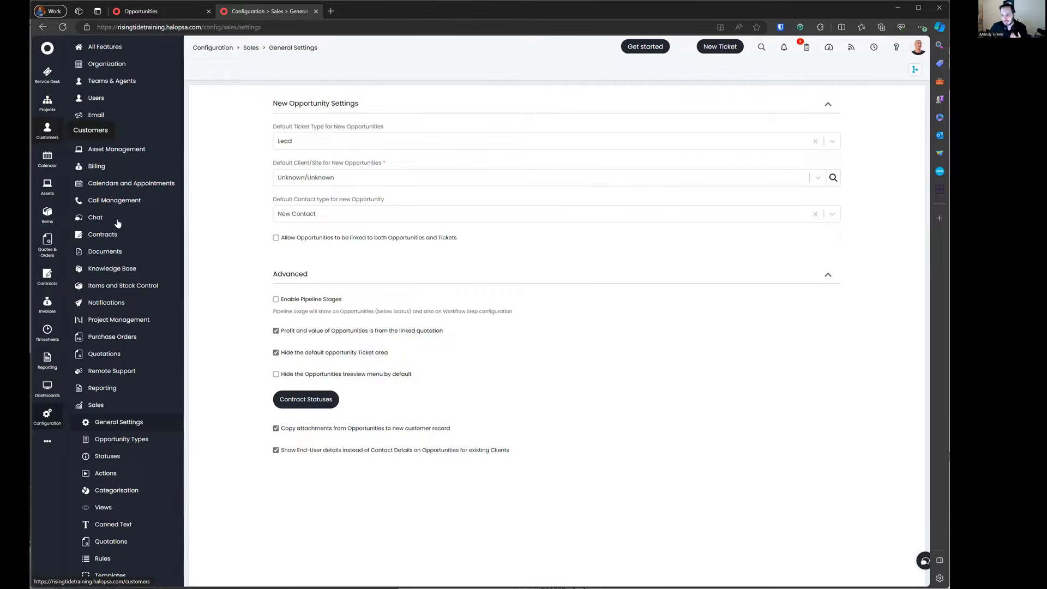
click(119, 287)
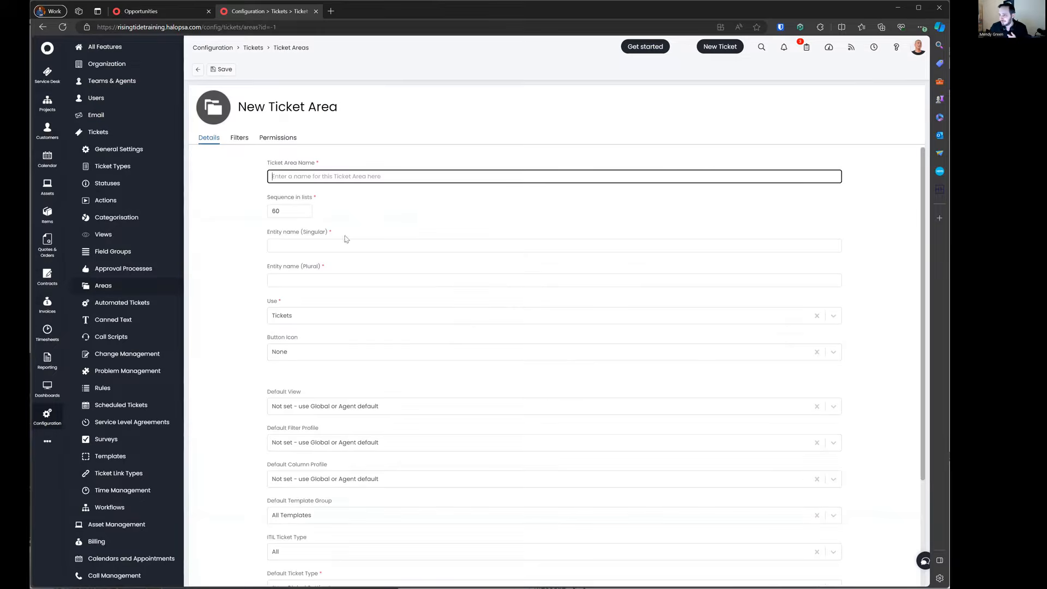
Step: Set the new ticket area's use to Opportunities, then leave the form without saving
click(341, 320)
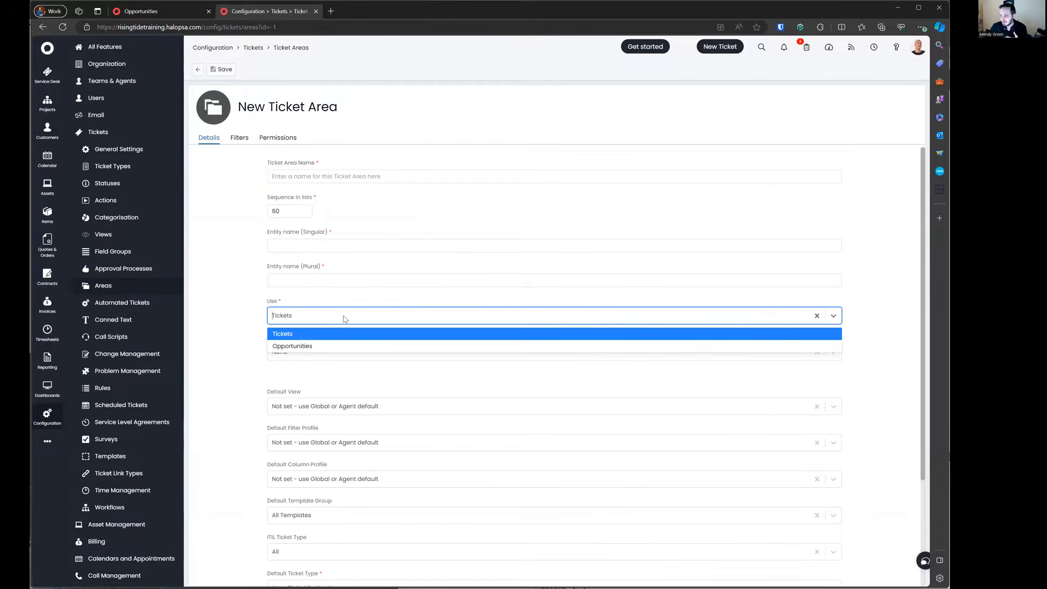
drag(271, 298, 362, 344)
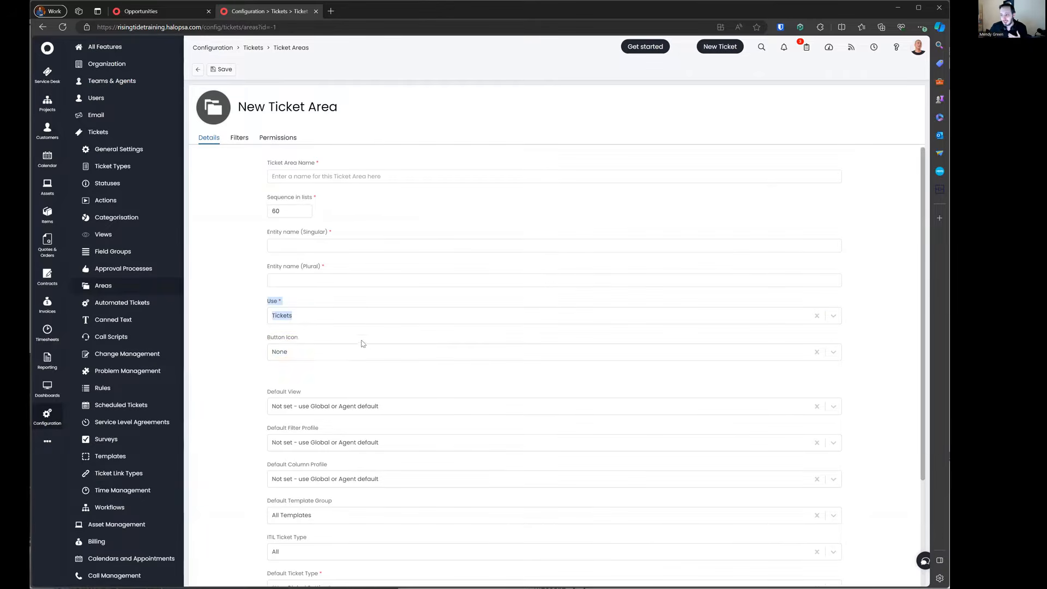
click(321, 321)
click(321, 345)
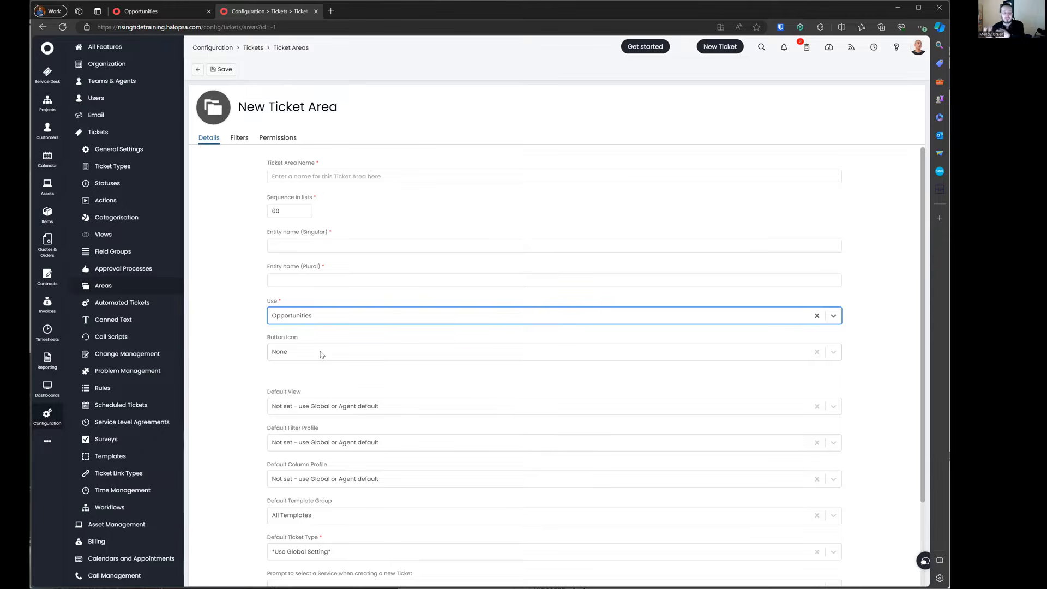
click(198, 71)
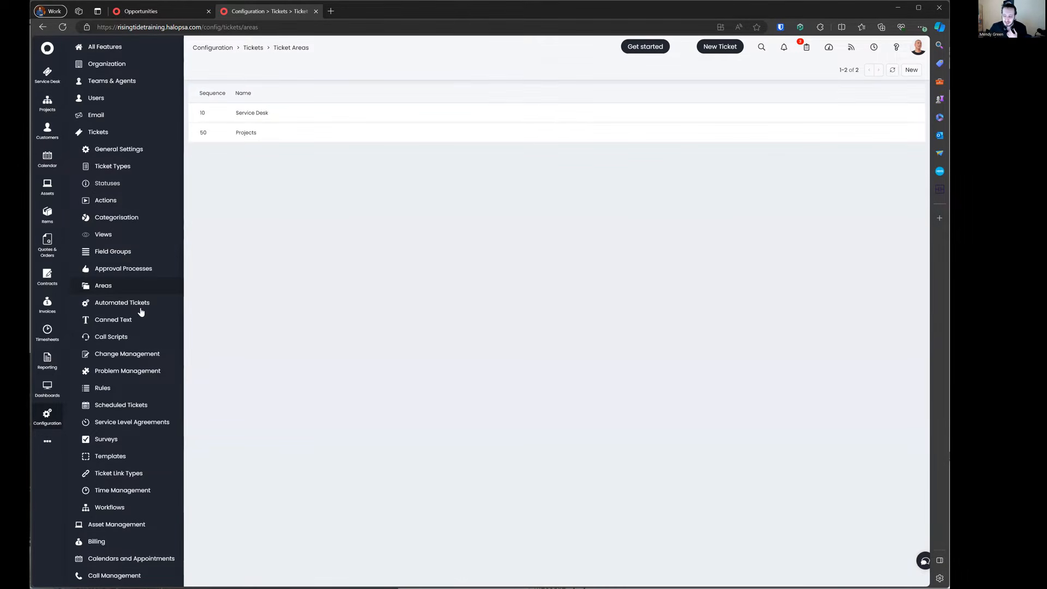
scroll(141, 311, down, 4)
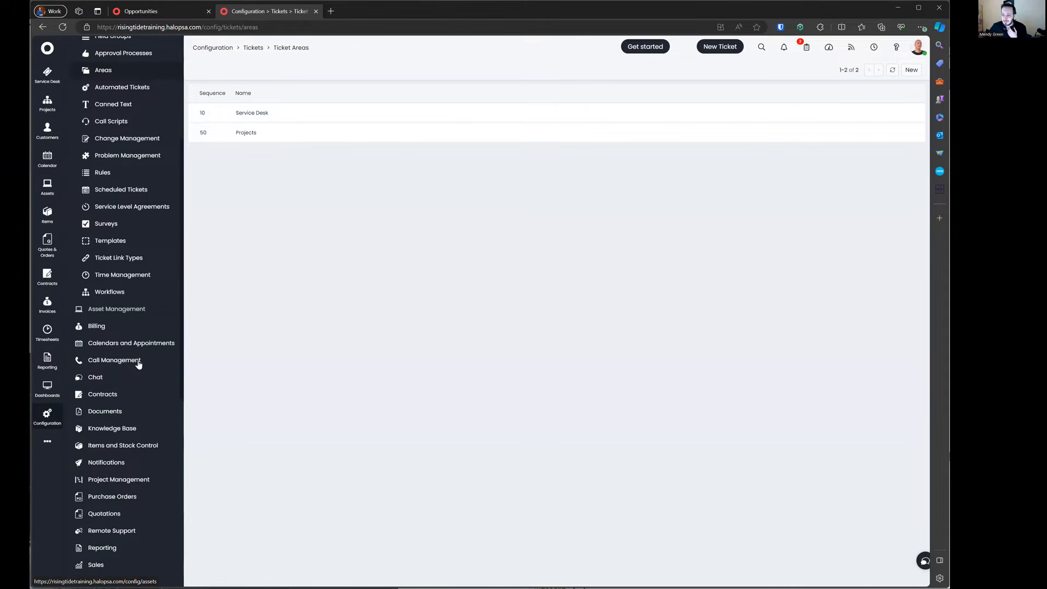
scroll(159, 516, down, 1)
click(158, 516)
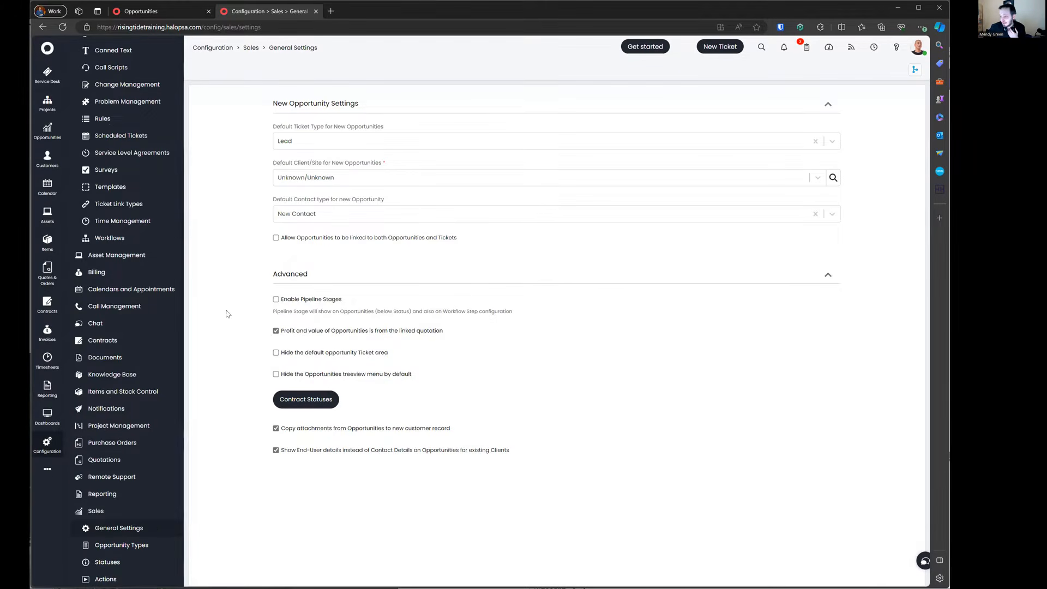
scroll(125, 291, up, 5)
click(125, 287)
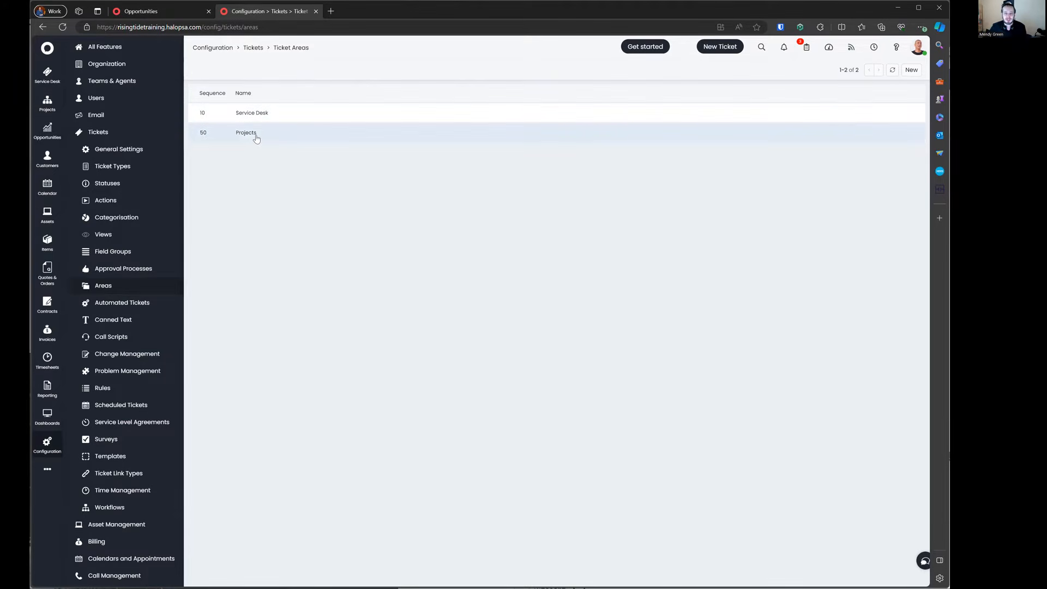
Step: Put the Service Desk area into edit mode and review its Use and Button Icon options
click(284, 114)
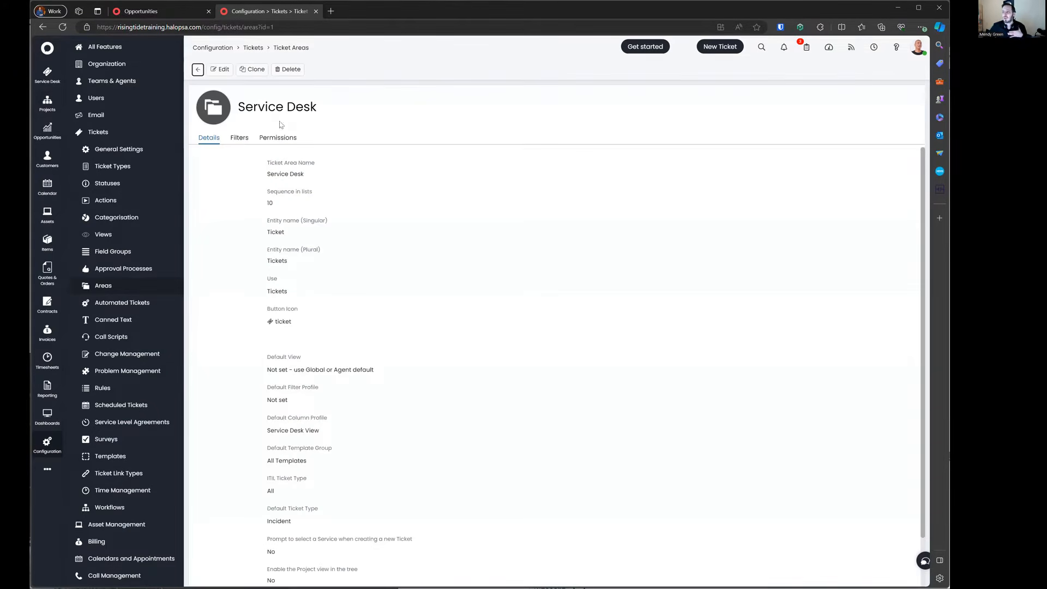
click(221, 71)
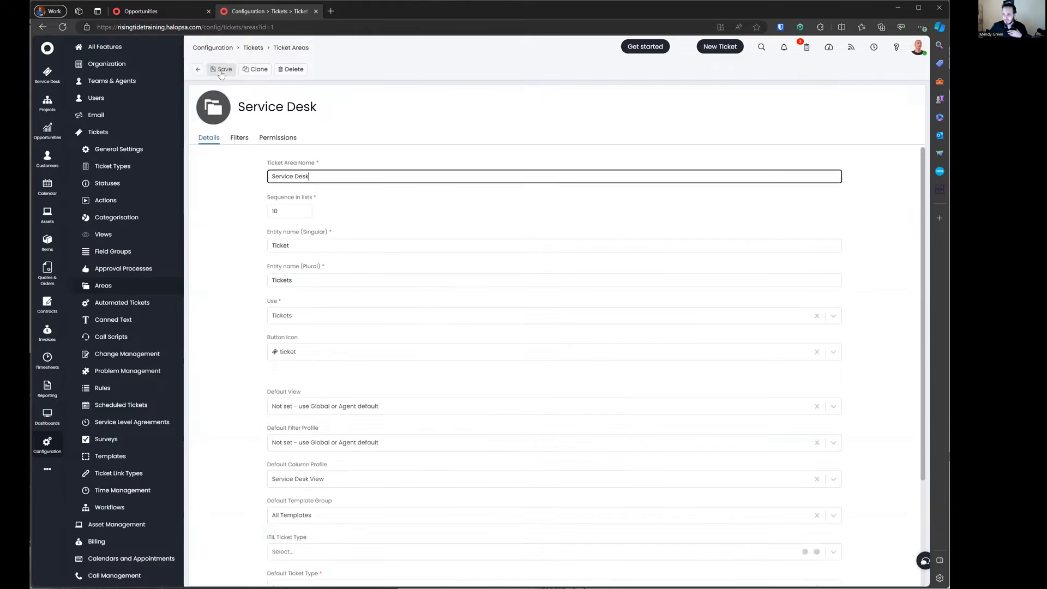
triple_click(265, 231)
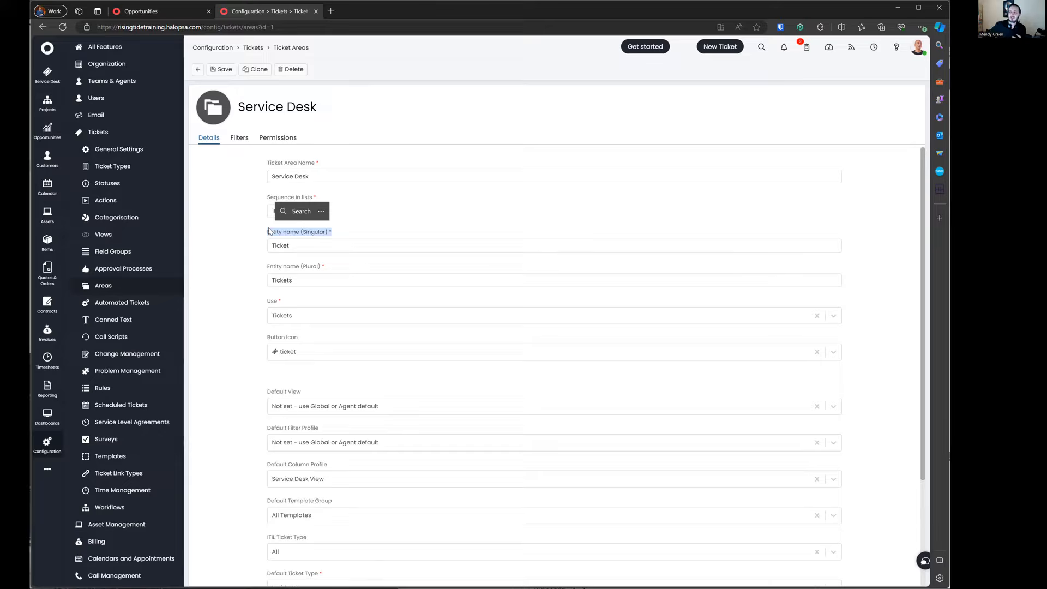
click(300, 319)
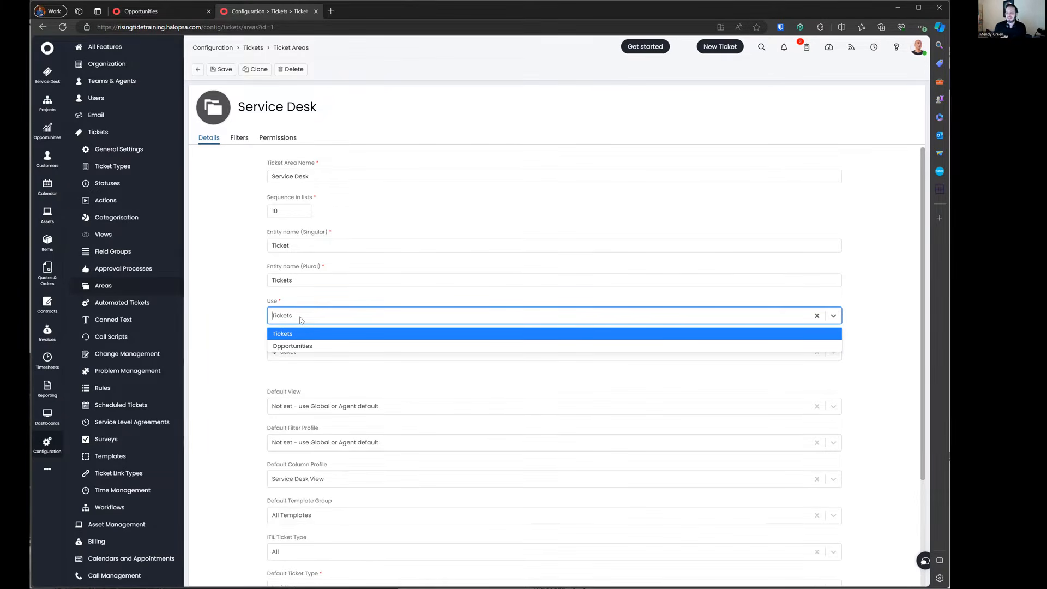
click(300, 320)
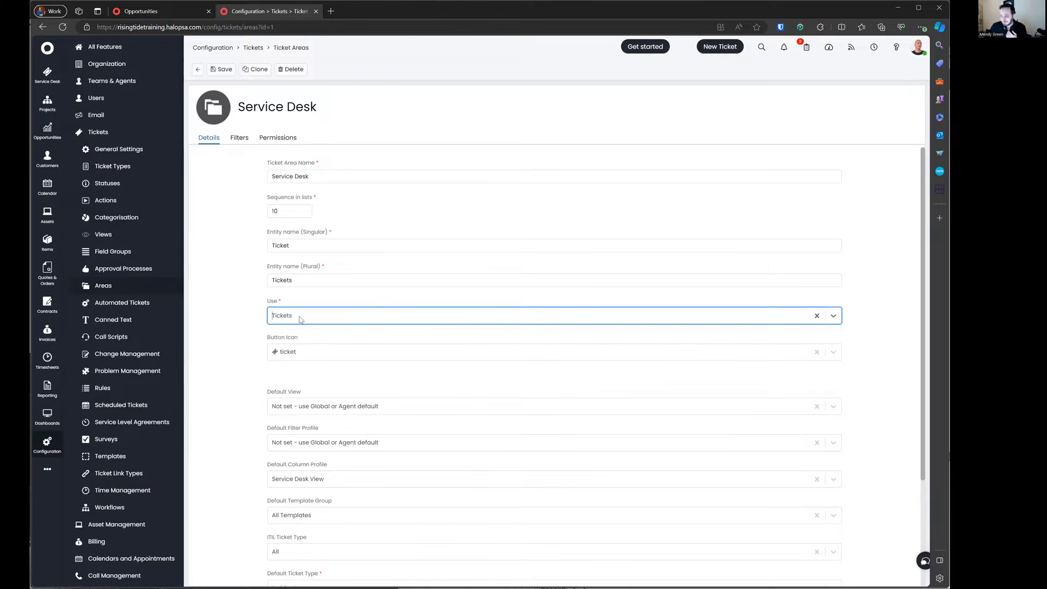
click(321, 354)
click(263, 348)
Step: Look over the remaining Service Desk fields, including default type Incident and Service Desk View
scroll(301, 336, down, 1)
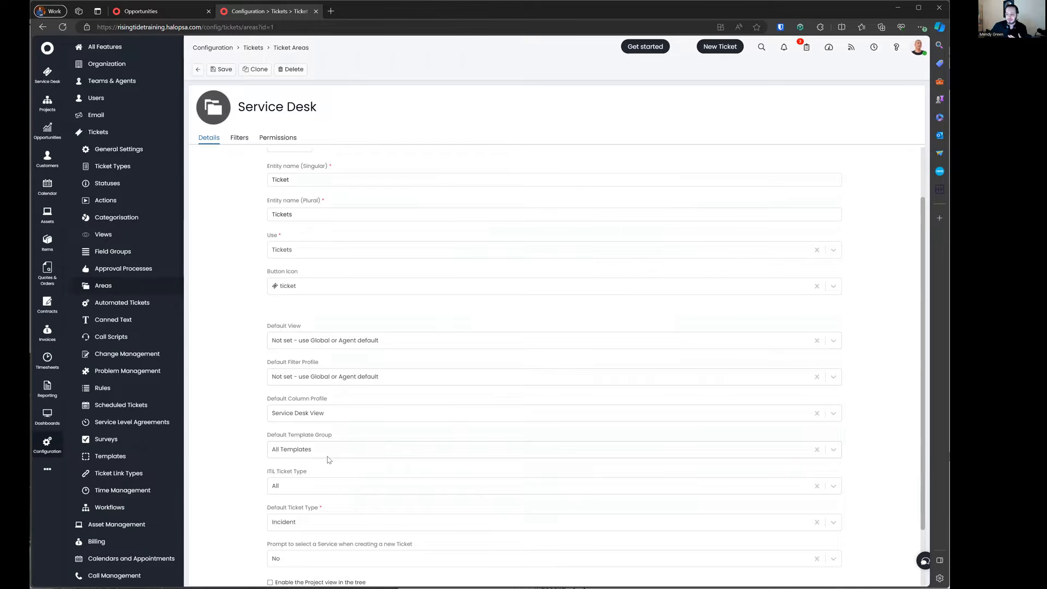
scroll(330, 488, down, 1)
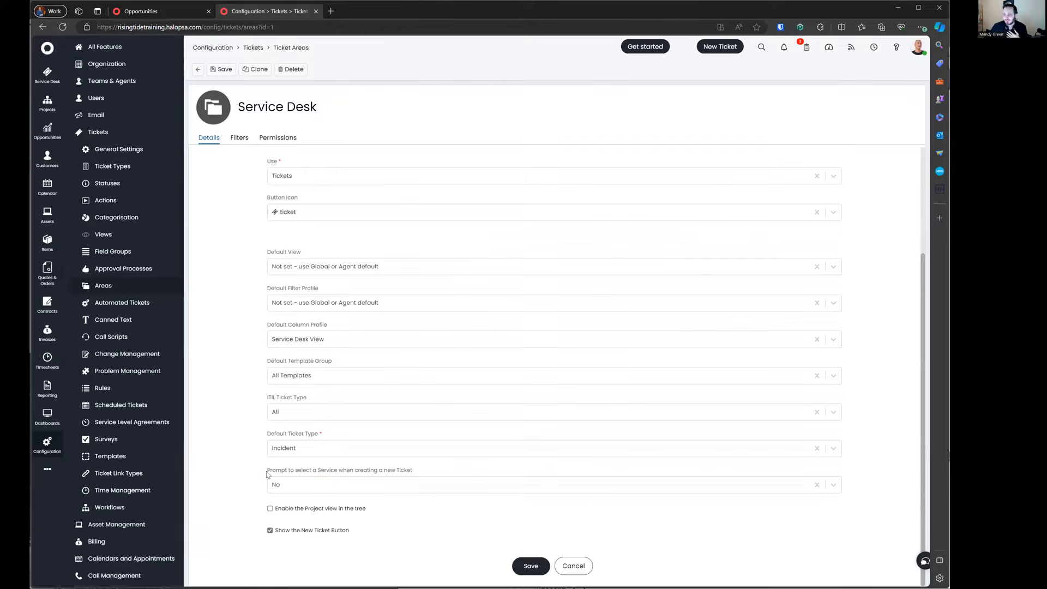
drag(267, 473, 429, 496)
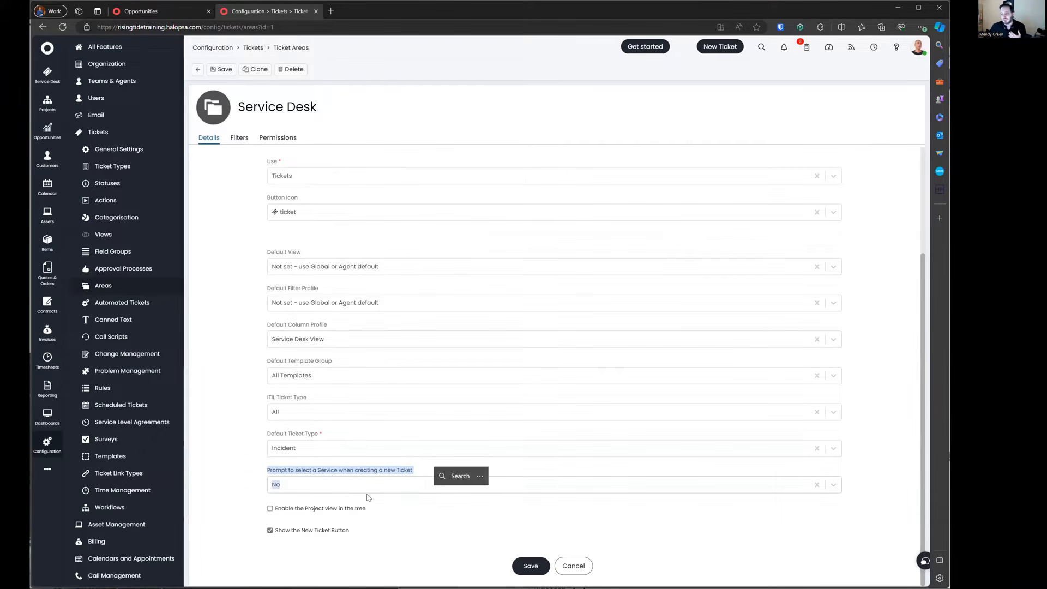
click(245, 505)
drag(245, 504, 416, 519)
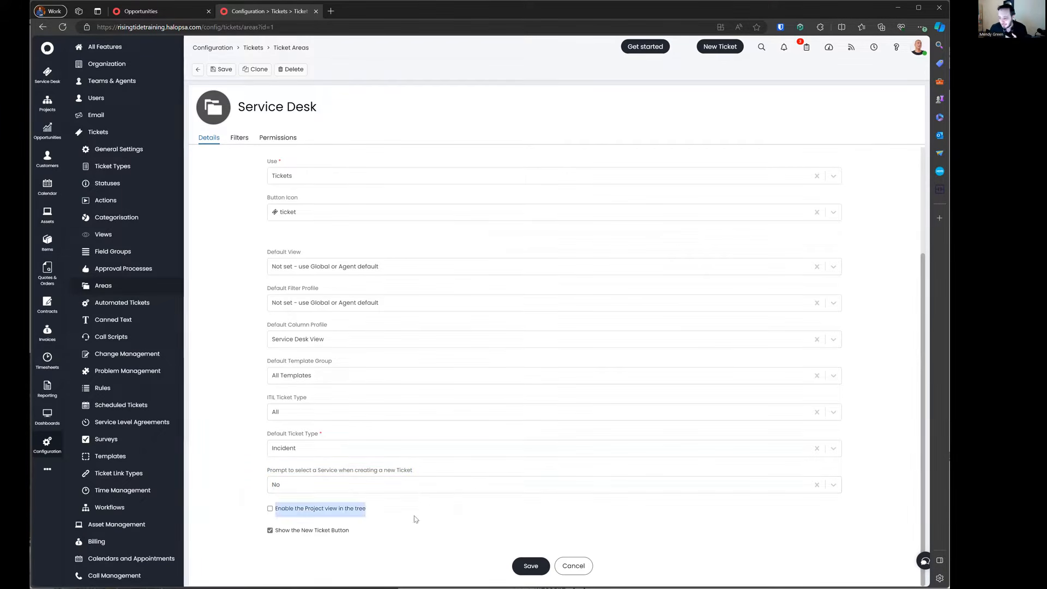
click(393, 539)
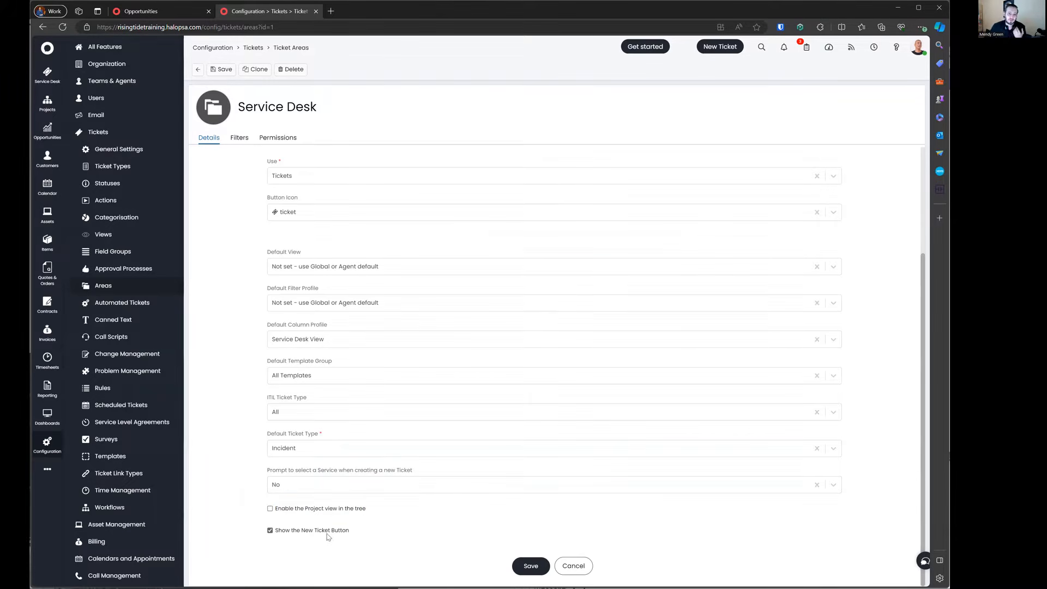
scroll(335, 475, up, 3)
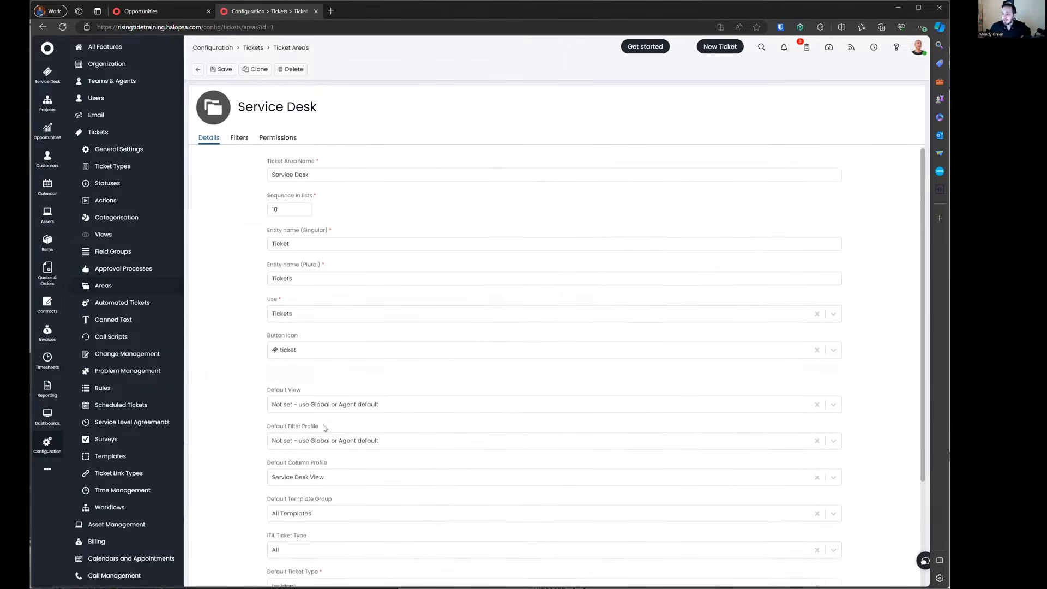
scroll(312, 393, down, 3)
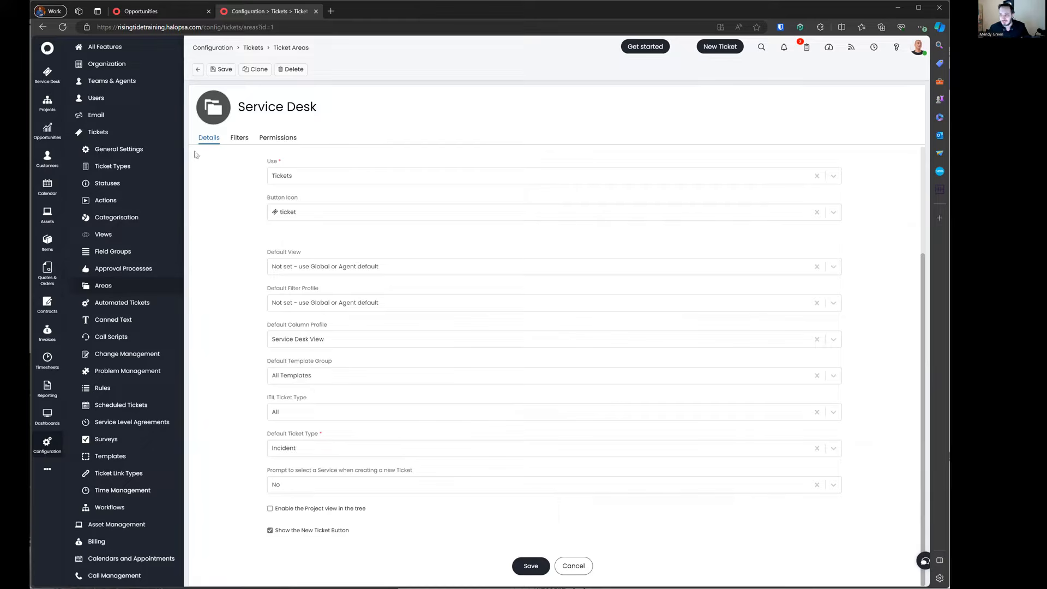
Step: Review the Service Desk filters (four ITIL types, four teams), then its Permissions
click(240, 139)
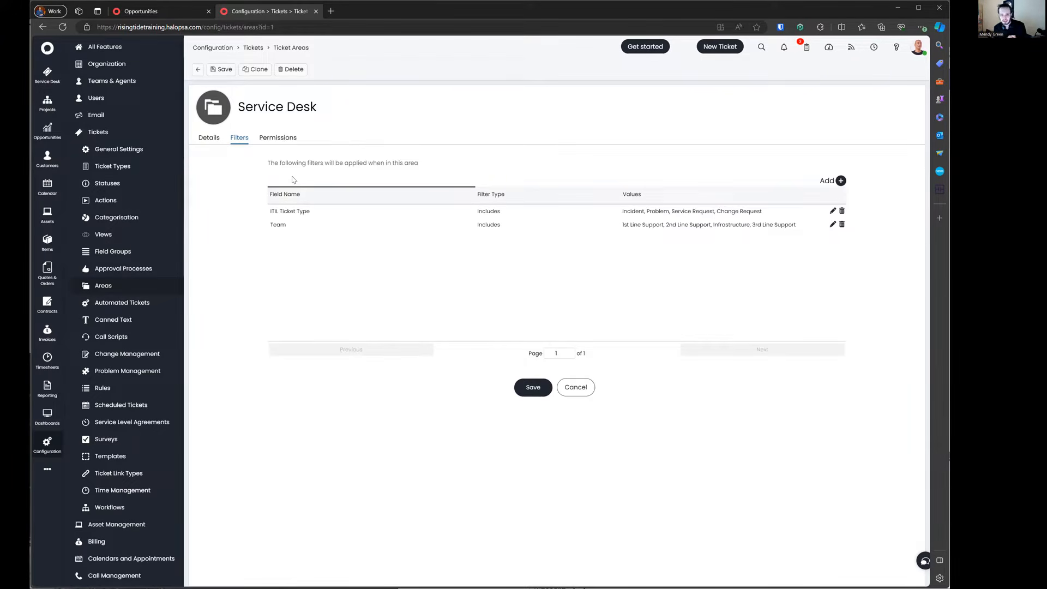
drag(272, 211, 783, 211)
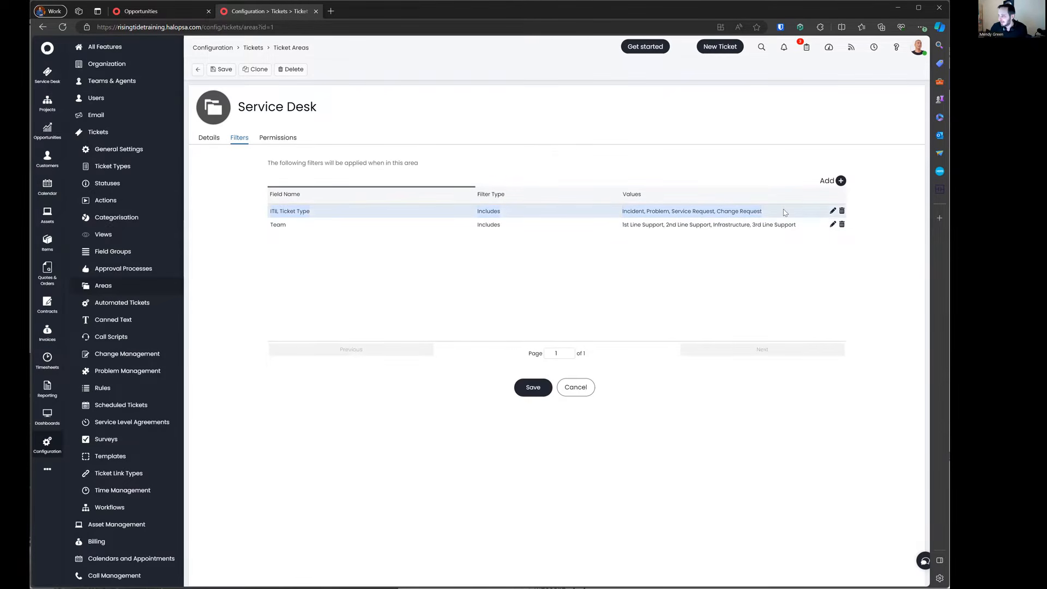
click(321, 222)
drag(359, 233, 802, 227)
click(598, 264)
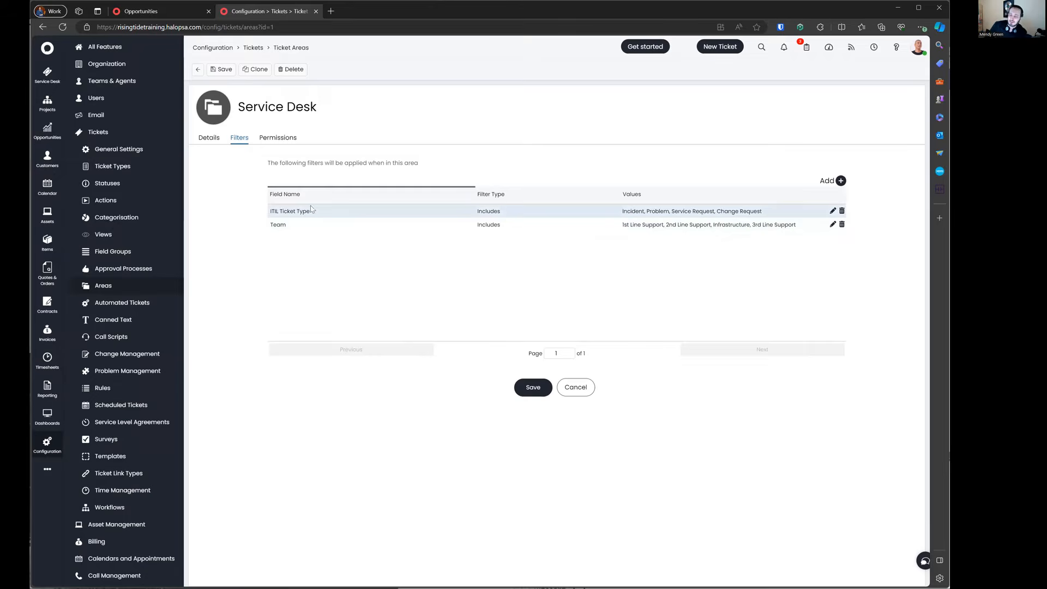
click(289, 140)
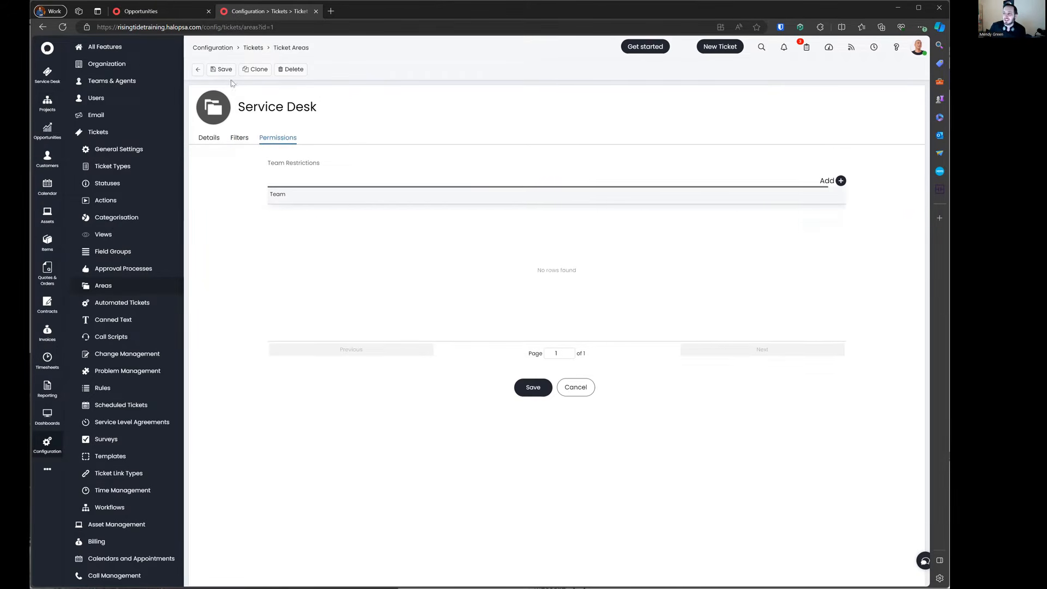
Step: Start adding a team restriction, cancel it, and return to the Service Desk details
click(840, 180)
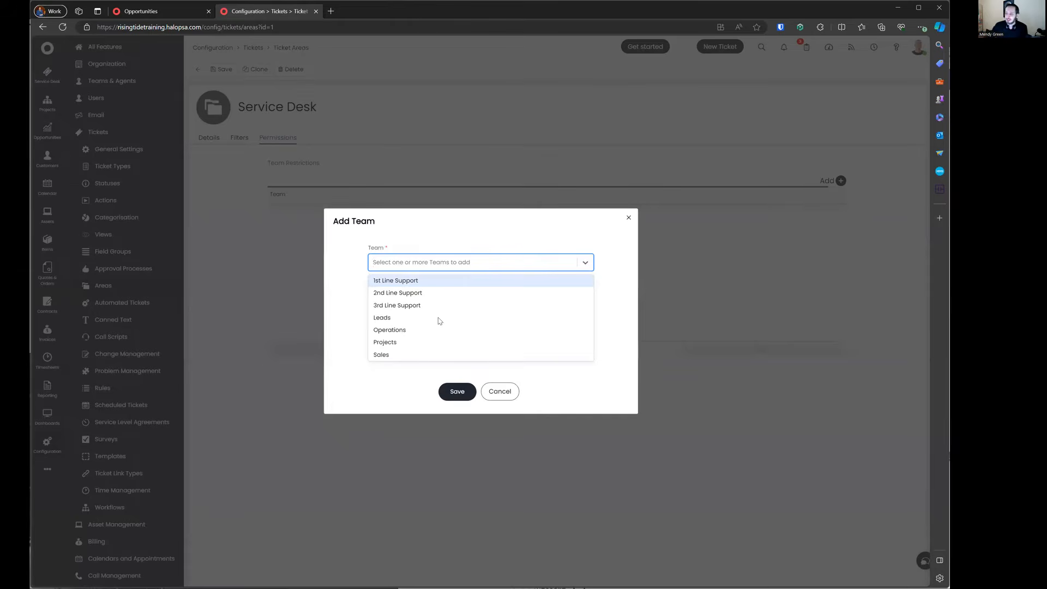
click(512, 393)
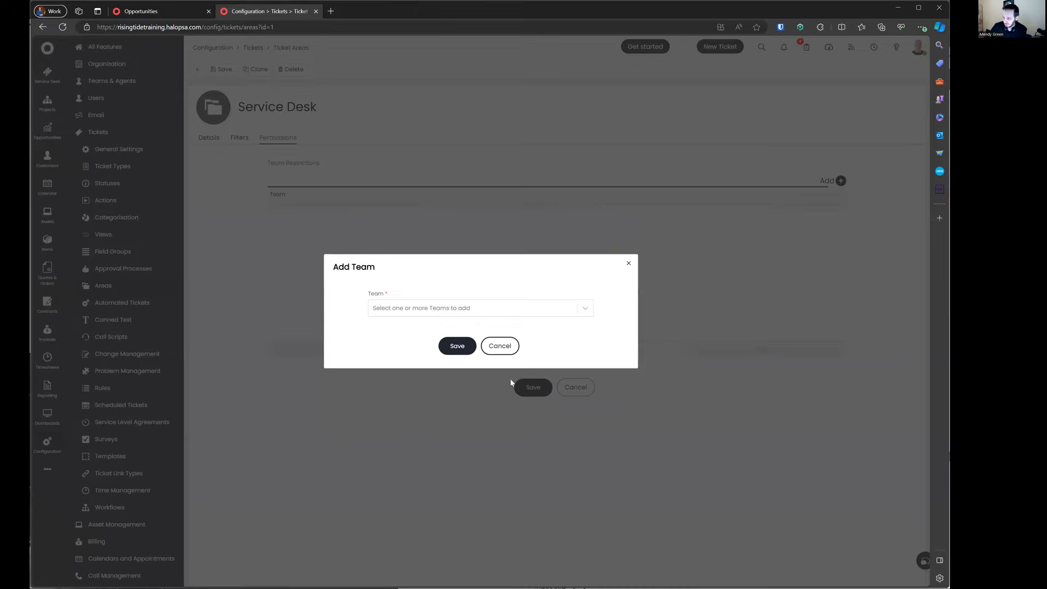
click(504, 350)
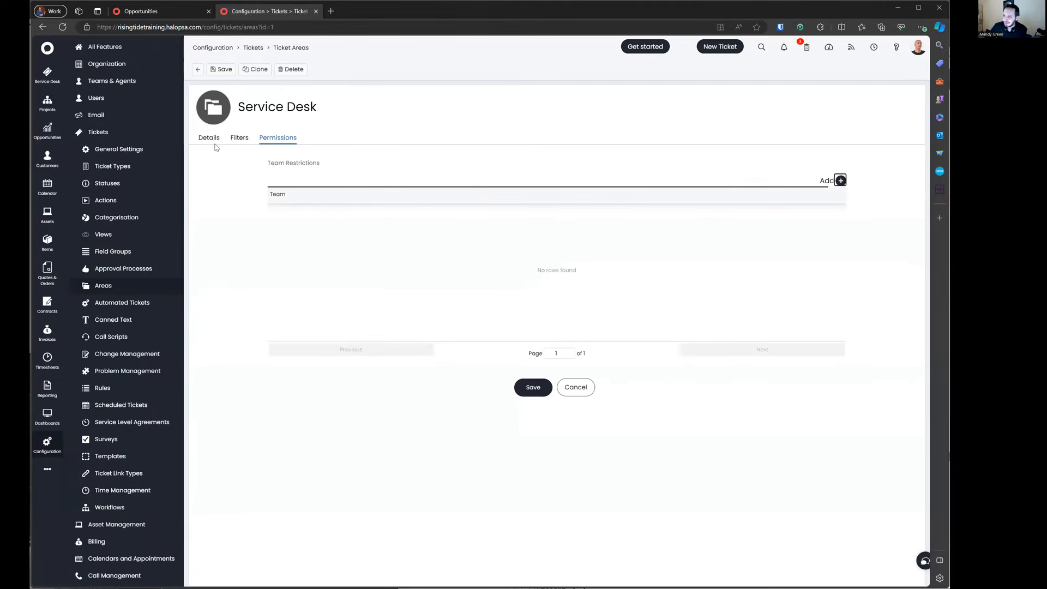
click(218, 141)
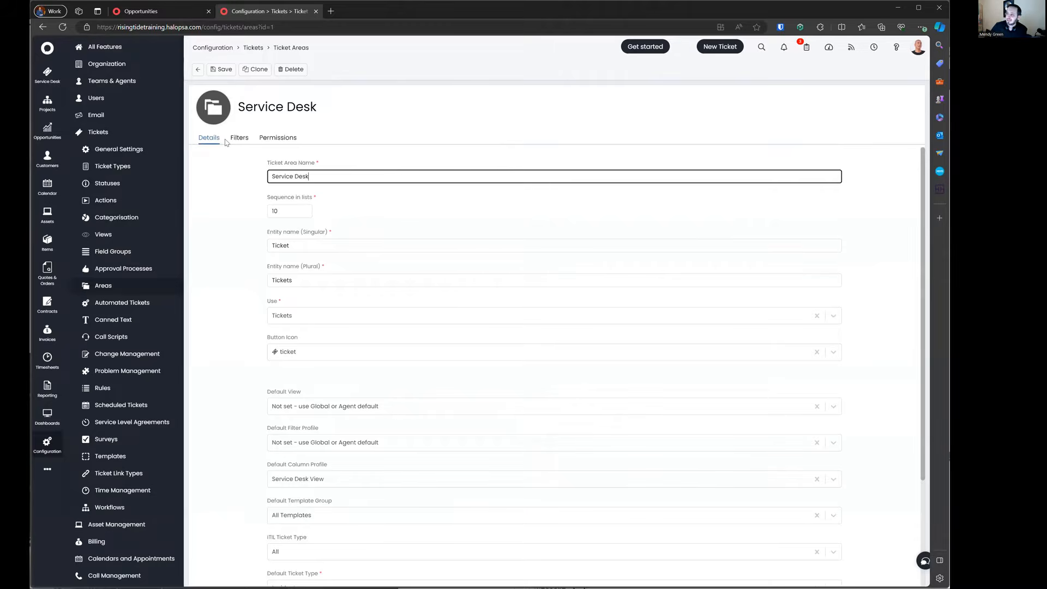
Step: Go back to the Ticket Areas list and start a new ticket area
click(197, 71)
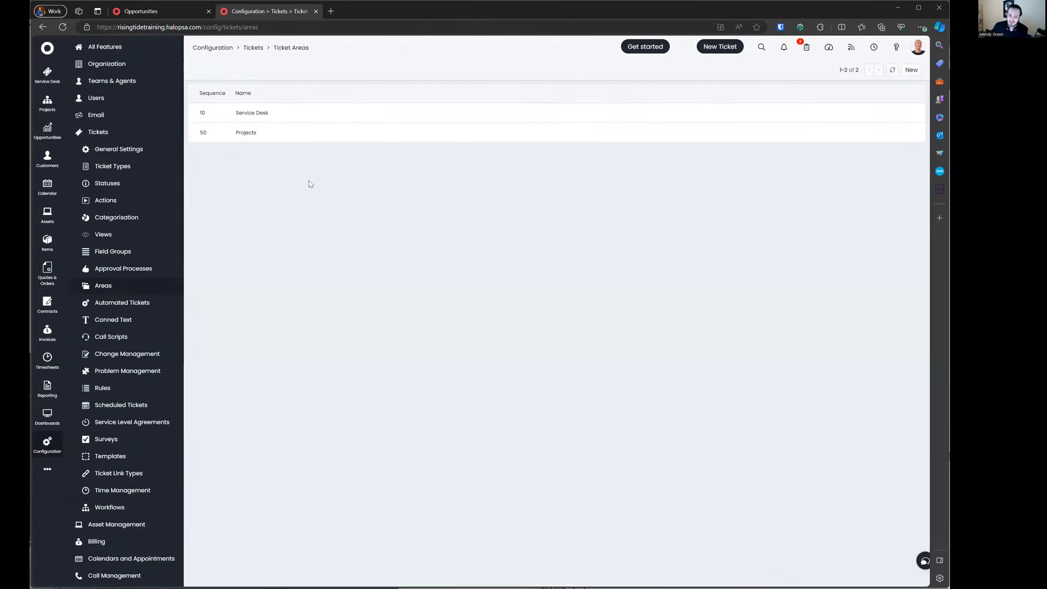
click(907, 70)
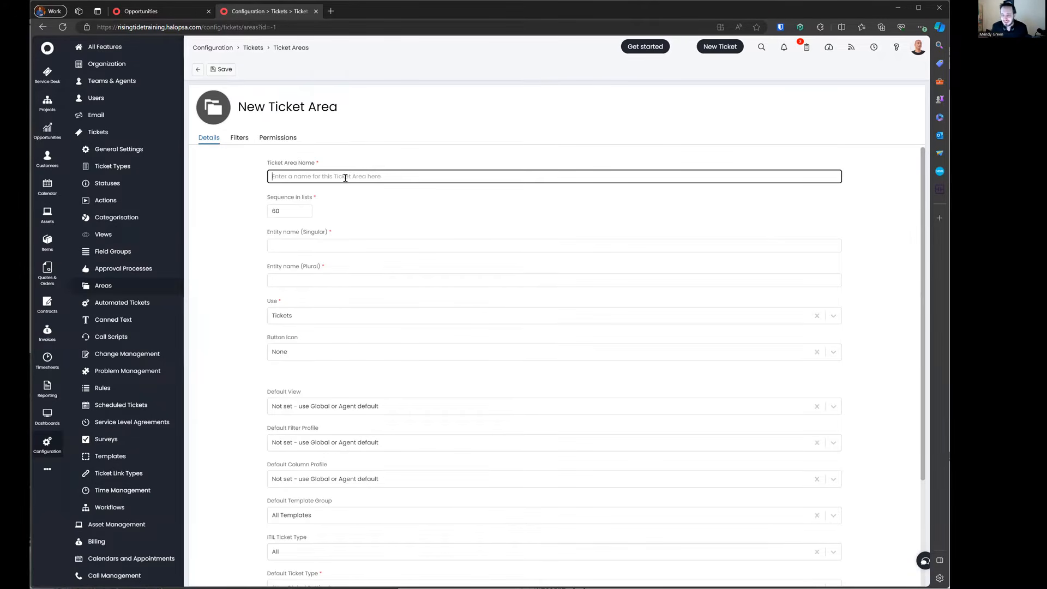
Step: Name the area 'Mine' with sequence 1 and entity names Ticket / Tickets
text(Mine)
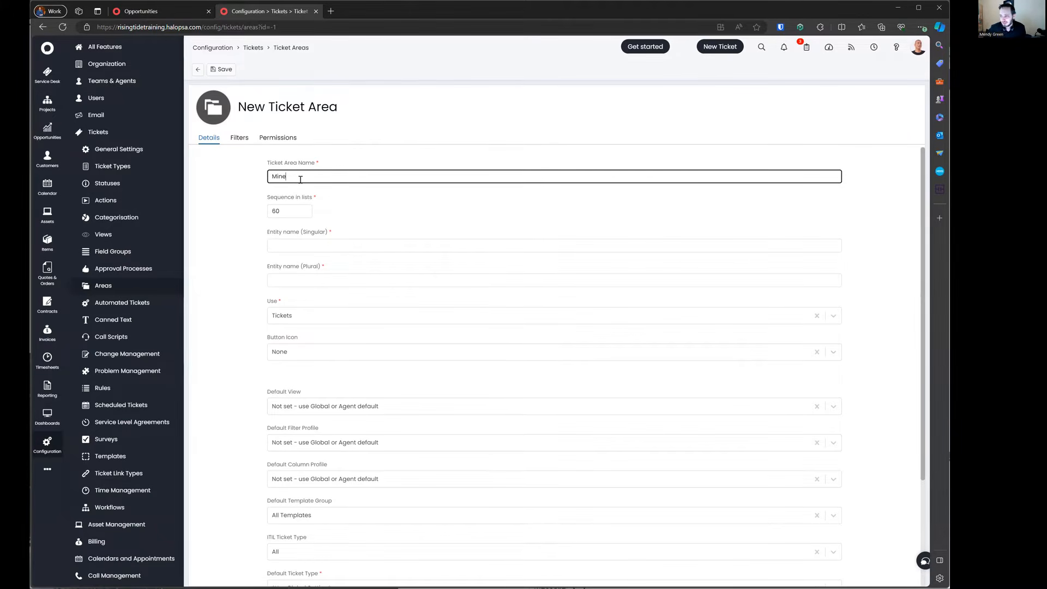
click(289, 215)
drag(289, 215, 252, 213)
text(1)
click(248, 226)
click(313, 241)
text(Ticket)
key(Tab)
text(Tickets)
Step: Keep Tickets as the area's use and give it the asterisk button icon
click(317, 315)
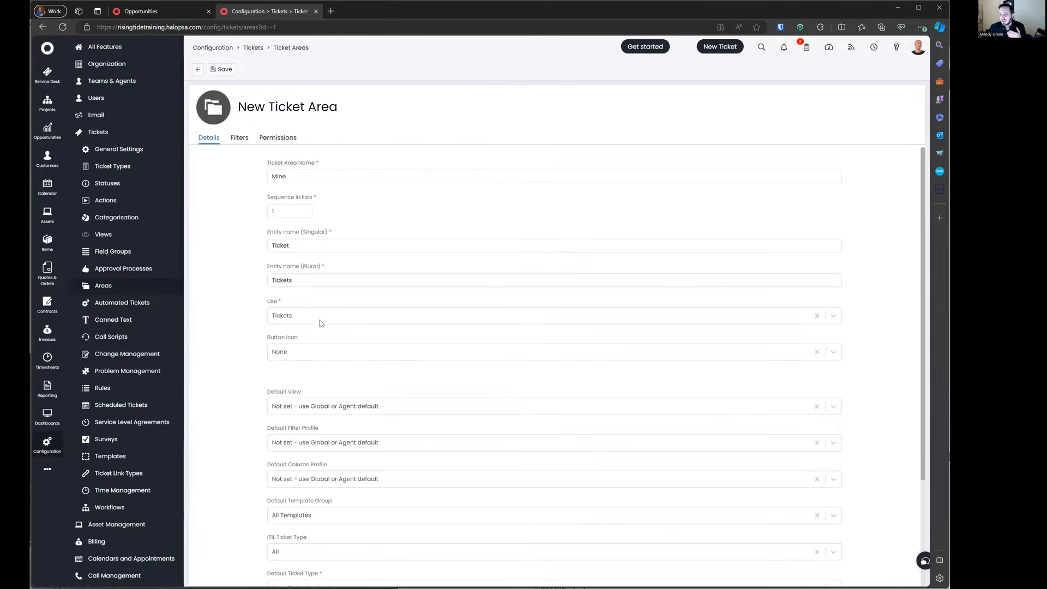
click(319, 332)
click(322, 355)
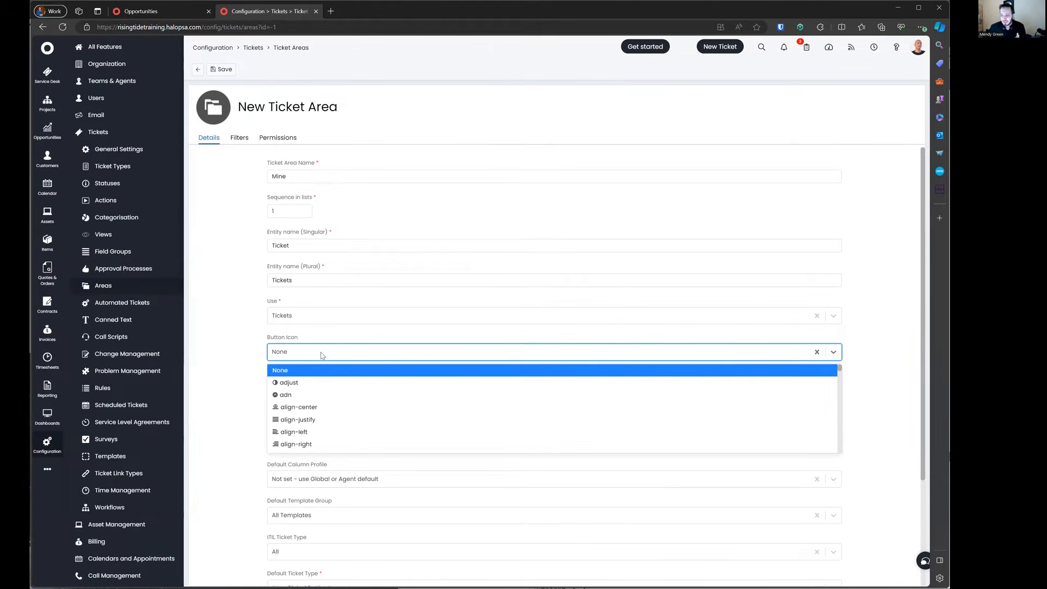
text(ase)
key(BackSpace)
text(ter)
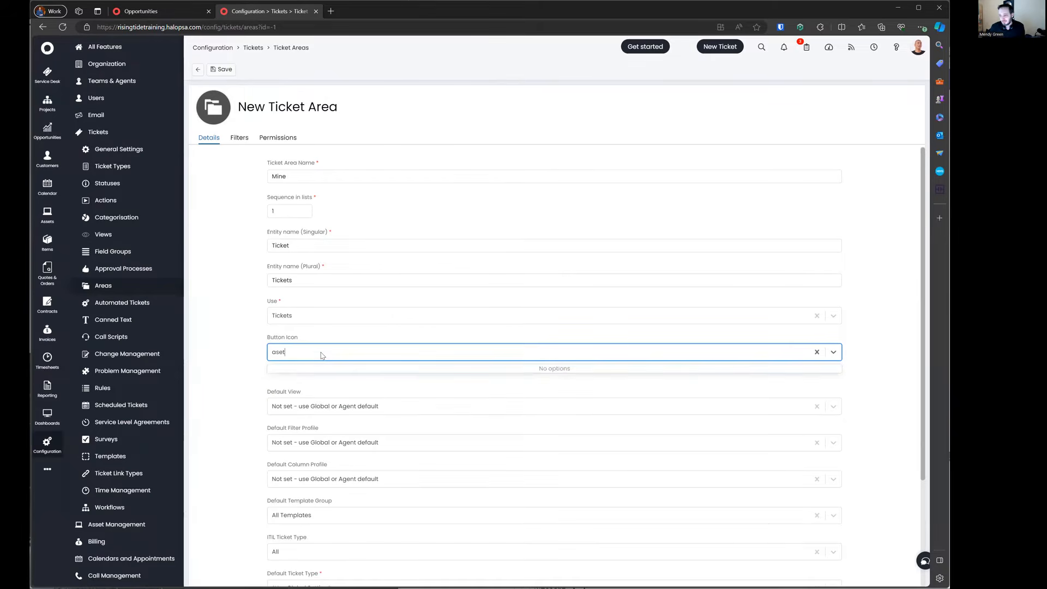
key(Return)
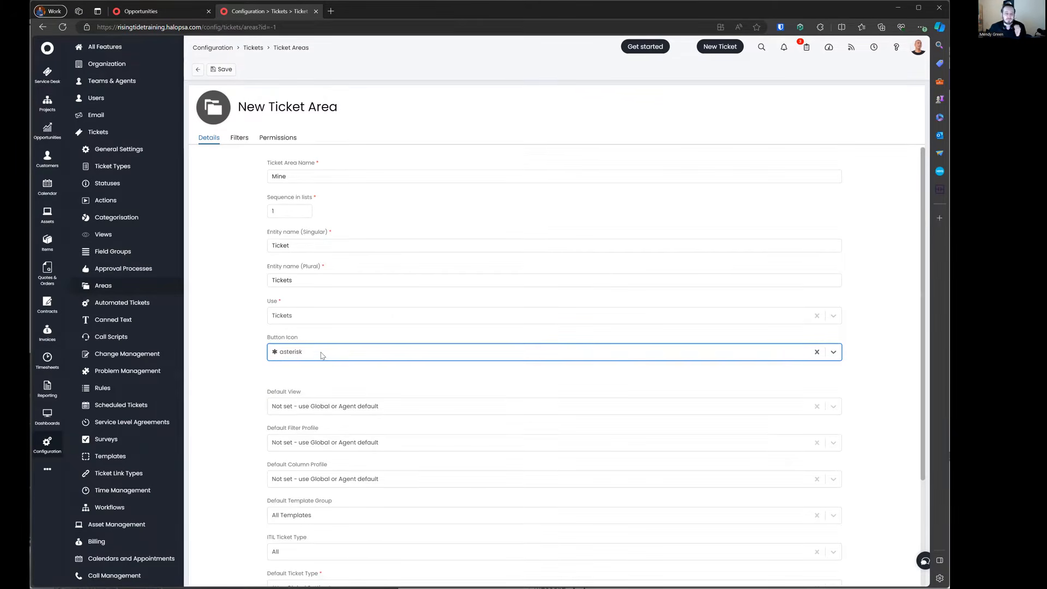
click(321, 355)
scroll(341, 387, down, 3)
scroll(341, 387, down, 6)
scroll(341, 387, down, 5)
click(245, 329)
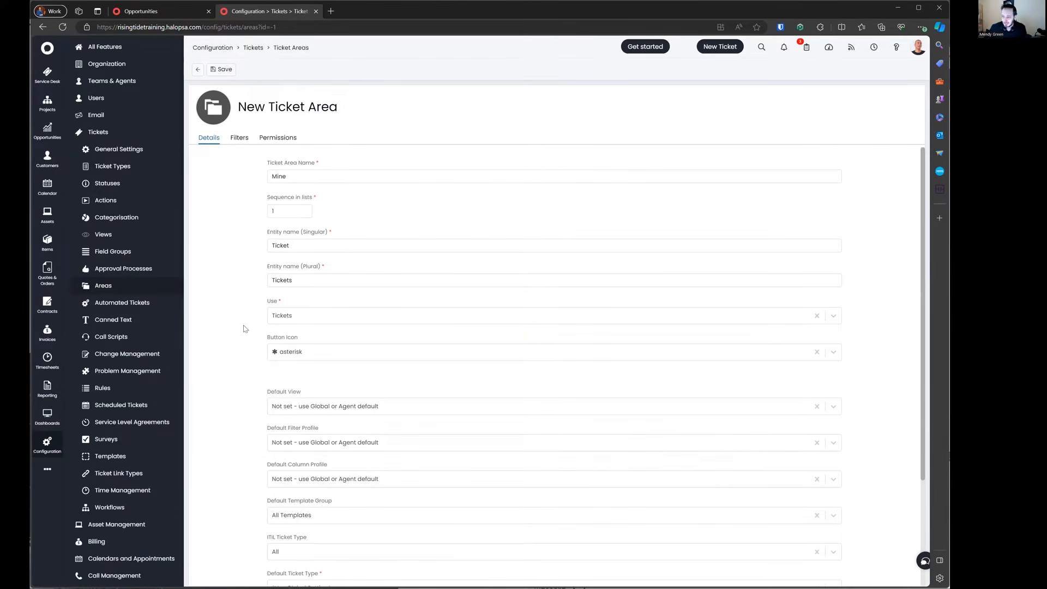
Step: Set default view to My Lists and default list to Mine (Unread), then save
scroll(223, 362, down, 2)
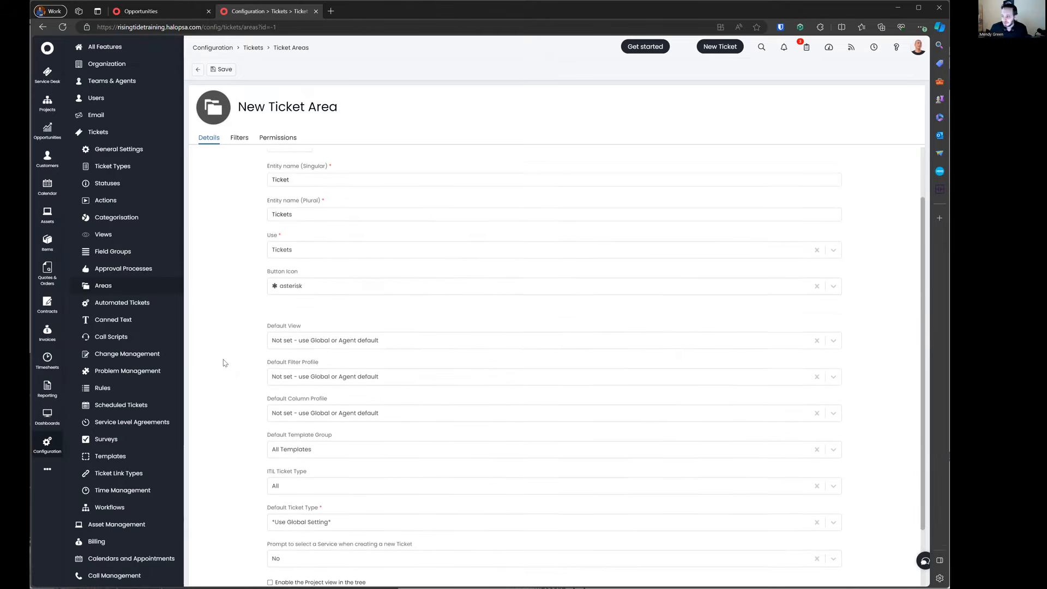
scroll(223, 363, down, 2)
click(376, 279)
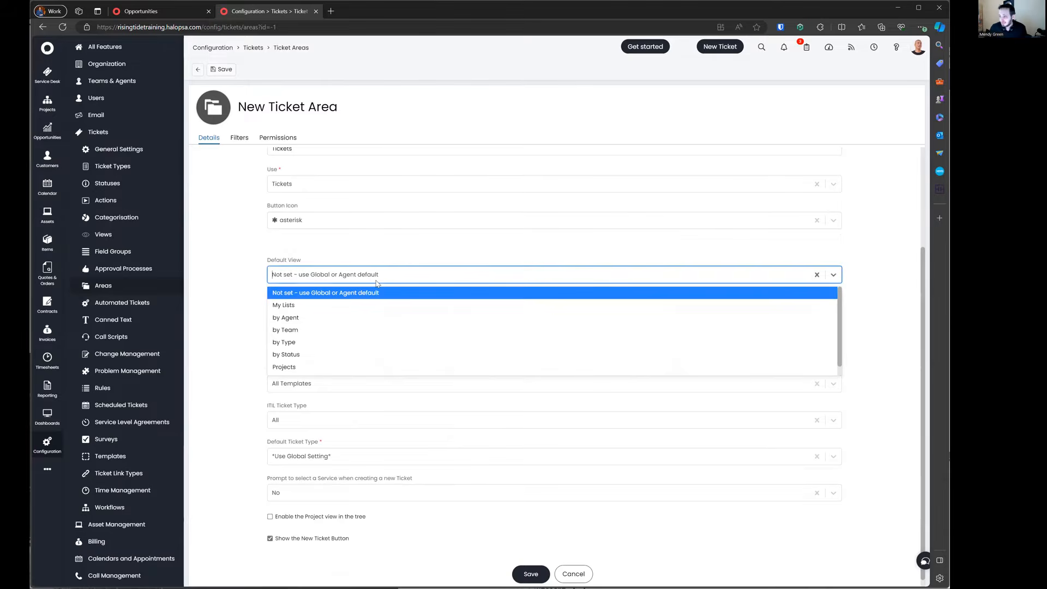
click(321, 302)
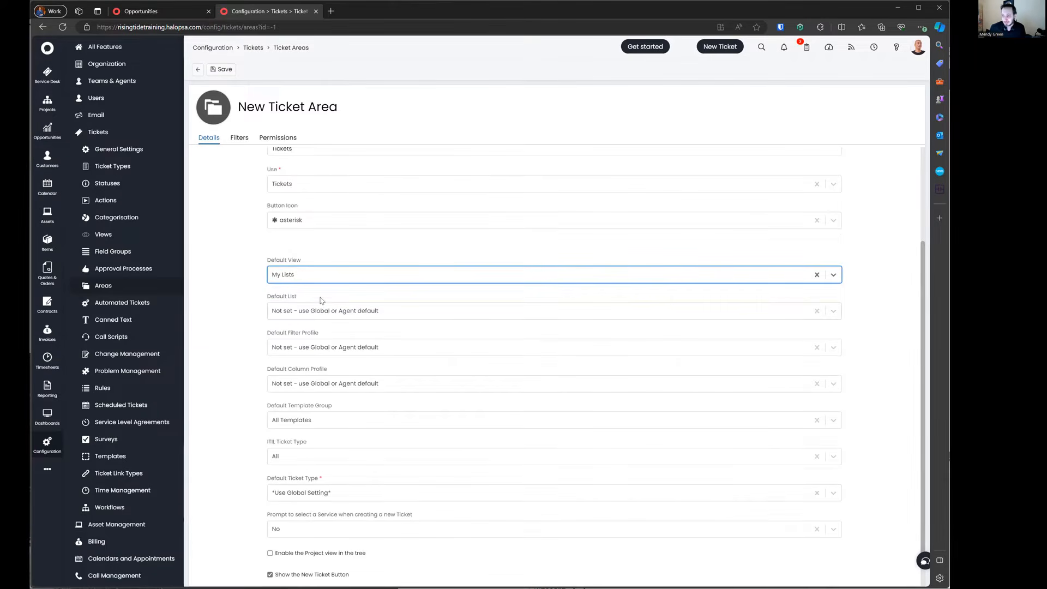
click(284, 312)
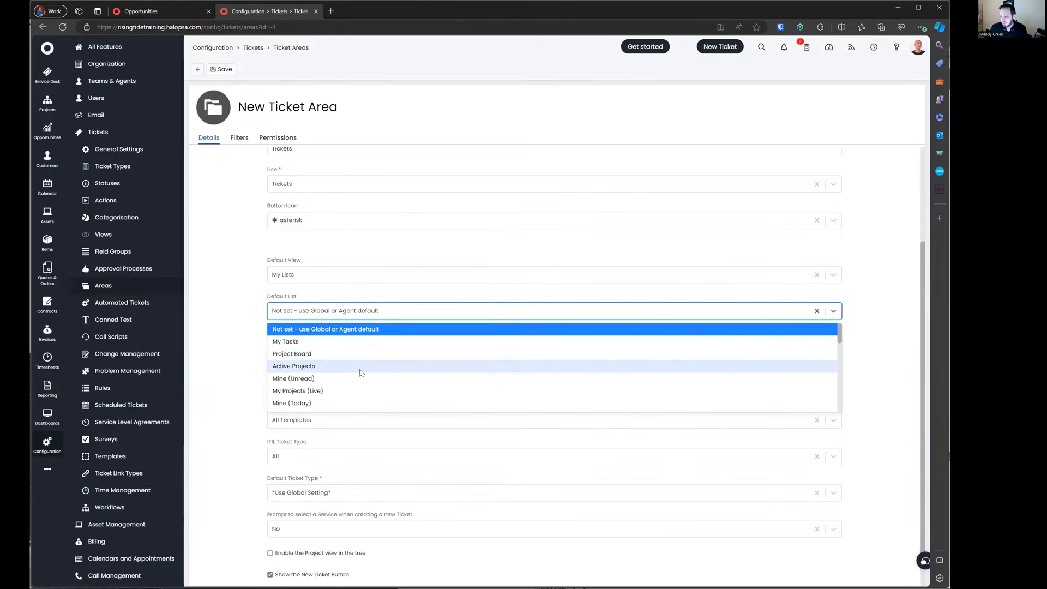
scroll(360, 373, down, 1)
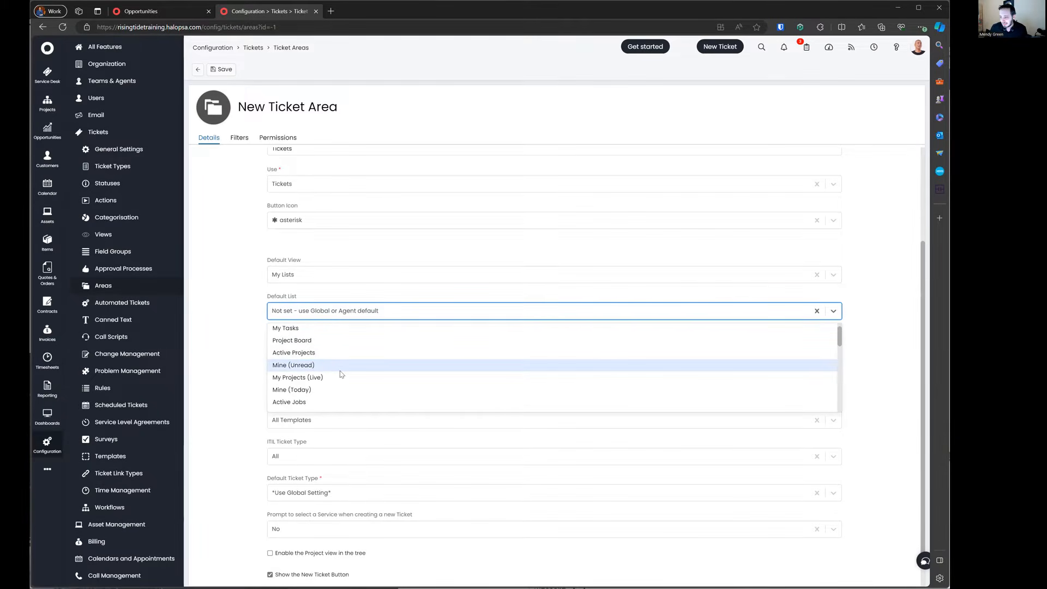
click(340, 369)
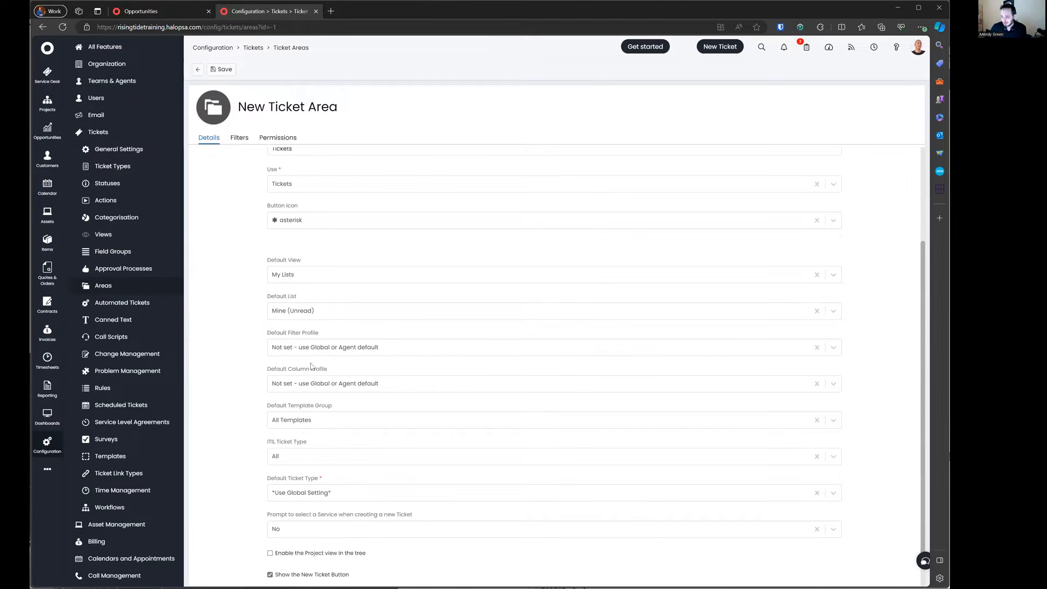
scroll(330, 420, down, 1)
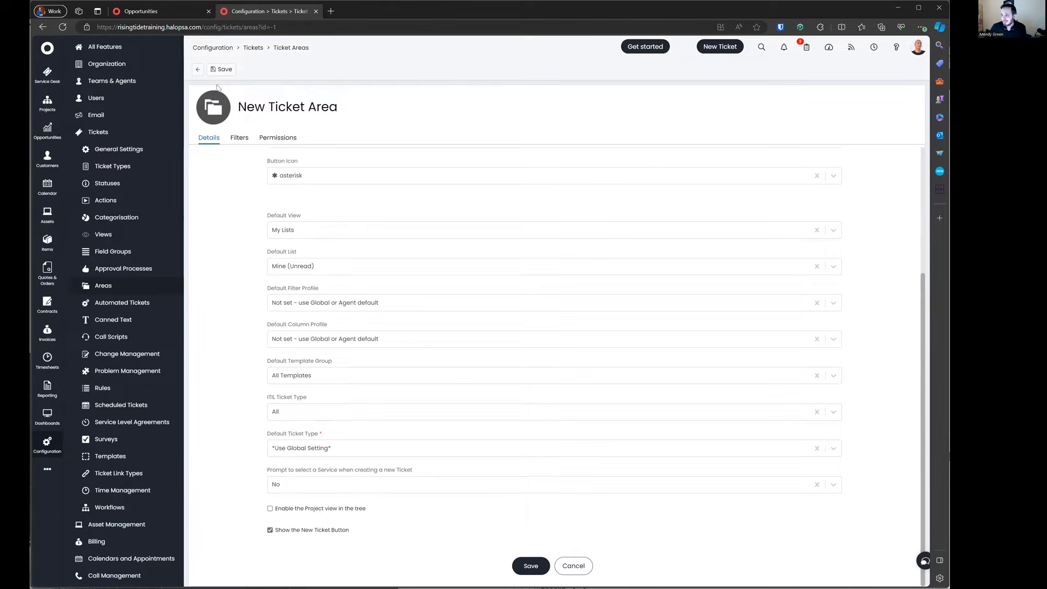
click(224, 70)
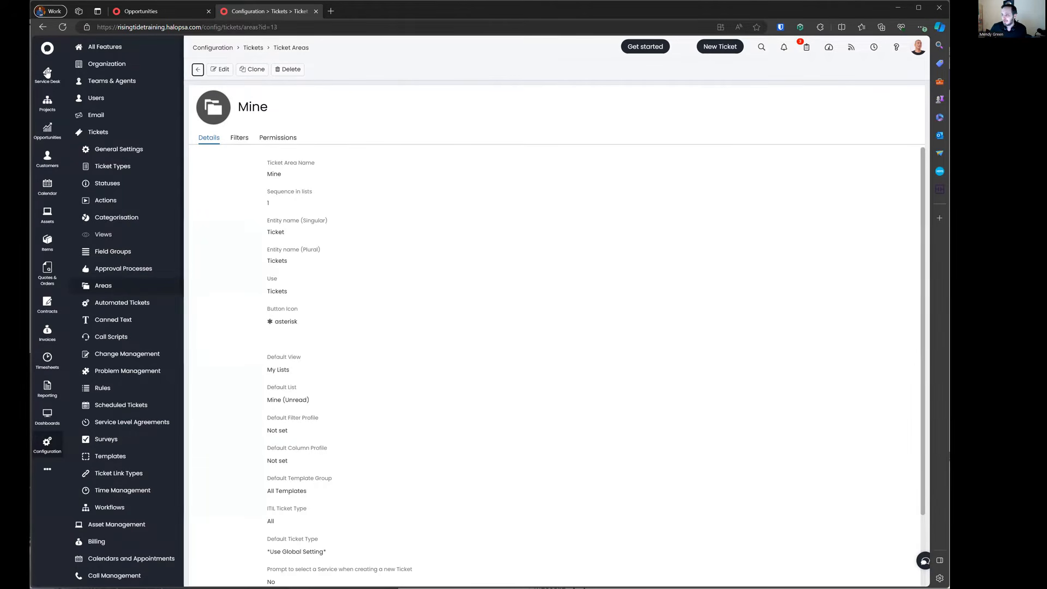
Step: Put the Mine area into edit mode and open its Filters tab
click(240, 138)
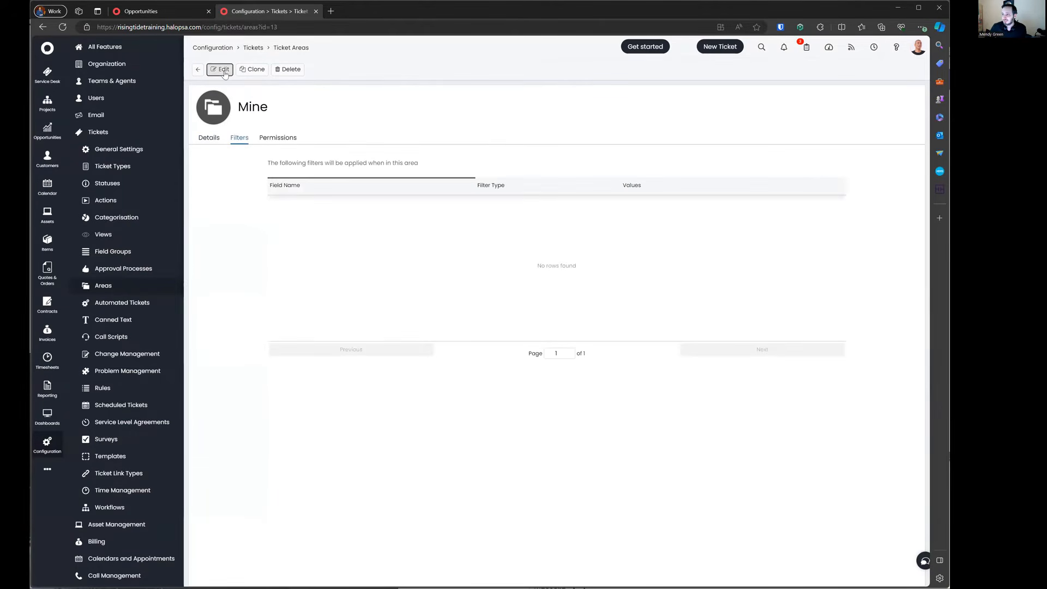
click(221, 69)
click(208, 138)
scroll(257, 253, down, 3)
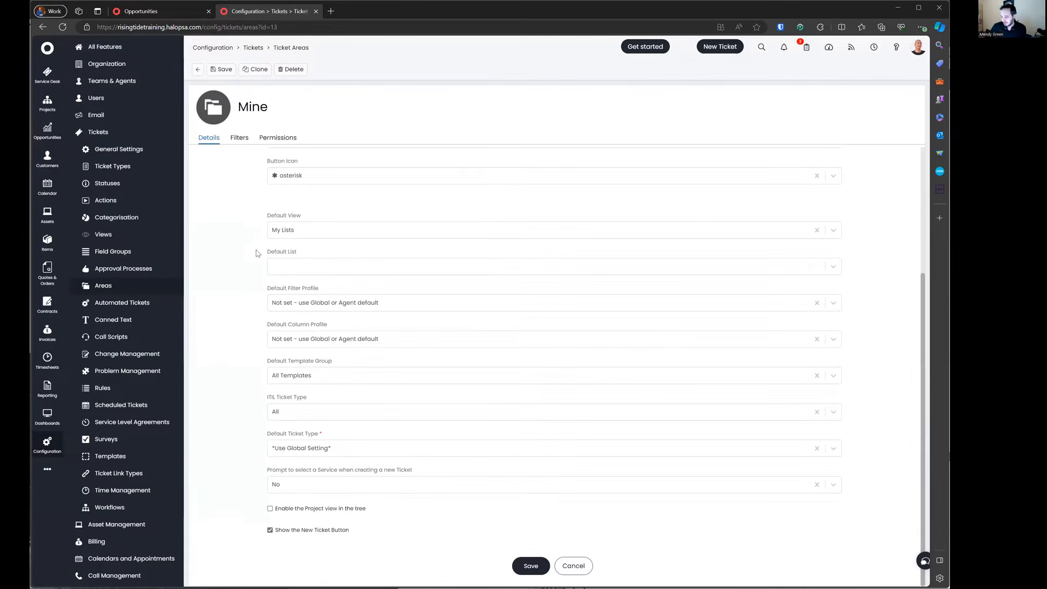
scroll(257, 252, up, 3)
click(239, 138)
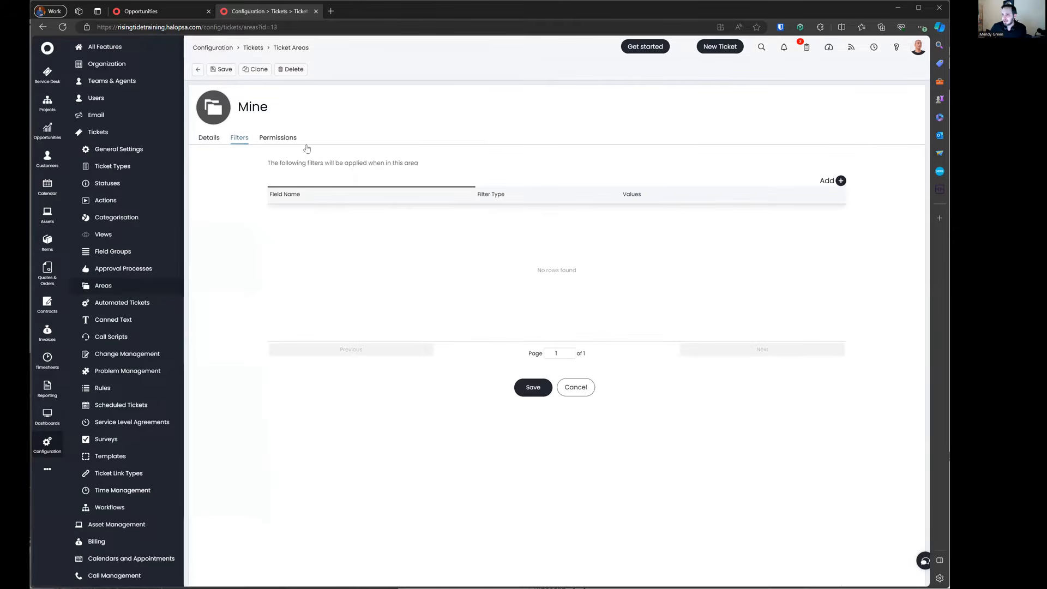
Step: Add a filter criterion: Agent Includes *Logged in Agent*
click(840, 180)
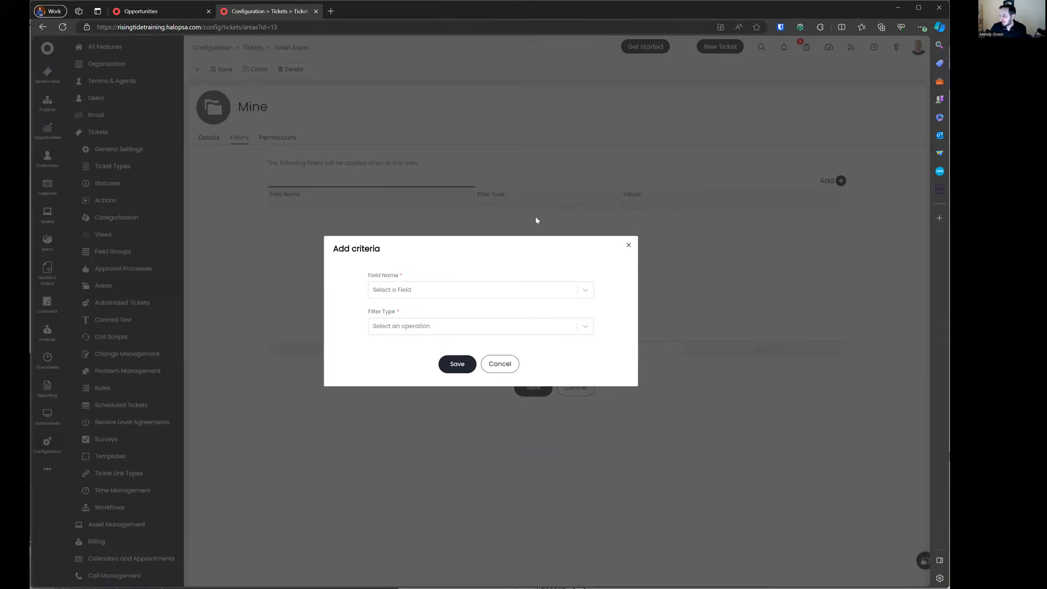
click(387, 293)
text(agent)
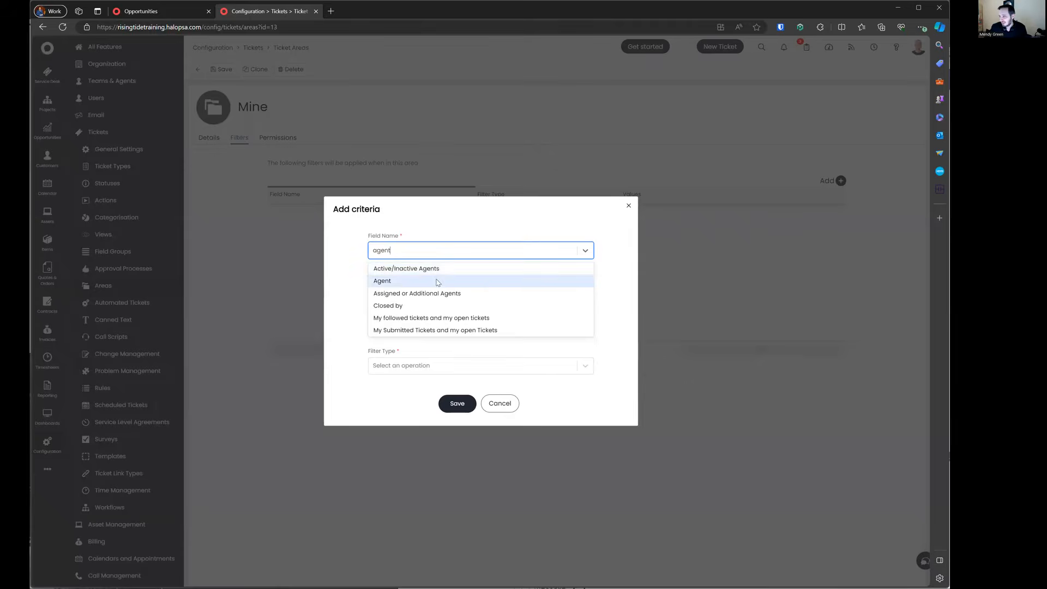
click(437, 282)
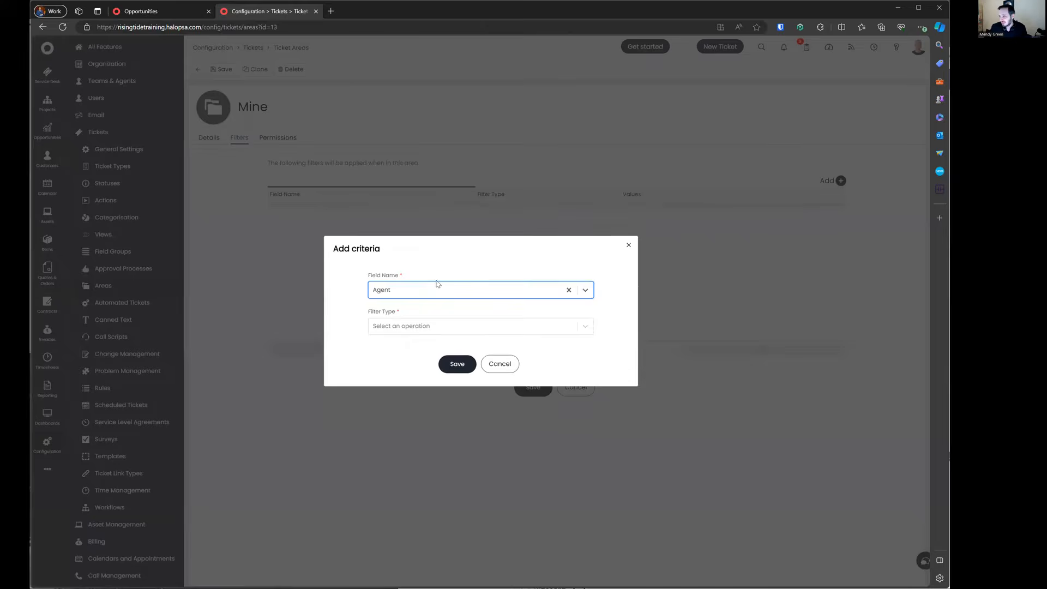
click(437, 329)
click(438, 305)
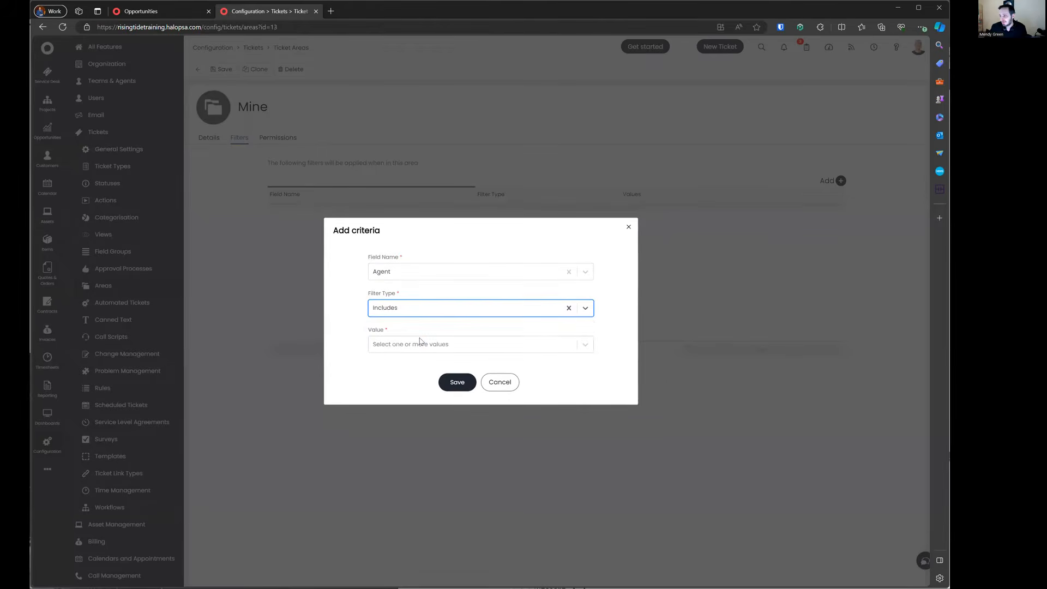
click(423, 342)
click(399, 316)
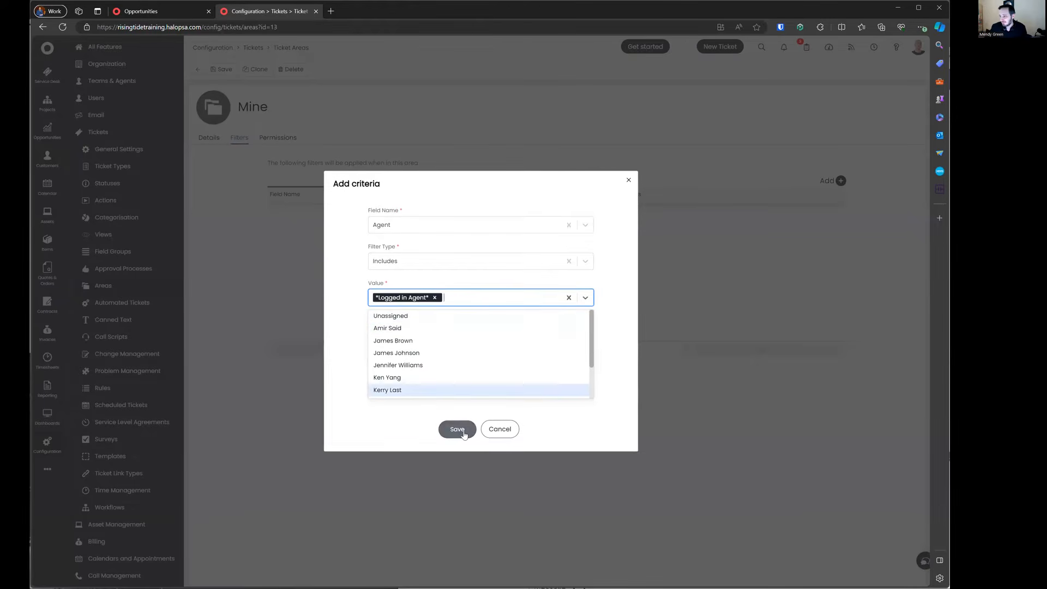
click(458, 428)
click(458, 382)
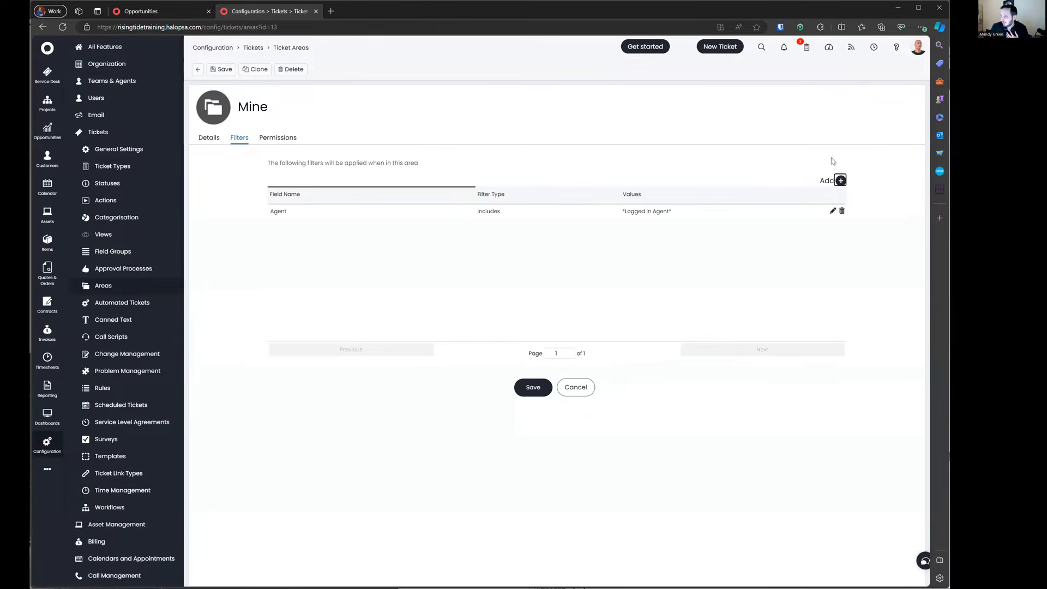
Step: Start a Team Includes criterion, then abandon it without choosing a team
click(839, 181)
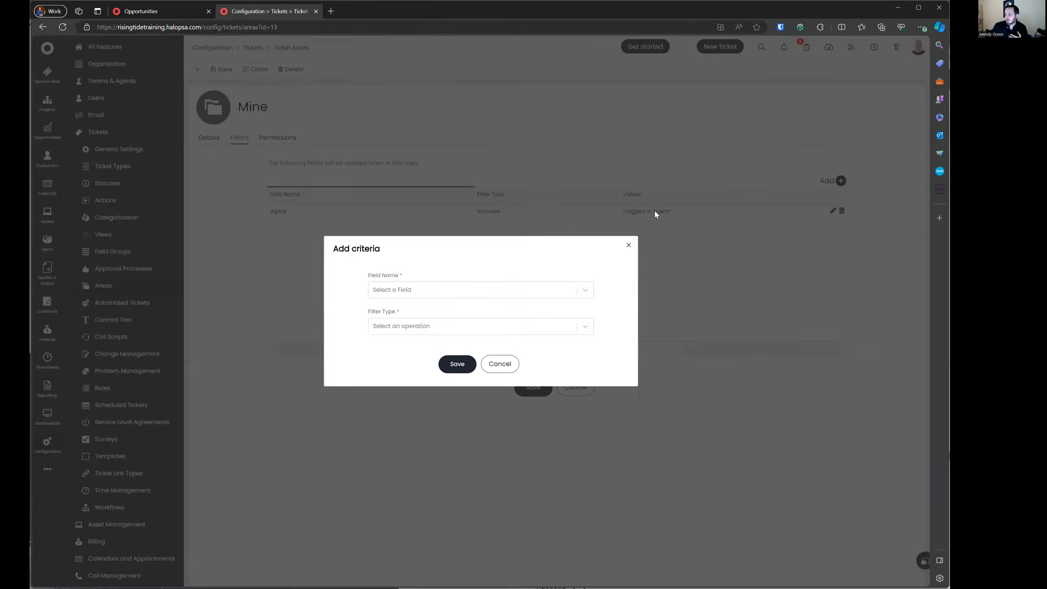
click(416, 295)
text(team)
click(417, 298)
click(416, 323)
click(419, 305)
click(409, 342)
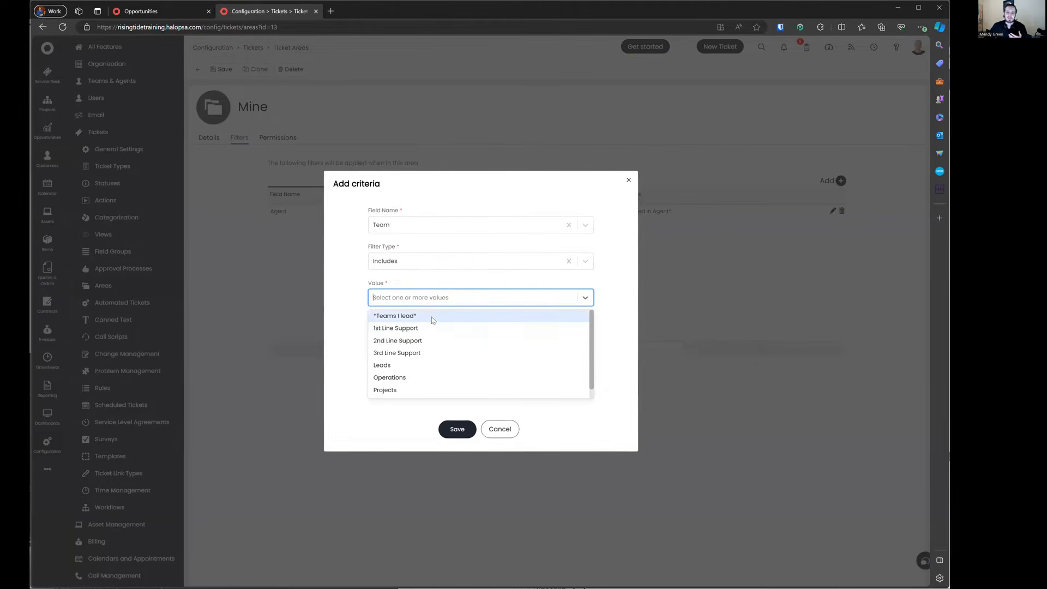
click(509, 428)
click(498, 383)
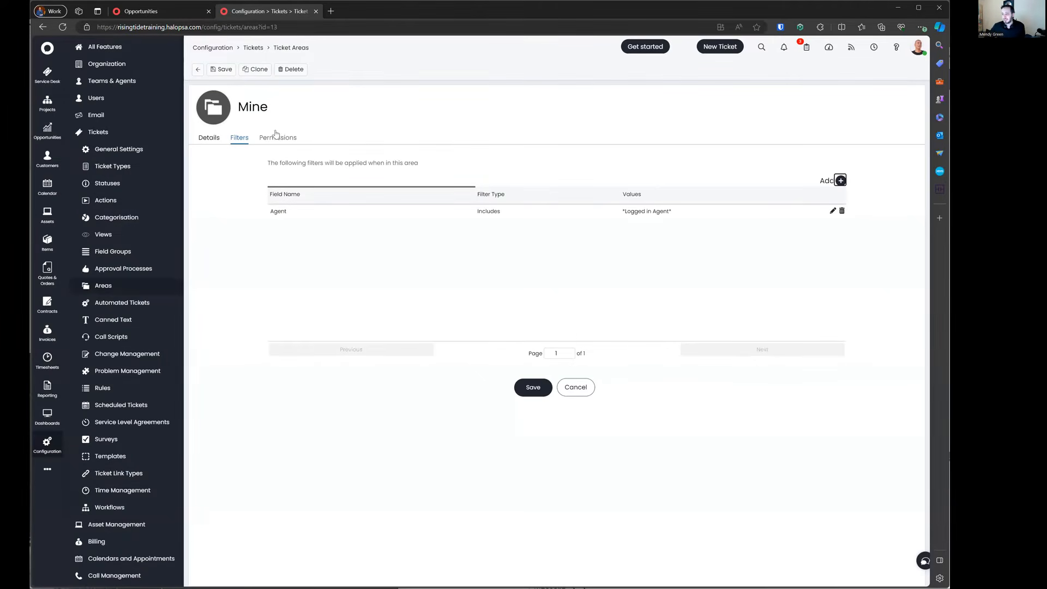
Step: Save the Mine area, reload the page, and return to the home dashboard
click(221, 69)
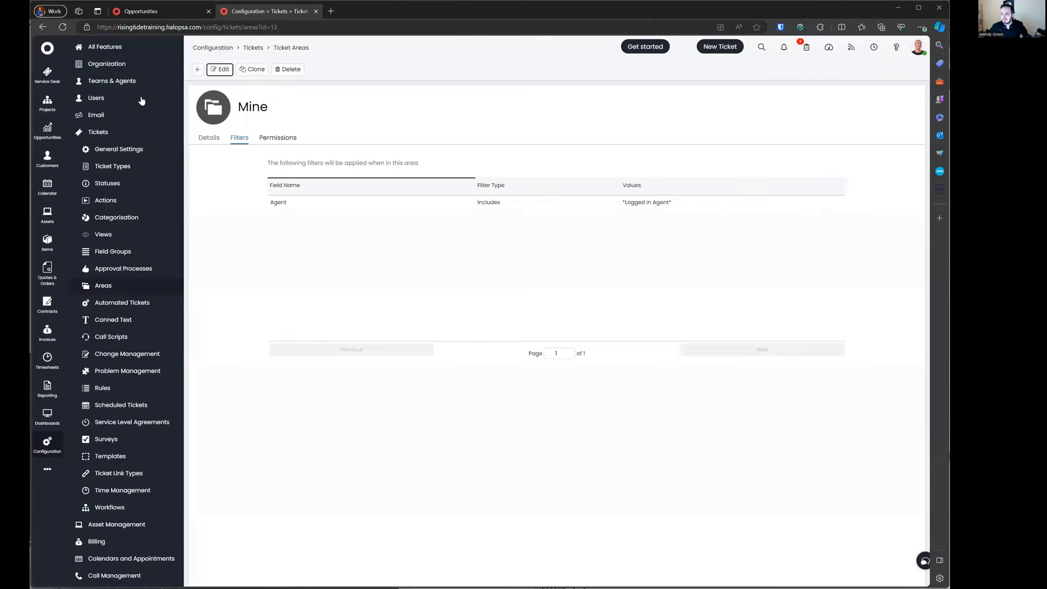
click(62, 27)
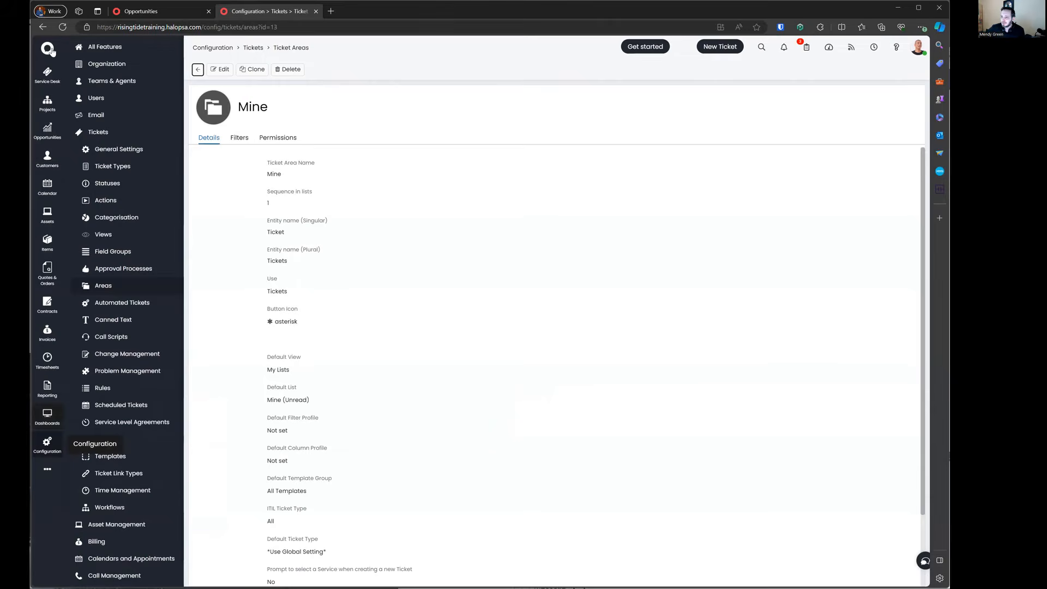
click(53, 53)
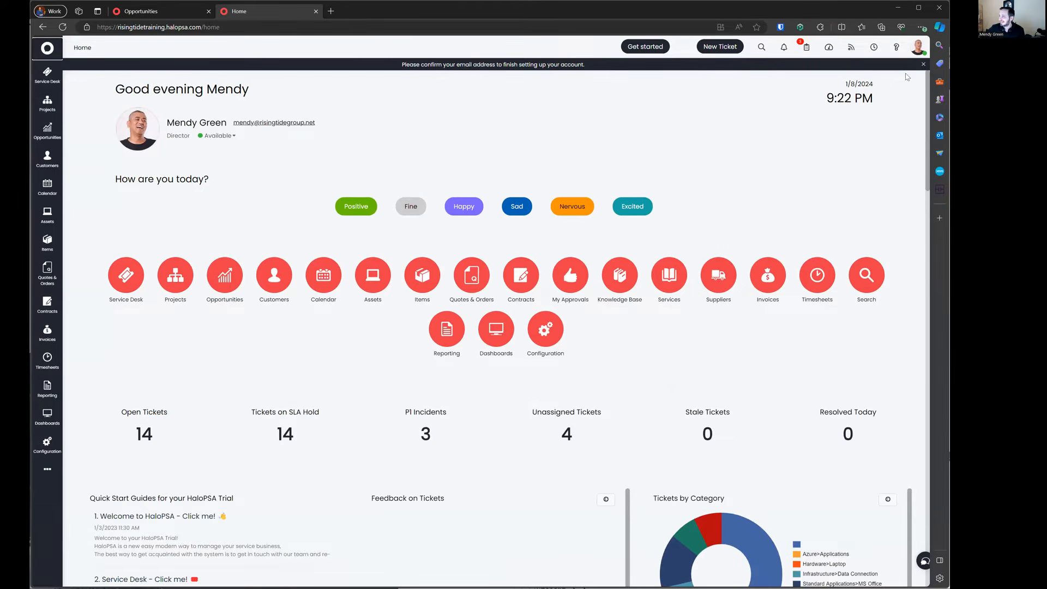
Step: Open and dismiss the email confirmation notice, then move between the Opportunities and Home tabs
click(922, 64)
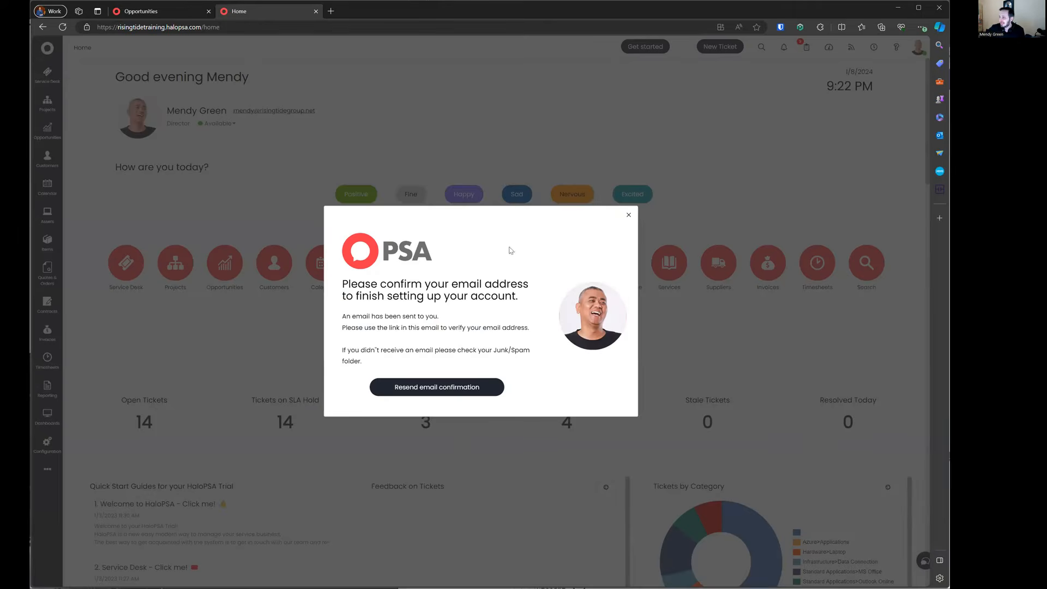
click(630, 218)
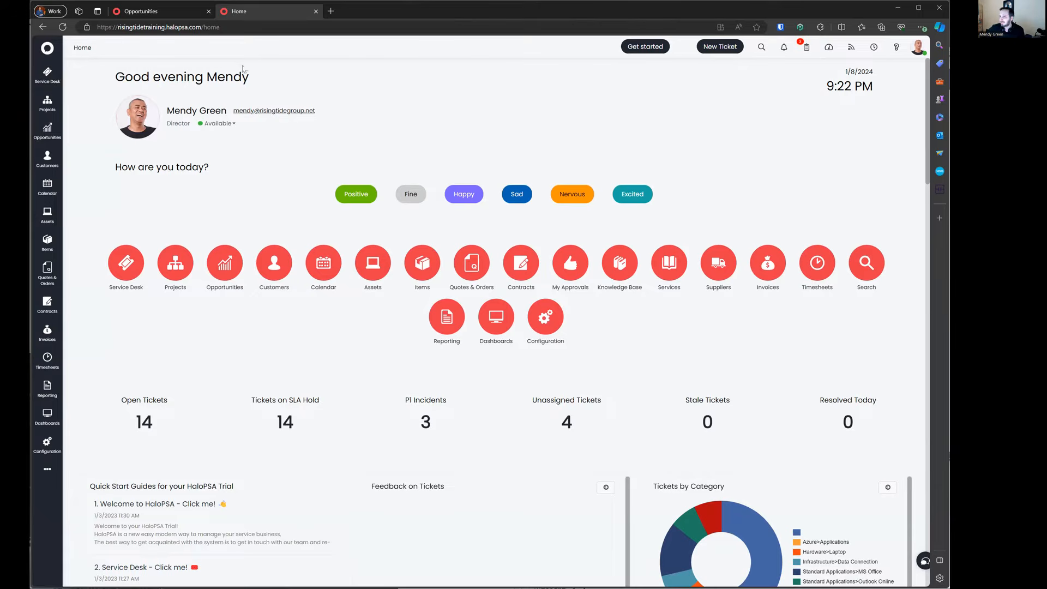
click(170, 11)
click(258, 9)
click(178, 12)
click(260, 9)
click(171, 11)
click(299, 10)
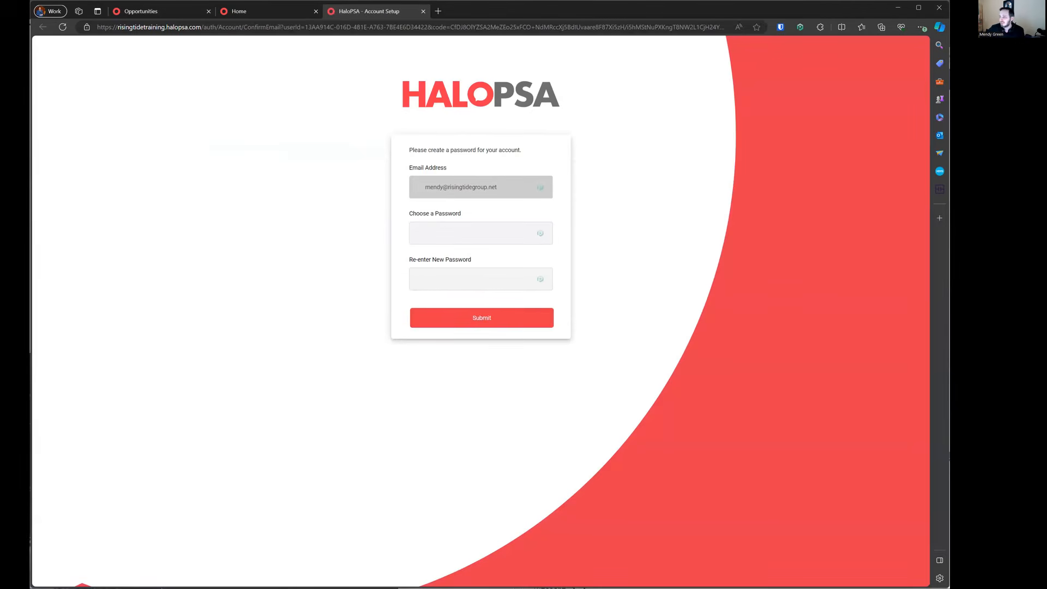
Step: Paste the new password from Bitwarden into both password fields, submit, and log back in
click(781, 27)
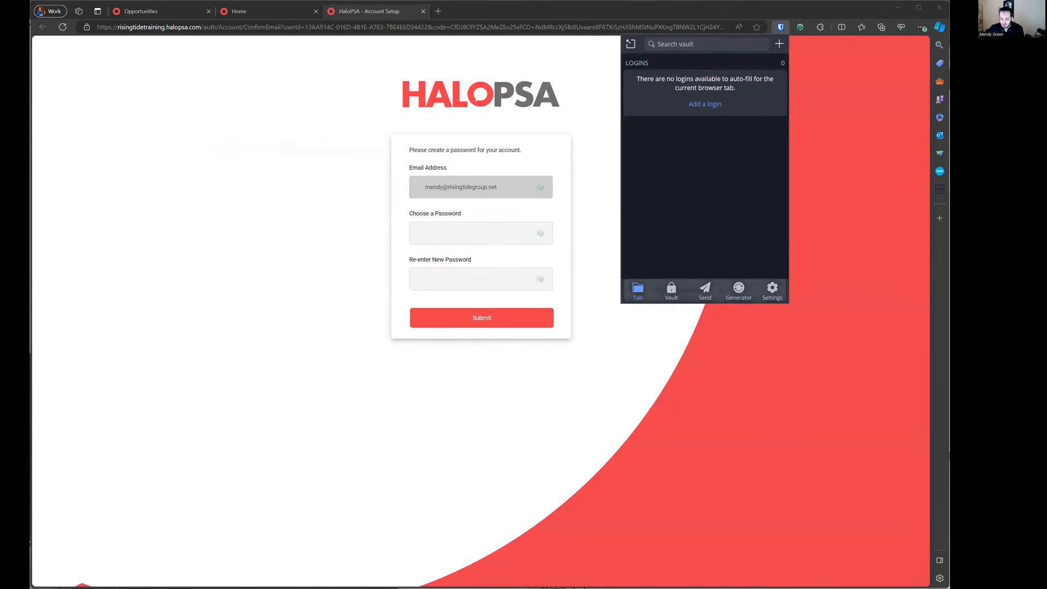
click(482, 237)
key(ctrl+v)
click(467, 272)
key(ctrl+v)
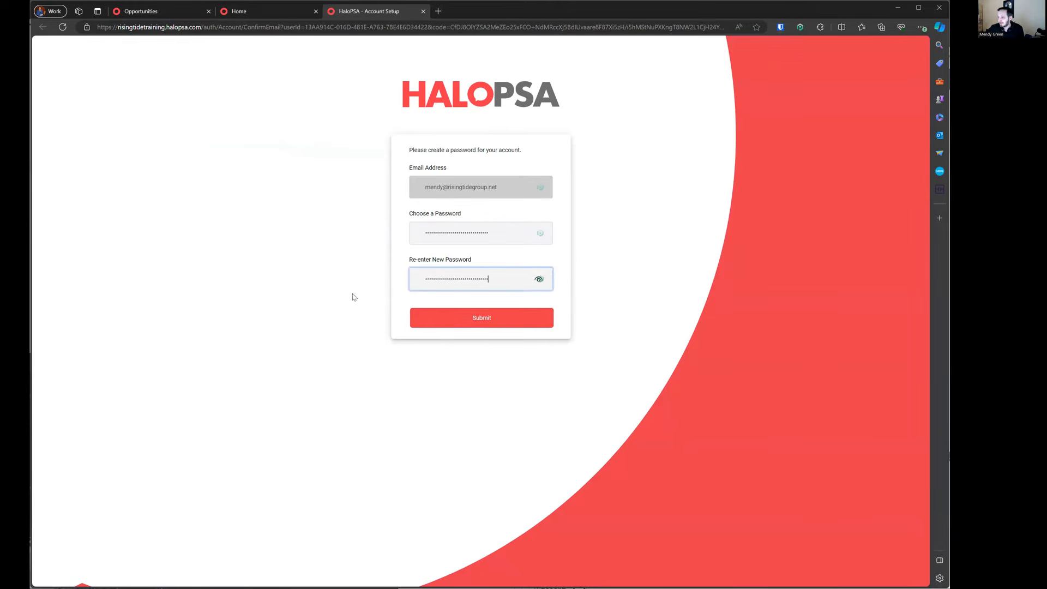
click(450, 320)
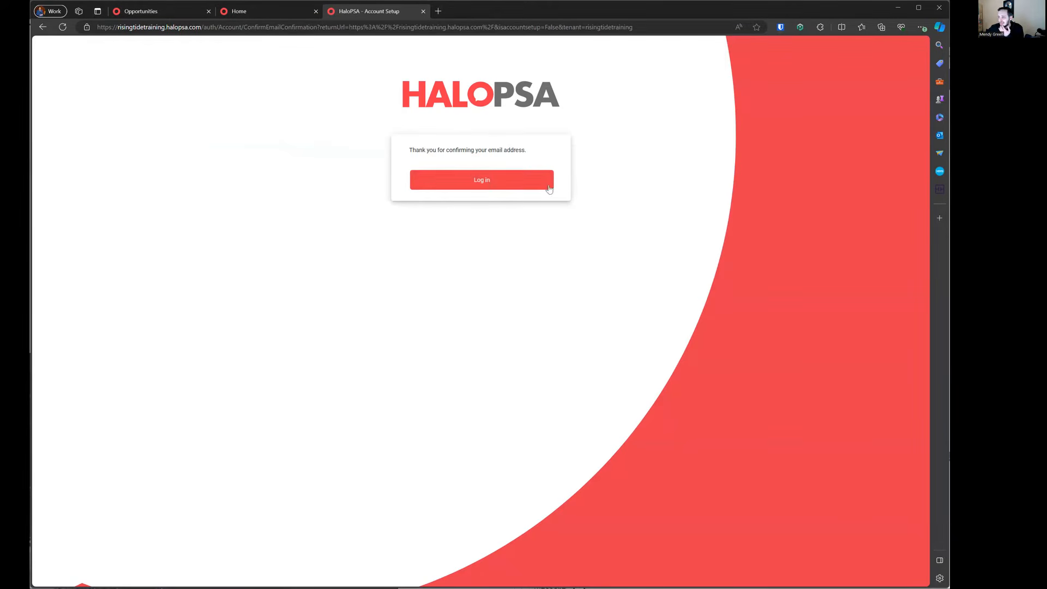
click(509, 177)
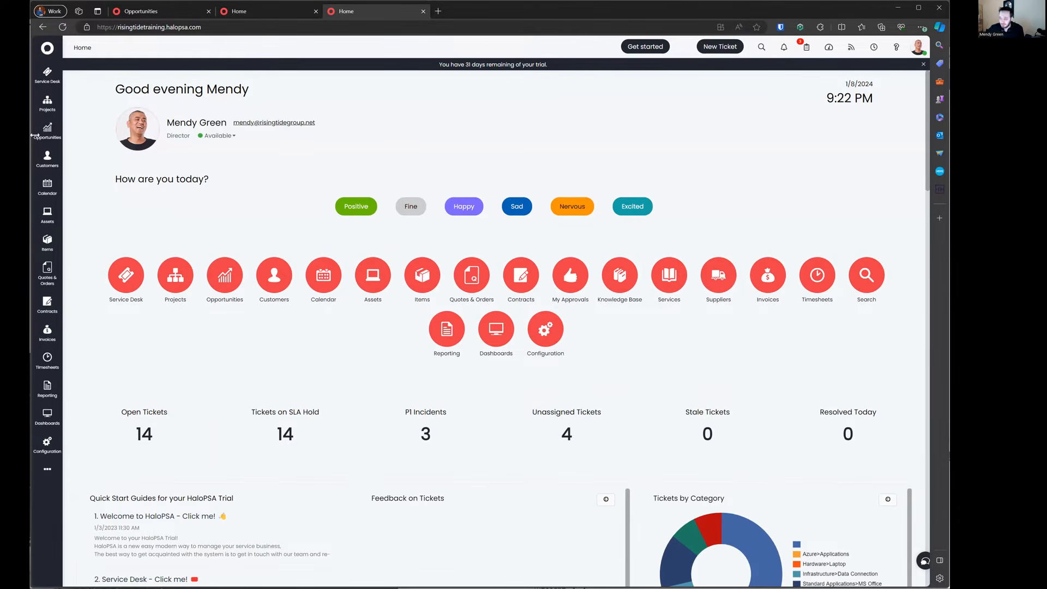
click(918, 47)
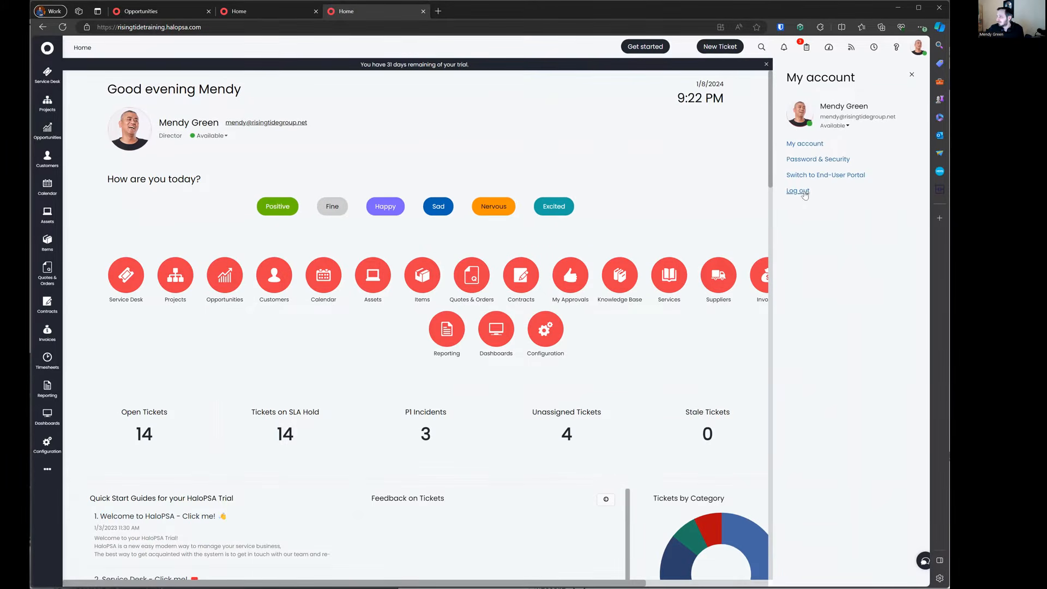
Step: Log out, then sign in again with the account email and pasted password
click(805, 191)
click(441, 186)
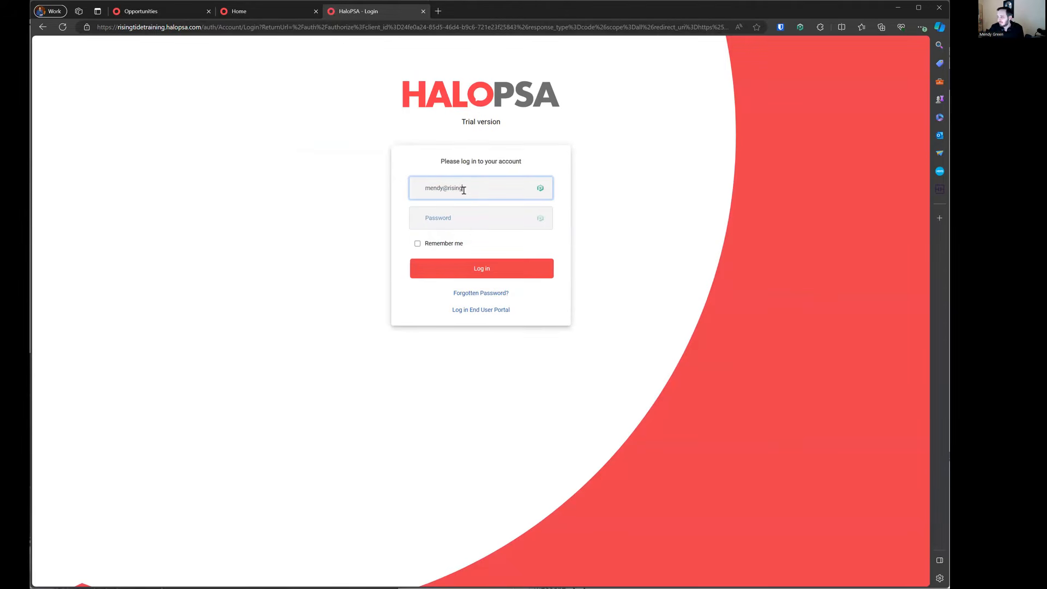
key(Tab)
key(ctrl+v)
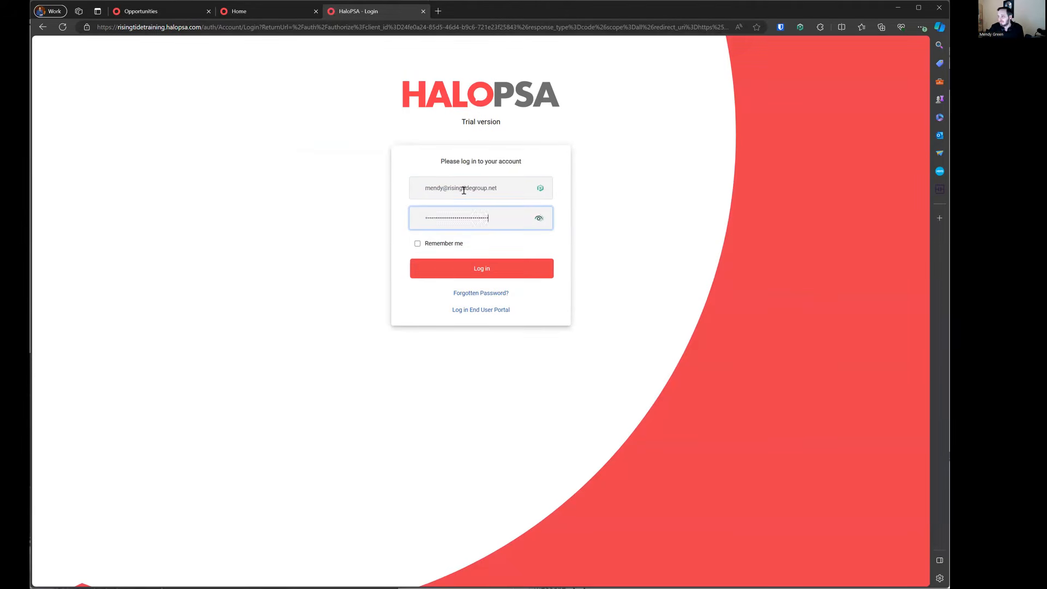
key(Return)
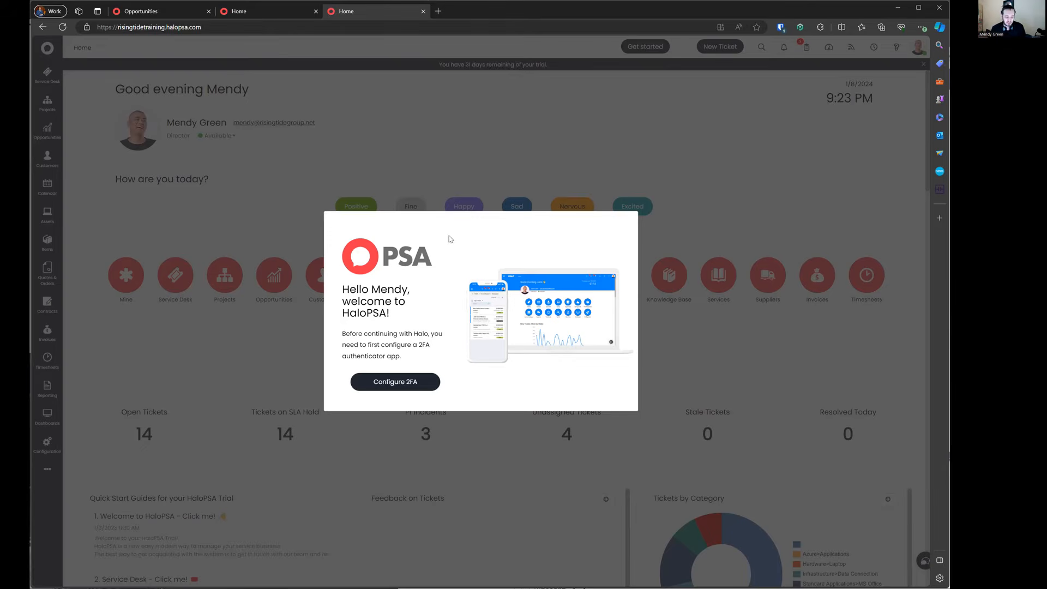
Step: Dismiss the Configure 2FA dialog and expand the sidebar's remaining shortcuts
key(Escape)
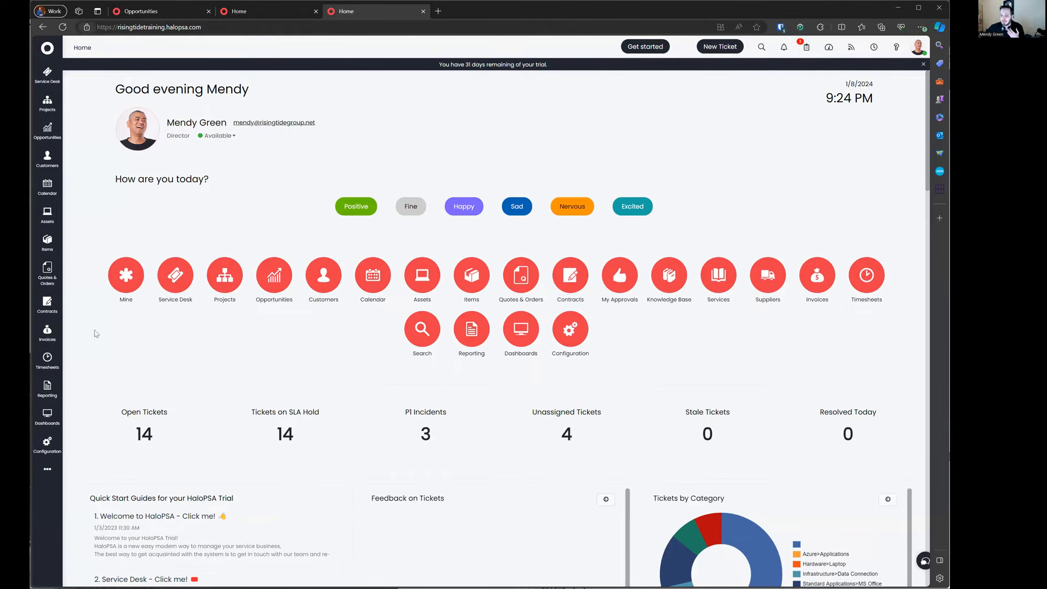
click(47, 467)
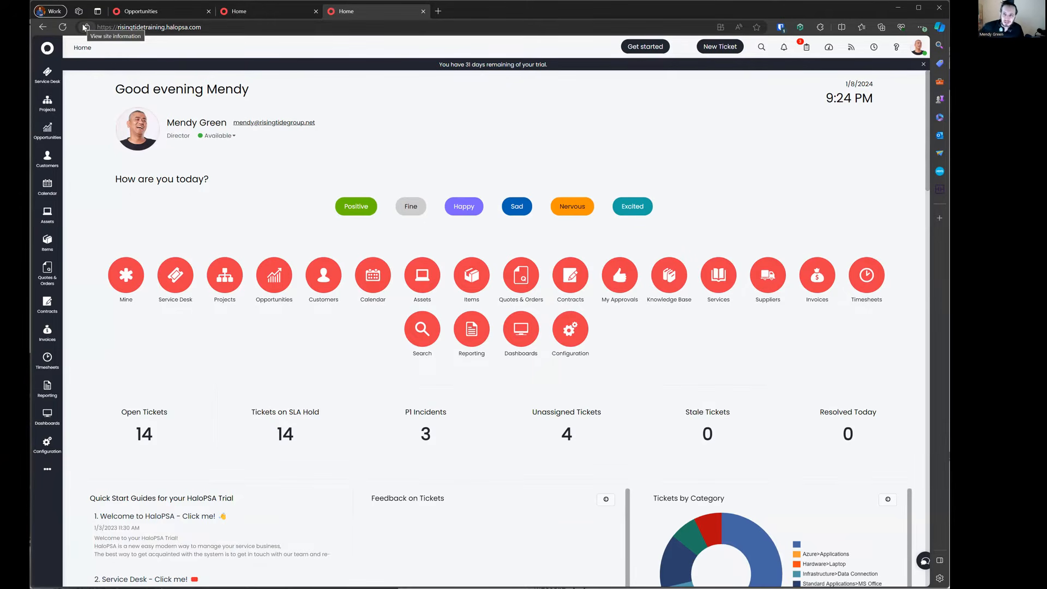
Step: Remove the risingtidetraining.halopsa.com and halopsa.com cookies in Edge, then reload the page
click(85, 27)
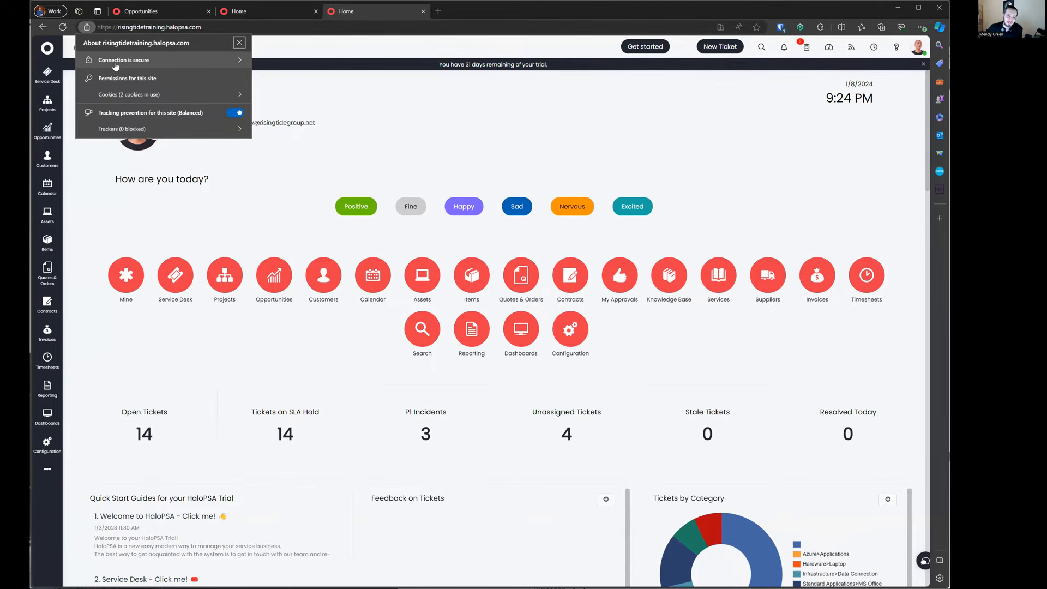
click(133, 97)
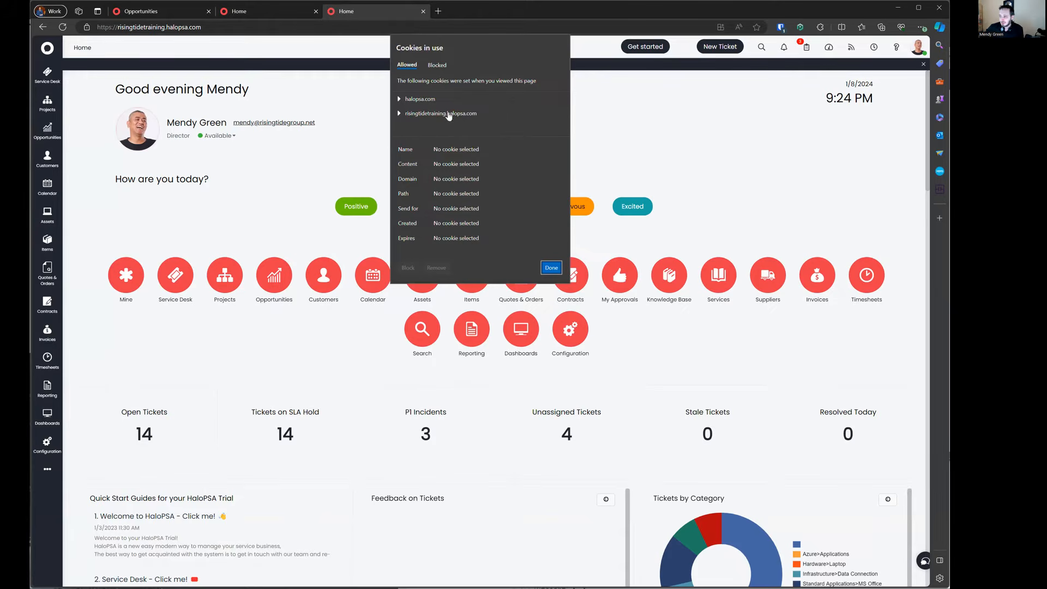
click(450, 113)
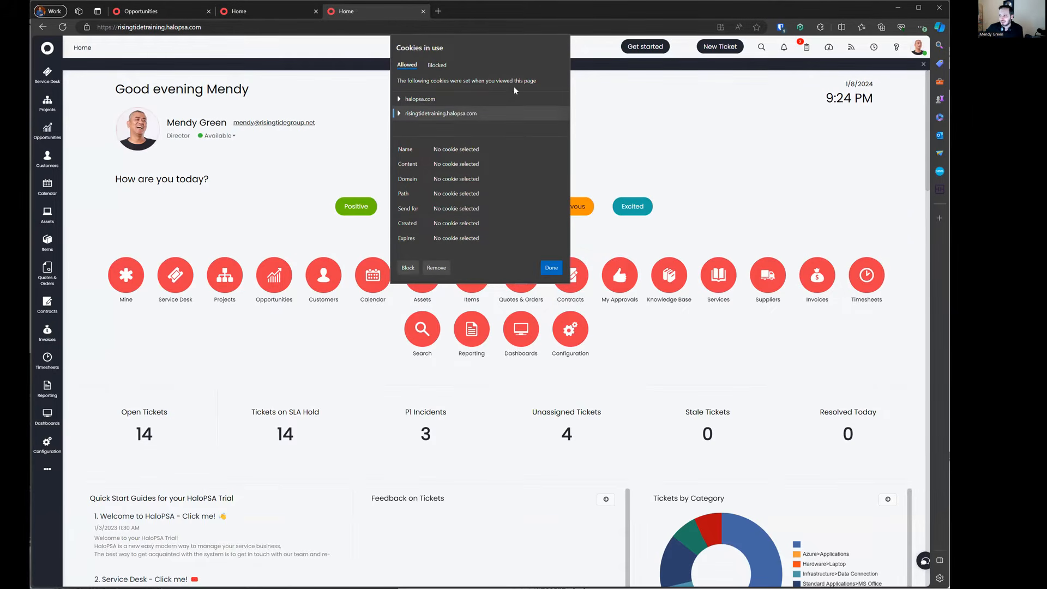
click(551, 269)
click(87, 27)
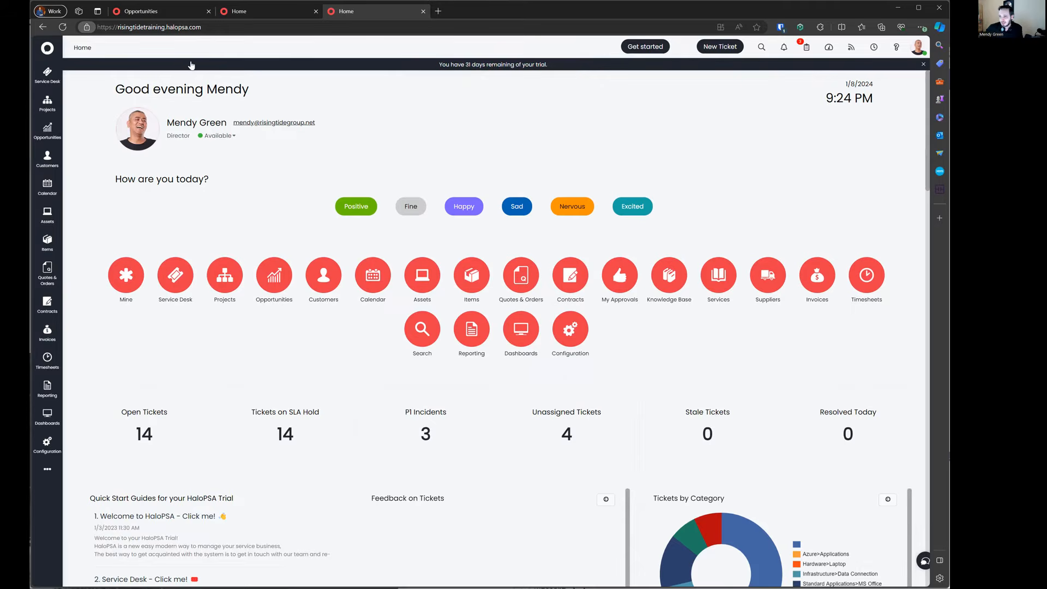
click(154, 96)
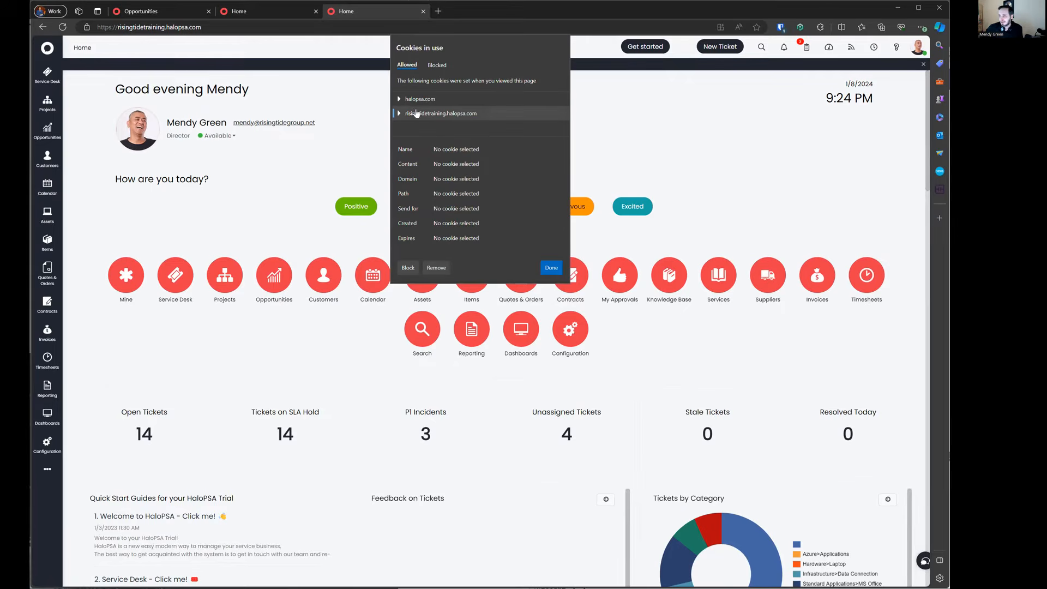
click(437, 268)
click(437, 268)
click(551, 268)
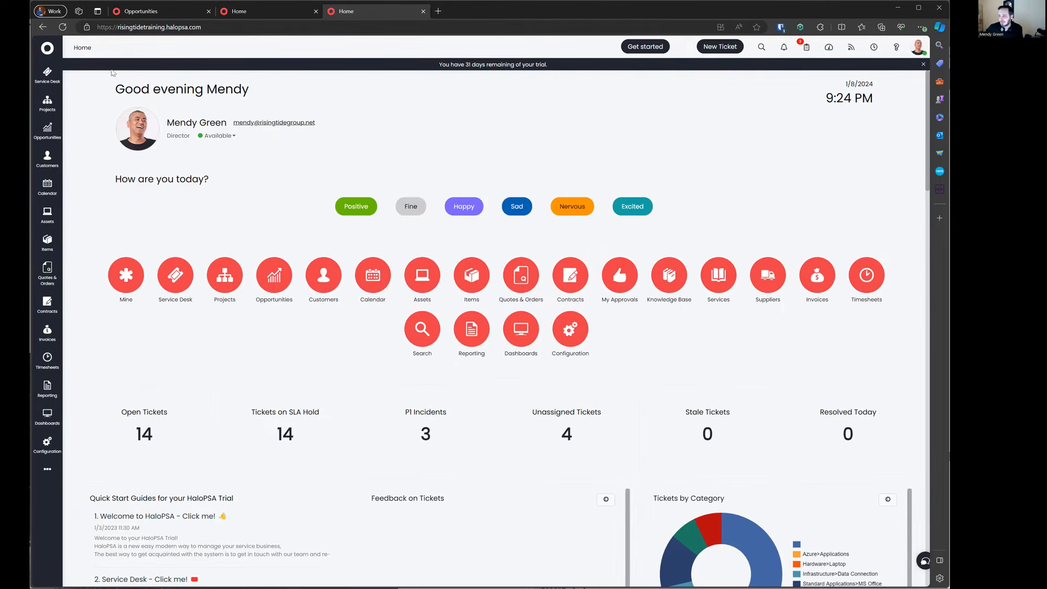
click(62, 27)
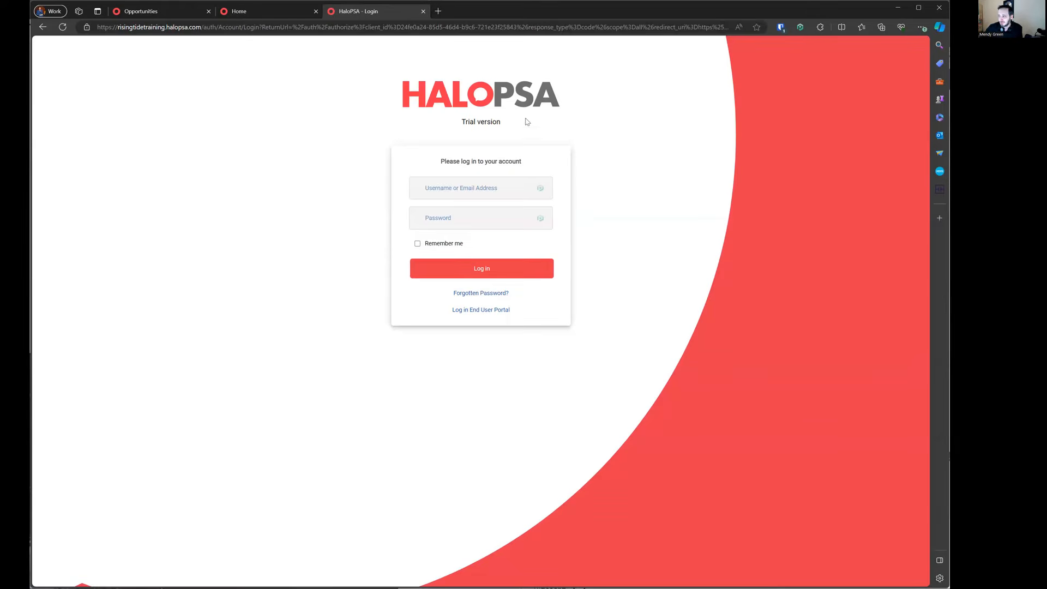
Step: Log in with the account email and the Bitwarden-saved password
click(485, 187)
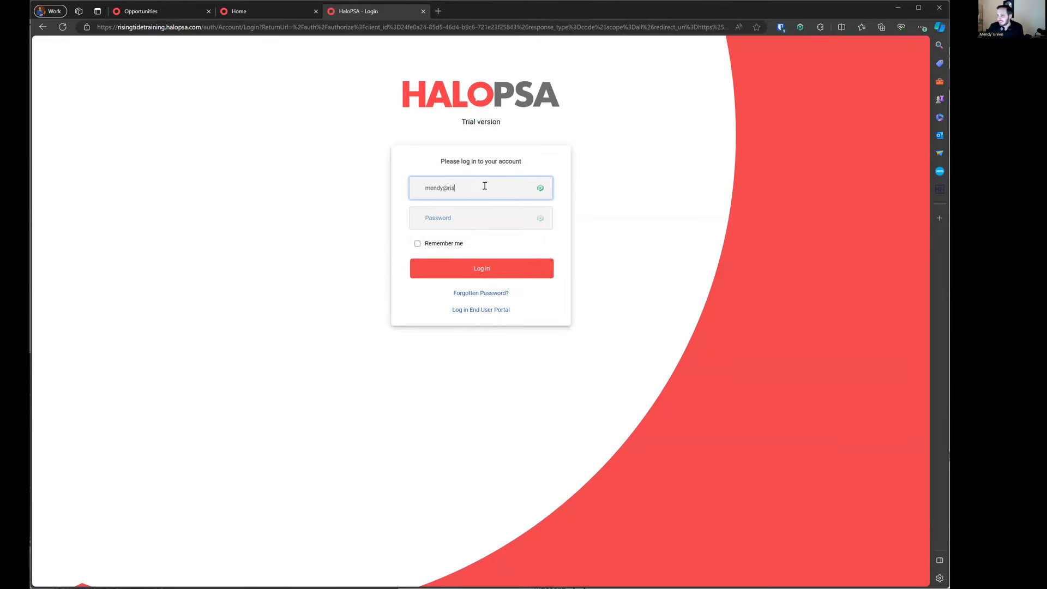
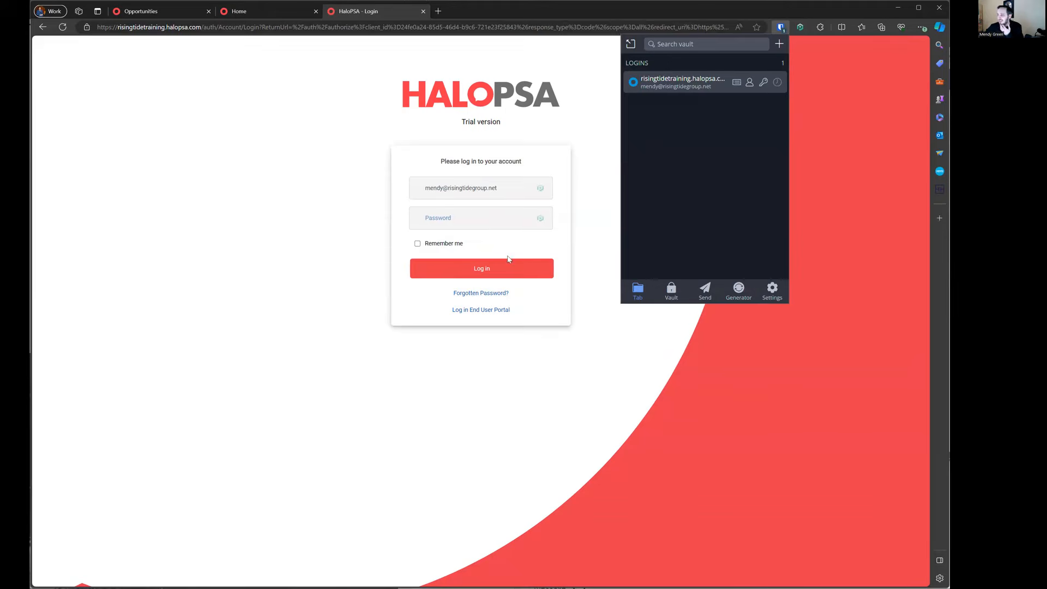
click(688, 82)
key(Return)
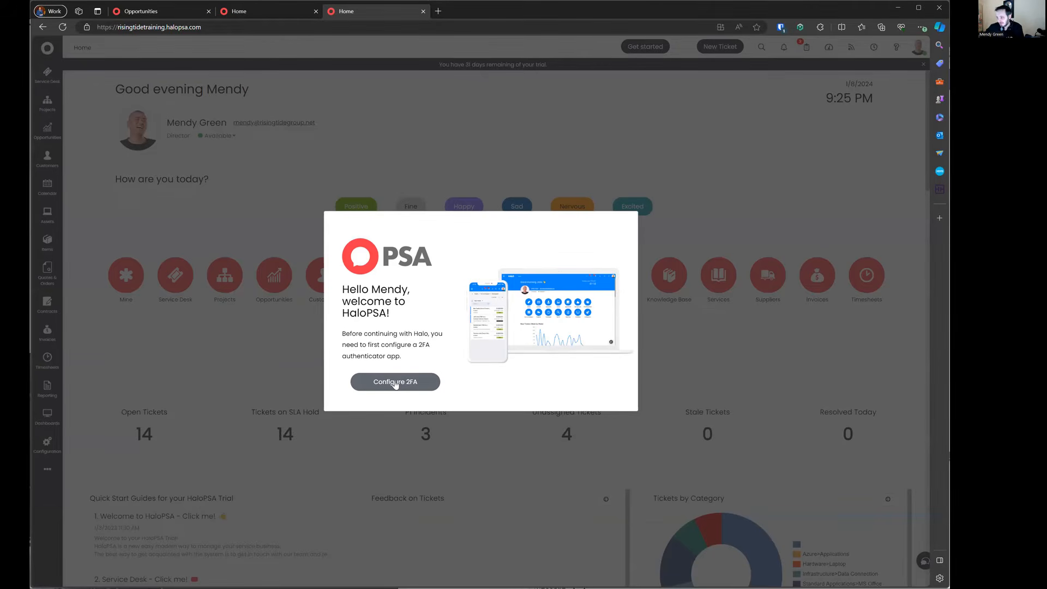
Step: Reload the dashboard to clear the 2FA prompt, then log out from the account panel
click(314, 27)
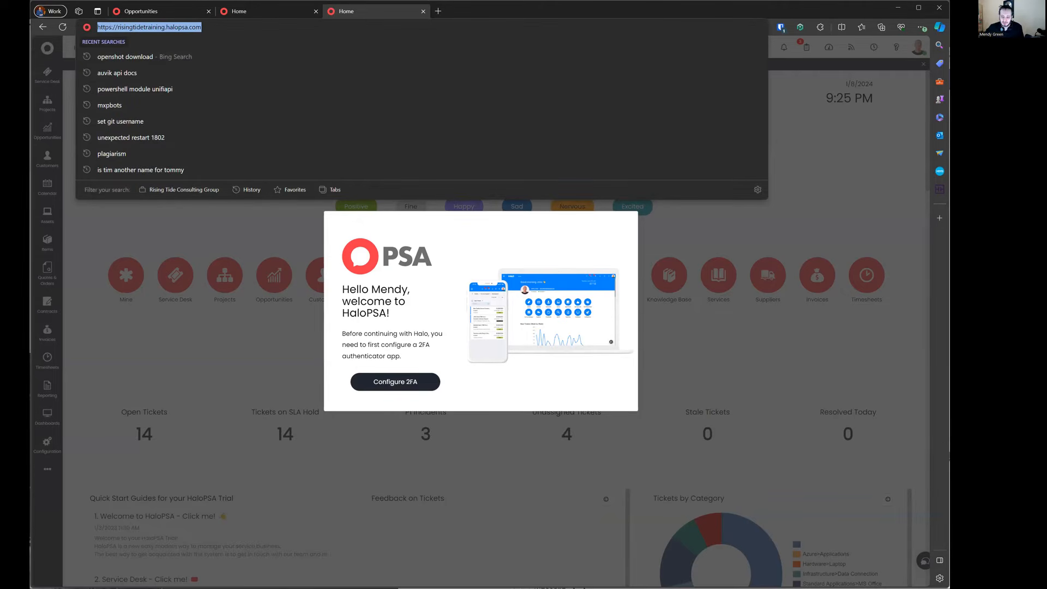
key(alt+Tab)
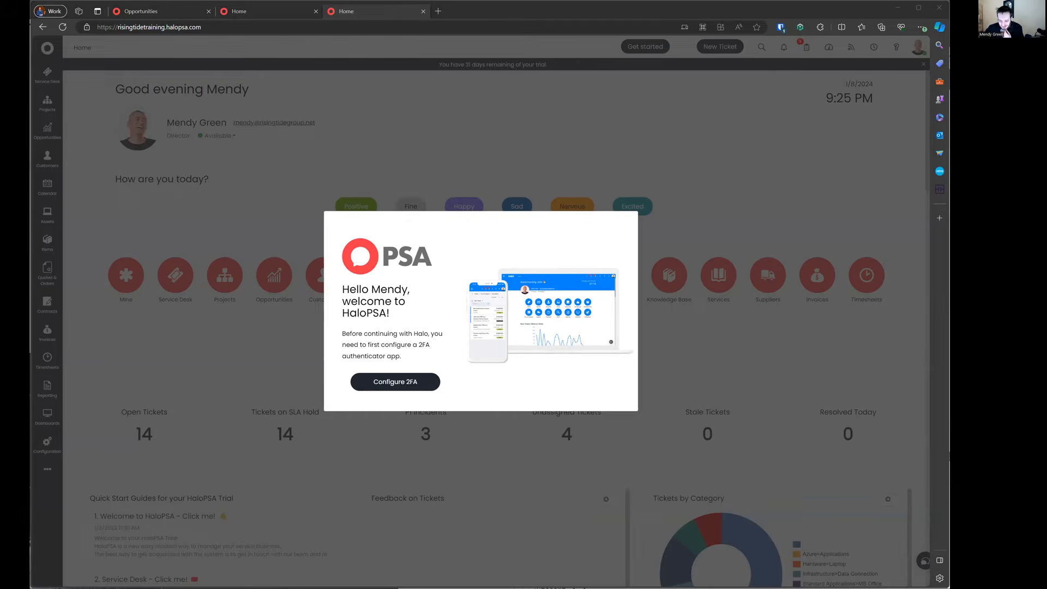
click(438, 249)
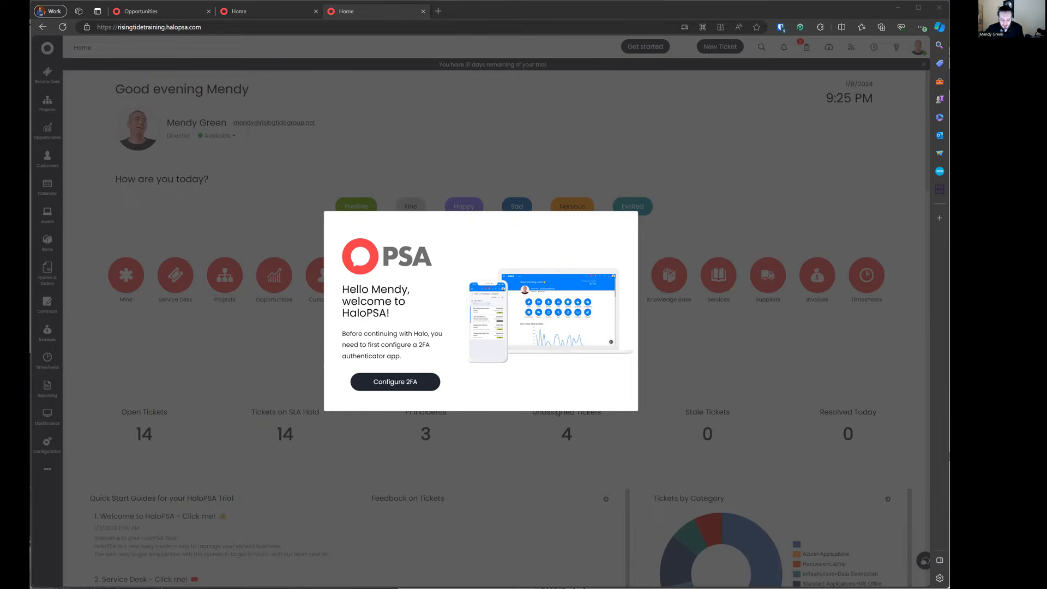
click(63, 27)
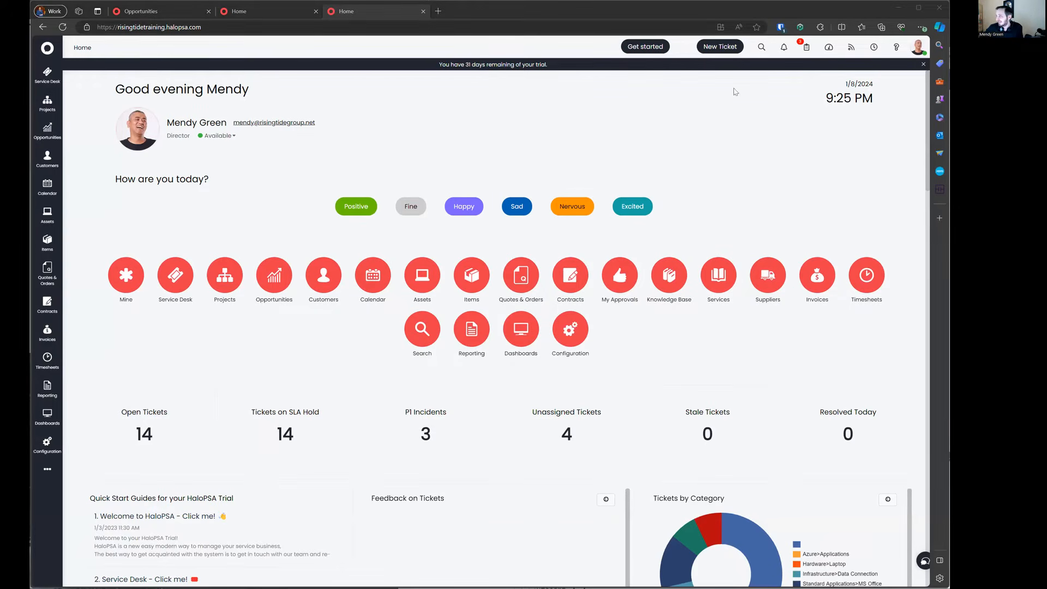
click(918, 47)
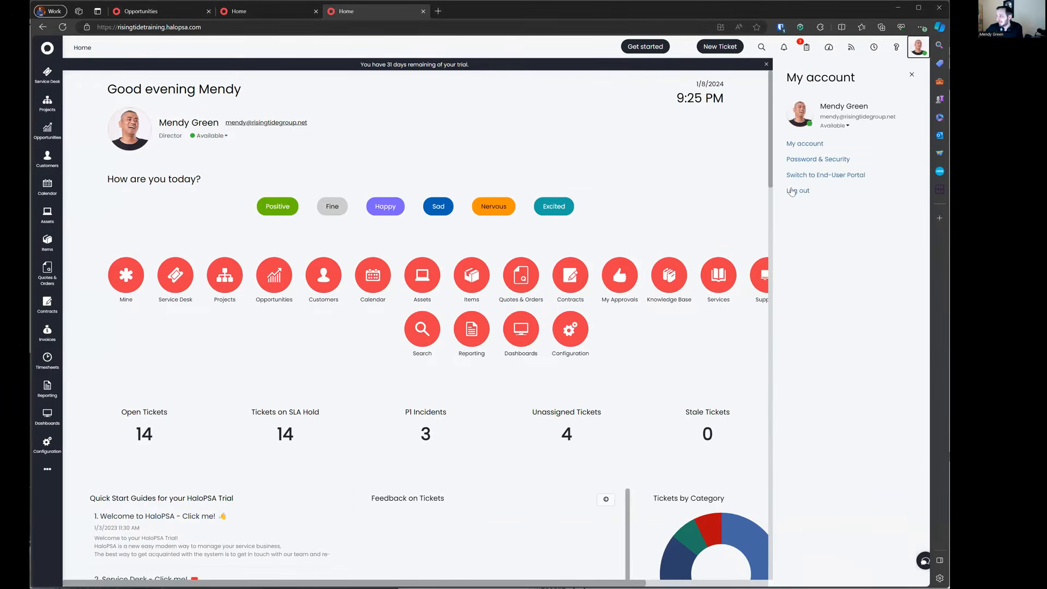
click(796, 191)
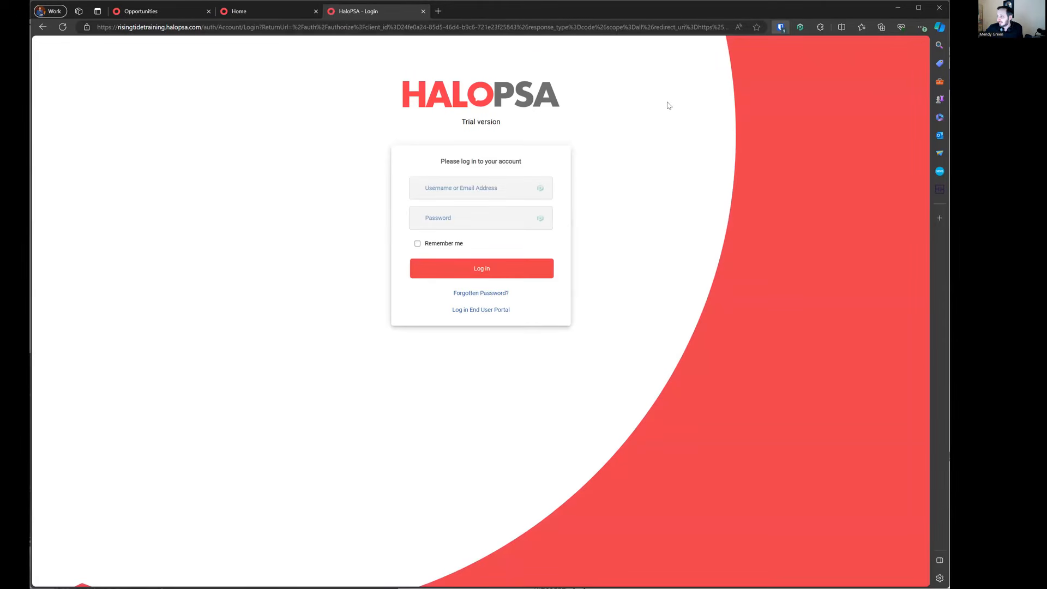
Step: Sign in with the saved account and Bitwarden-filled verification code, then open Configuration
click(482, 269)
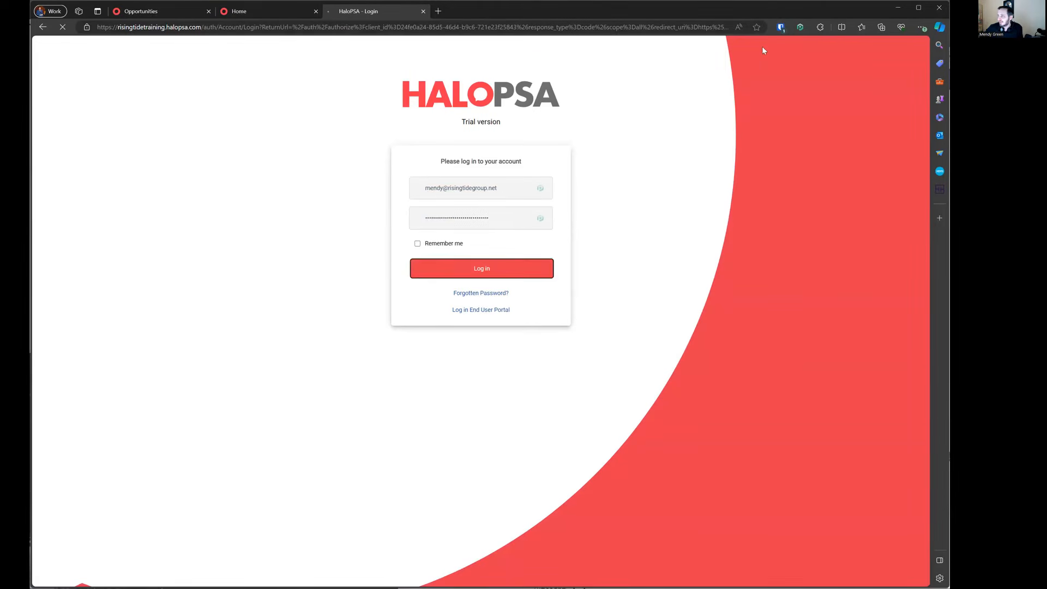
click(780, 28)
click(671, 79)
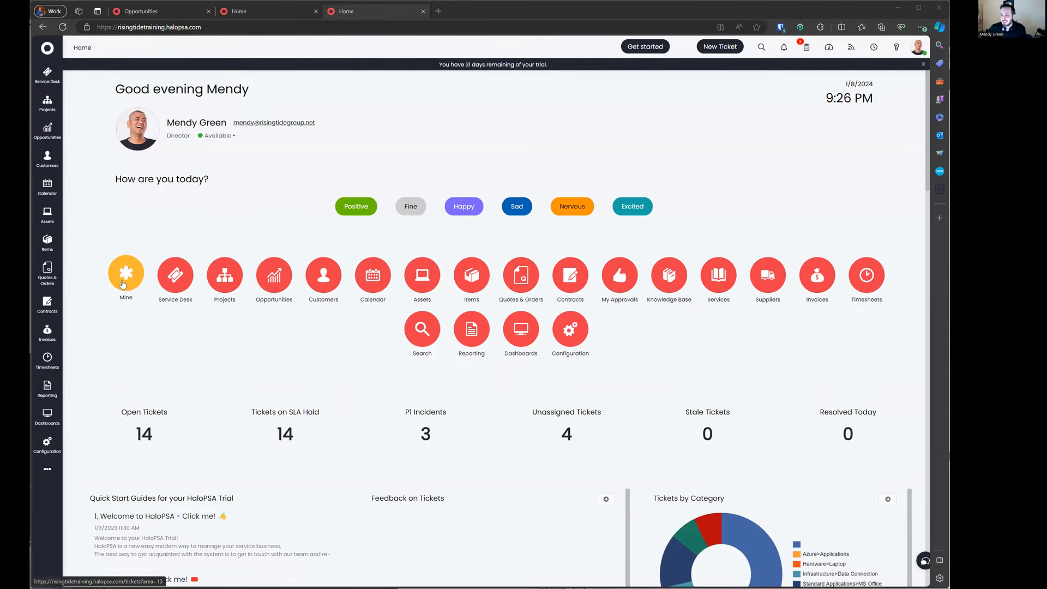
click(50, 469)
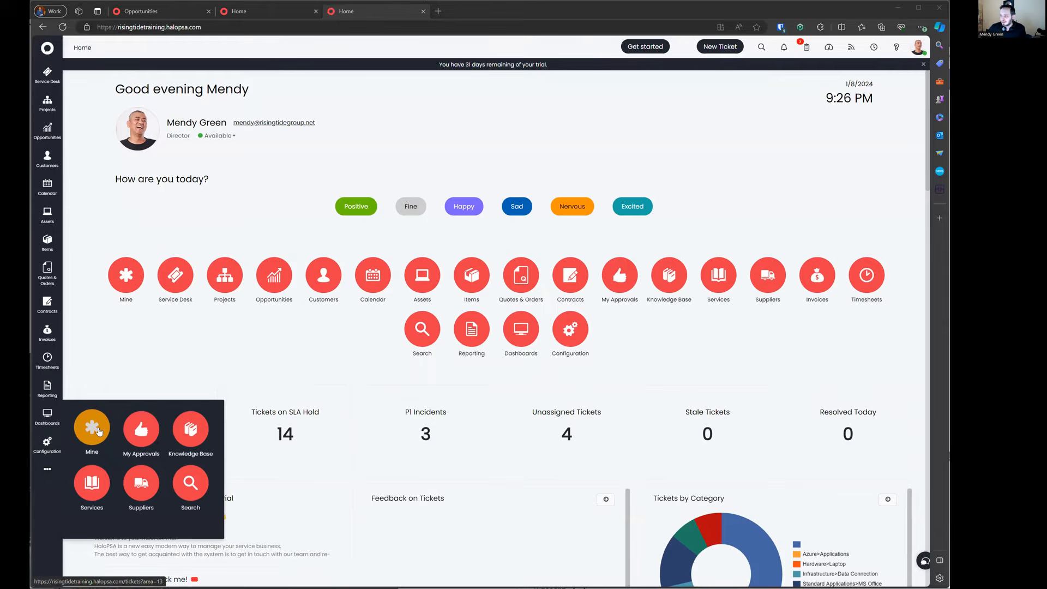
click(571, 330)
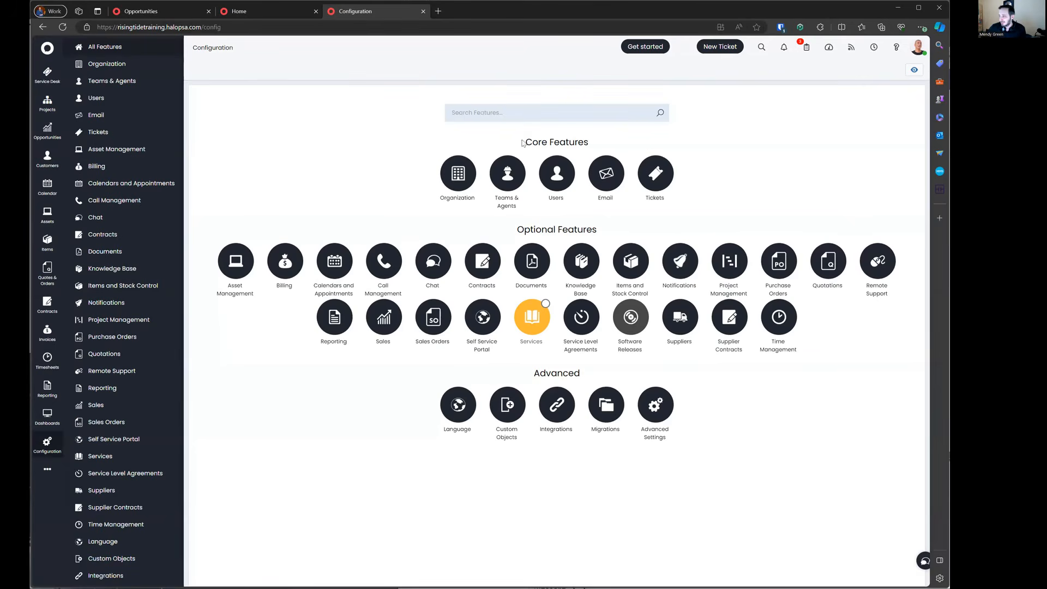
Step: Find Advanced Settings and start editing the Default Layout profile's button layout
click(506, 119)
text(advance)
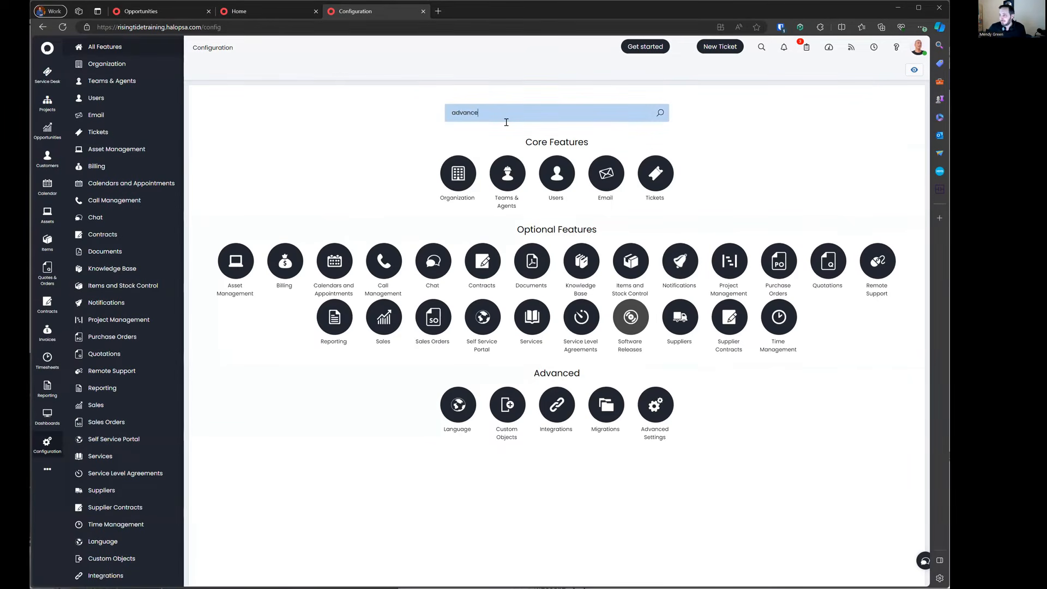
text(d)
click(556, 172)
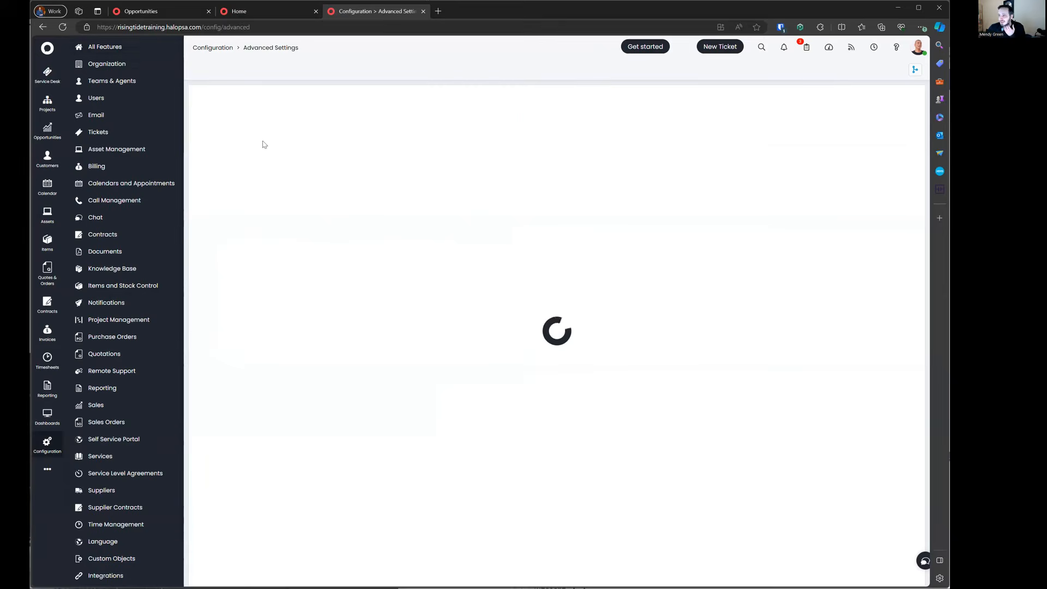
scroll(315, 190, down, 20)
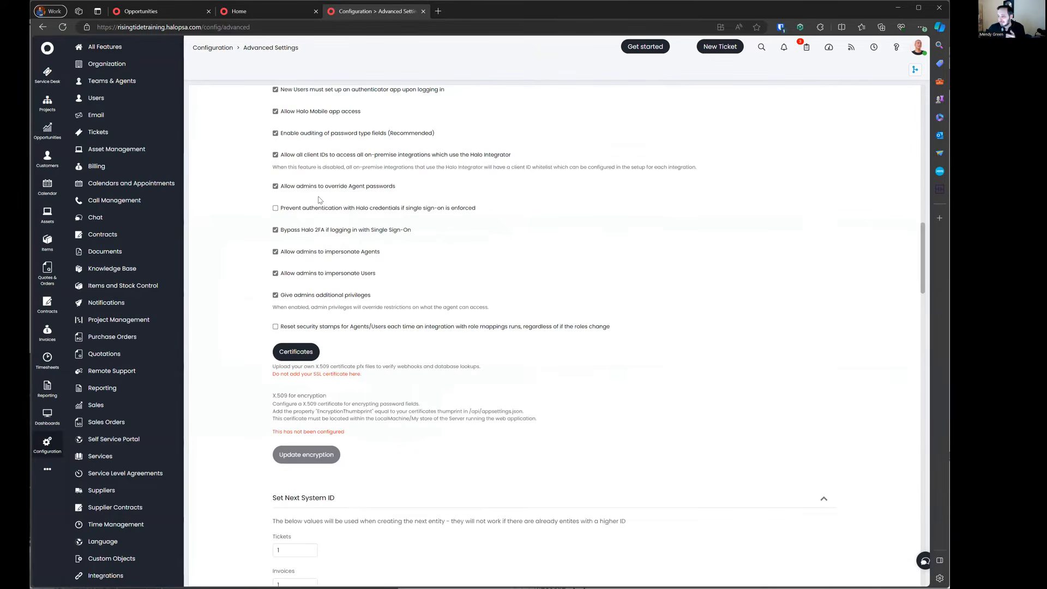
scroll(320, 206, down, 15)
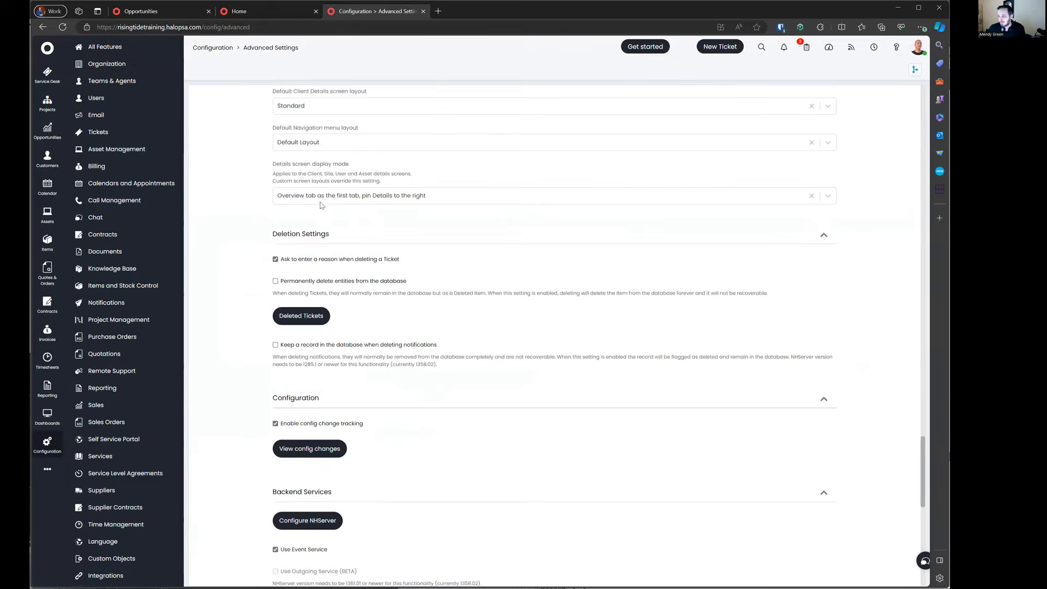
click(321, 283)
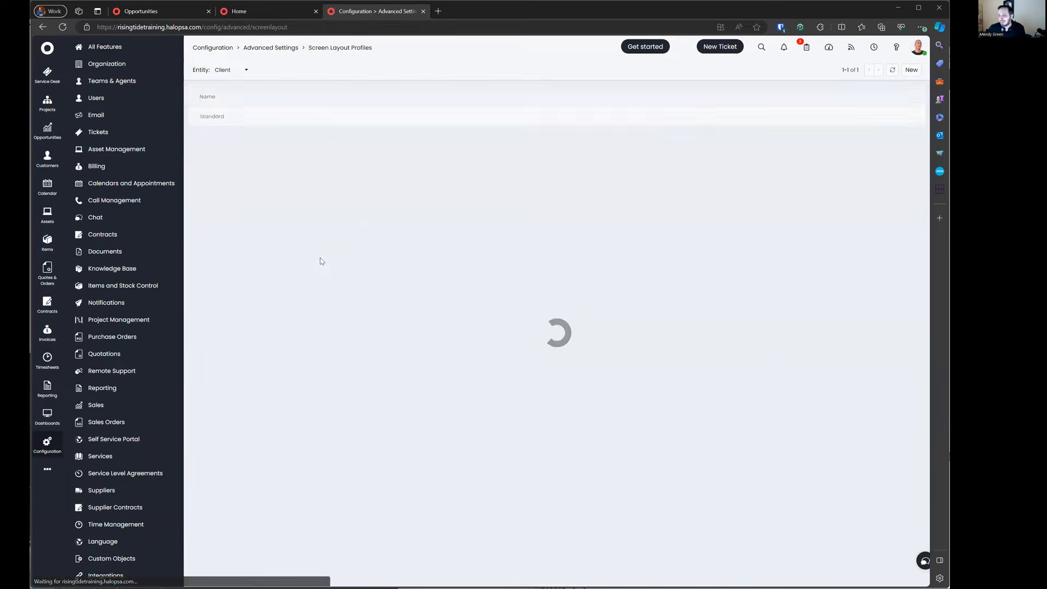
click(239, 72)
click(239, 100)
click(235, 108)
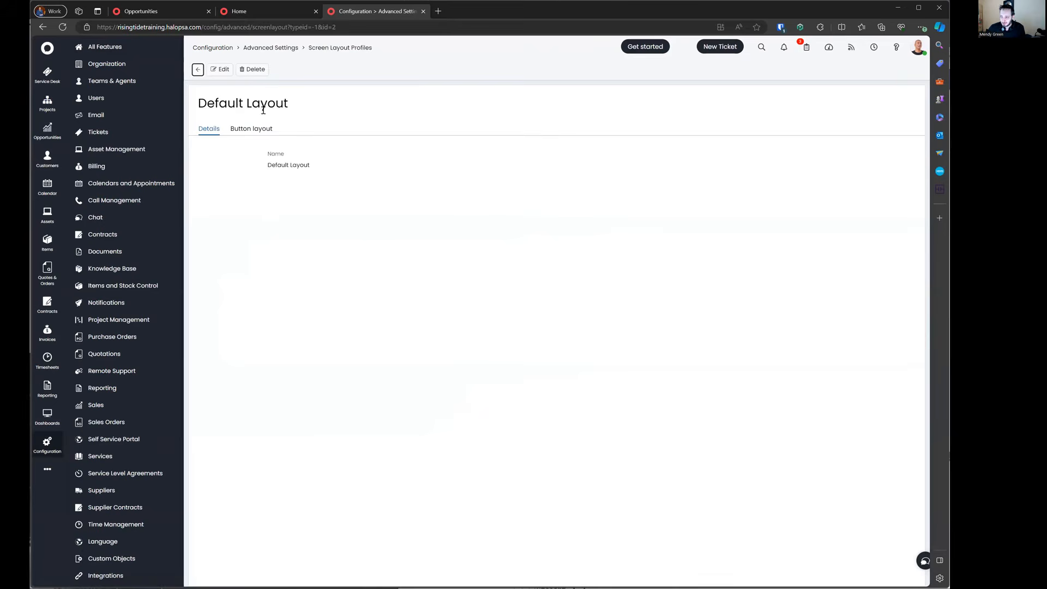
click(248, 128)
click(221, 69)
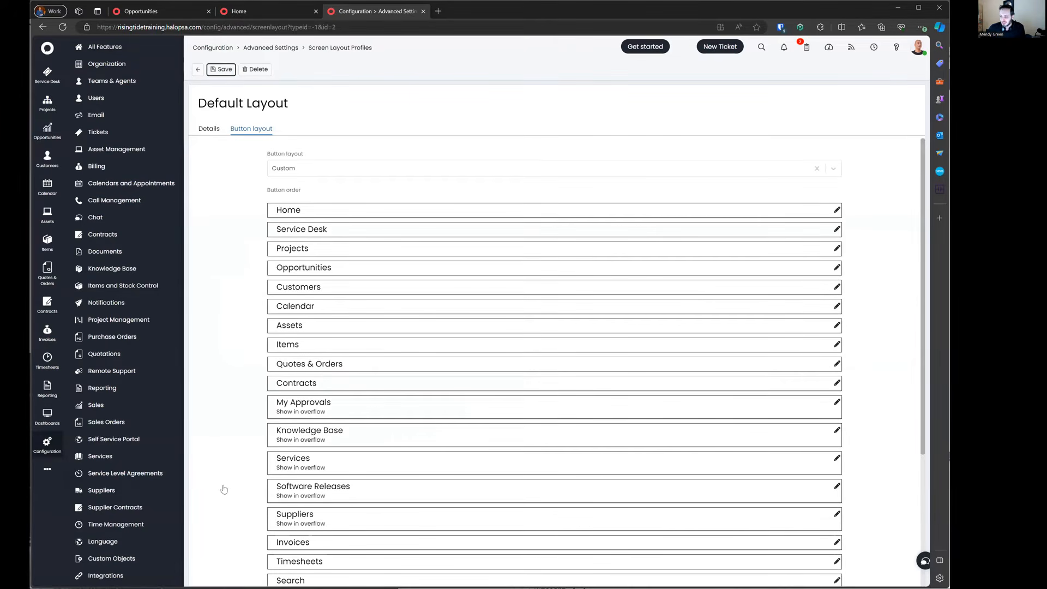
Step: Set the Mine module to Show on menu and save the button layout
scroll(285, 382, down, 4)
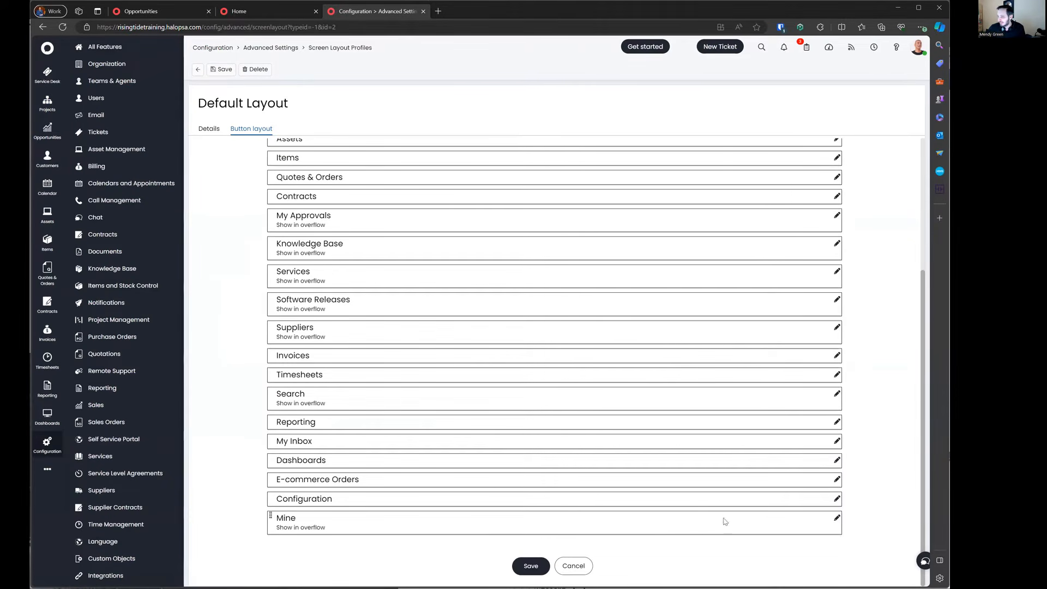
click(837, 518)
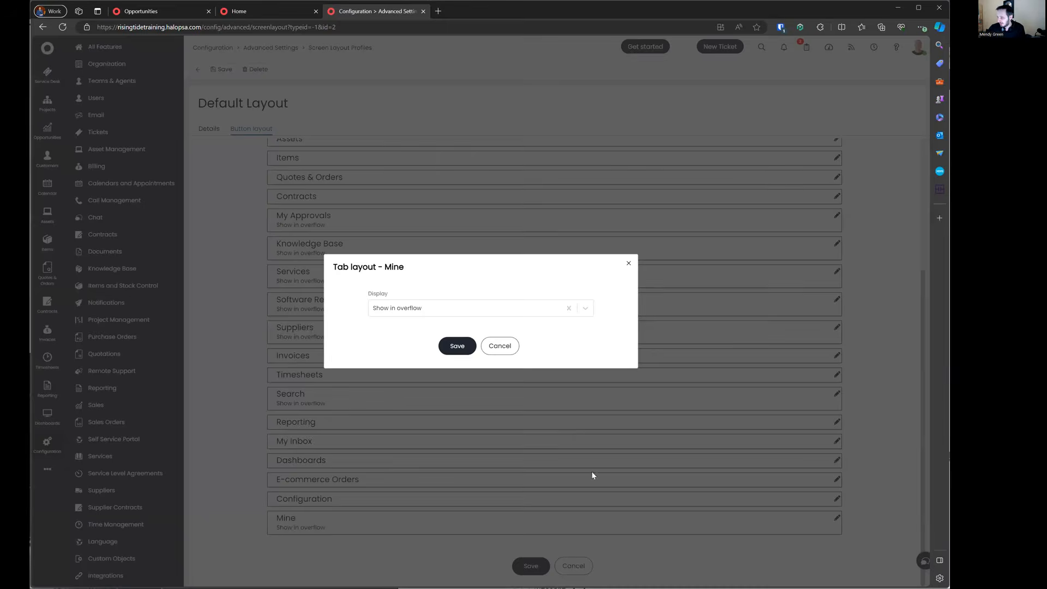
click(446, 309)
click(407, 316)
click(457, 366)
click(529, 565)
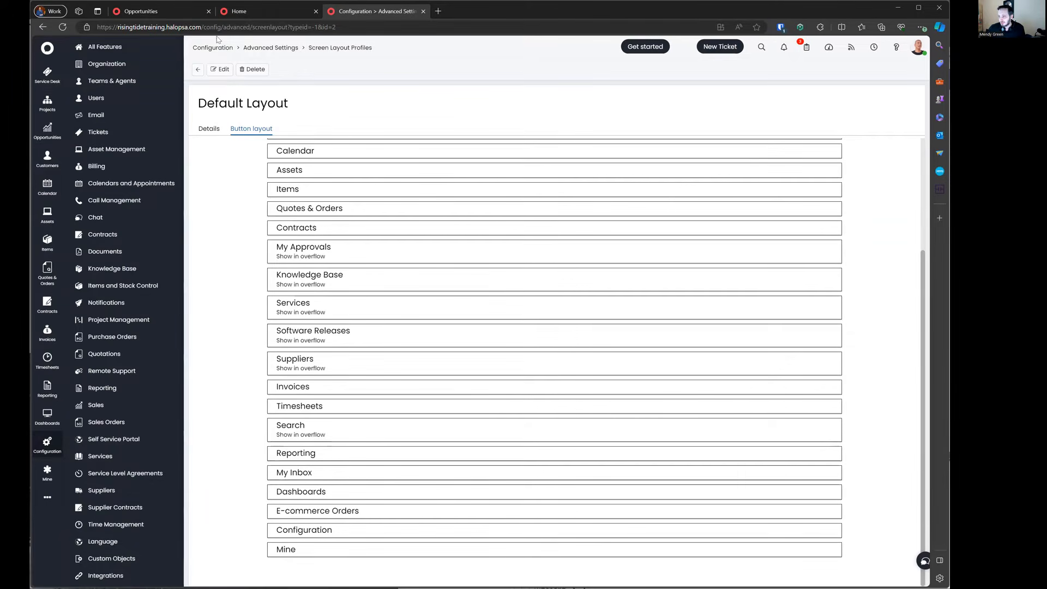
Step: Drag Mine directly under Home, save the new order, and open the Mine area
click(216, 69)
drag(276, 526, 279, 142)
drag(270, 207, 272, 228)
click(221, 69)
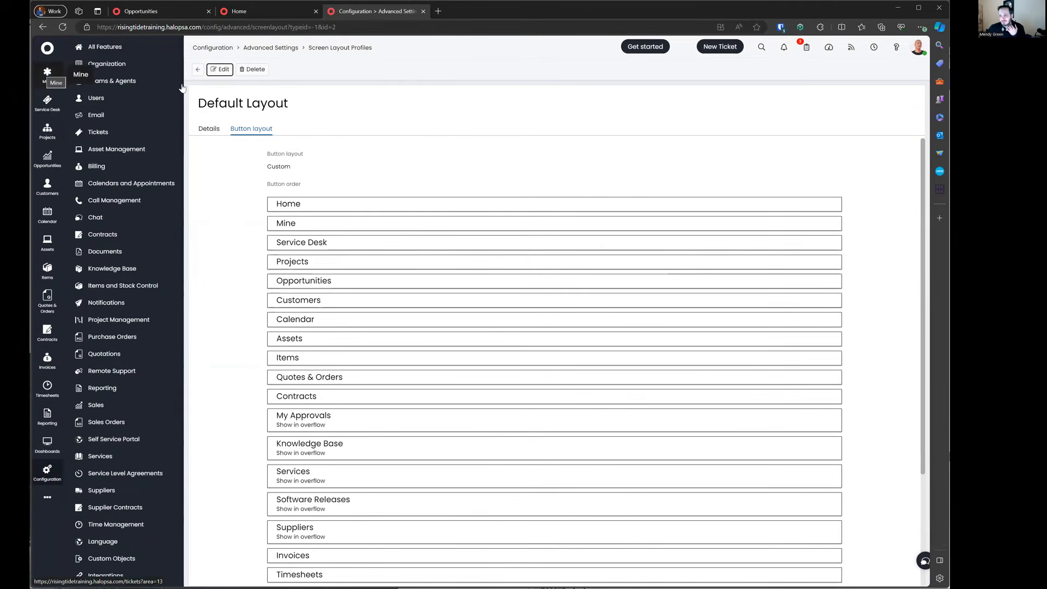
click(45, 82)
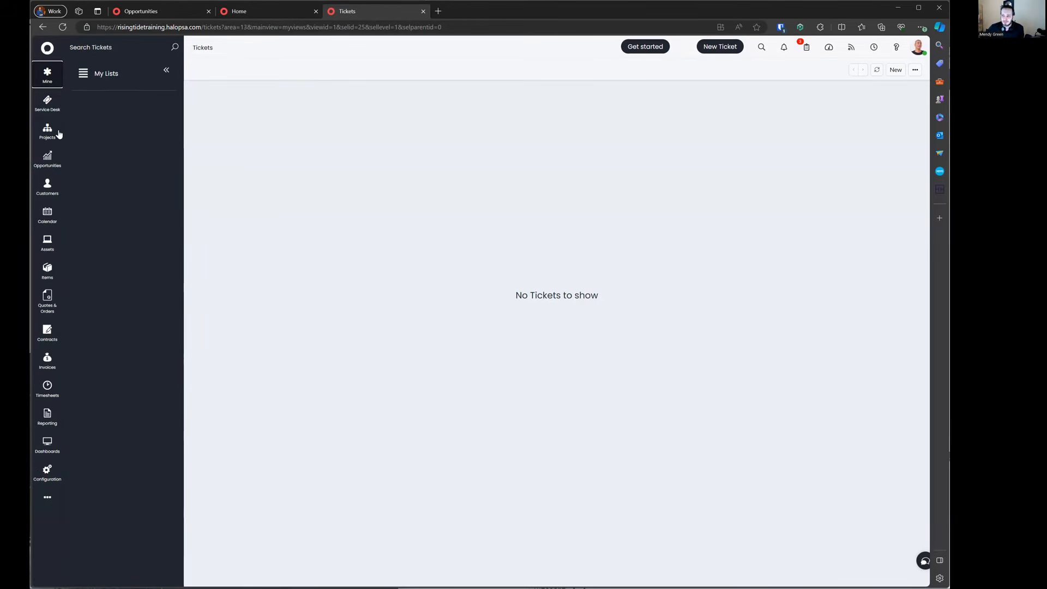
Step: Check the Default View setting of the Mine ticket area in configuration
click(48, 103)
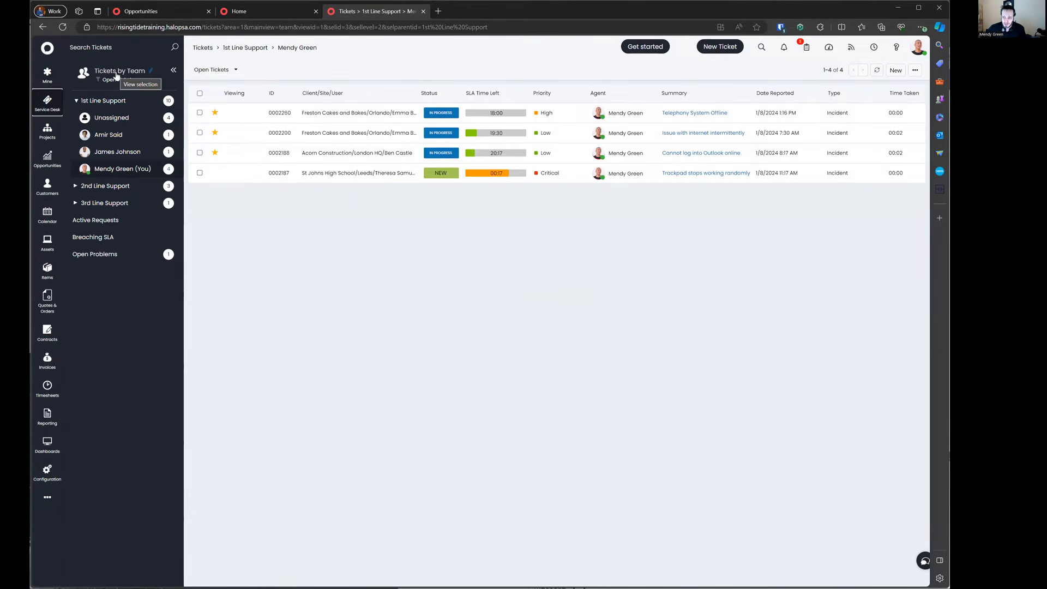
click(235, 12)
click(171, 12)
click(246, 12)
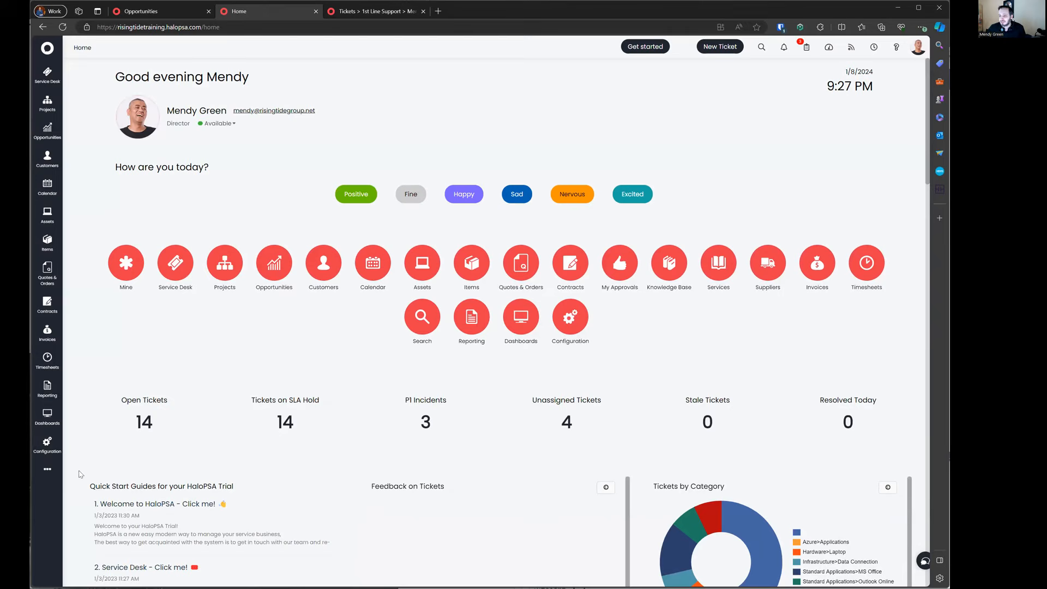
click(48, 444)
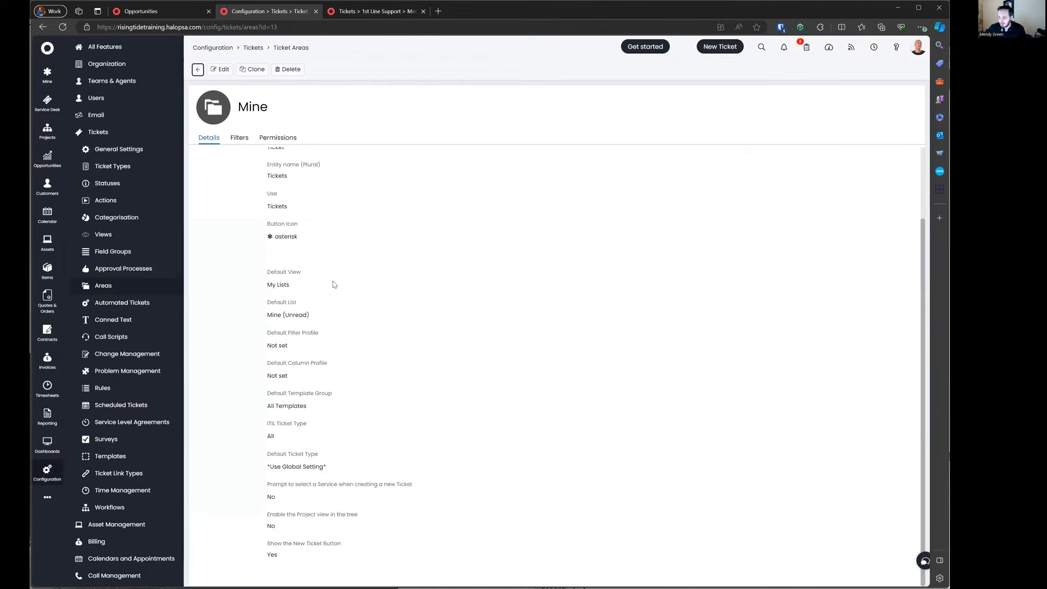
triple_click(336, 283)
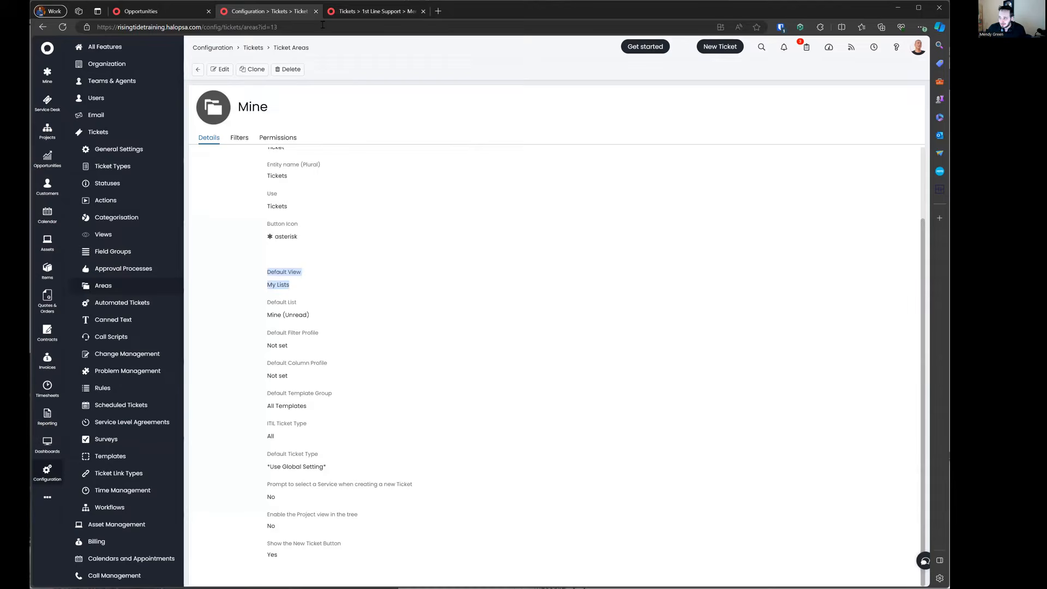
Step: Switch the Service Desk ticket list to the My Lists view
click(344, 16)
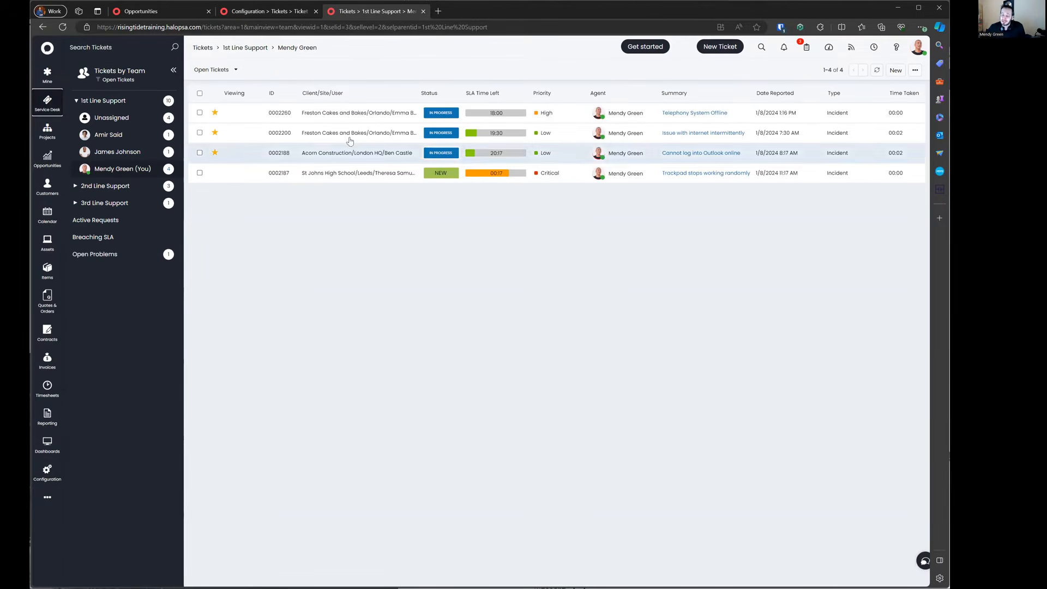
click(131, 75)
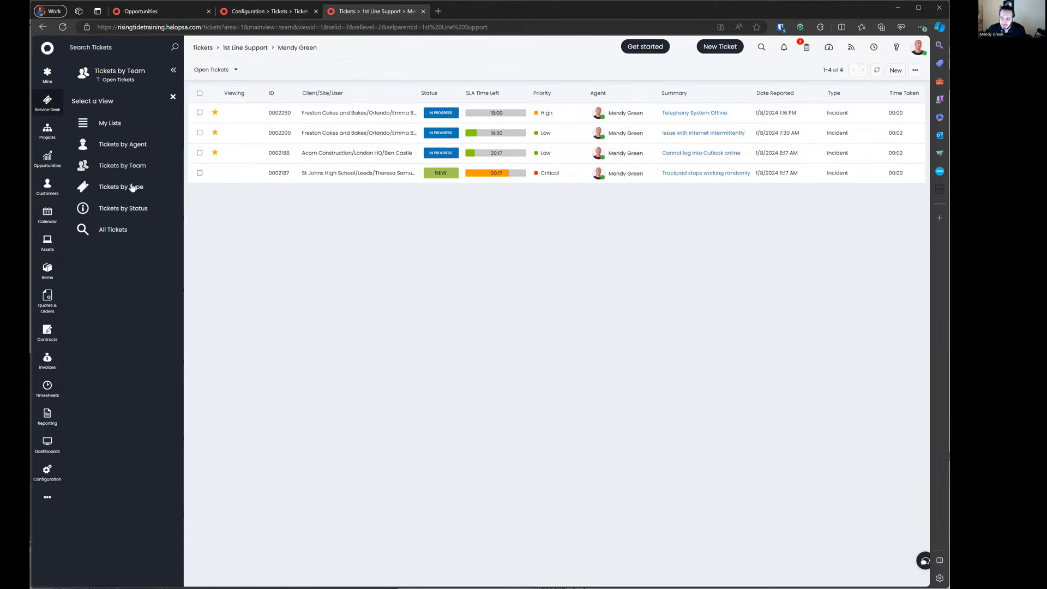
click(110, 124)
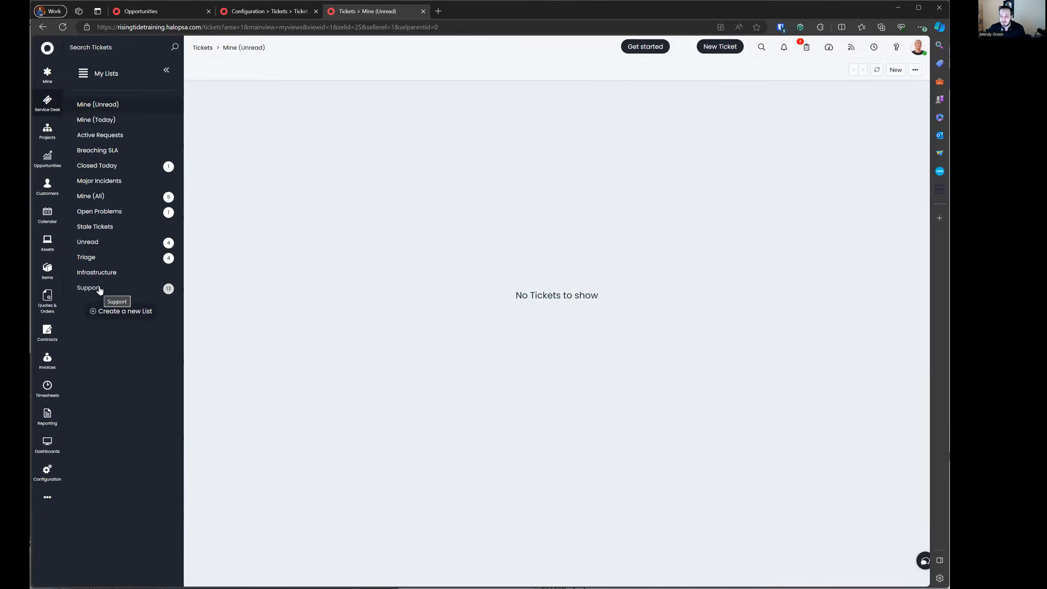
Step: Open the Support list's settings and review its name, use, group, sequence and visibility
right_click(99, 289)
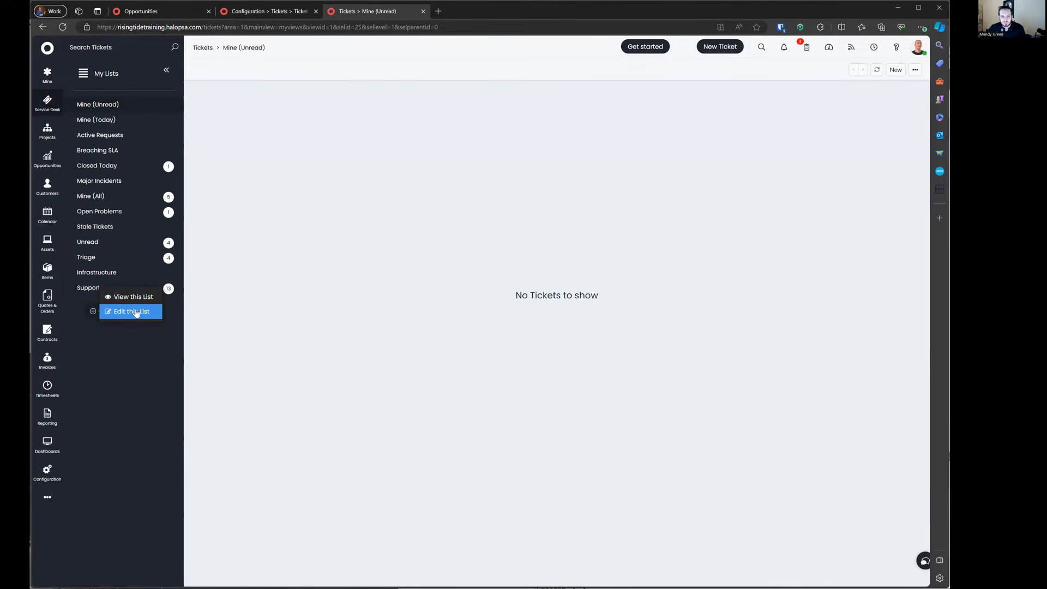
click(135, 313)
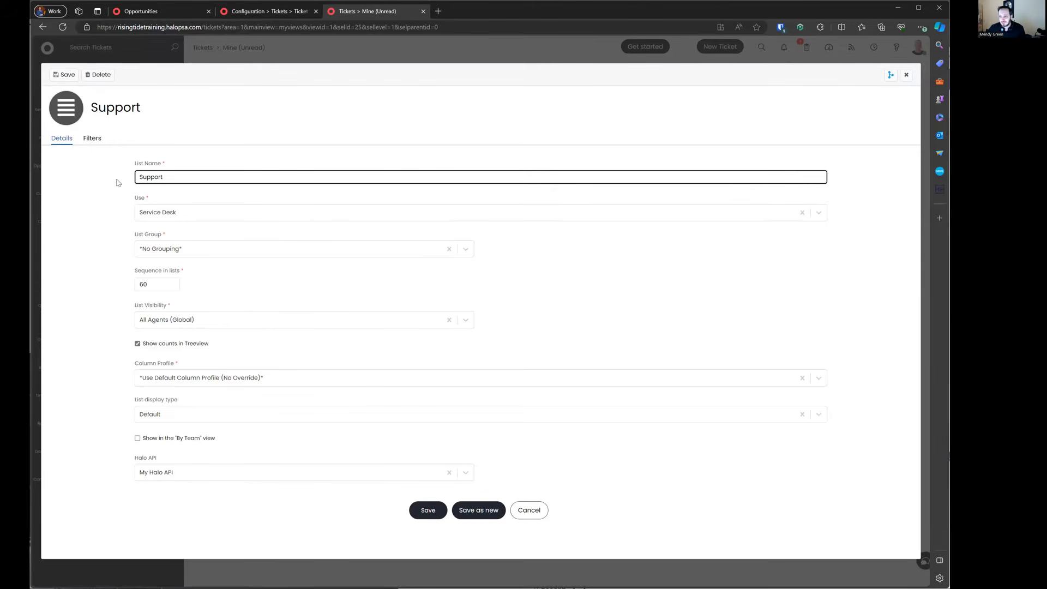
drag(126, 162, 252, 182)
drag(121, 198, 219, 216)
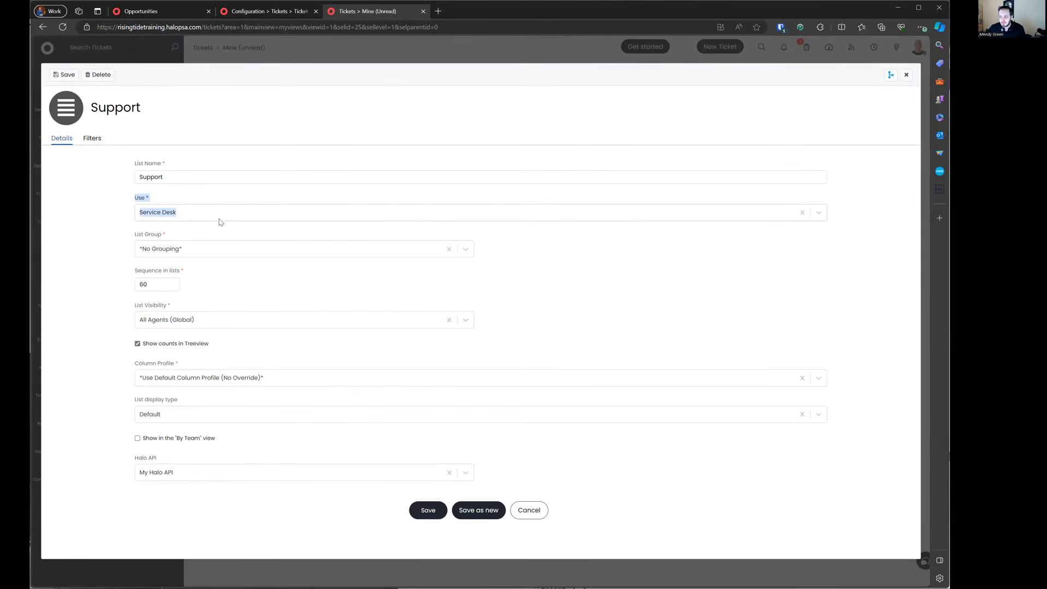
drag(135, 232, 227, 250)
click(225, 244)
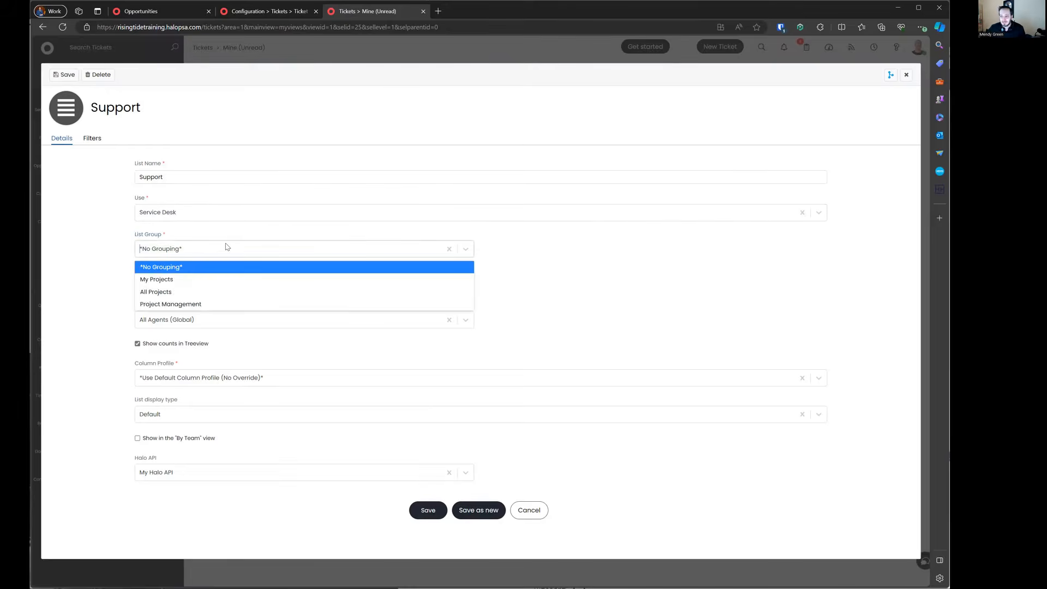
click(126, 238)
drag(128, 273, 212, 306)
drag(122, 310, 266, 333)
Step: Review the Support list's column profile, display type and By Team option, then cancel unchanged
drag(133, 363, 221, 371)
drag(133, 399, 212, 427)
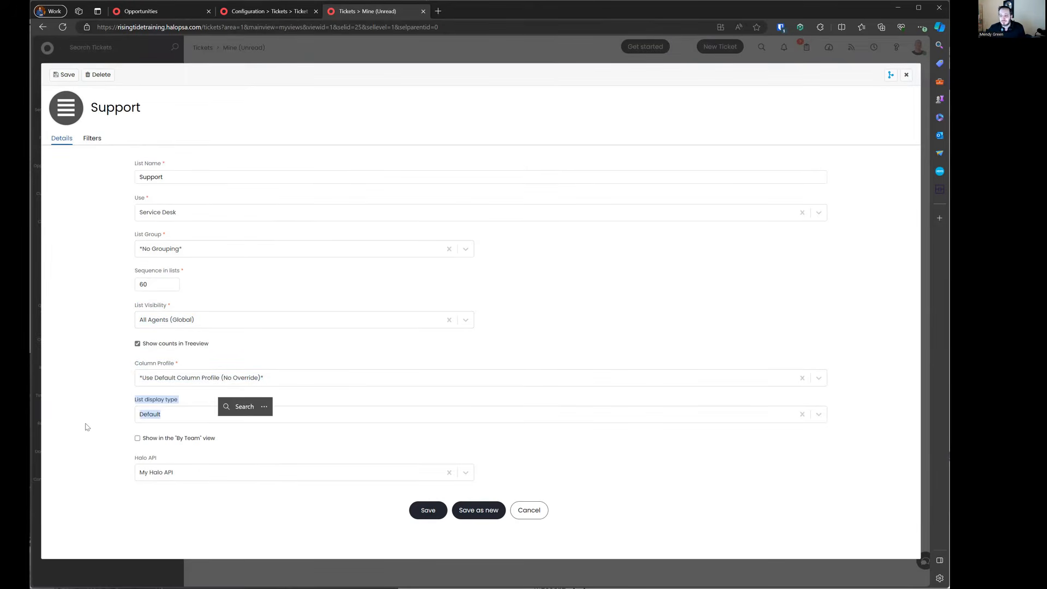
click(195, 416)
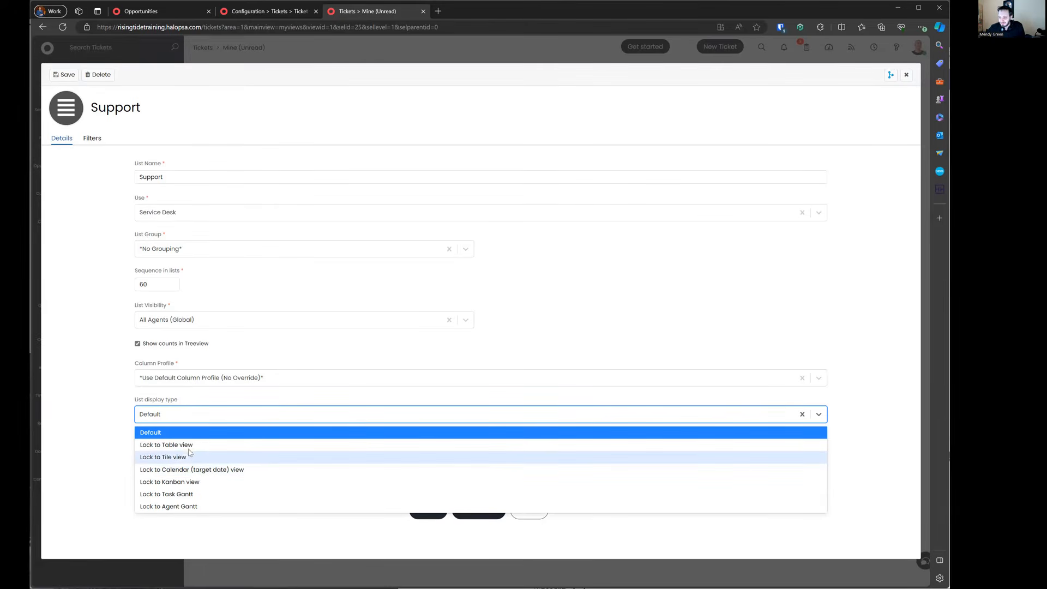
click(184, 433)
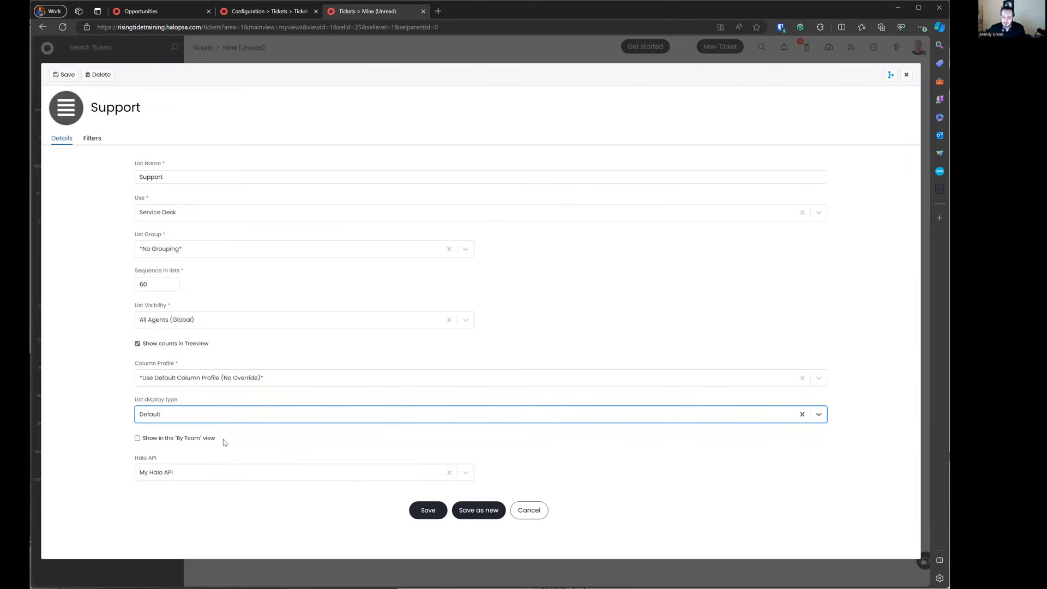
drag(239, 447, 75, 437)
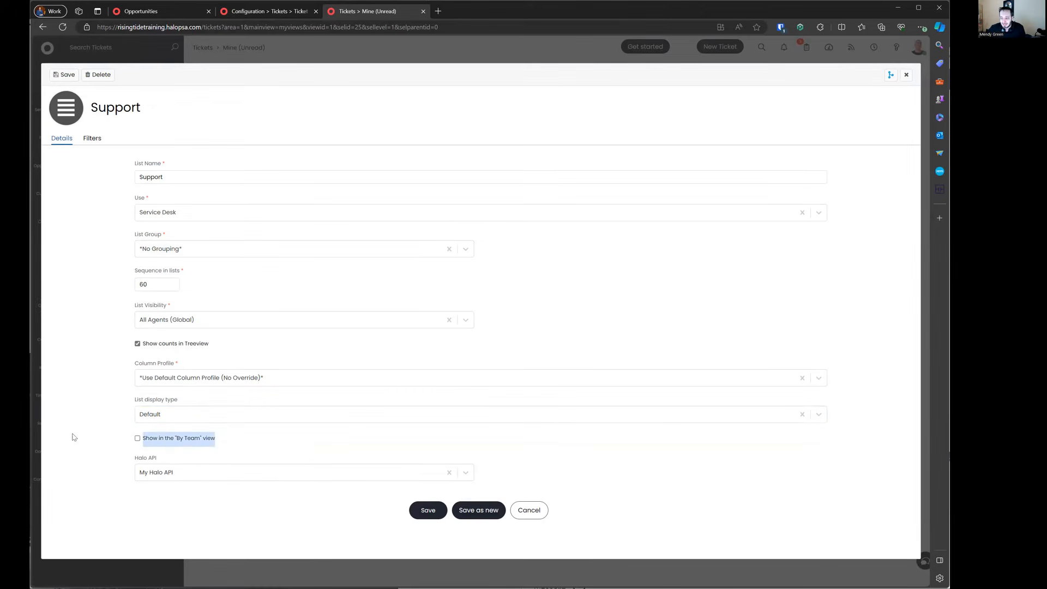
click(527, 509)
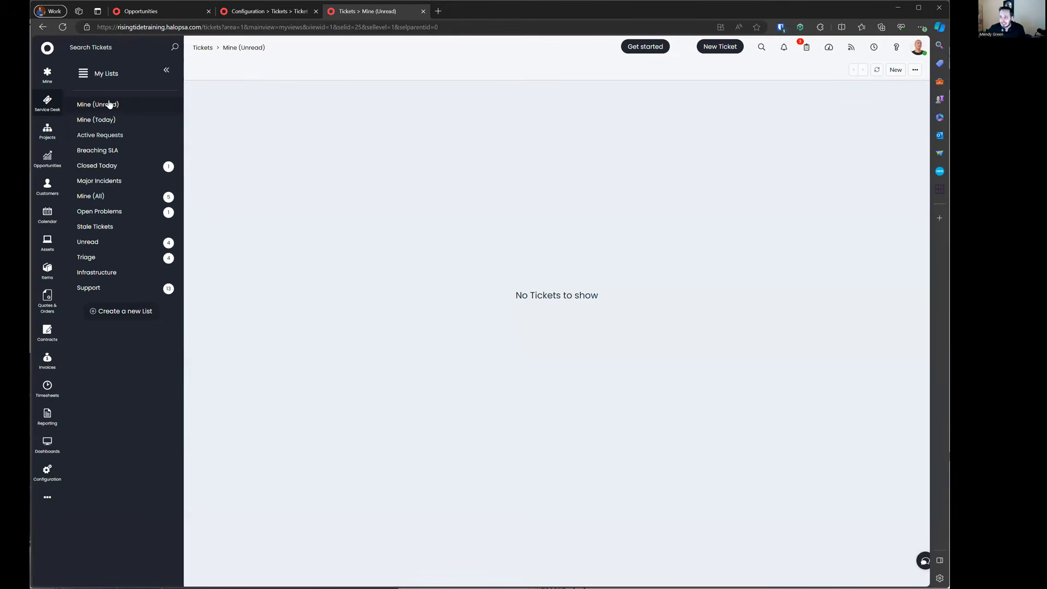
click(104, 76)
click(111, 166)
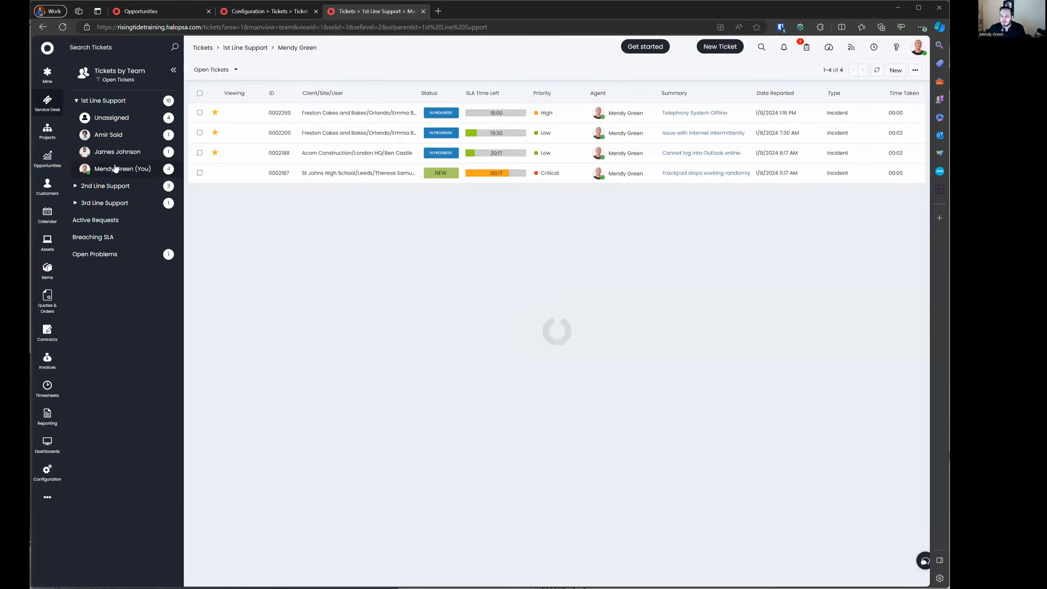
click(77, 101)
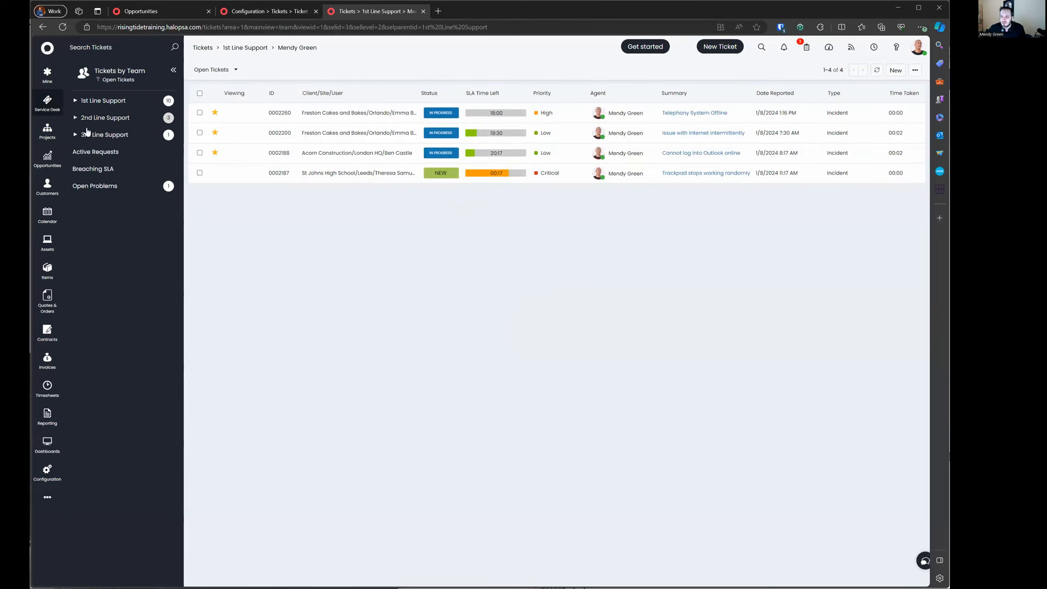
right_click(95, 187)
click(95, 187)
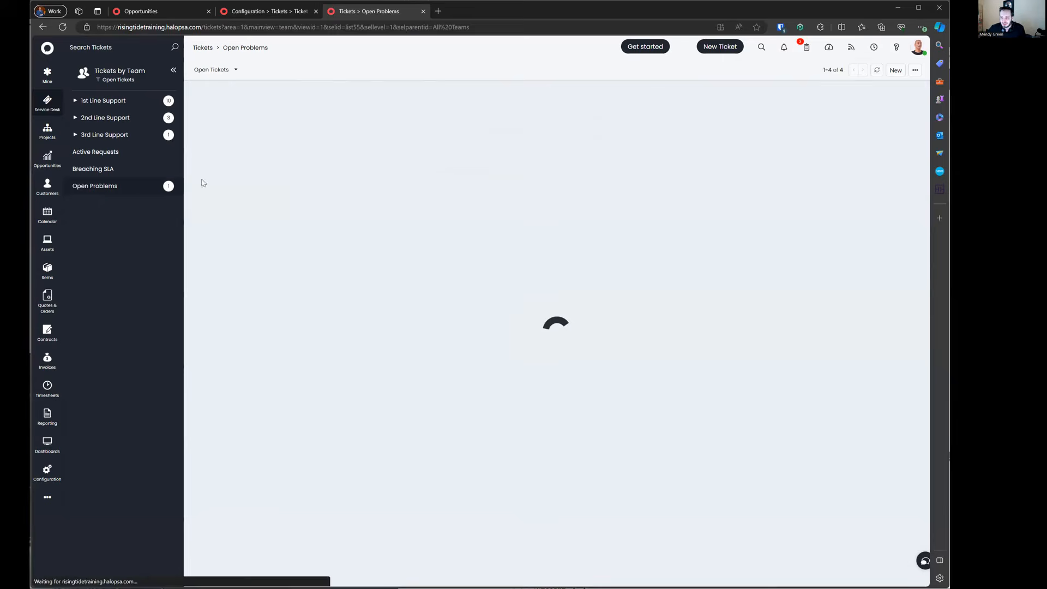
right_click(102, 194)
right_click(101, 168)
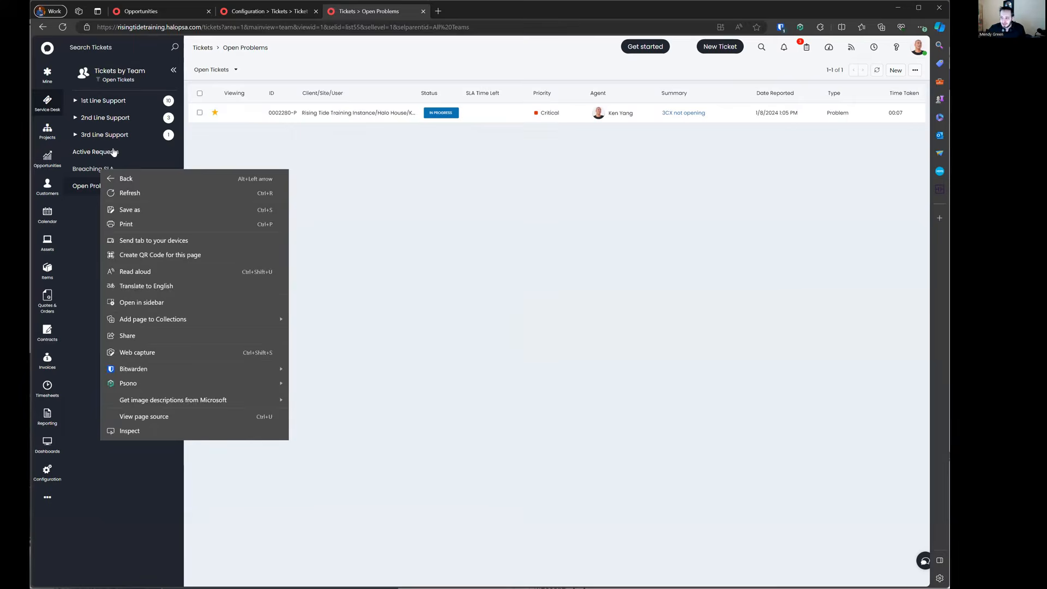
right_click(113, 148)
click(92, 203)
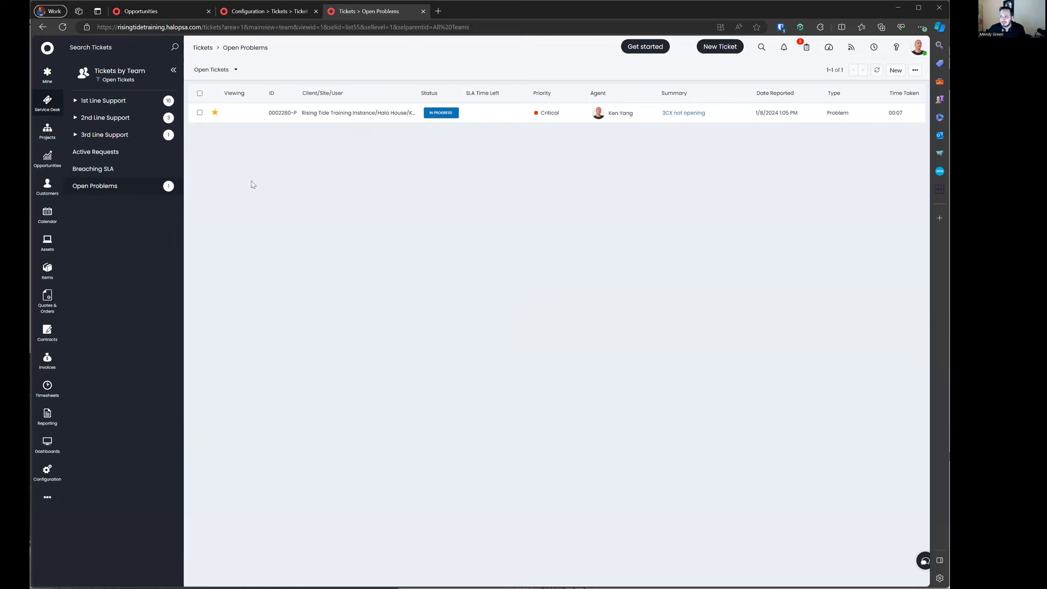
click(115, 74)
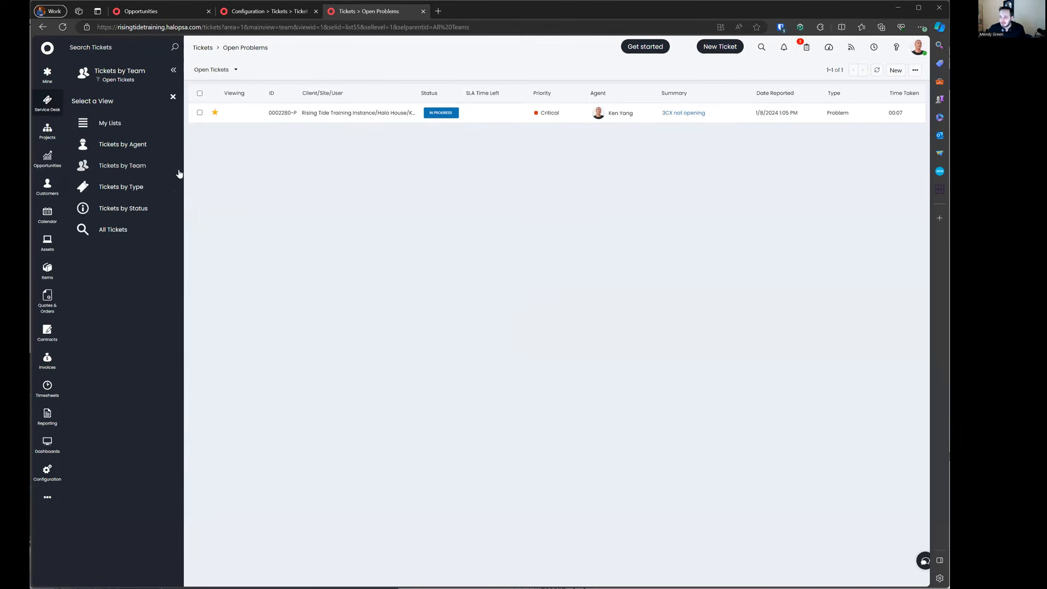
click(115, 72)
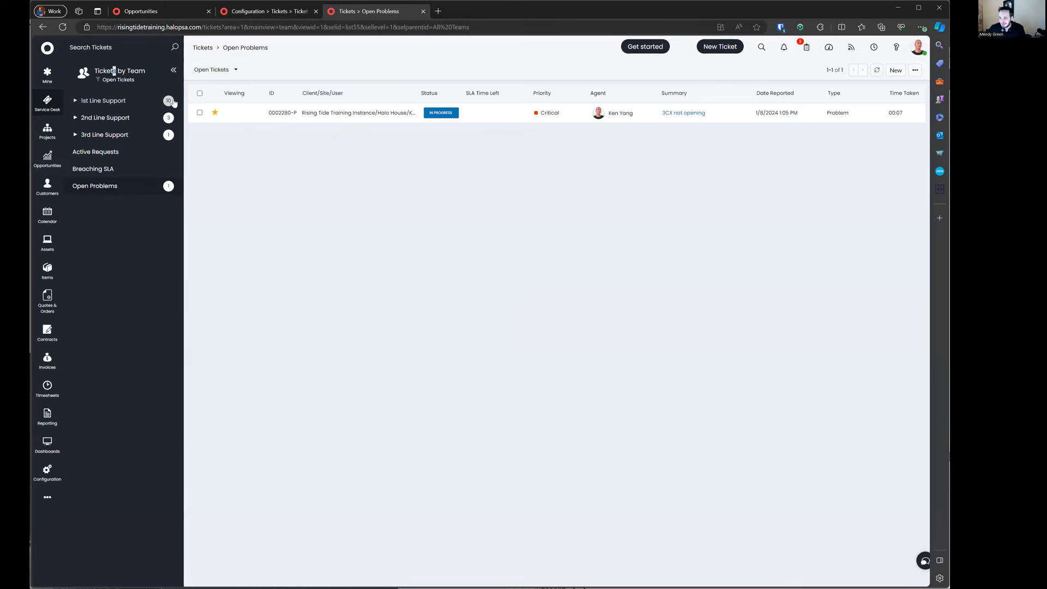
click(129, 75)
click(110, 123)
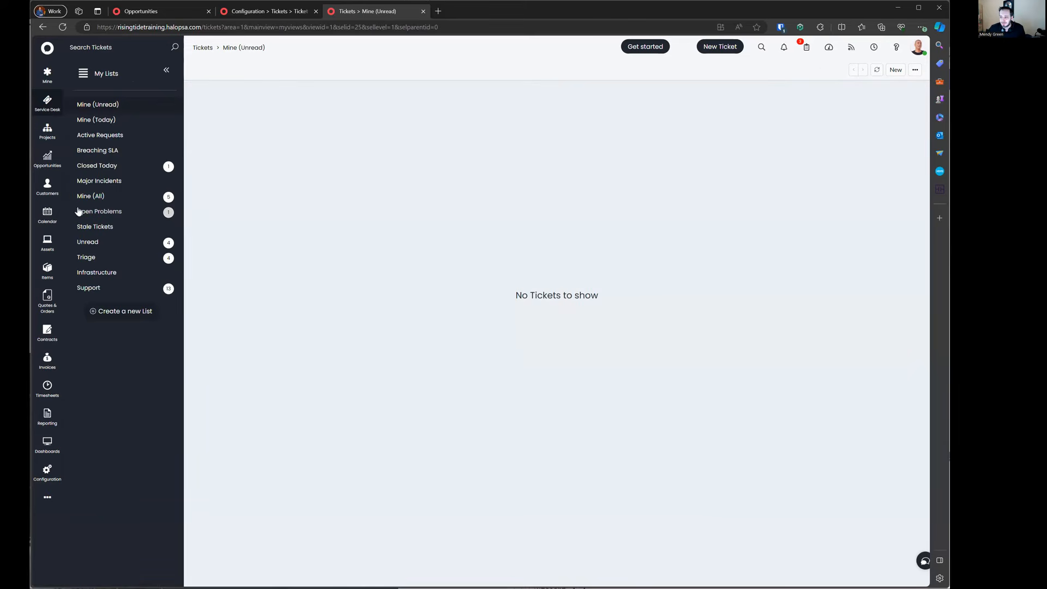
click(96, 213)
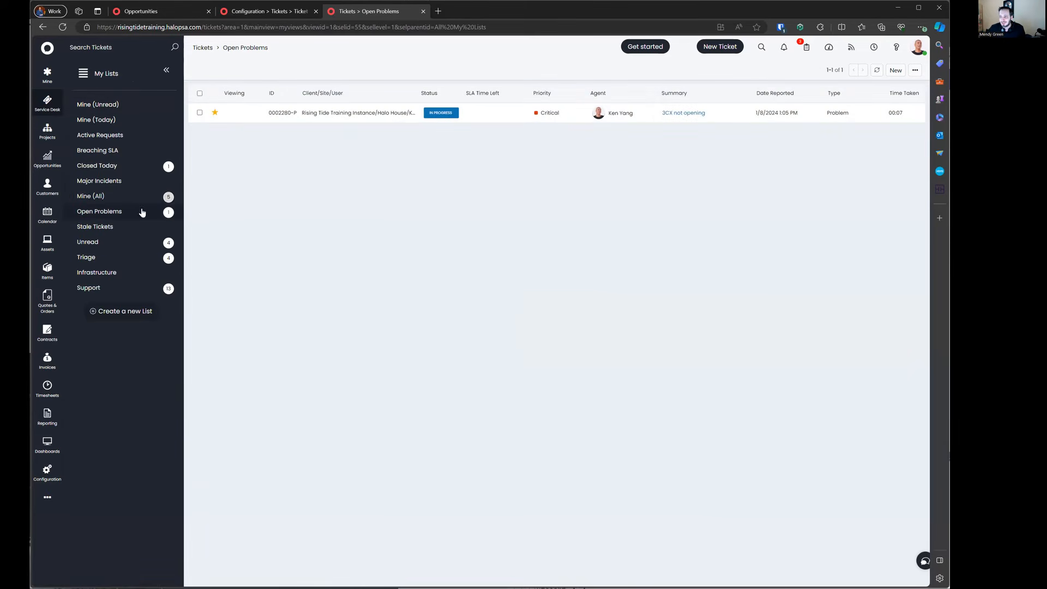
Step: Open the Open Problems list's settings and confirm its By Team team is Main tree
right_click(132, 214)
click(158, 236)
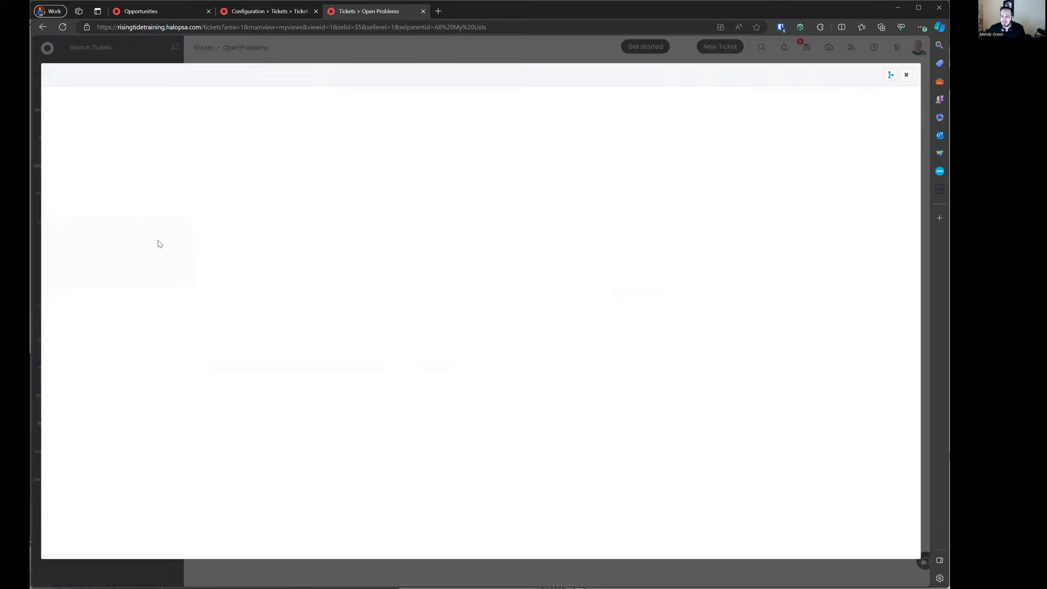
drag(131, 437, 267, 441)
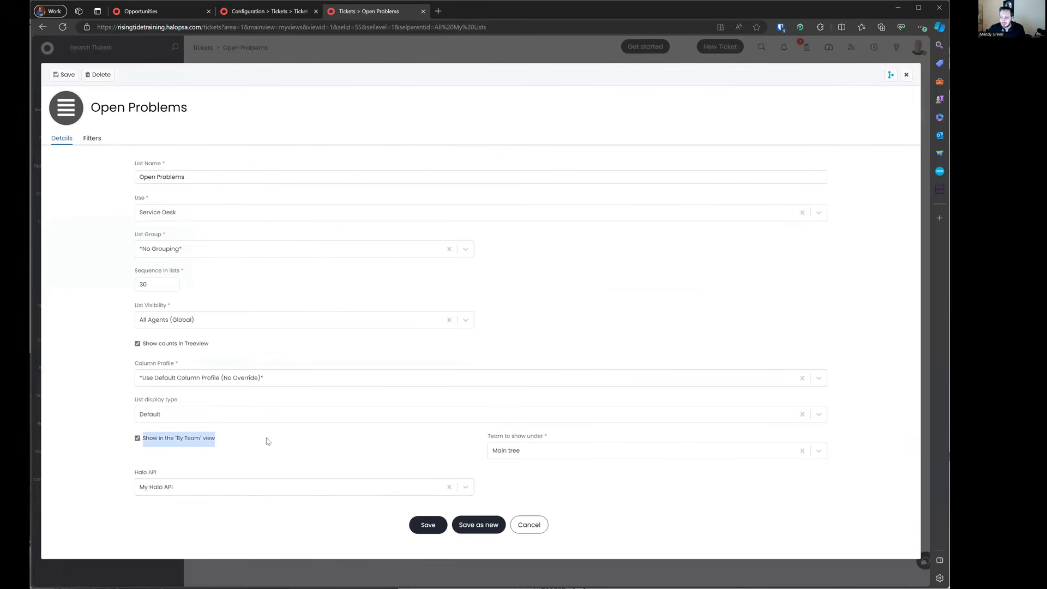
click(544, 450)
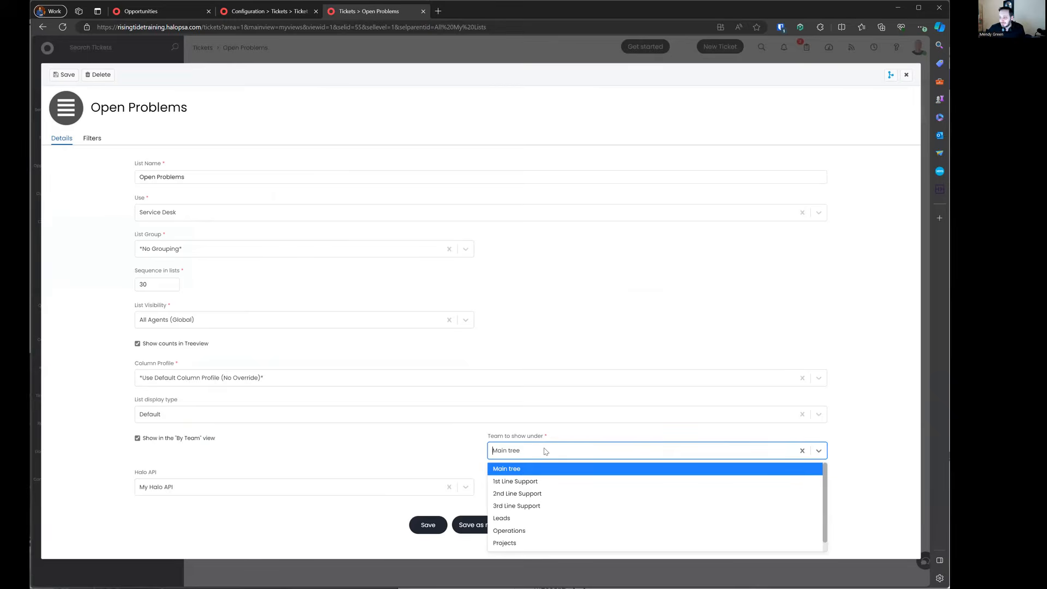
scroll(517, 487, down, 1)
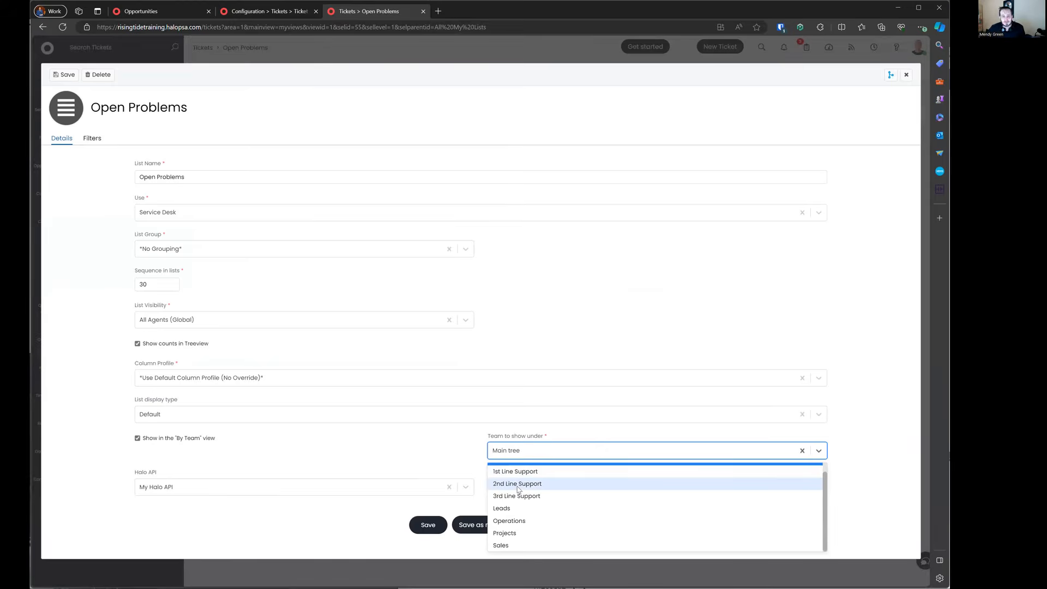
scroll(518, 489, up, 1)
click(432, 450)
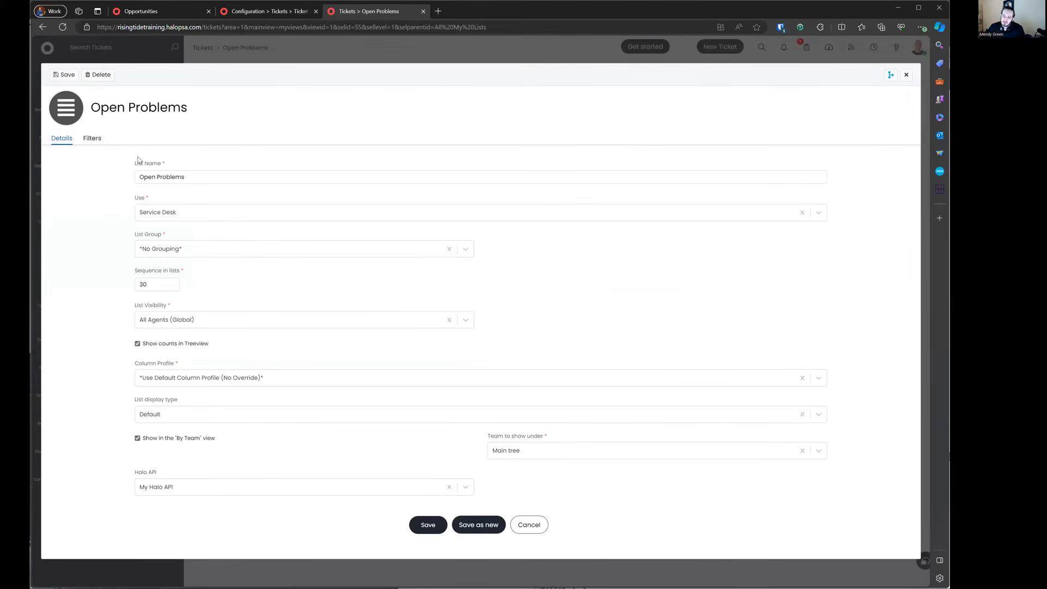
Step: Review Open Problems' filters, including Ticket Type includes Problem and its Filter Profile, then cancel
click(95, 141)
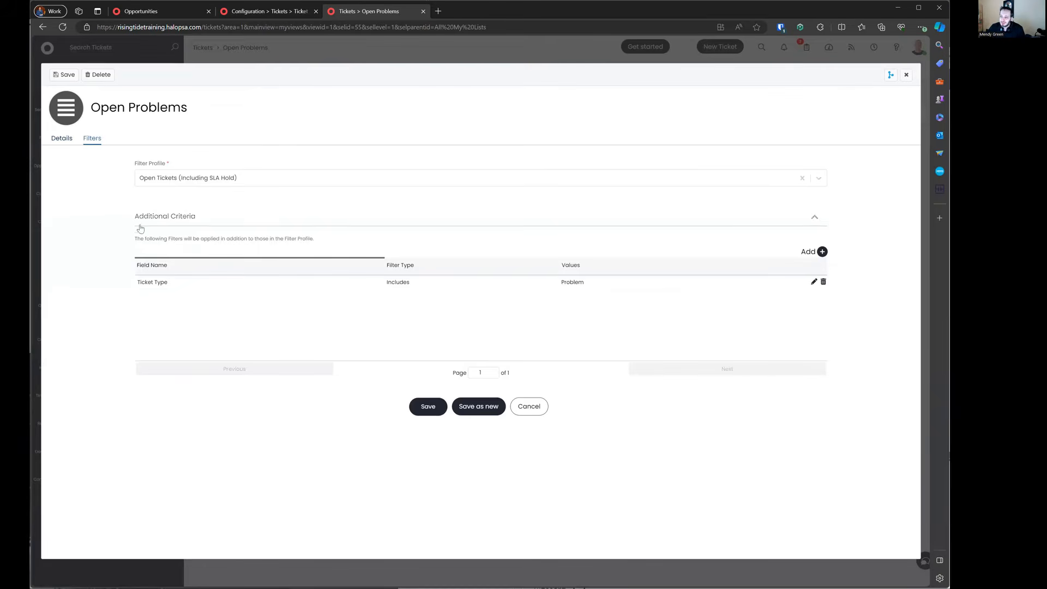
drag(131, 241, 630, 303)
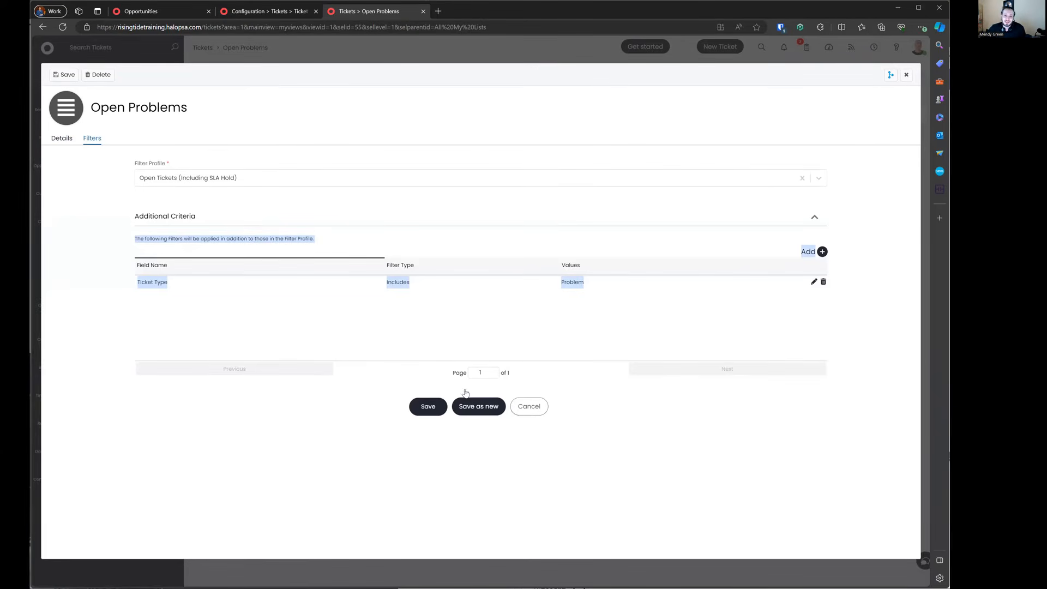
drag(250, 166, 284, 202)
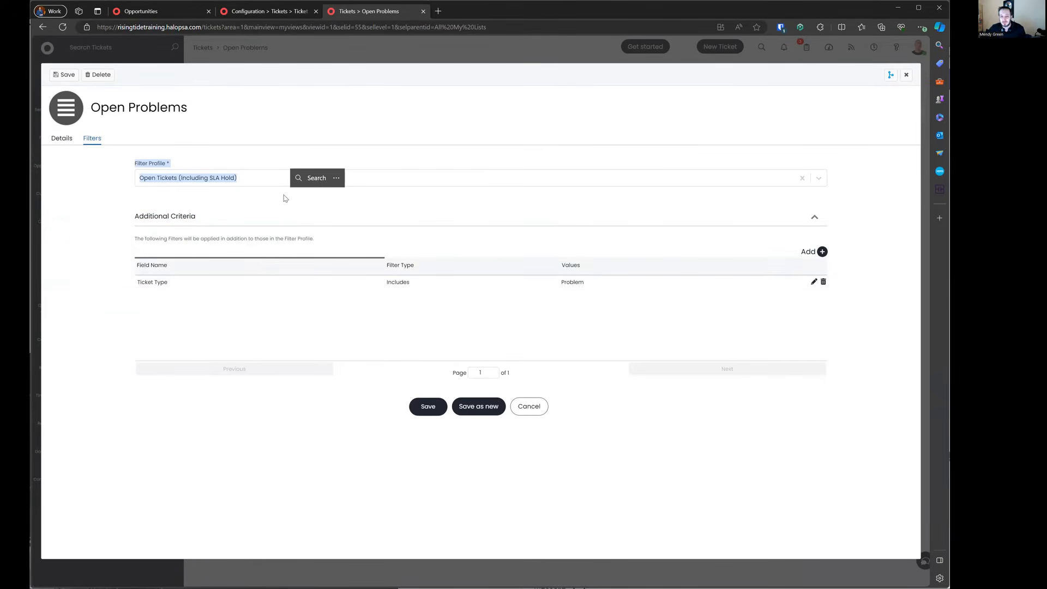
click(130, 143)
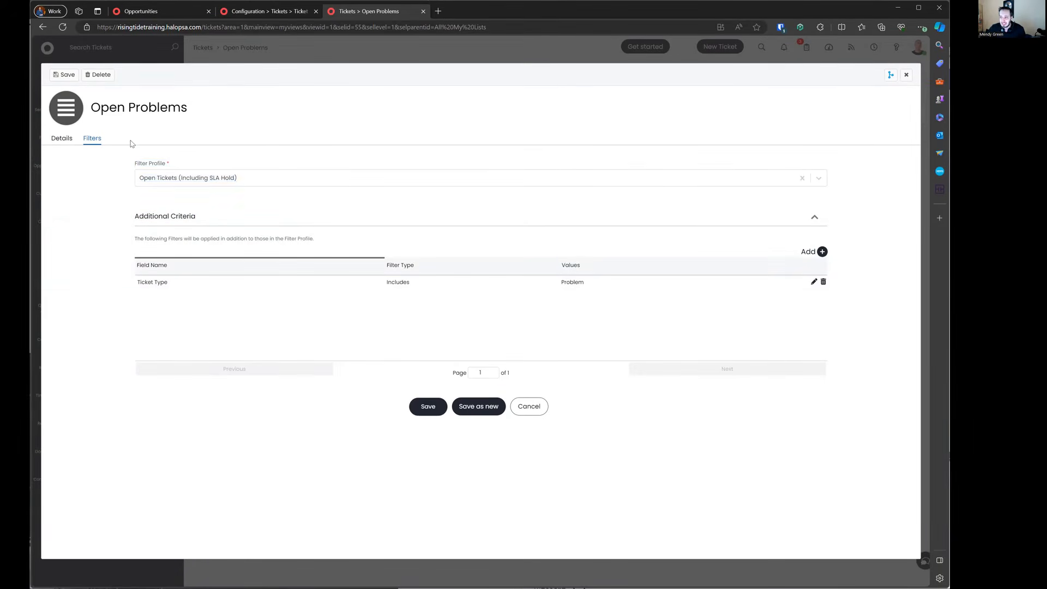
triple_click(104, 106)
drag(135, 166, 238, 168)
click(171, 184)
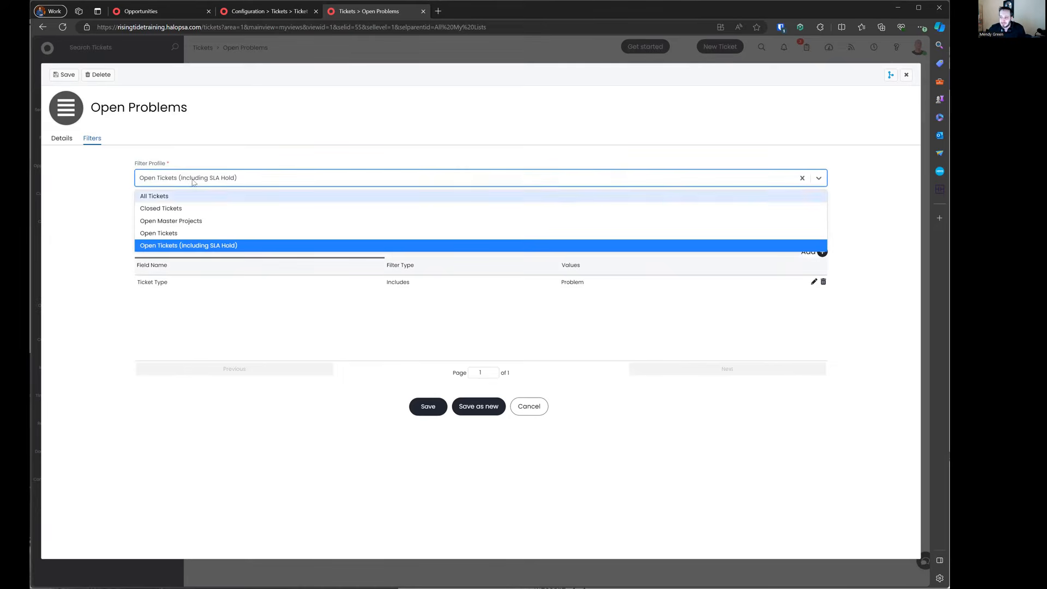
click(539, 410)
click(538, 409)
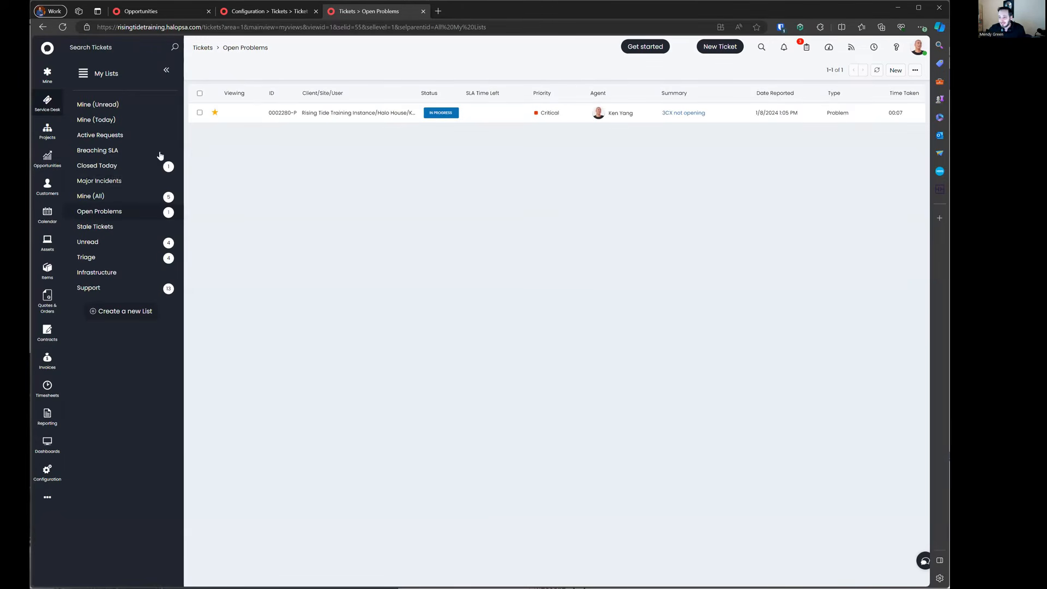
Step: Switch to Tickets by Team and filter to open tickets including those on SLA hold
click(100, 76)
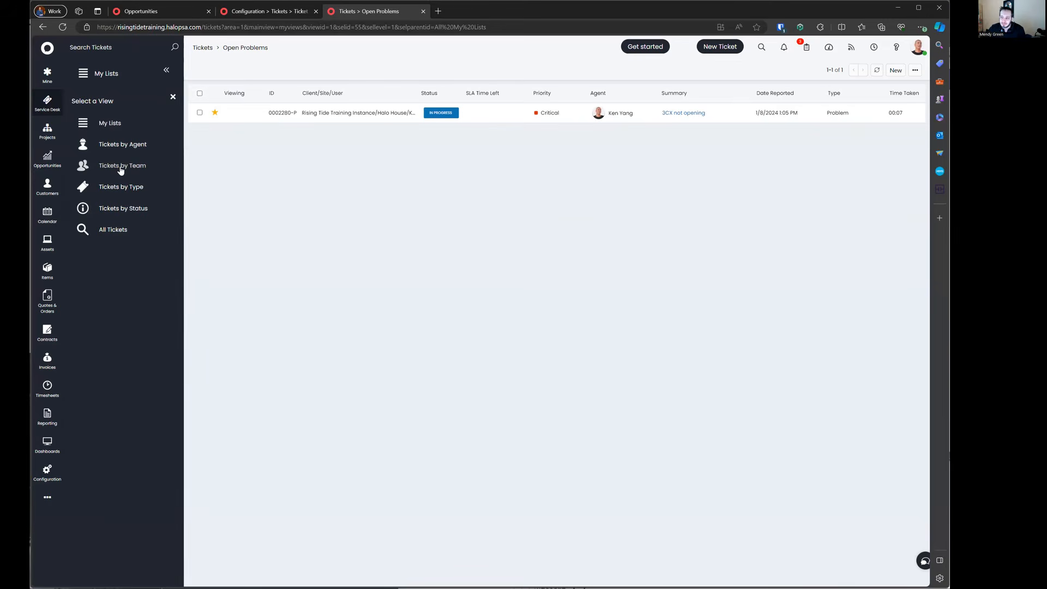
click(122, 166)
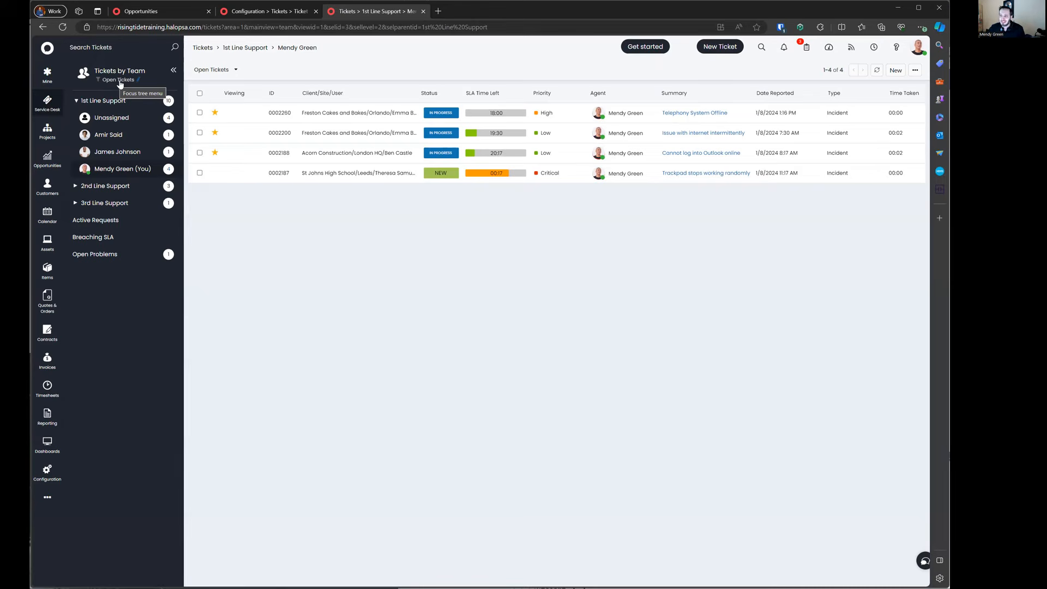
click(229, 70)
right_click(226, 117)
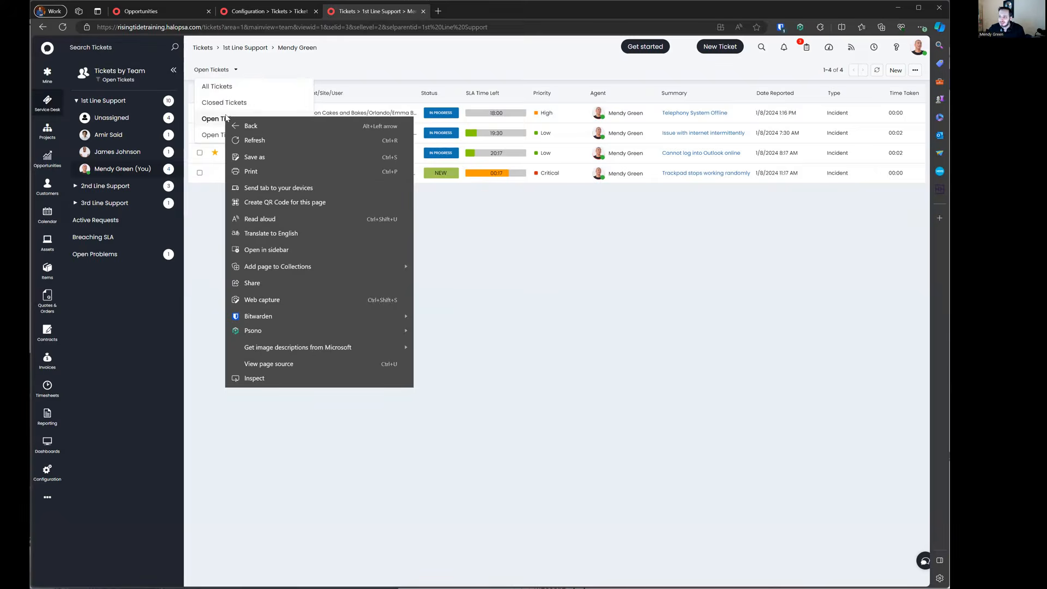
click(268, 77)
right_click(210, 70)
click(268, 64)
click(238, 69)
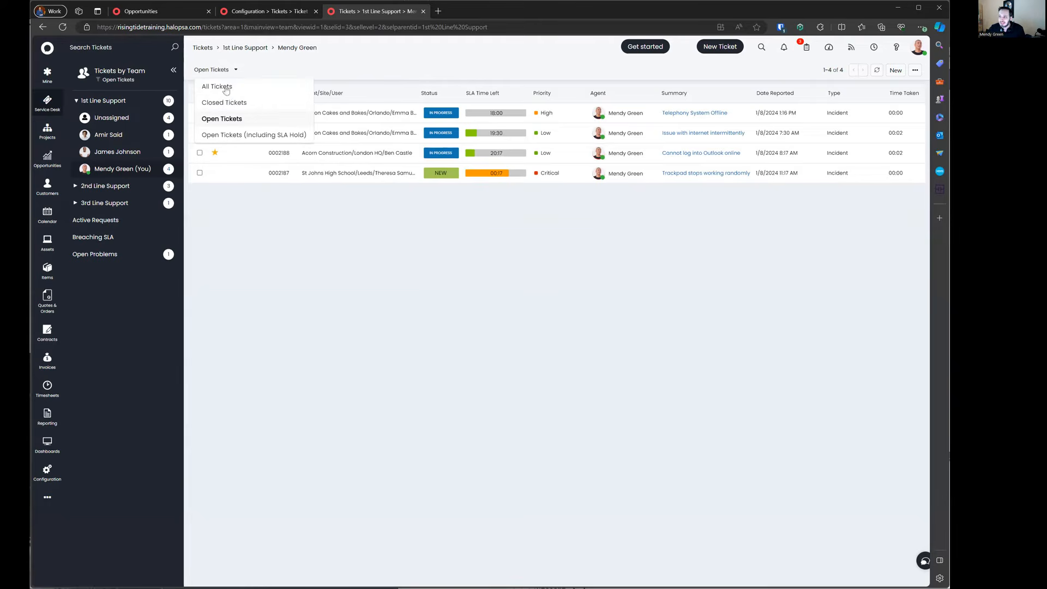
click(229, 136)
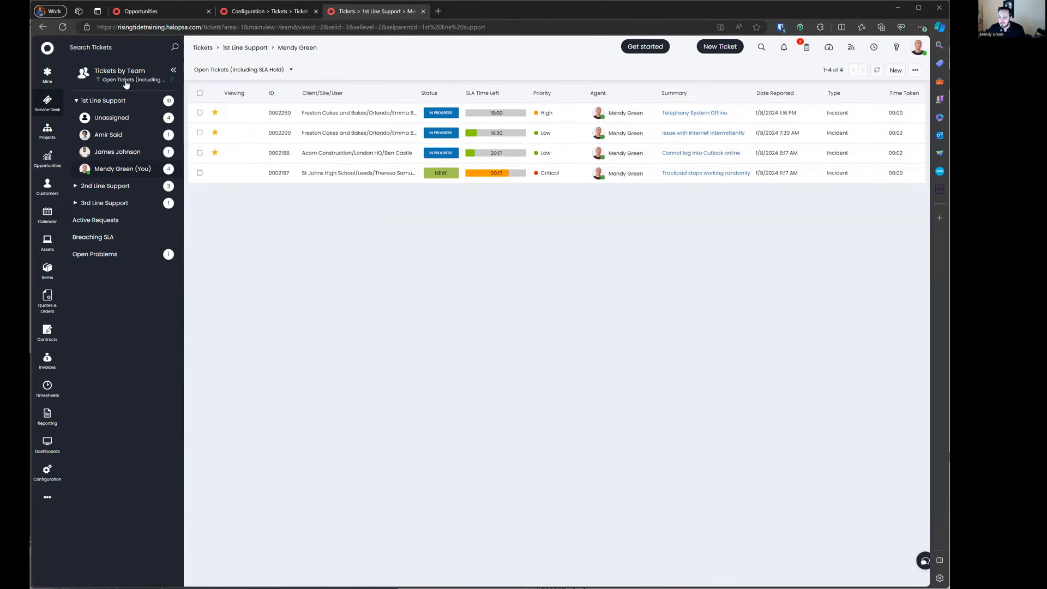
Step: Try the Closed and All status filters across agent views and the 1st Line Support team
click(230, 72)
click(228, 102)
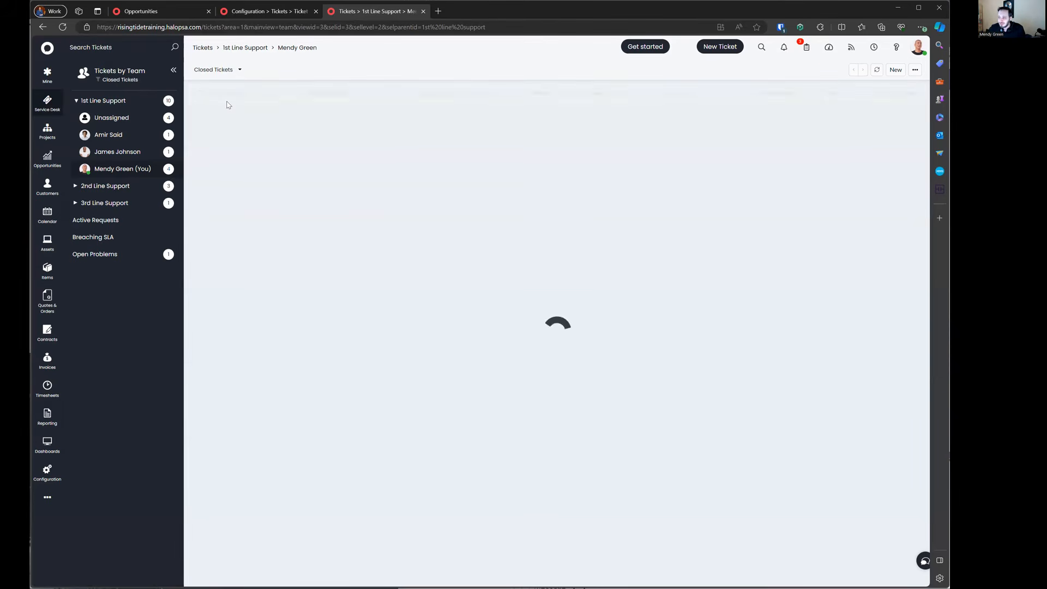
click(116, 136)
click(140, 171)
click(213, 70)
click(207, 85)
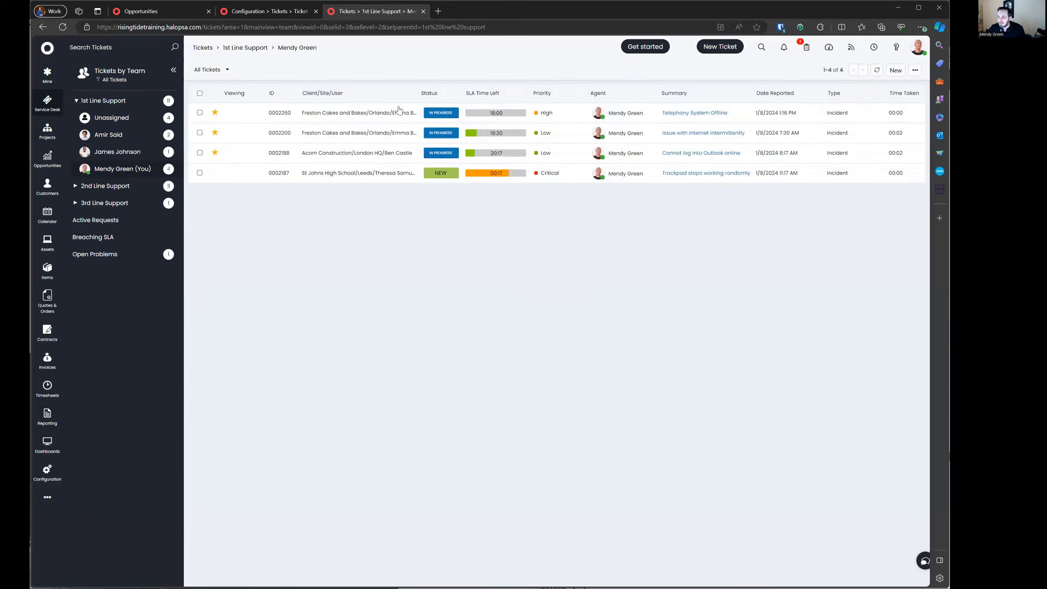
click(129, 101)
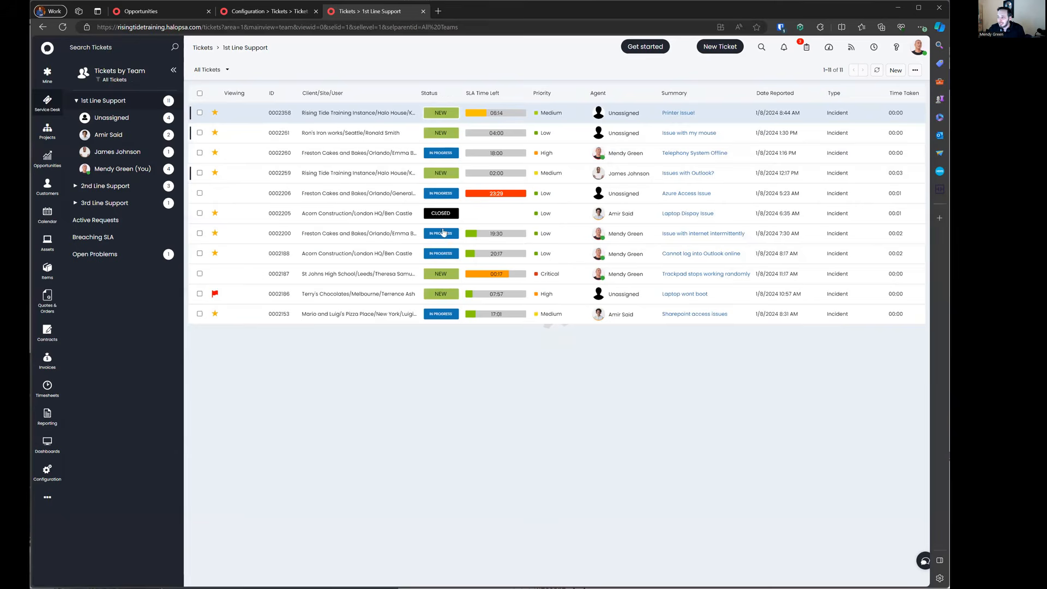
Step: Filter the 1st Line Support list to Open Tickets and bring up that filter's options
click(213, 70)
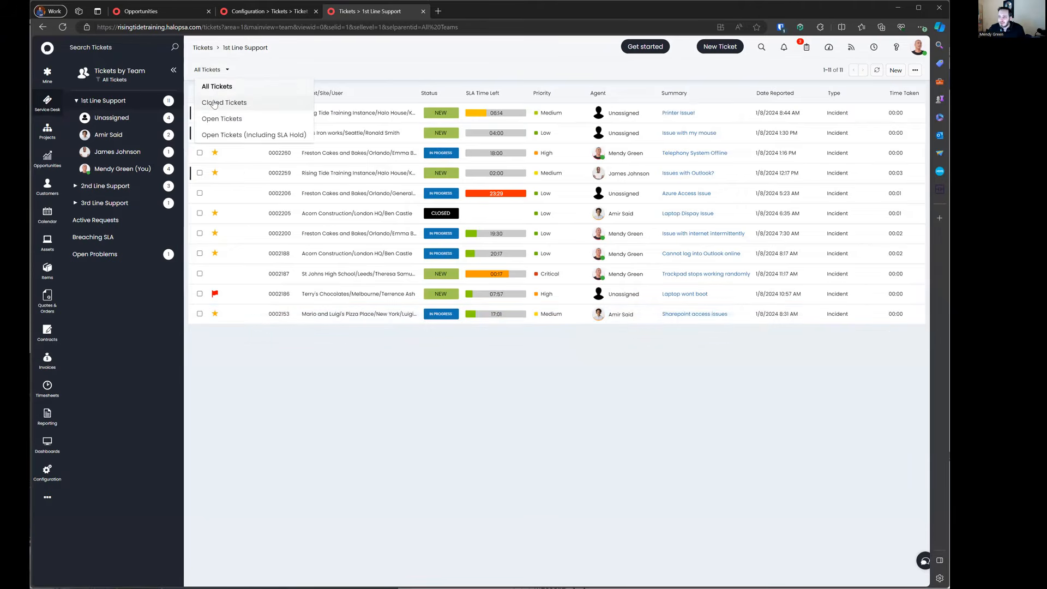
click(216, 103)
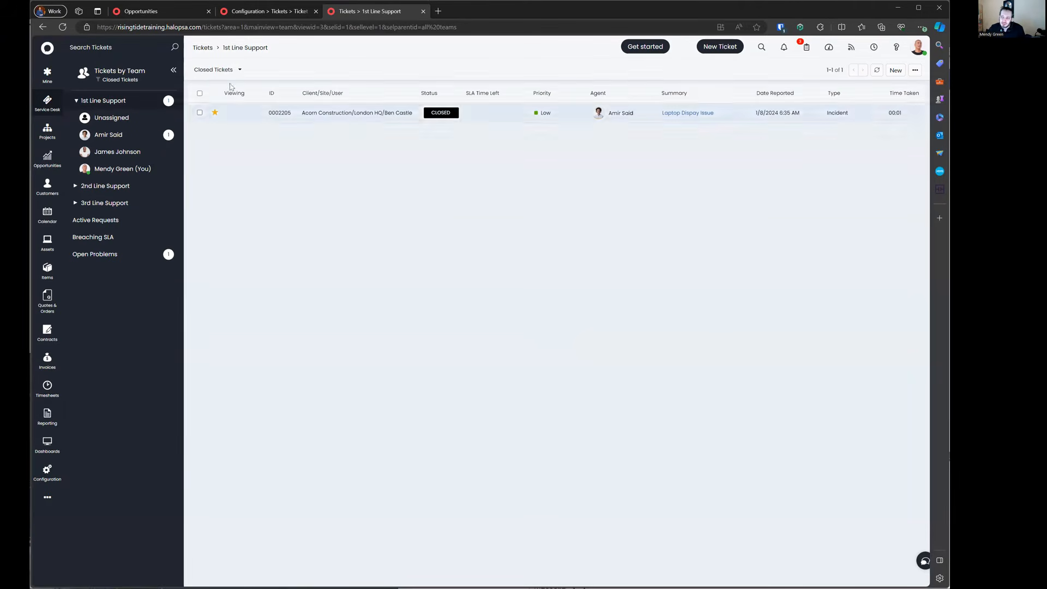
click(231, 71)
click(214, 120)
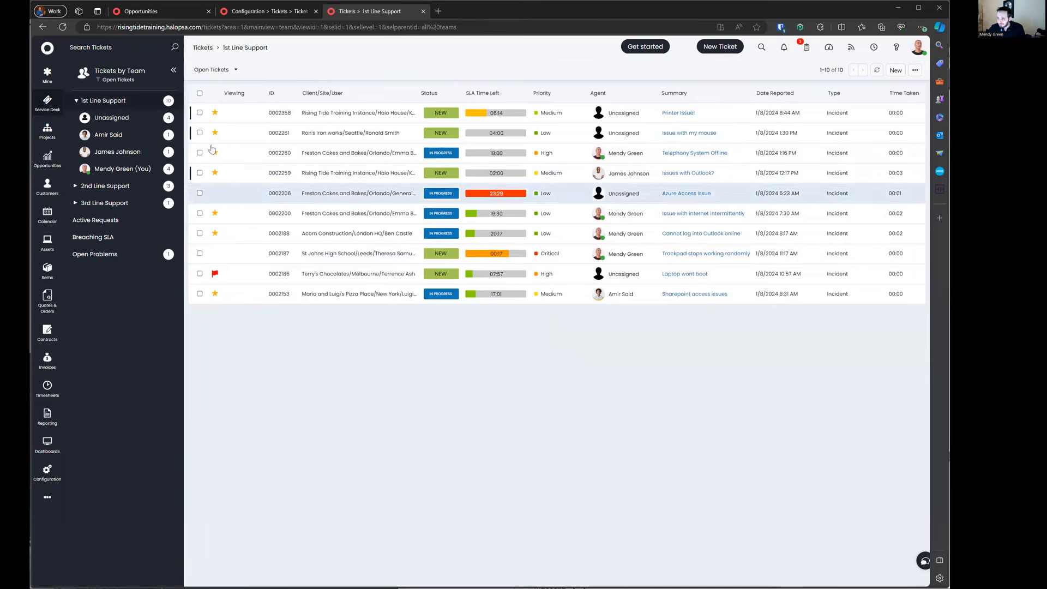
click(124, 81)
click(138, 107)
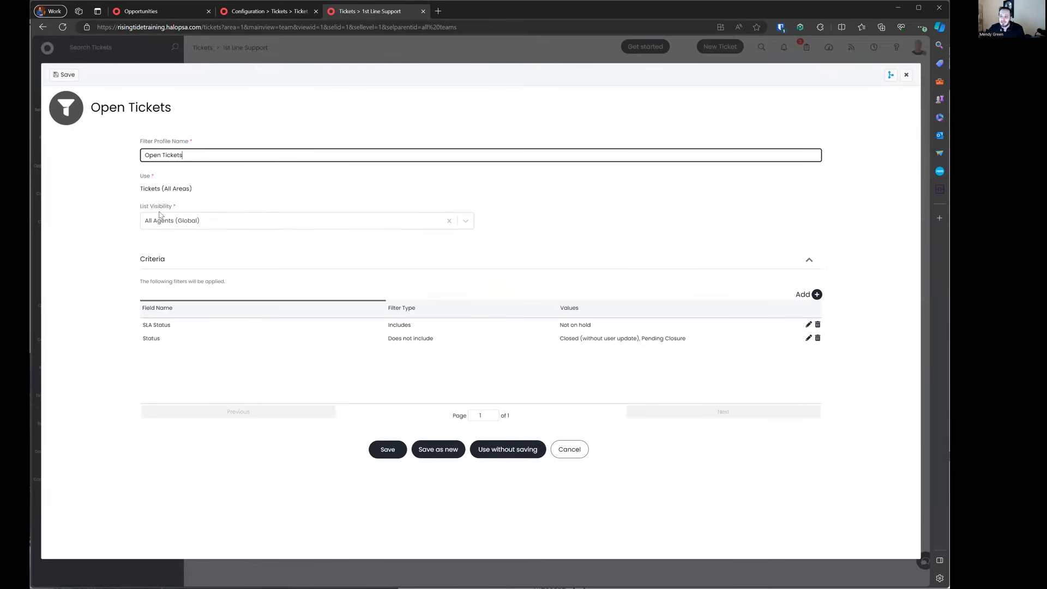
drag(138, 175, 232, 194)
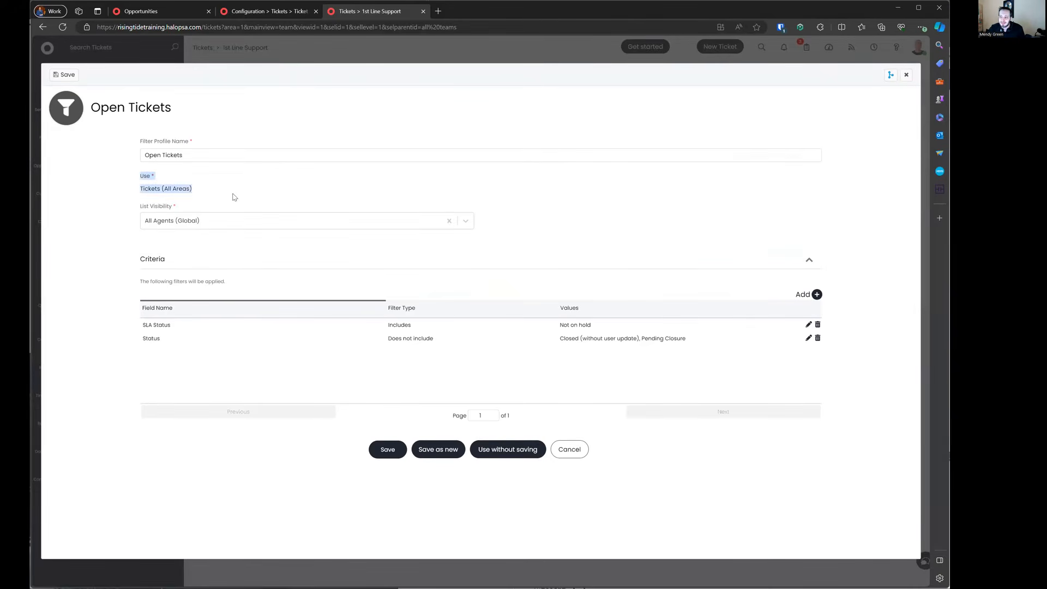
drag(128, 142, 253, 170)
drag(138, 278, 733, 353)
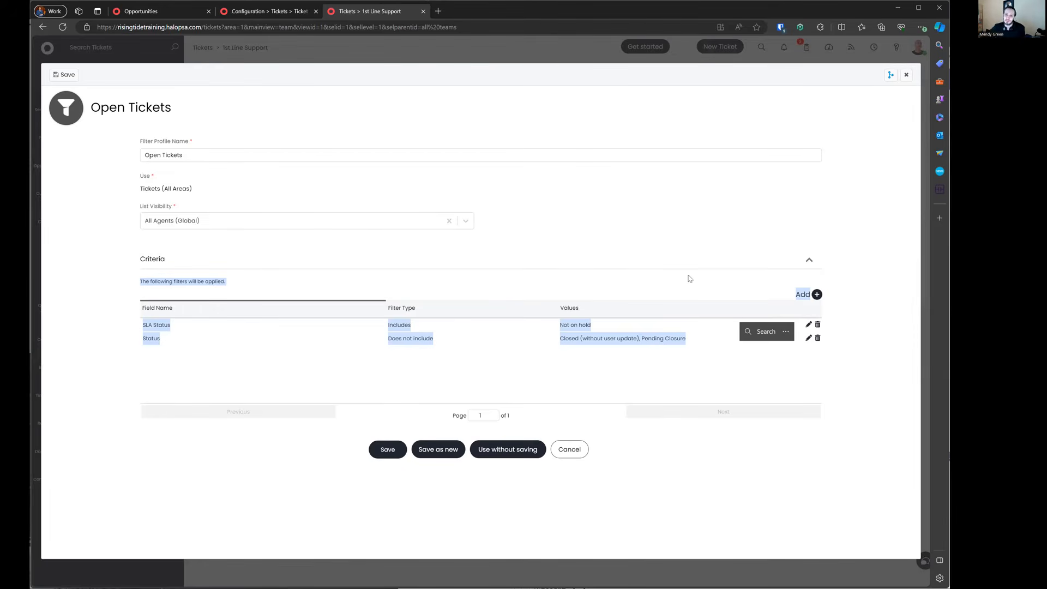
click(568, 451)
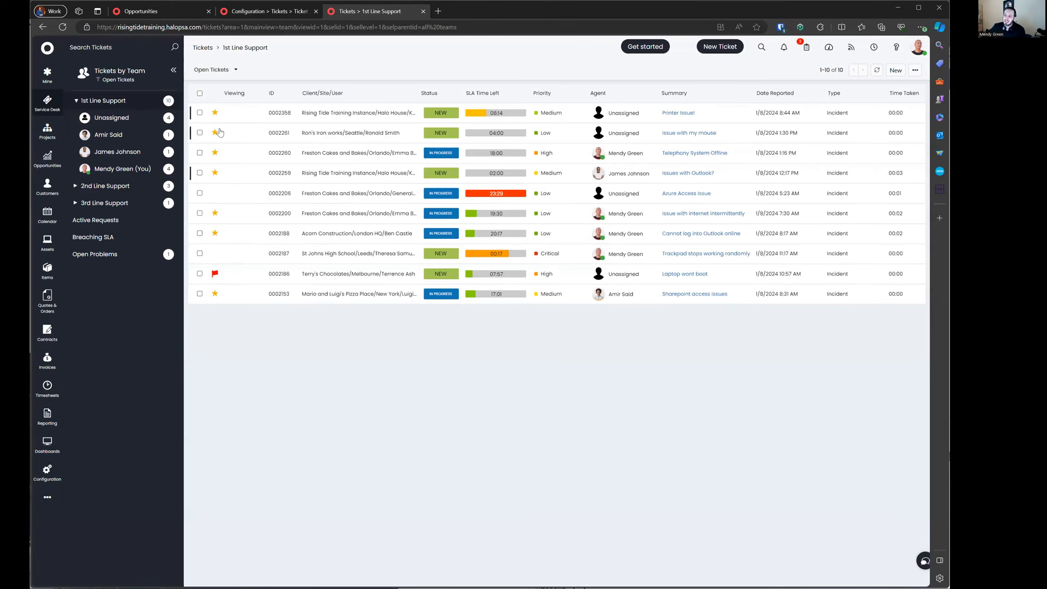
Step: From Mine, go to Configuration > Tickets > Views and open Configure List Groups
click(50, 77)
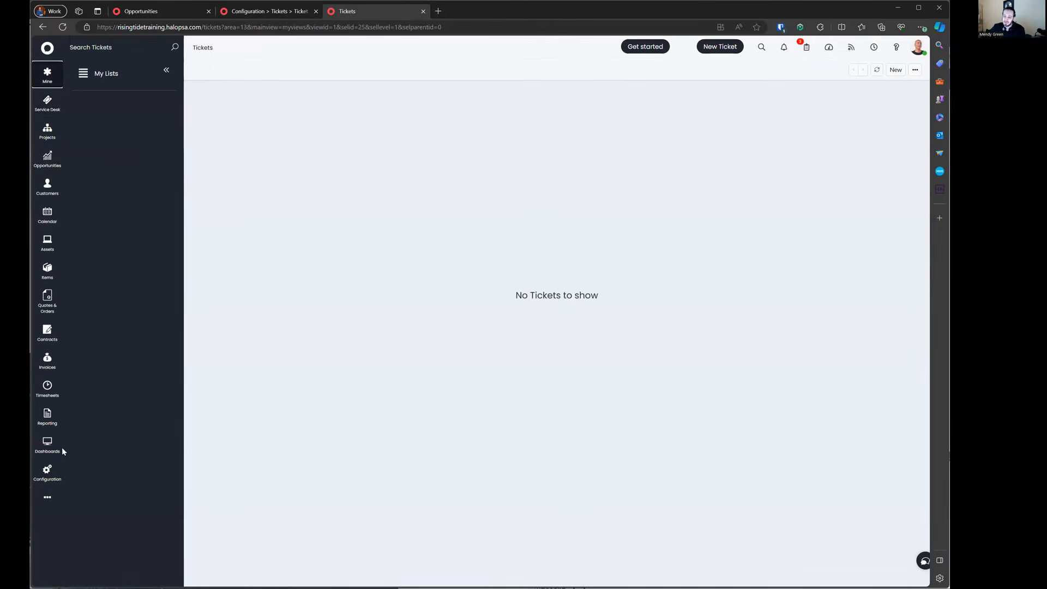
click(45, 478)
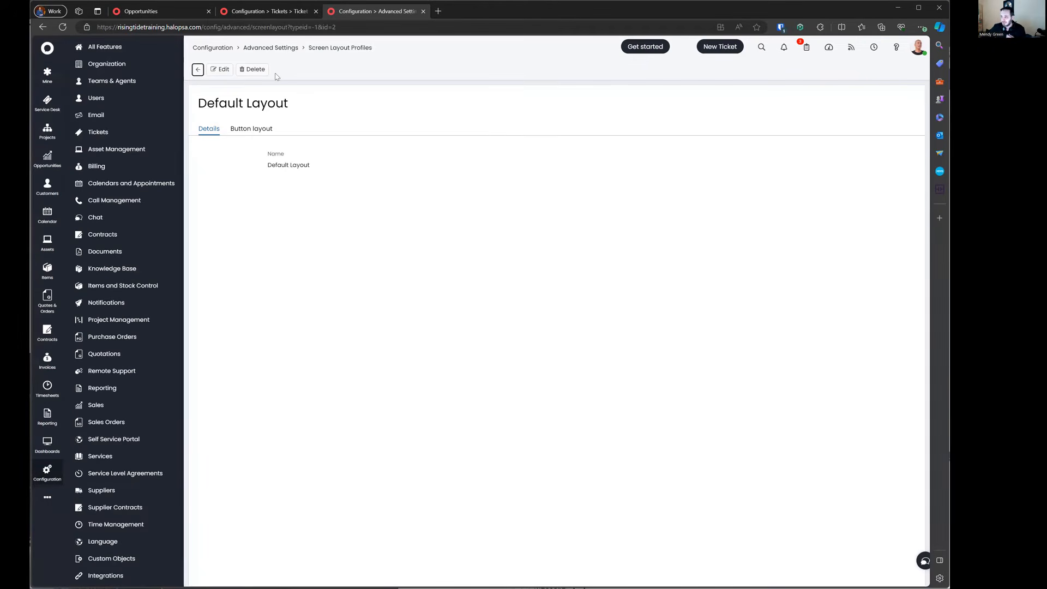
click(225, 49)
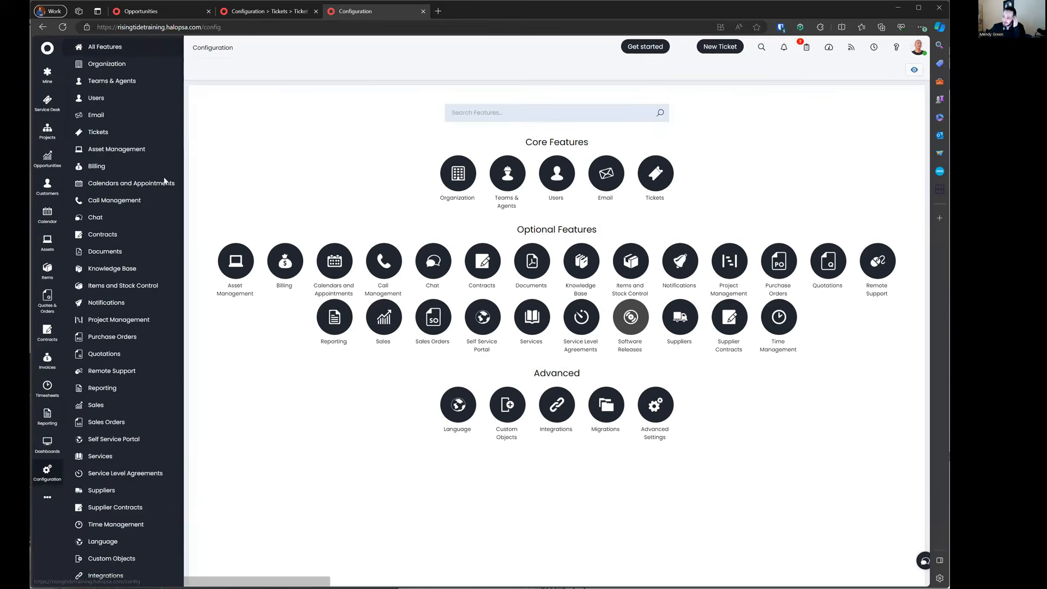
click(98, 133)
click(109, 244)
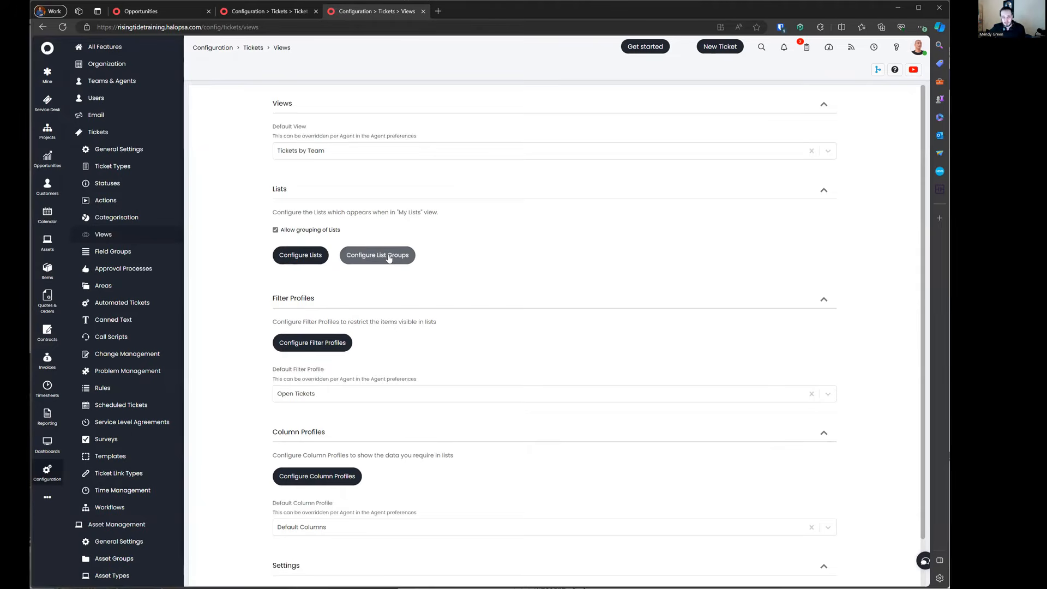
click(389, 256)
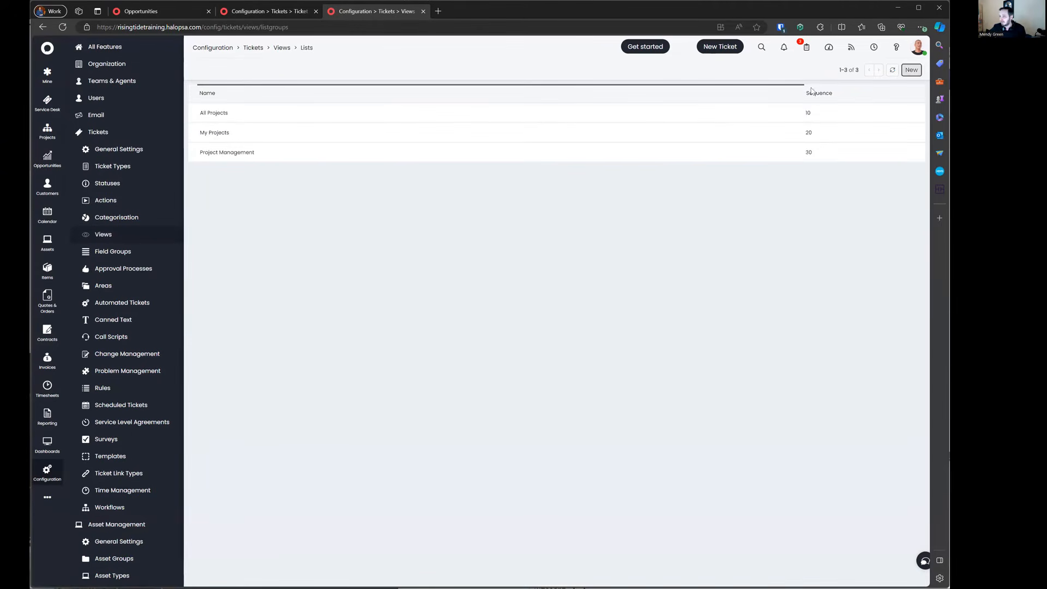
Step: Create a list group named Mine used for Tickets with sequence 5
text(Mine)
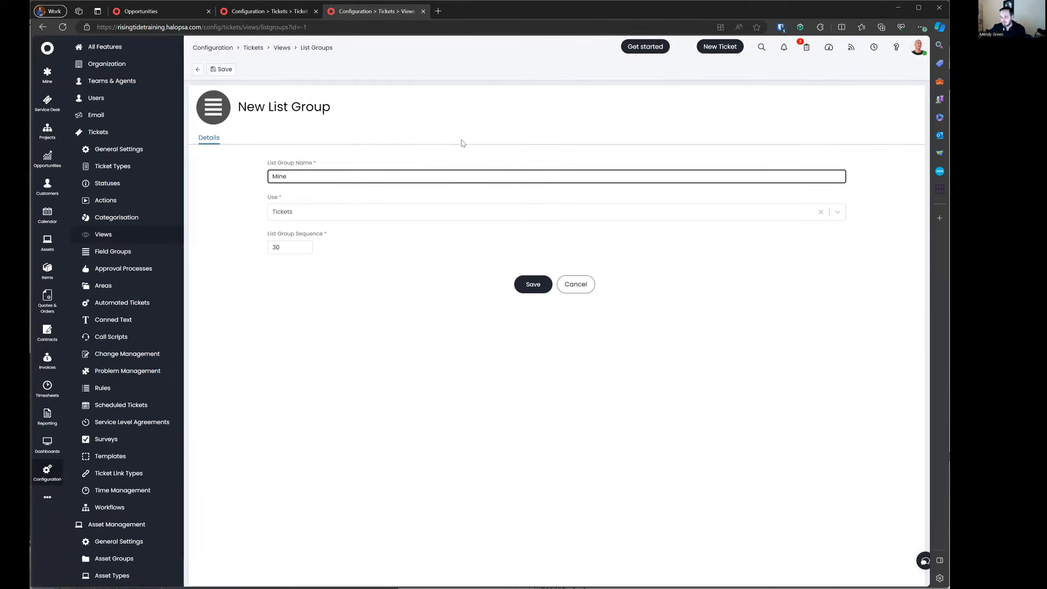
click(436, 212)
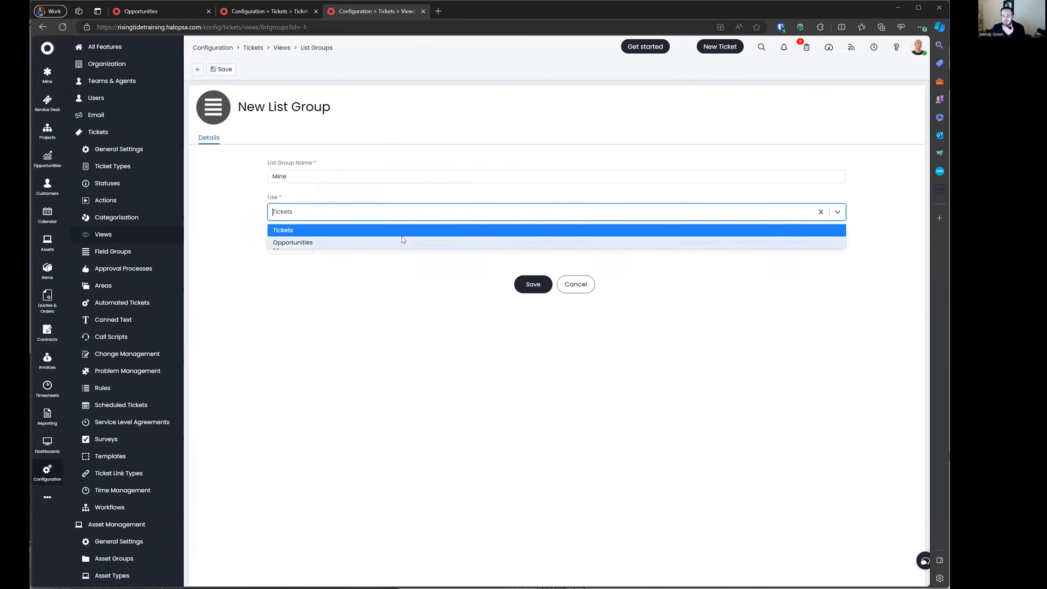
click(321, 287)
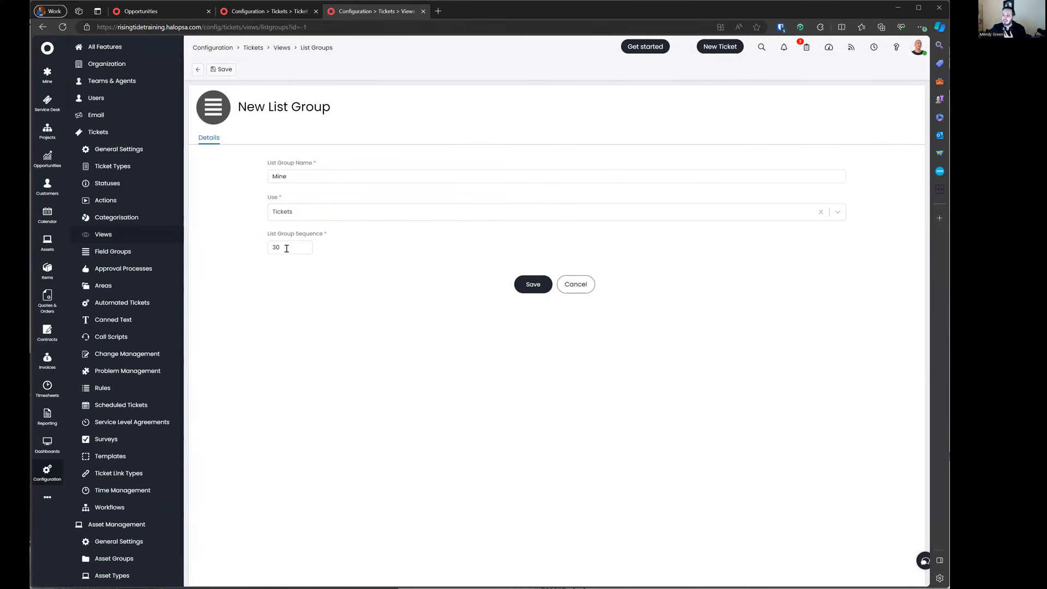
drag(287, 247, 262, 245)
text(5)
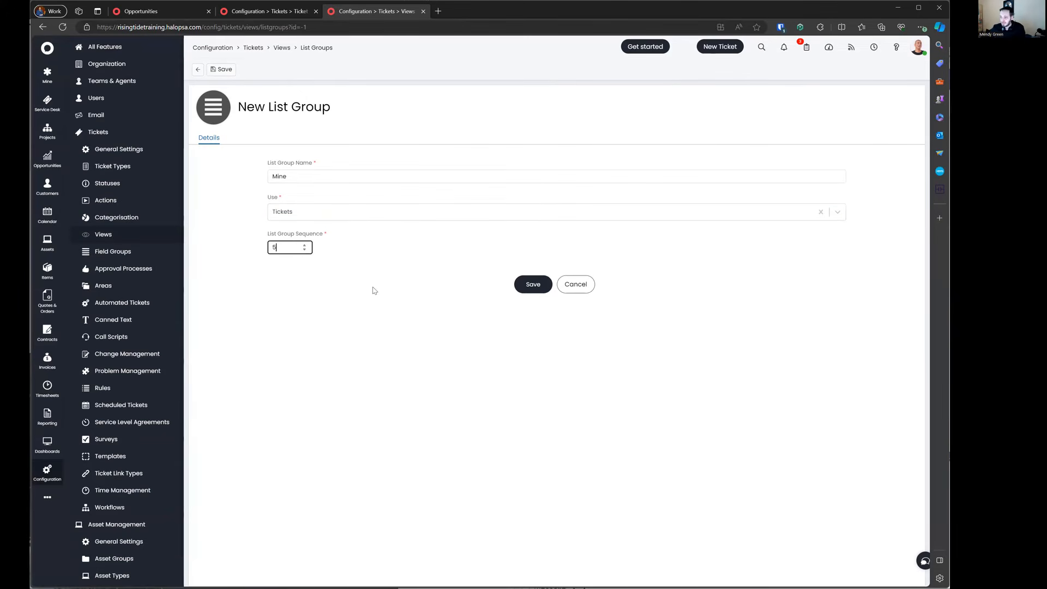
click(520, 285)
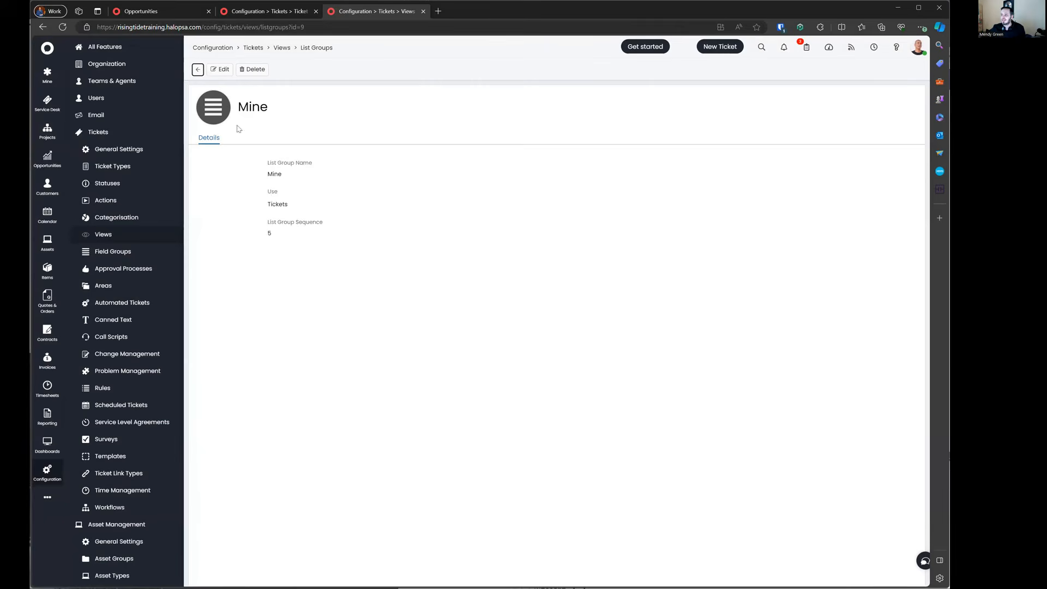
Step: Check the list groups sorted by sequence, then open the ticket lists configuration
click(198, 70)
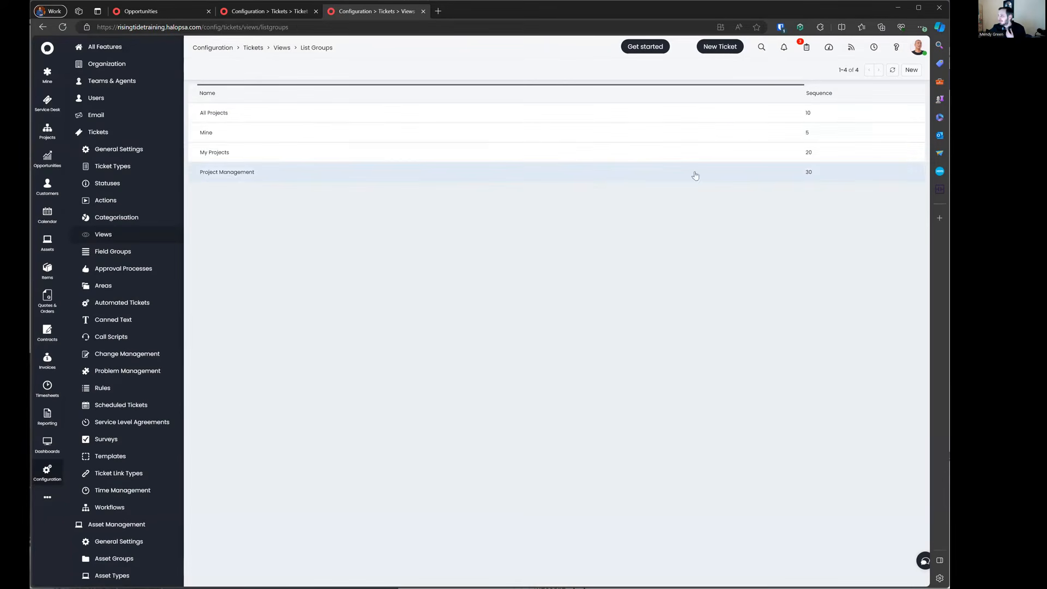
click(829, 94)
click(828, 94)
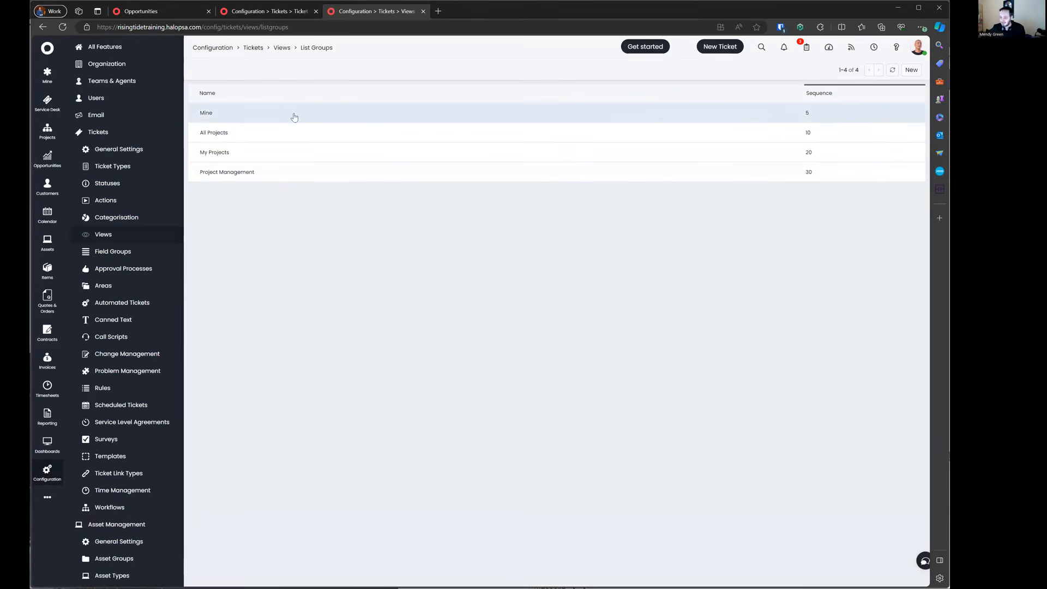
click(282, 48)
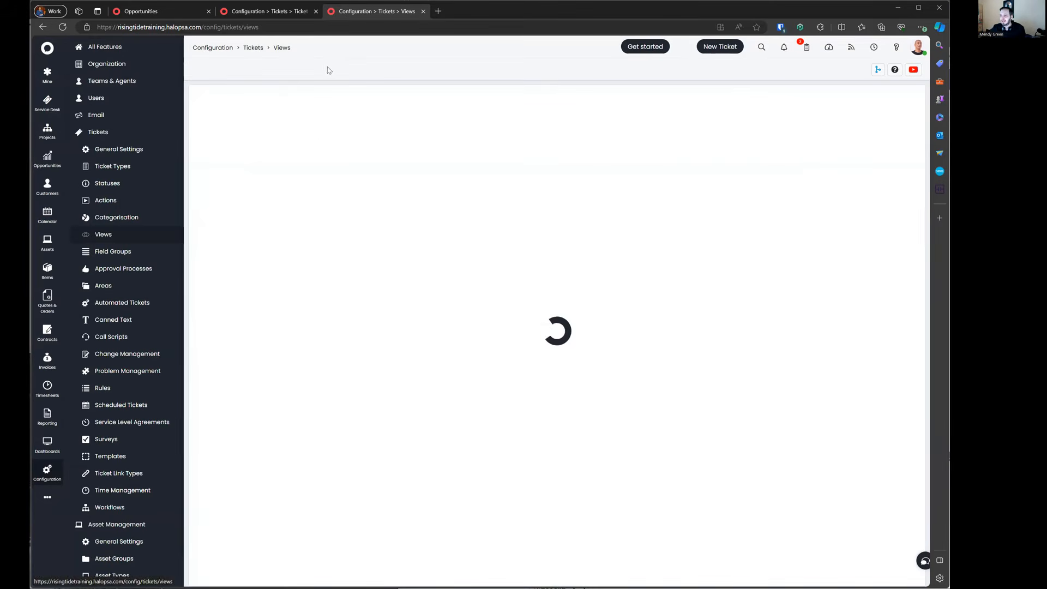
click(306, 259)
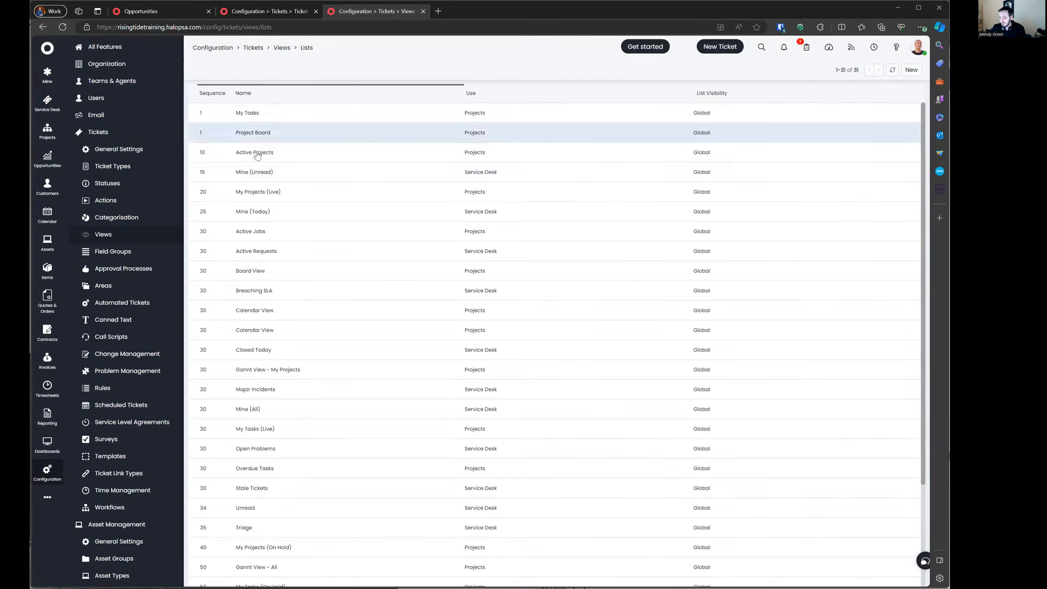
Step: Start a new list 'My Open Tickets' with use Mine, group Mine, sequence 5
click(910, 70)
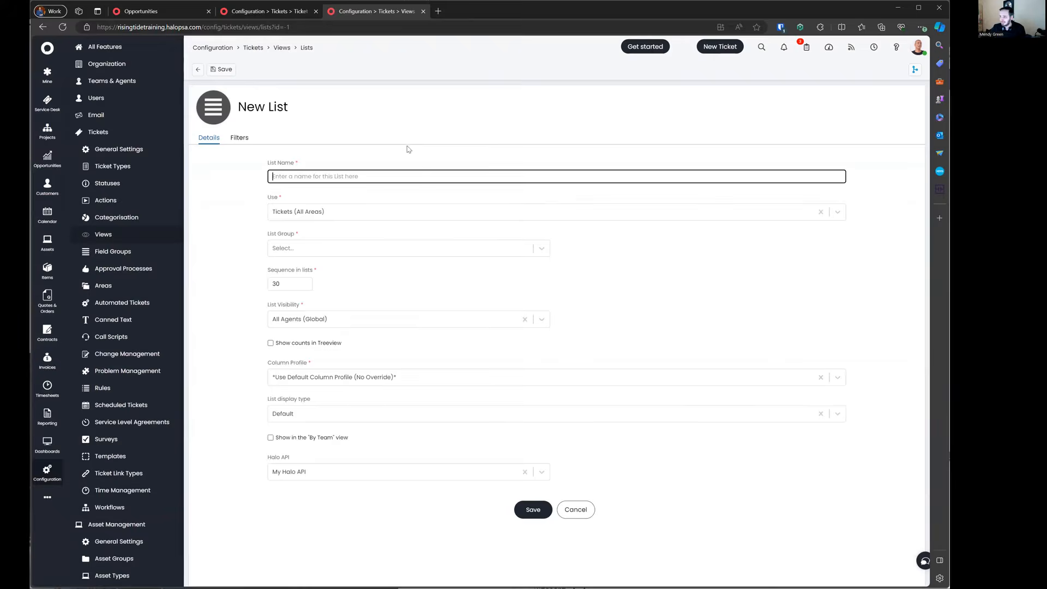
text(My Open Tickets)
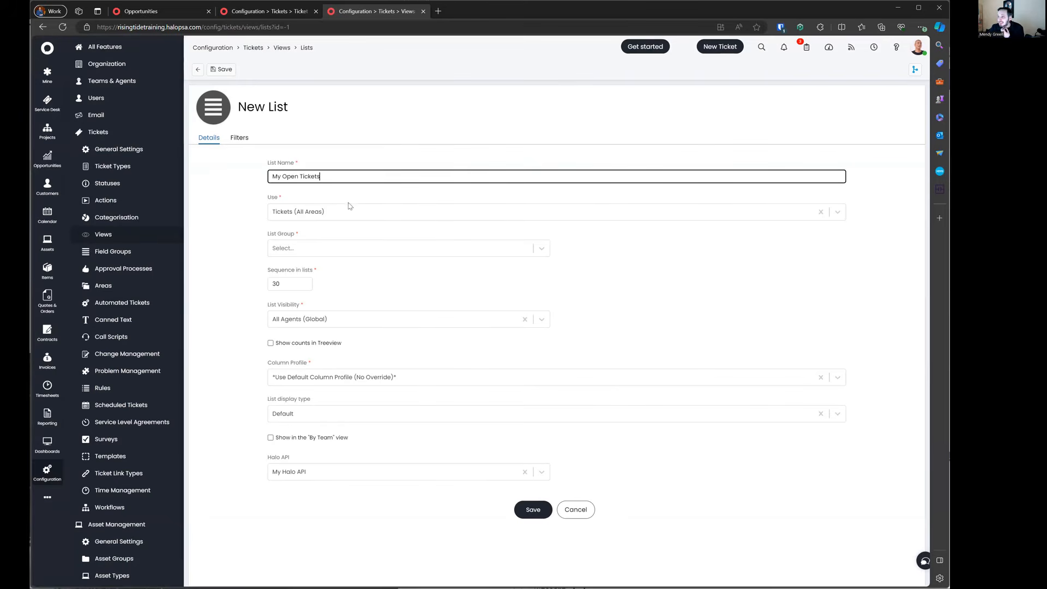
click(334, 214)
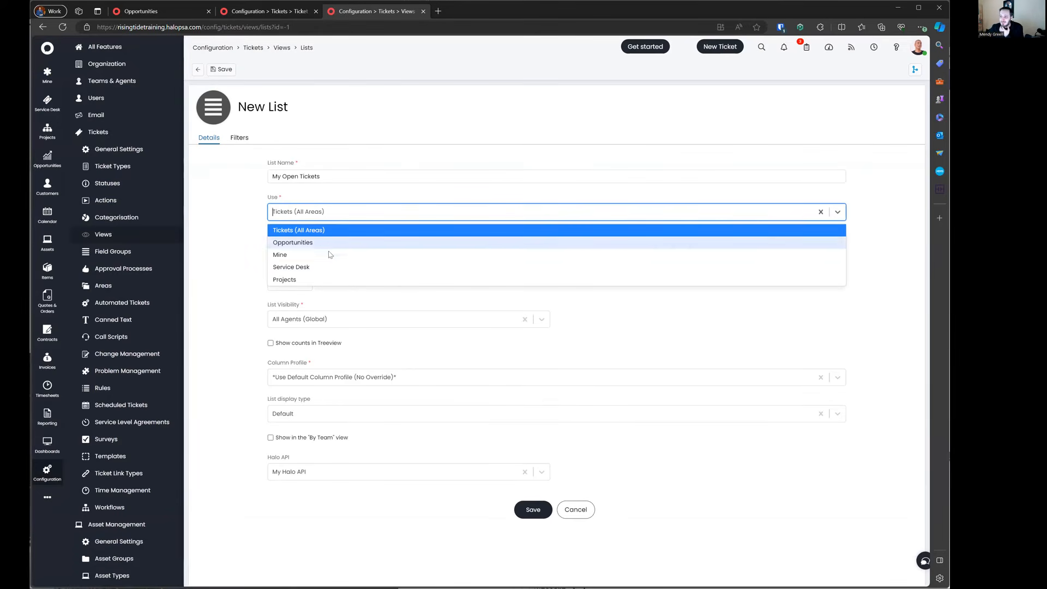
click(330, 254)
click(326, 252)
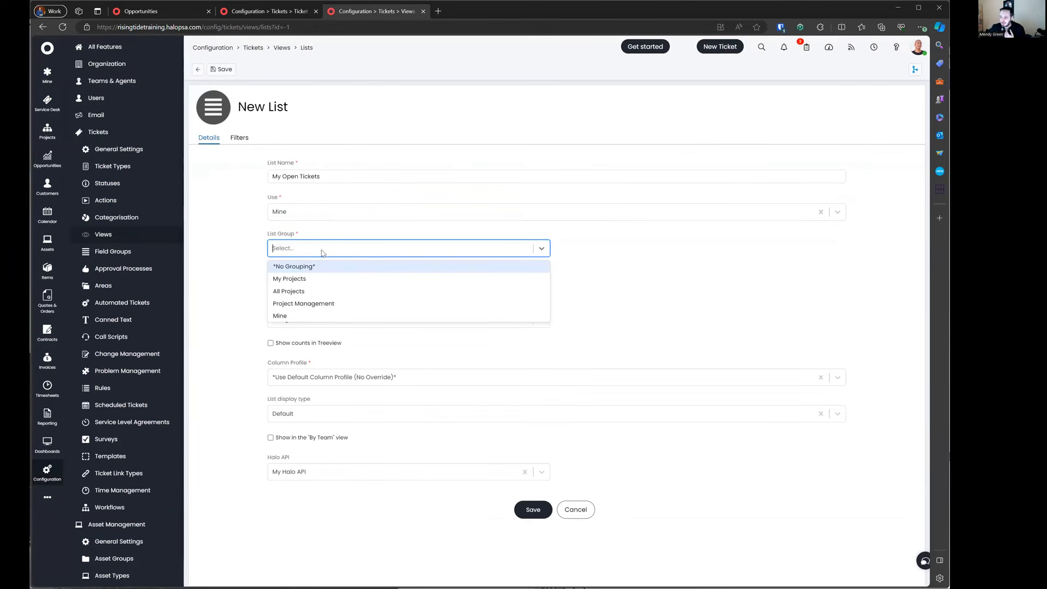
click(304, 322)
click(327, 248)
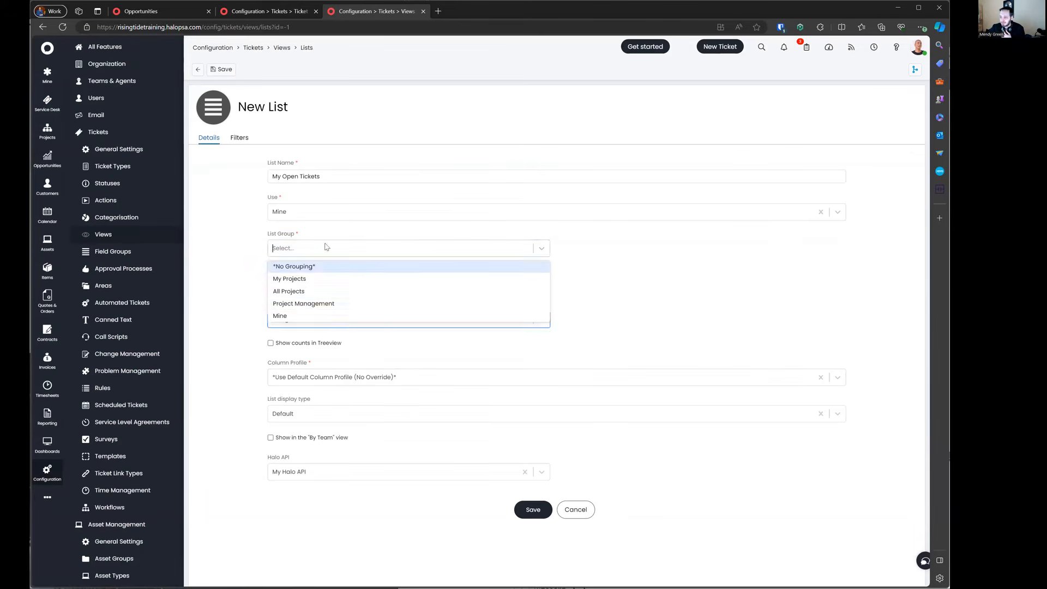
click(304, 313)
key(Tab)
text(5)
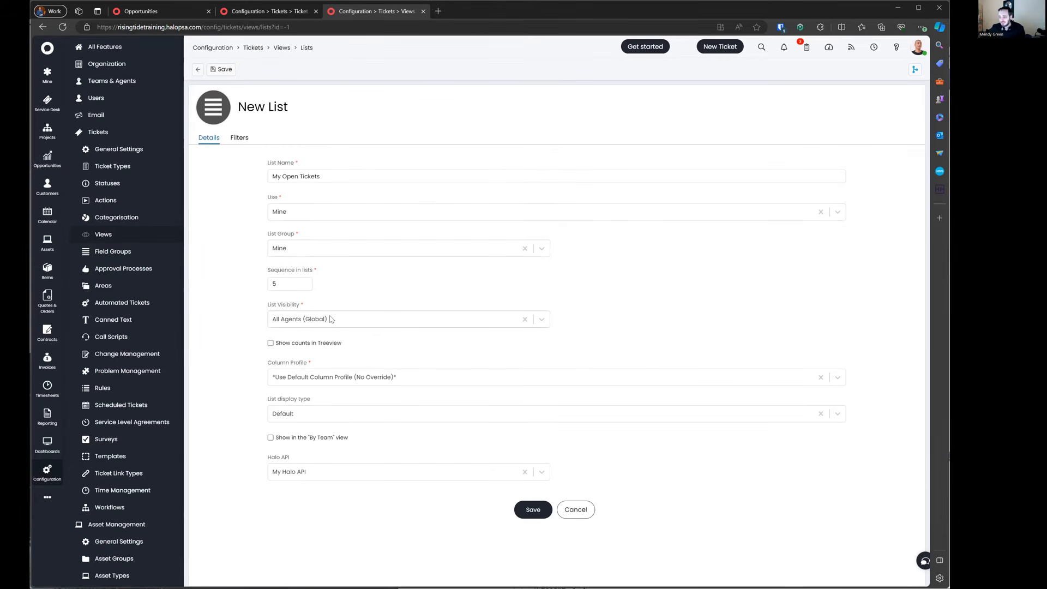
Step: Keep all-agent visibility, enable treeview counts, keep default columns and Default display type
click(328, 319)
click(327, 337)
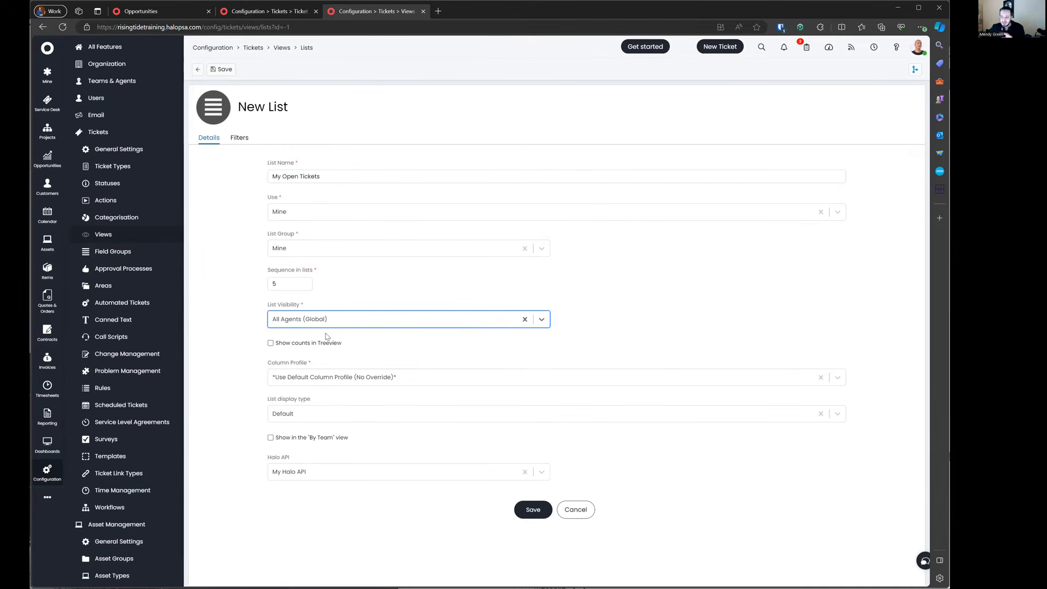
click(317, 344)
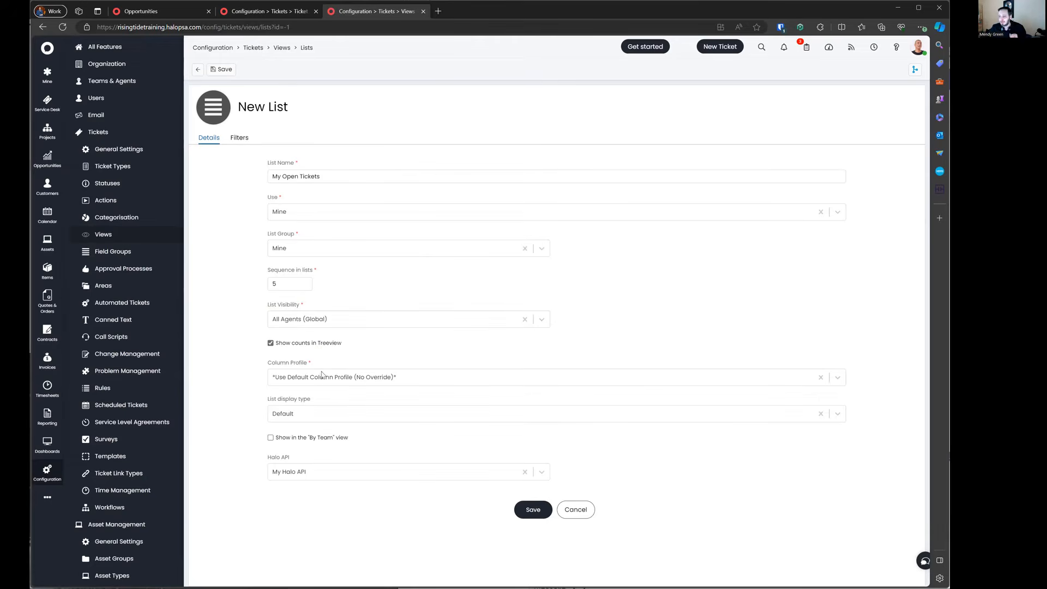
click(328, 383)
click(329, 383)
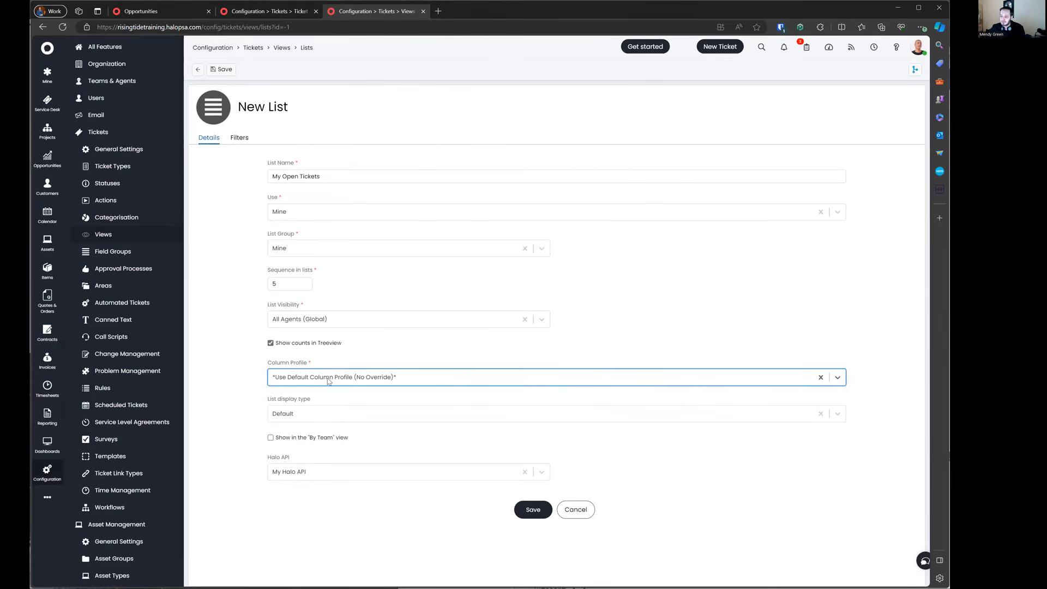
click(306, 417)
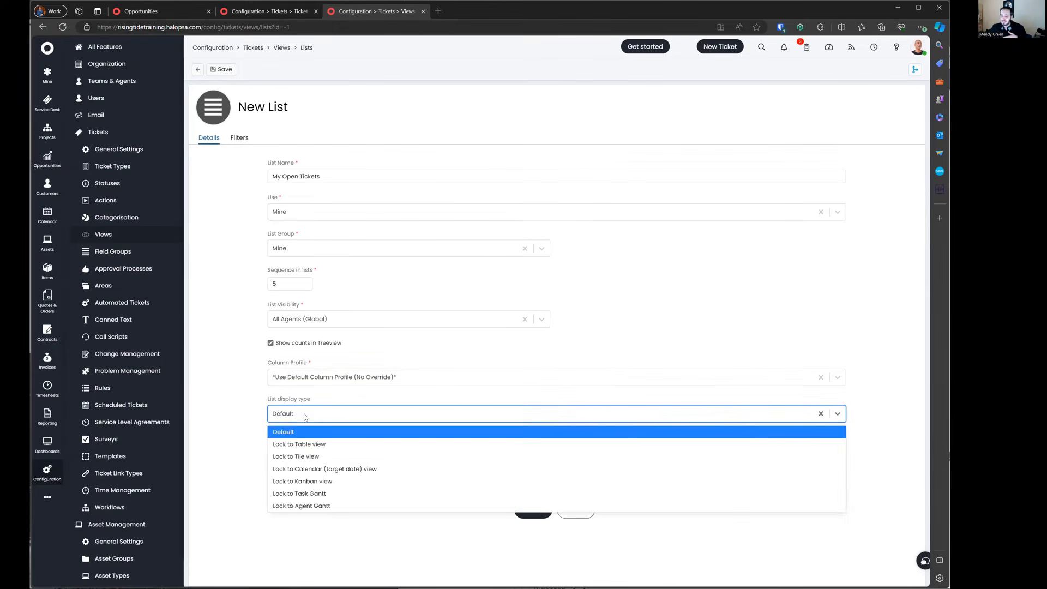
click(305, 417)
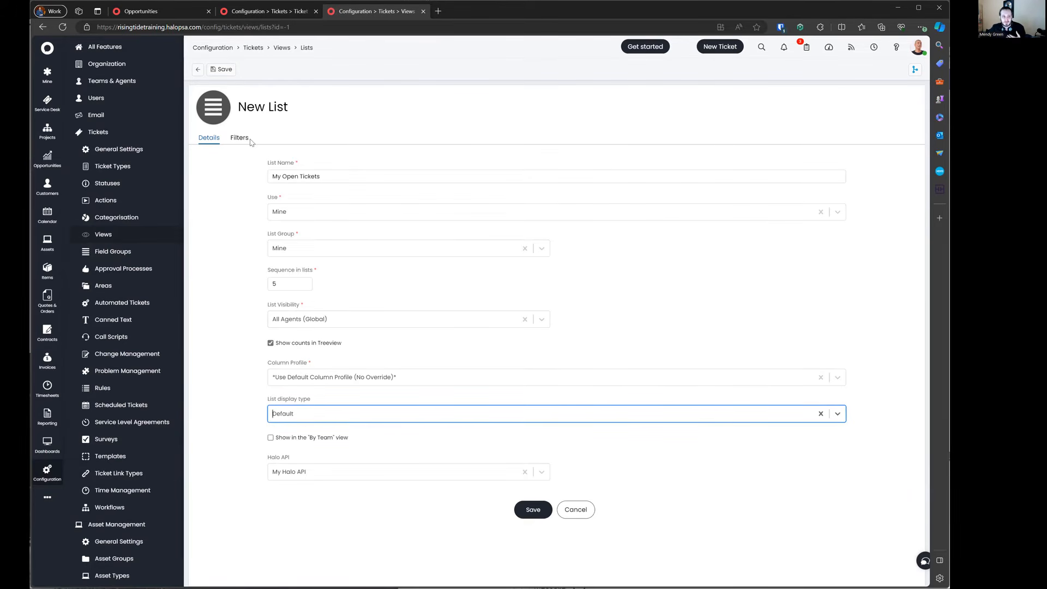
click(240, 139)
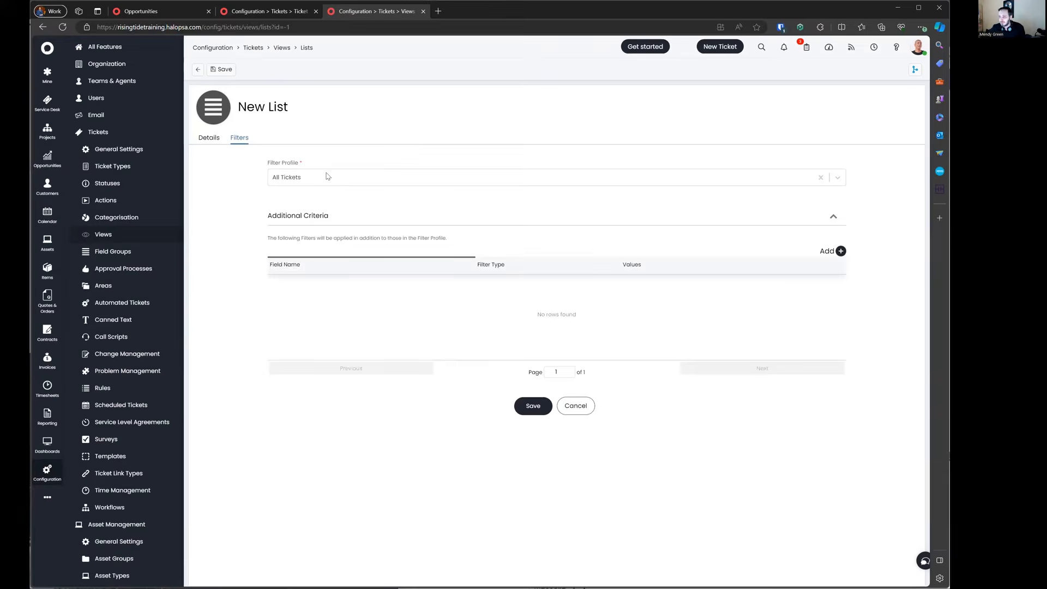
Step: Rename the new list to 'My ActionableTickets', correcting the spelling
click(327, 176)
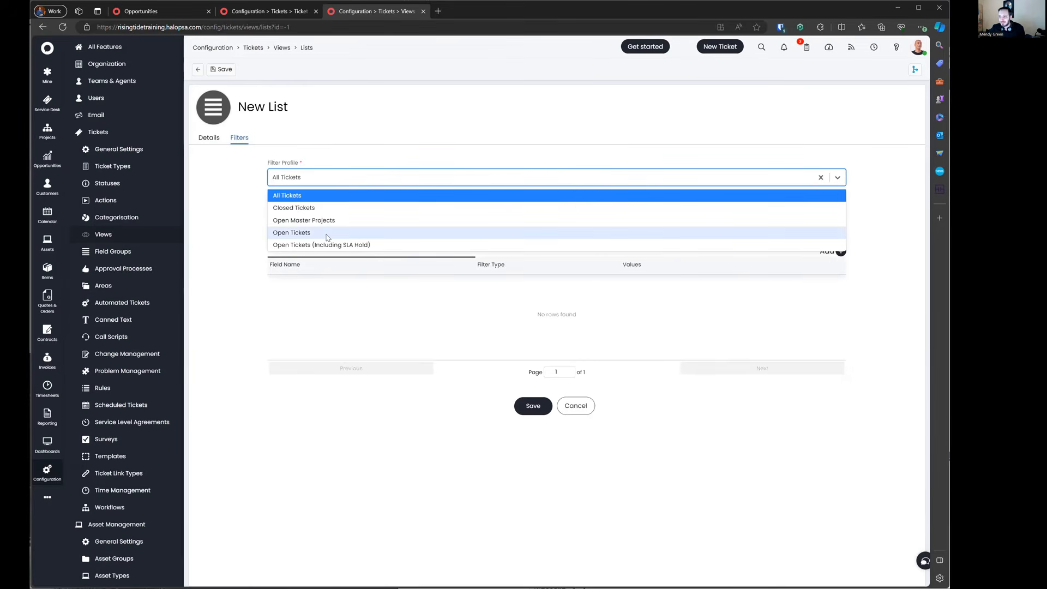
click(327, 237)
click(210, 138)
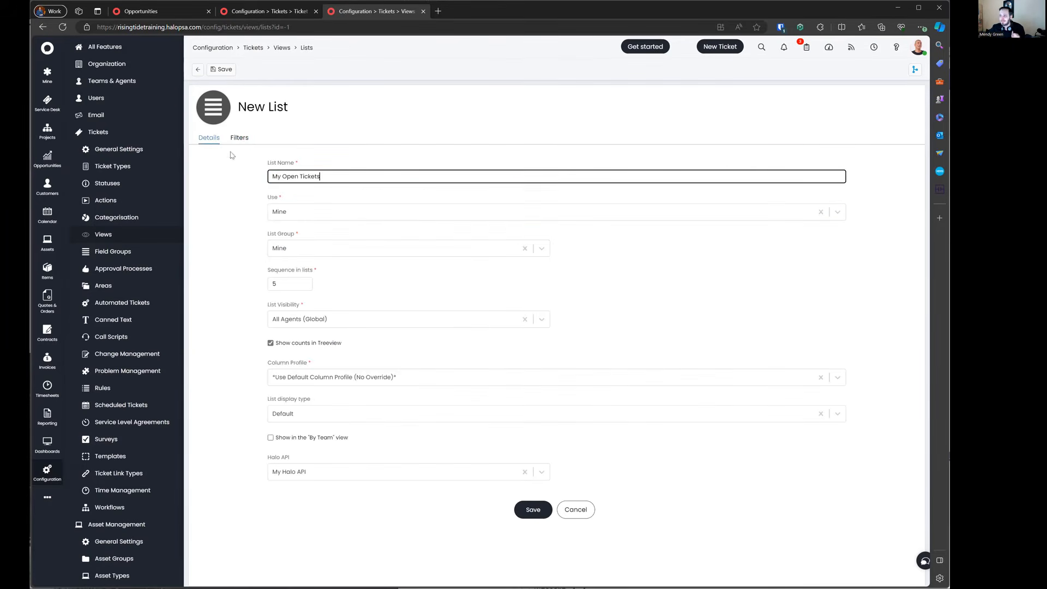
double_click(294, 176)
text(Actio)
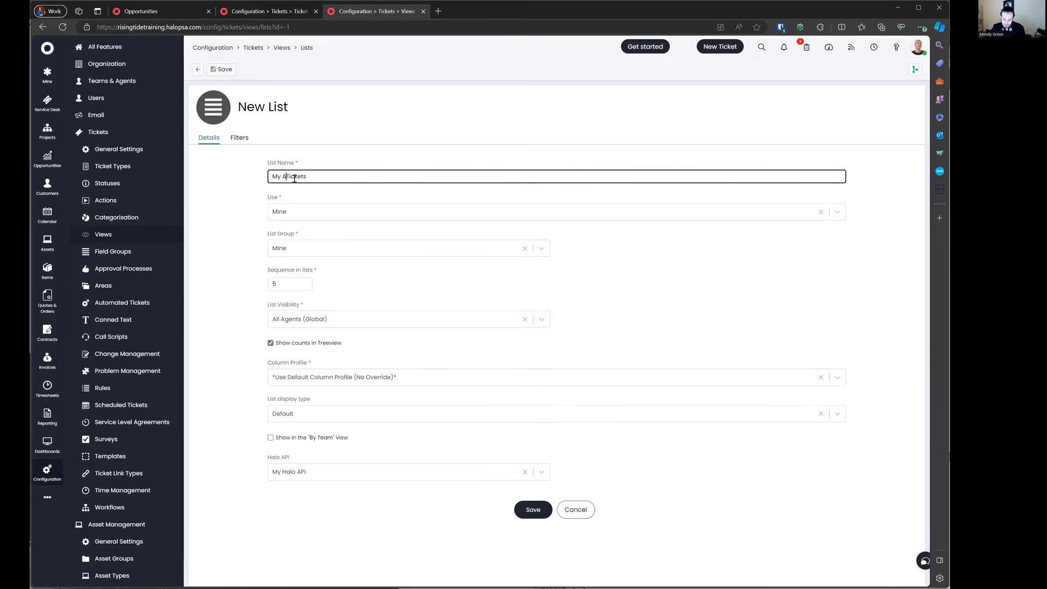
text(able)
click(222, 173)
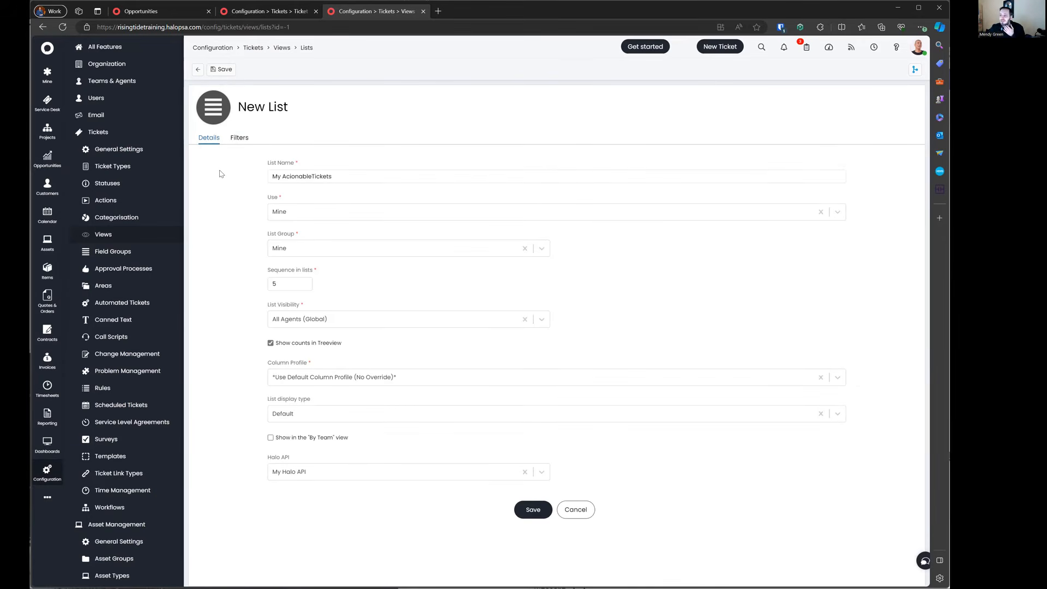
click(291, 177)
text(t)
click(234, 184)
Step: Set the list's filter profile to Open Tickets
click(238, 138)
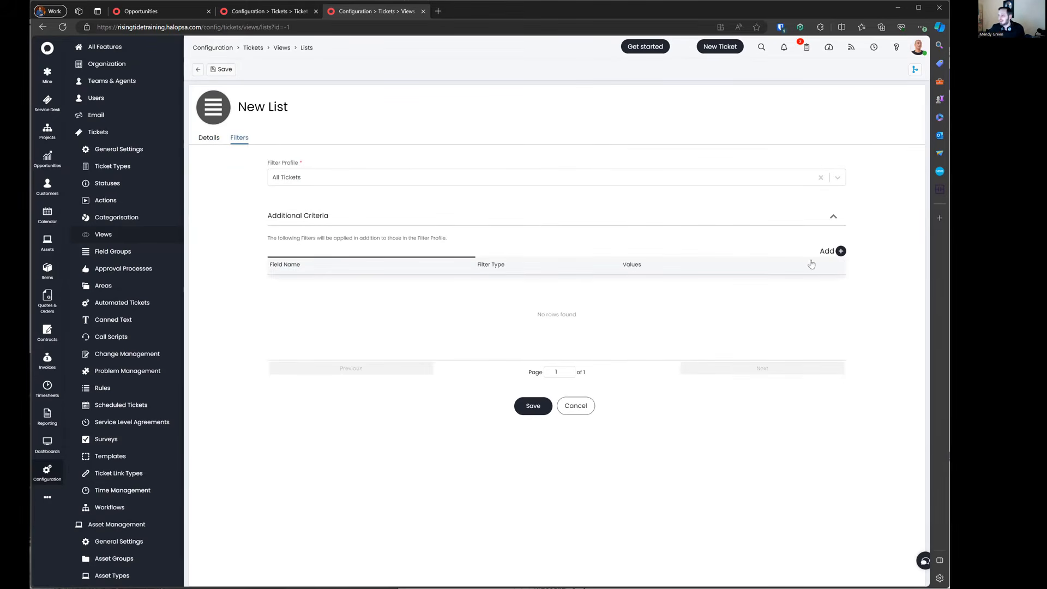
click(705, 180)
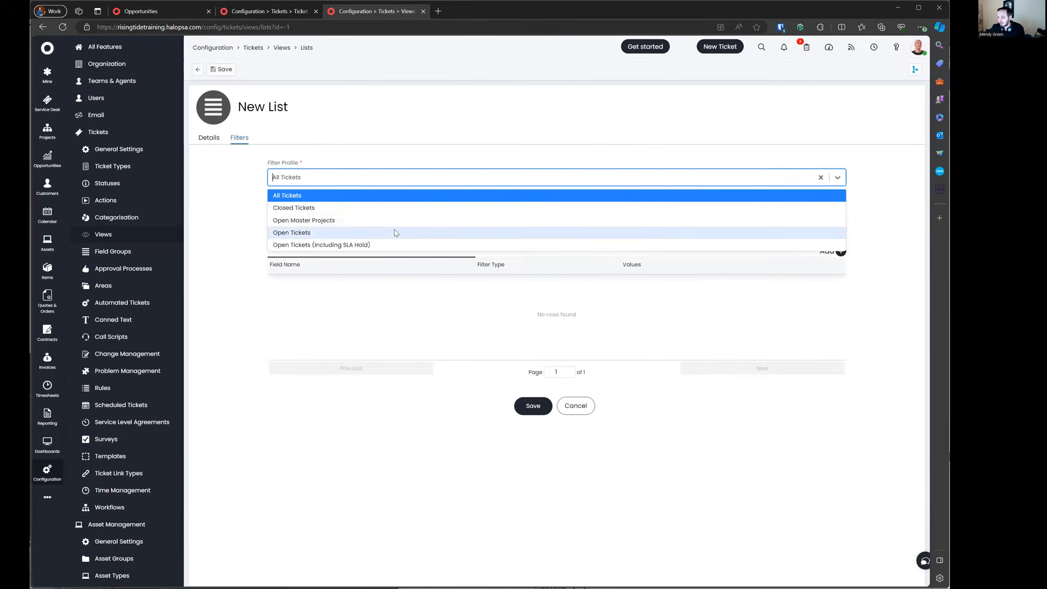
click(393, 233)
Step: Add an extra filter criterion on the Agent field with filter type Includes
click(839, 252)
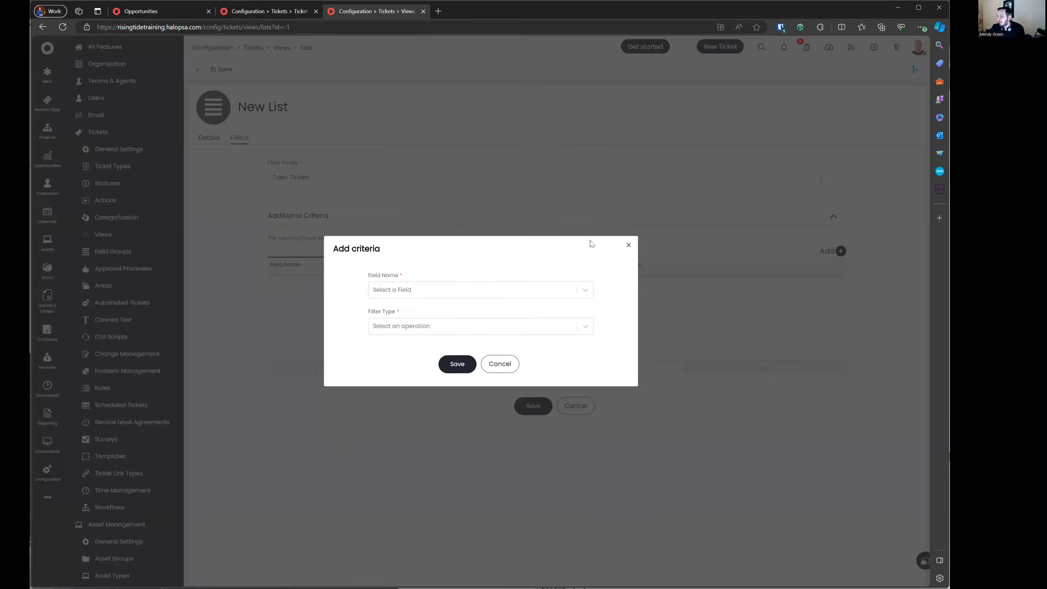
click(412, 288)
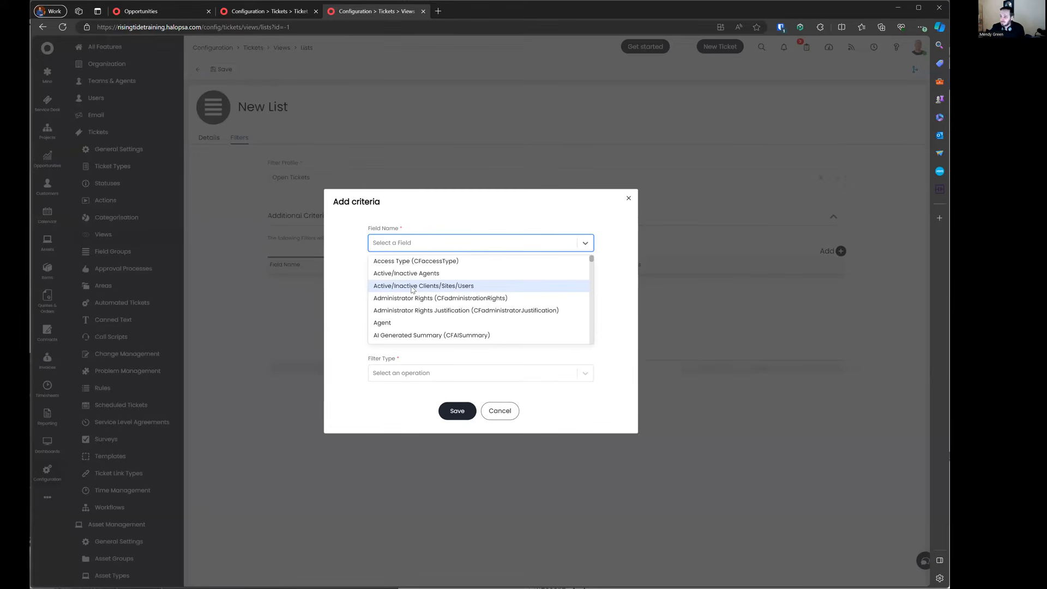
text(agent)
click(416, 281)
click(418, 327)
click(420, 306)
Step: Give the Agent criterion the value *Logged in Agent*, delete the extra Agent row, and save the list
click(417, 343)
click(417, 353)
click(427, 315)
click(420, 297)
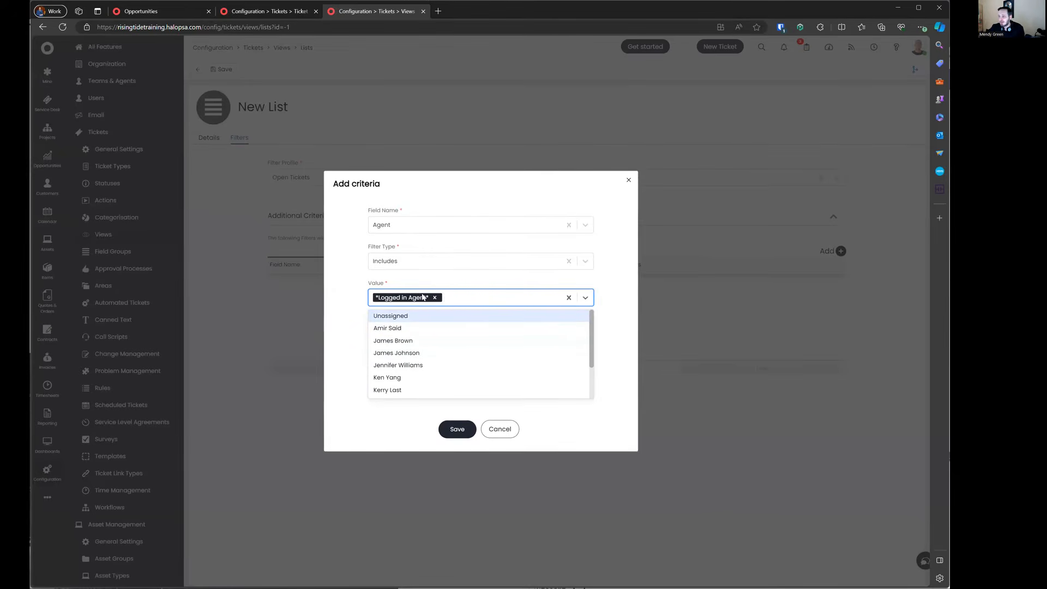
click(442, 285)
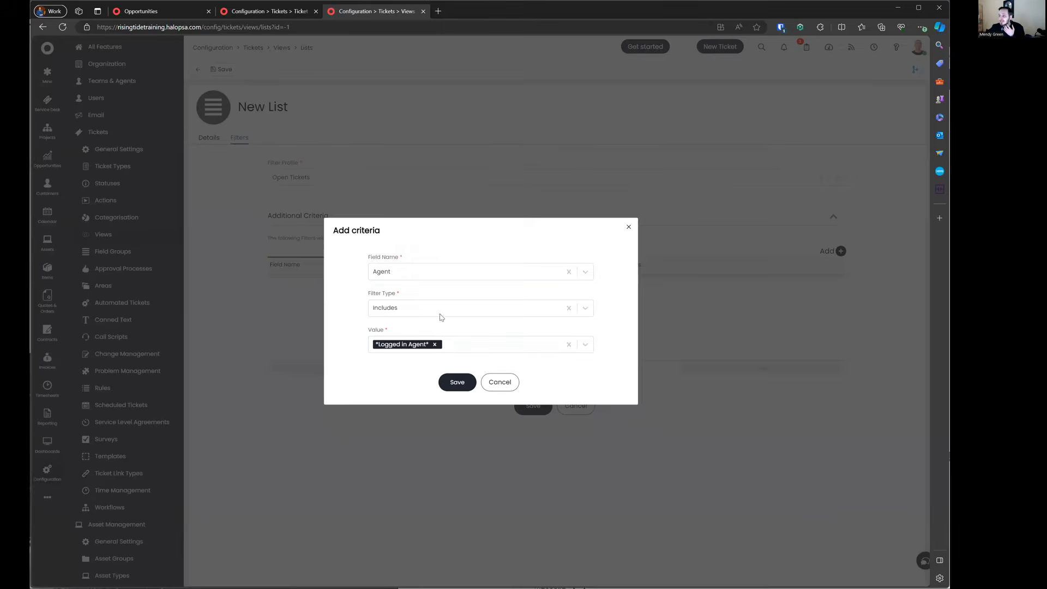
click(458, 388)
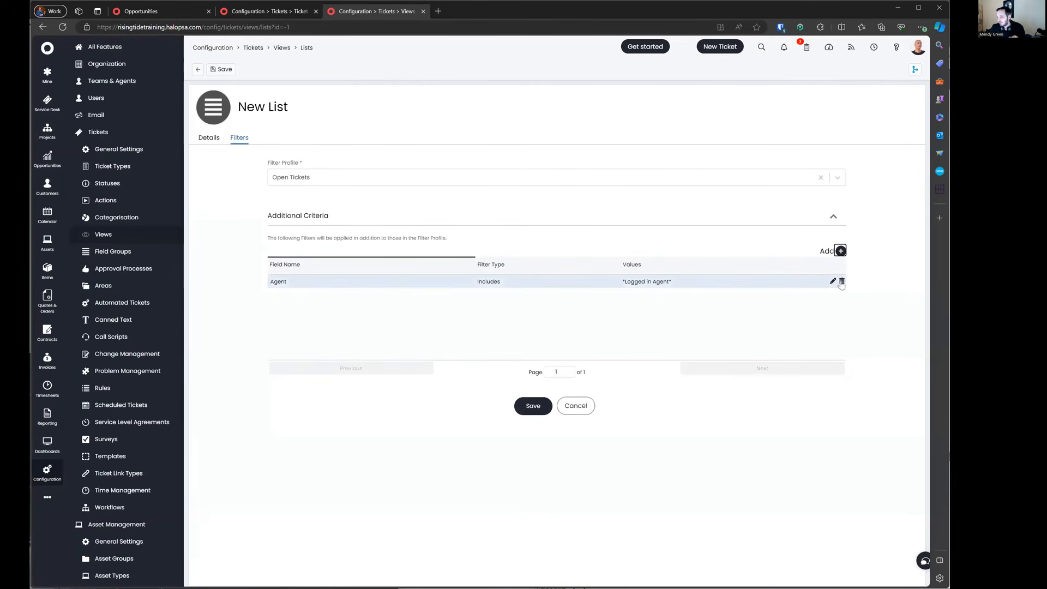
click(842, 281)
click(533, 406)
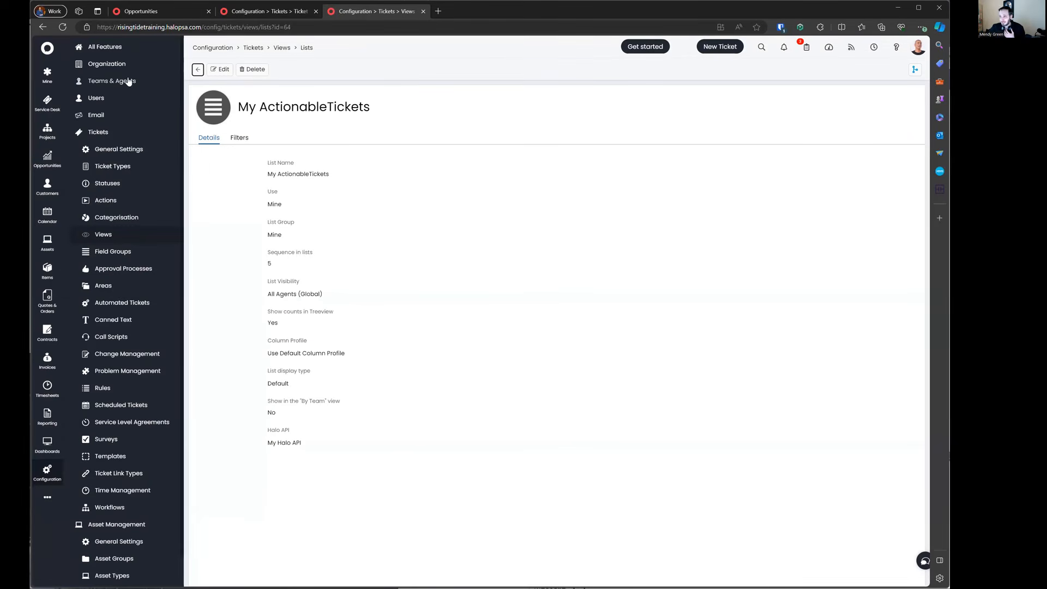
Step: In the reloaded first tab, open the My ActionableTickets list under Mine
click(254, 15)
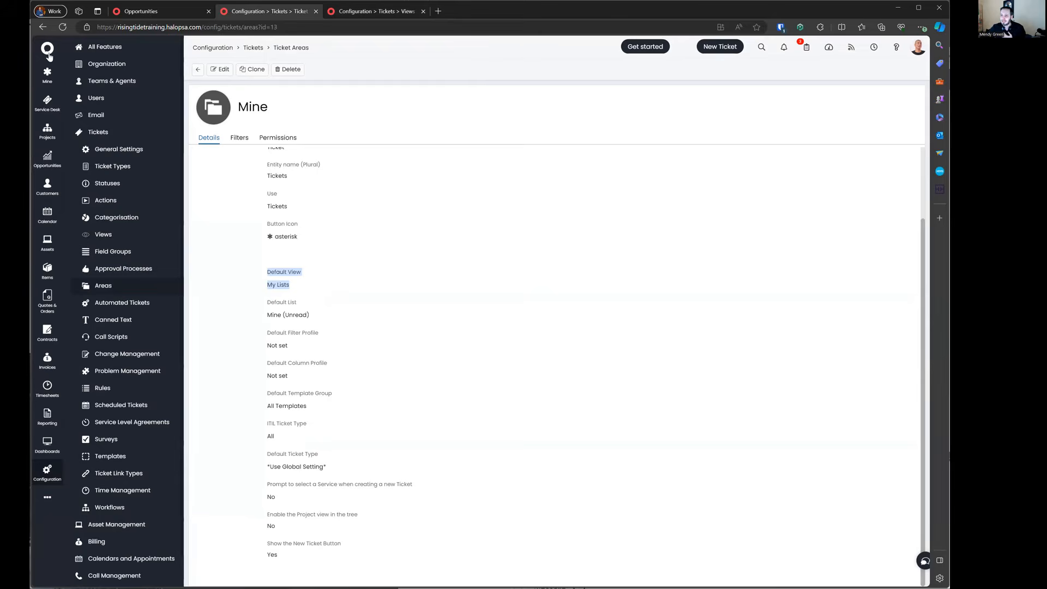
click(140, 12)
click(62, 28)
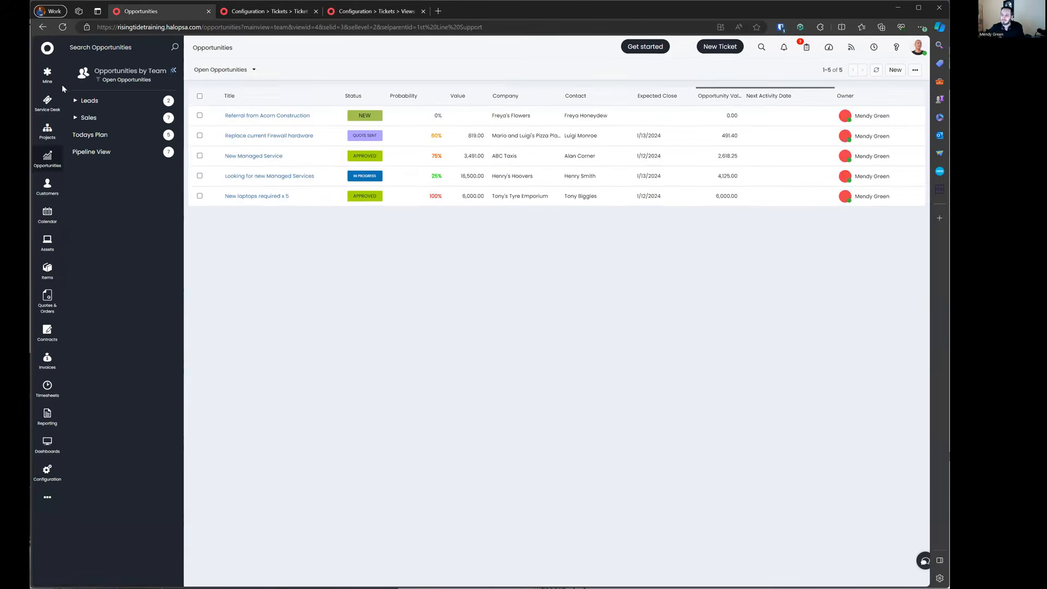
click(51, 82)
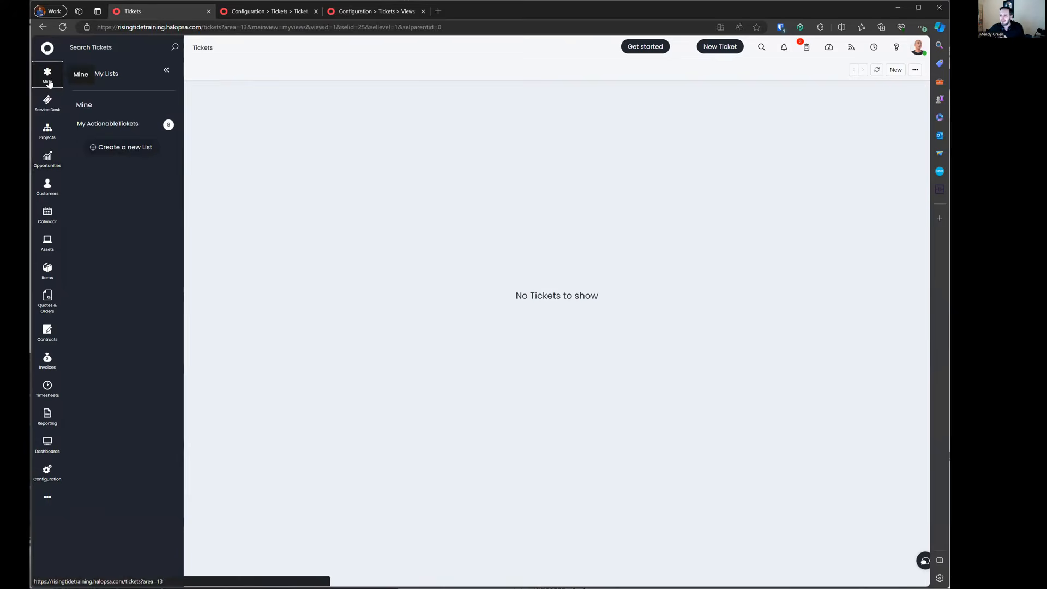
click(104, 124)
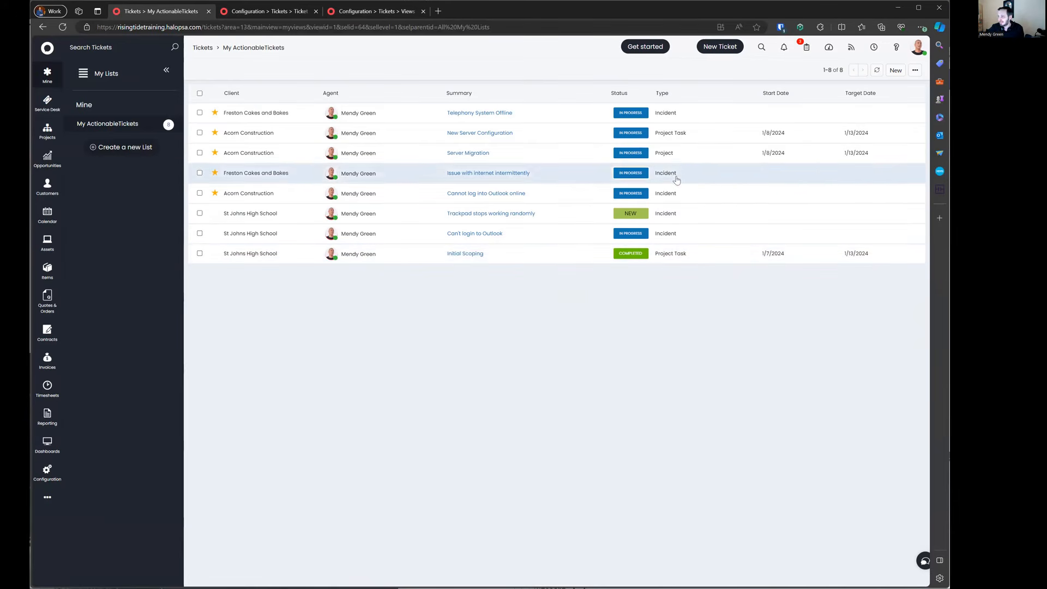
Step: Sort the list's 8 tickets by Type, then return to the Mine settings tab
click(685, 97)
mouse_move(533, 241)
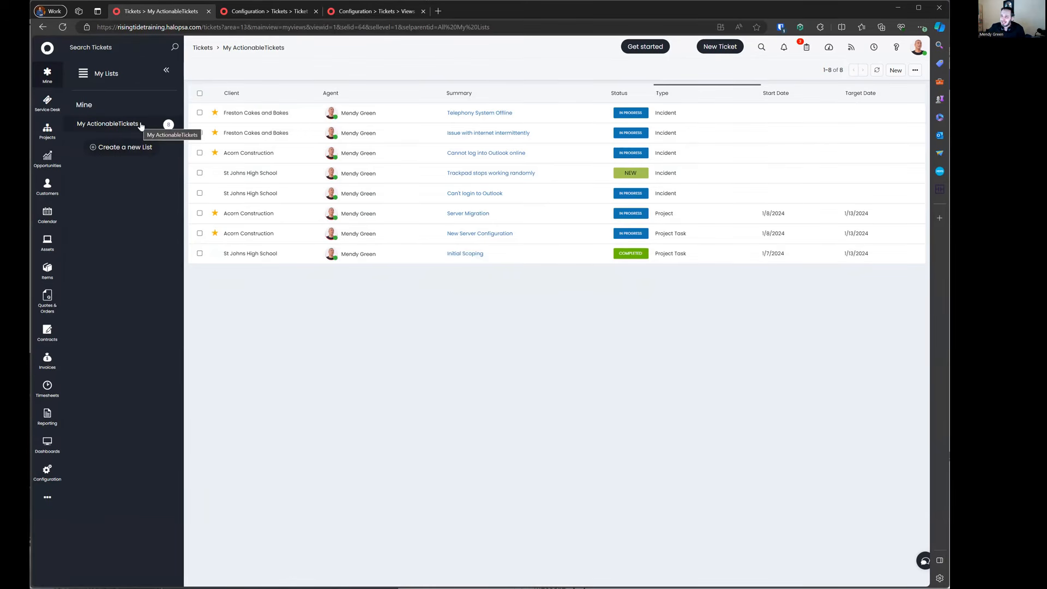
click(299, 12)
click(348, 12)
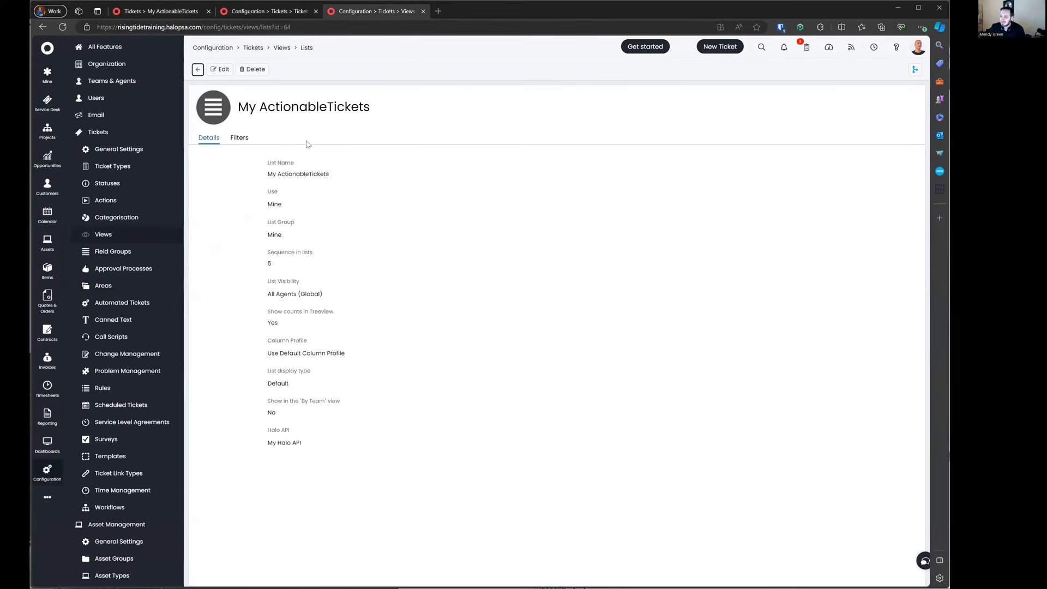
click(239, 138)
drag(267, 175, 315, 173)
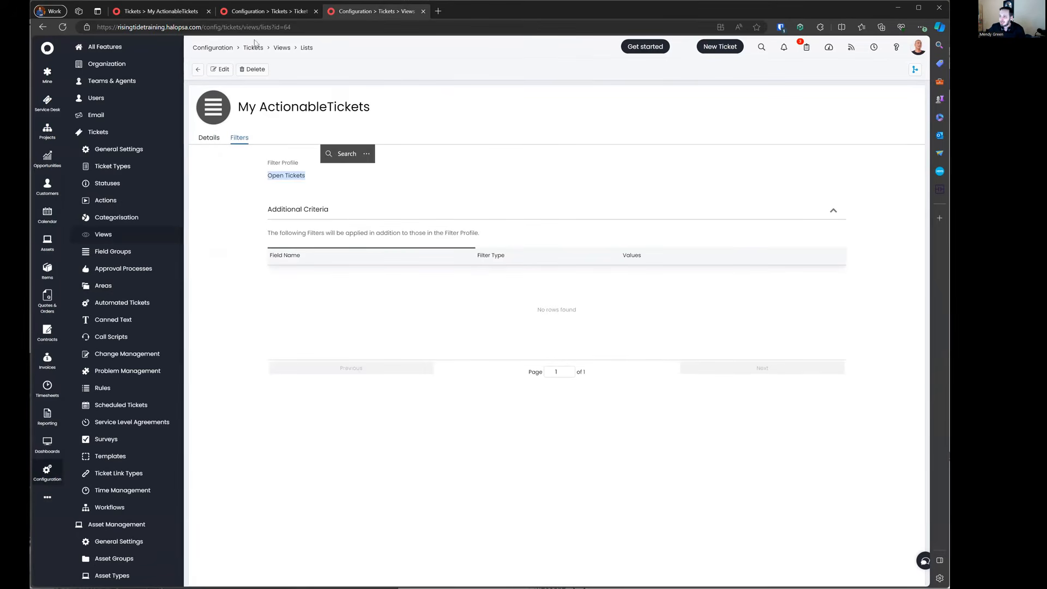
click(267, 12)
click(238, 138)
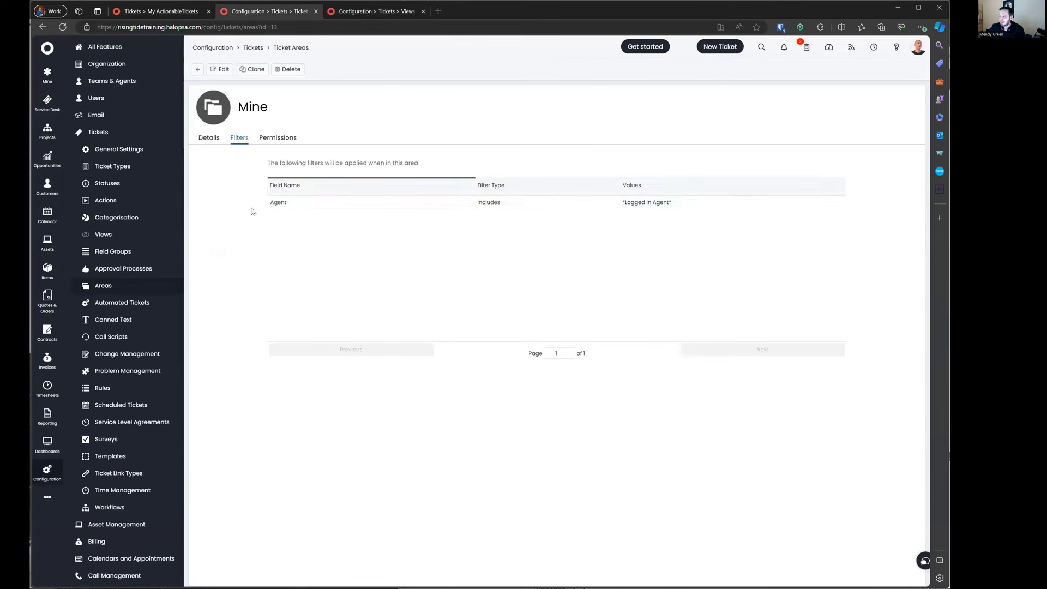
drag(252, 211, 675, 213)
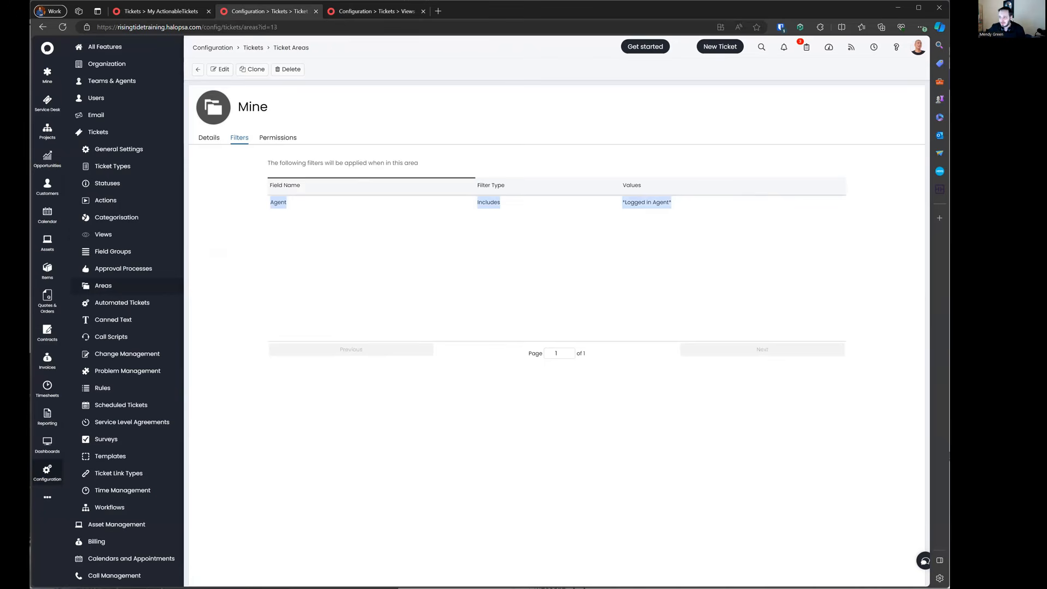
click(331, 11)
click(267, 11)
click(158, 12)
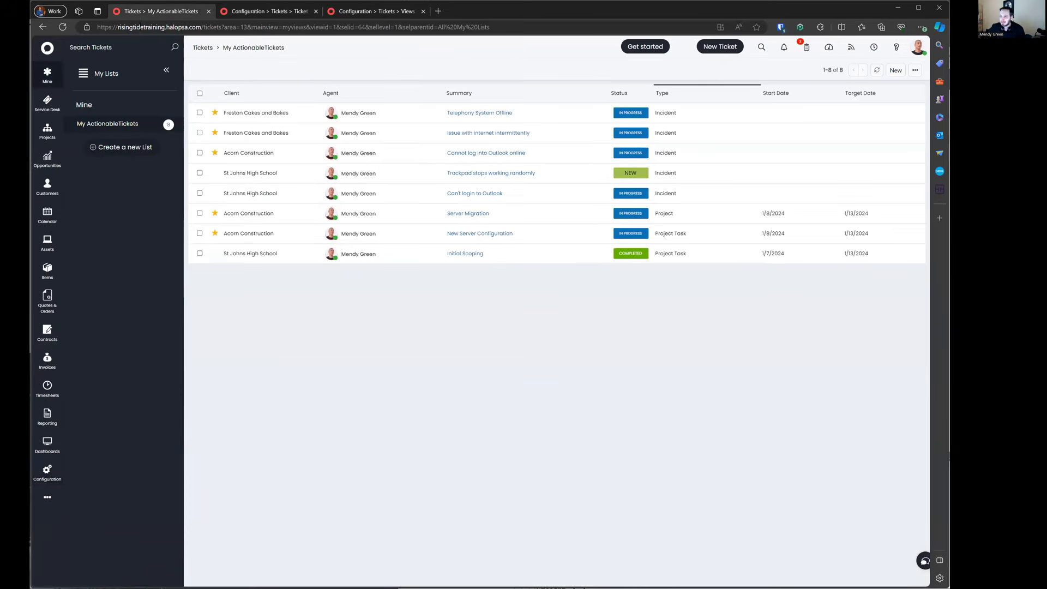
click(352, 15)
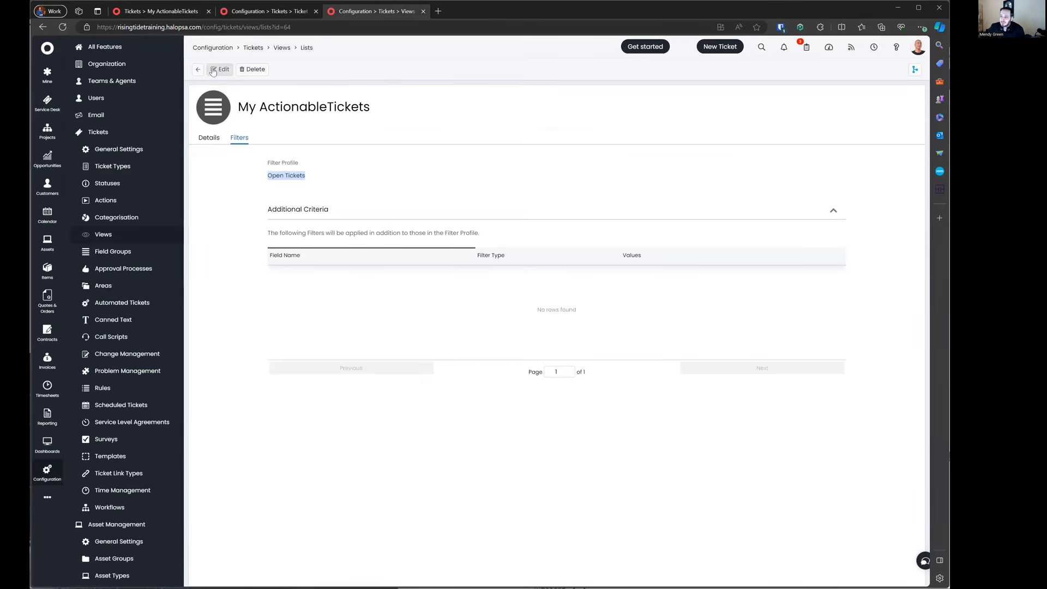
click(137, 11)
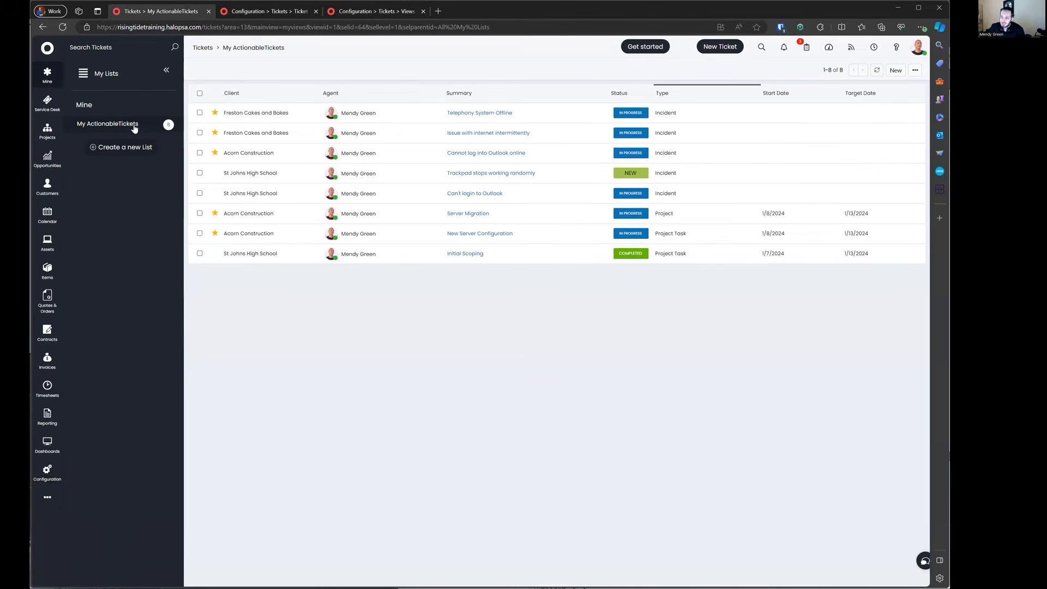
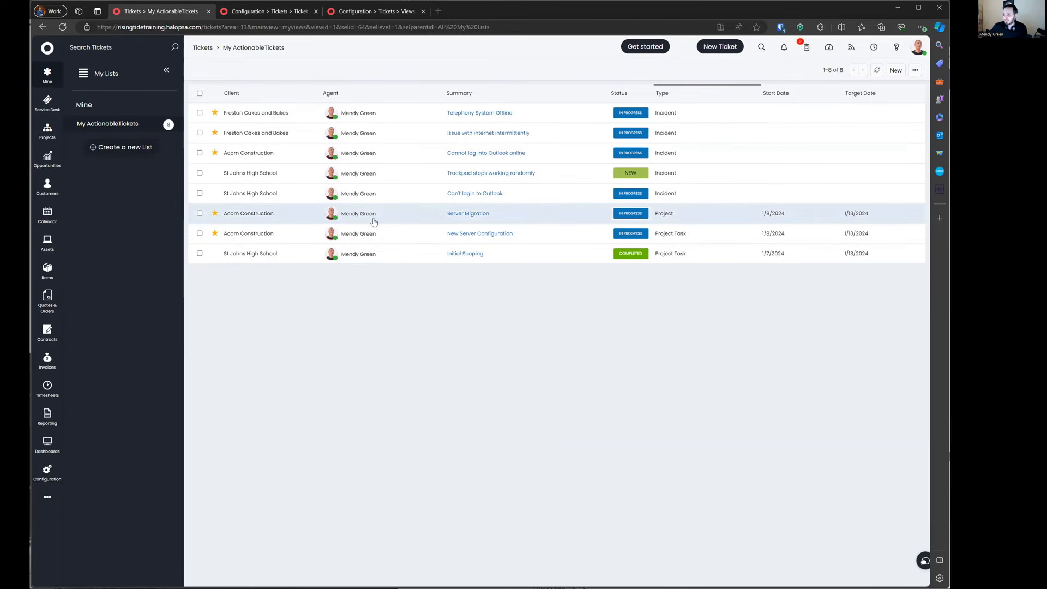
Step: Review the Mine area details and the My ActionableTickets list's display type setting
click(260, 12)
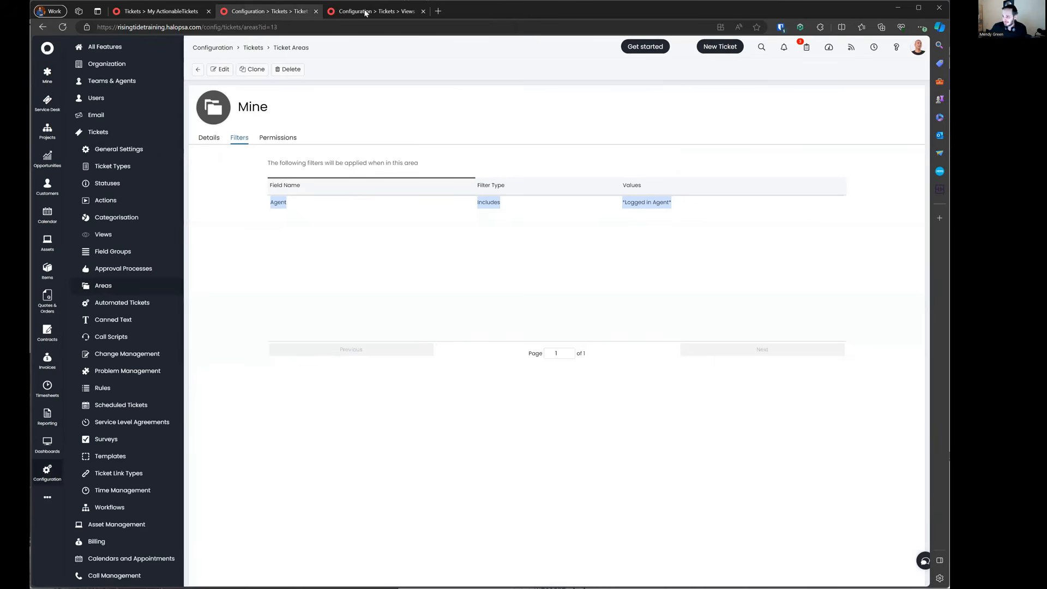
click(209, 139)
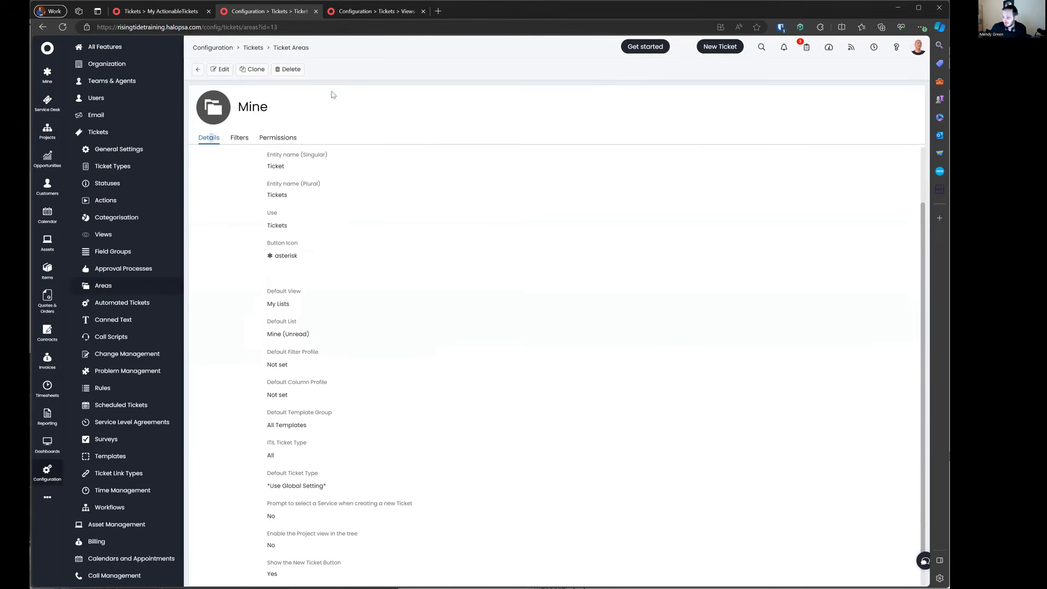
click(352, 12)
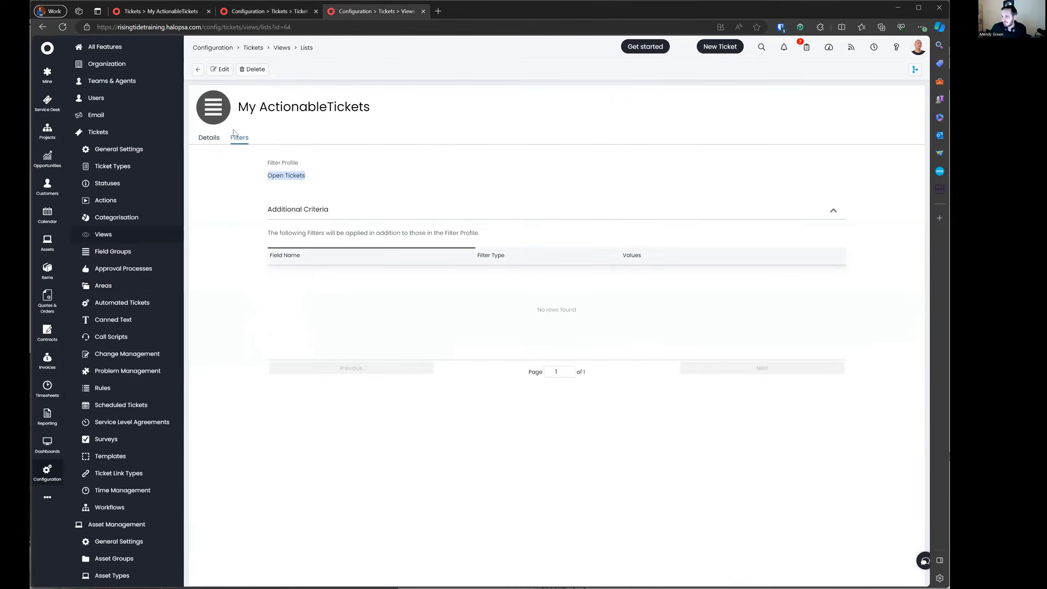
click(209, 138)
drag(261, 371, 357, 390)
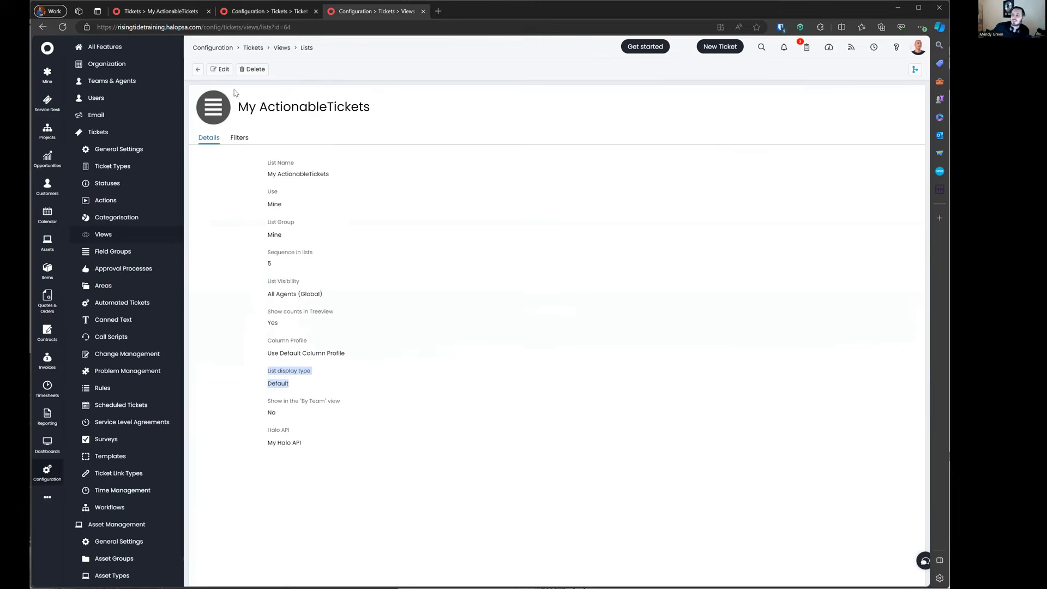
Step: Preview the tickets as tiles, kanban, calendar and Gantt, then restore Table View
click(173, 8)
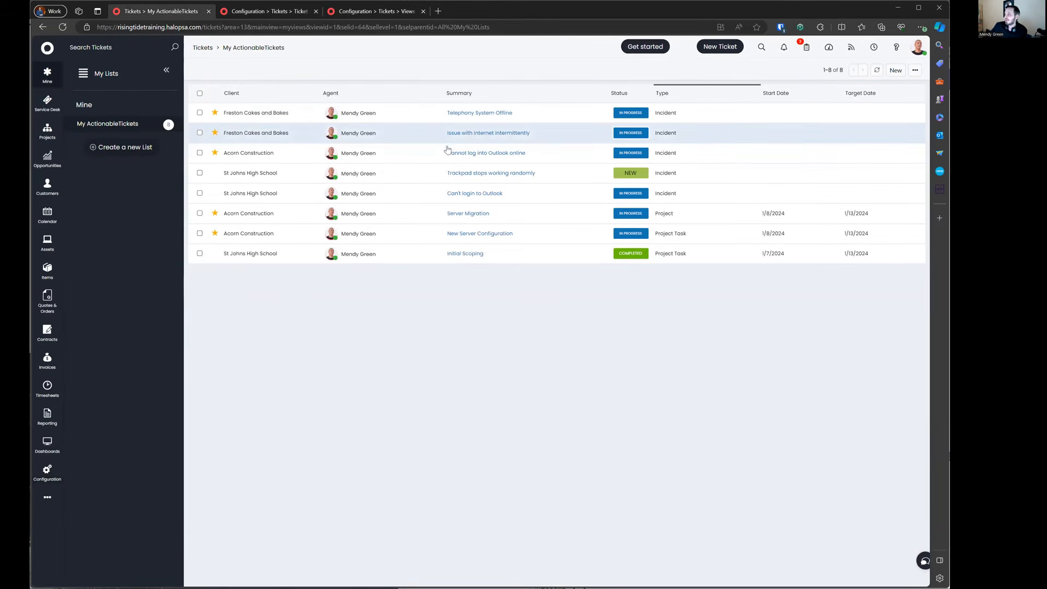
click(914, 70)
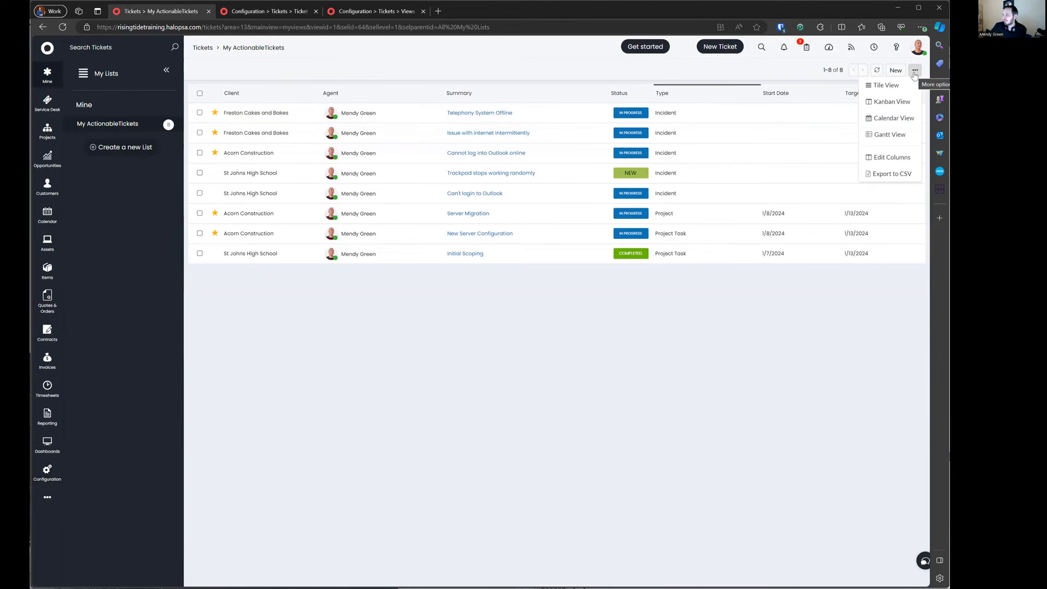
click(907, 85)
click(912, 102)
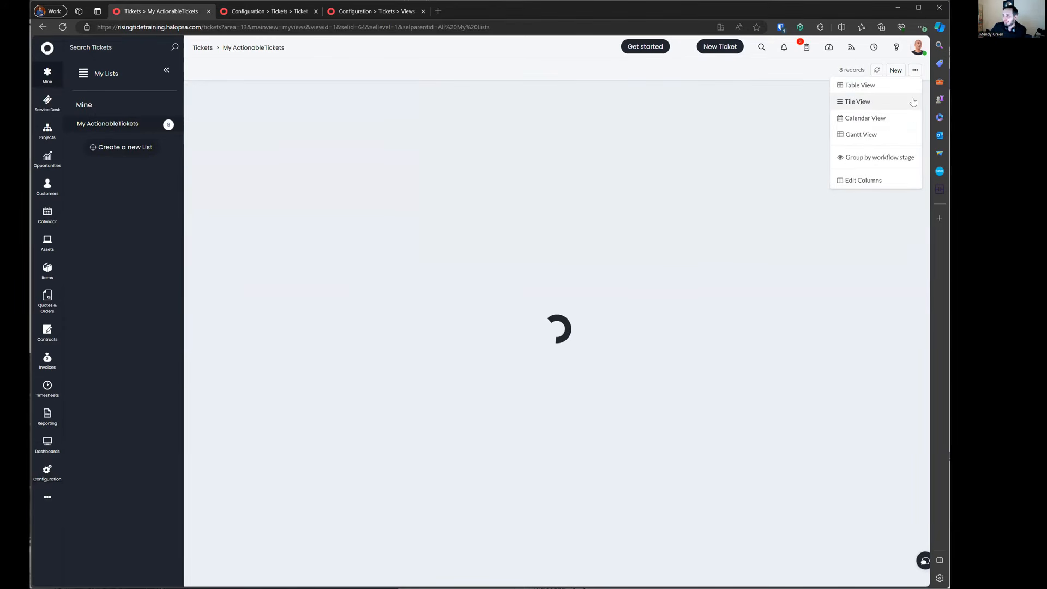
click(891, 119)
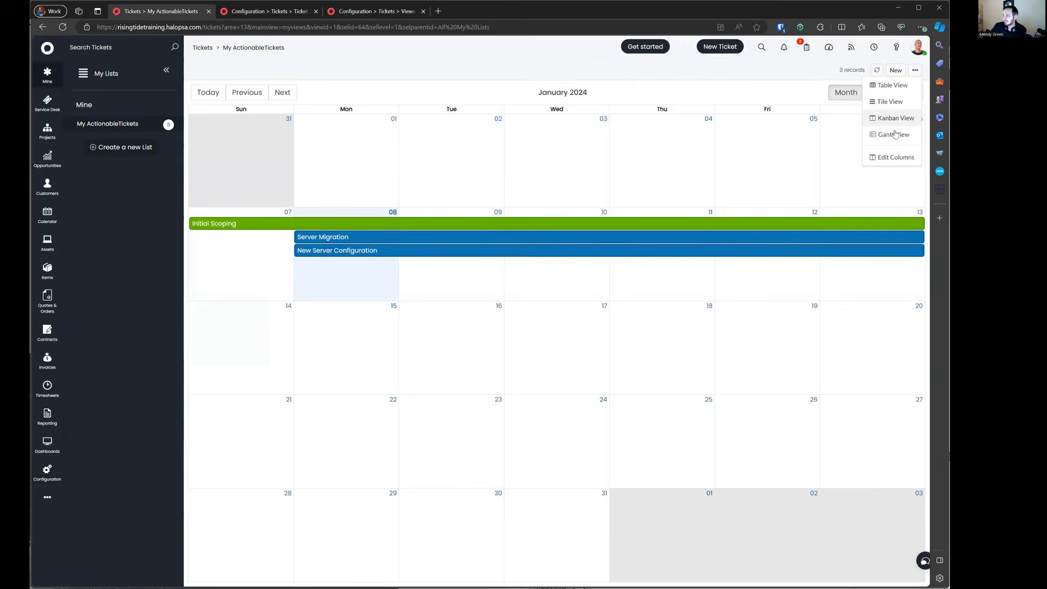
click(894, 134)
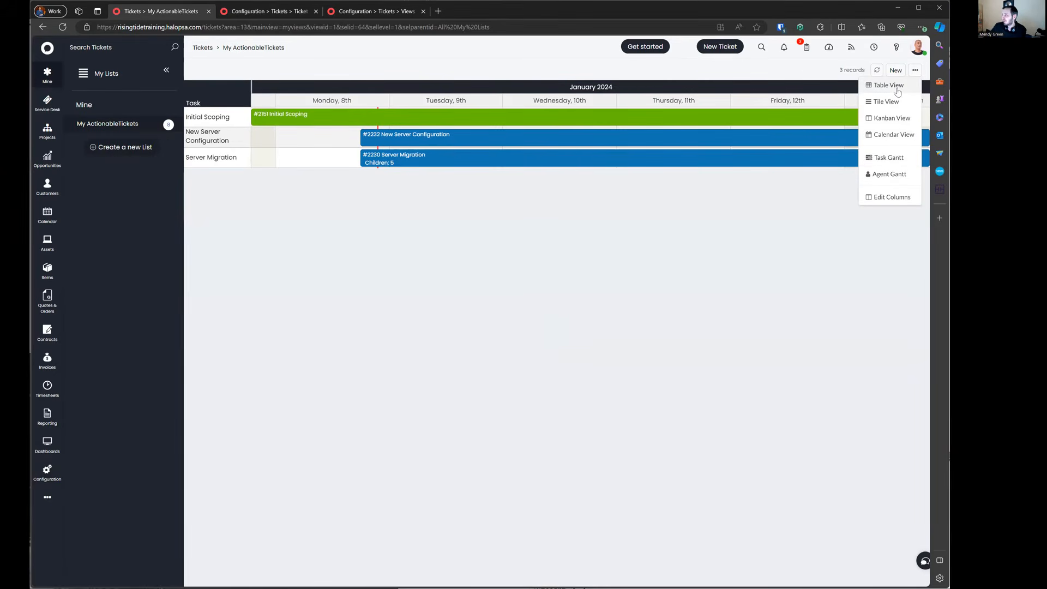
click(888, 86)
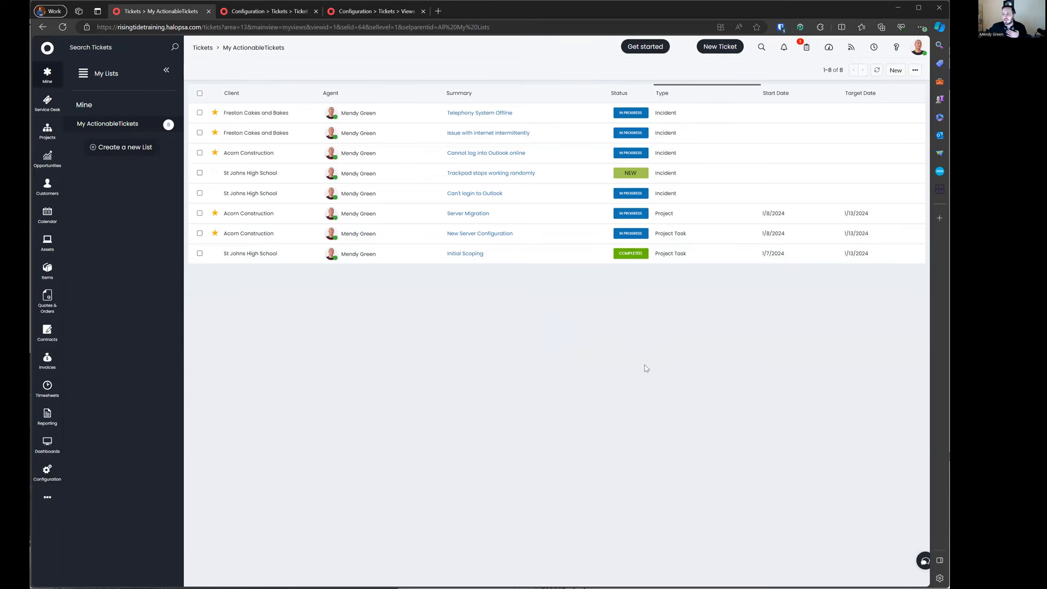
click(381, 12)
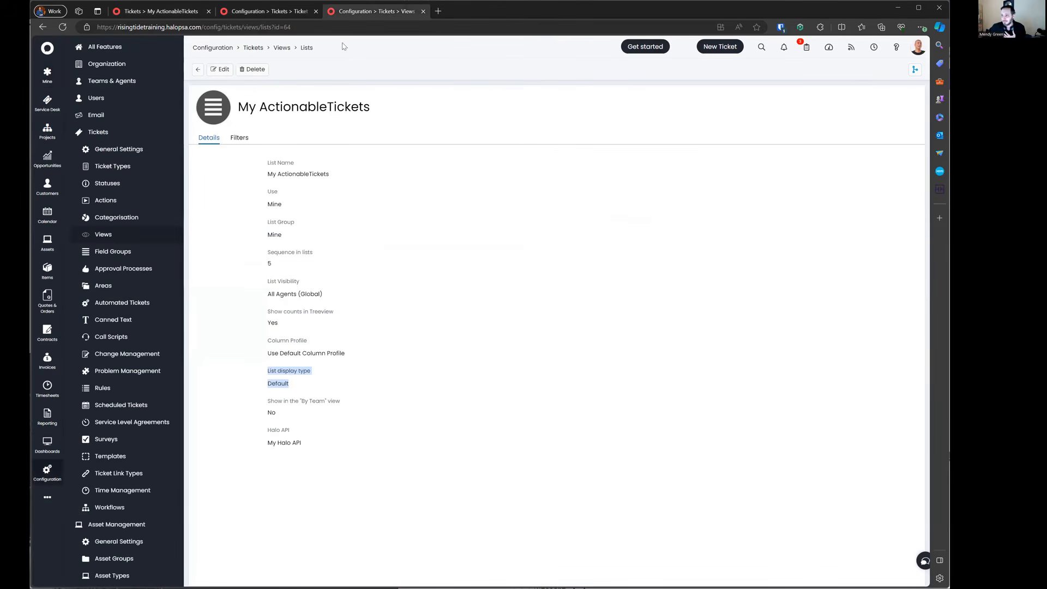
Step: Start a new list named Actionable Tickets, used in and grouped under Mine, sequence 15
click(198, 70)
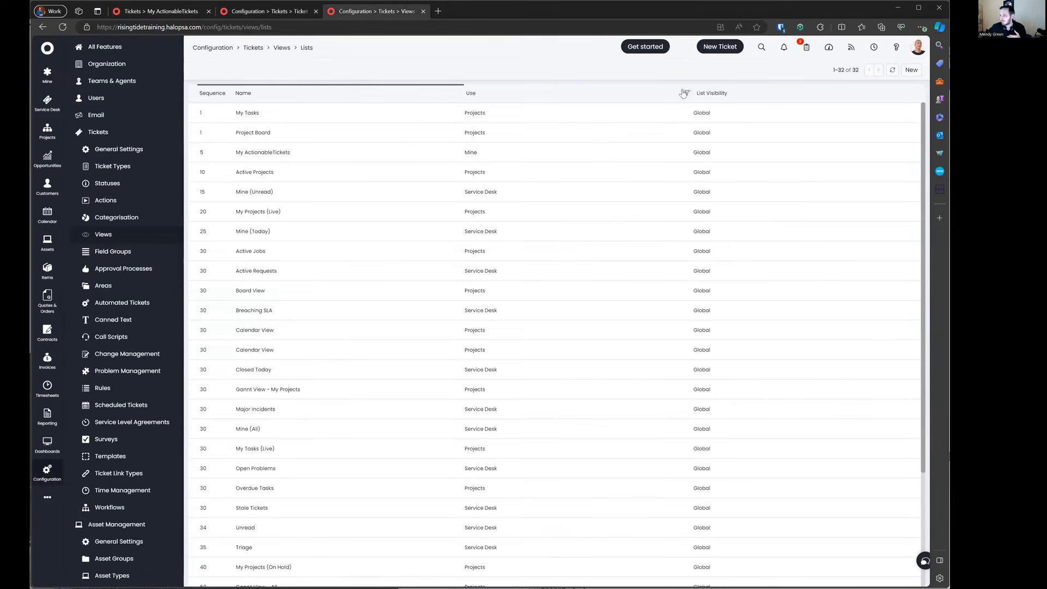
click(910, 70)
text(My Actionable Tickets (Calendar)
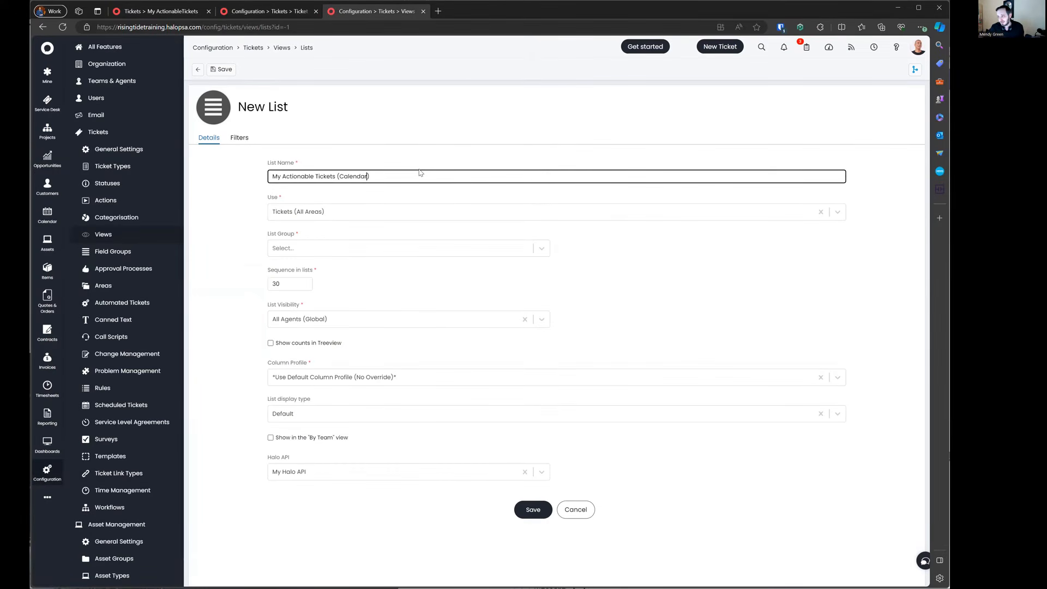
key(ctrl+BackSpace)
key(ctrl+BackSpace)
key(ctrl+BackSpace)
text(Actionable Tickets)
click(334, 218)
click(322, 254)
click(323, 249)
click(314, 309)
key(Tab)
text(15)
click(371, 291)
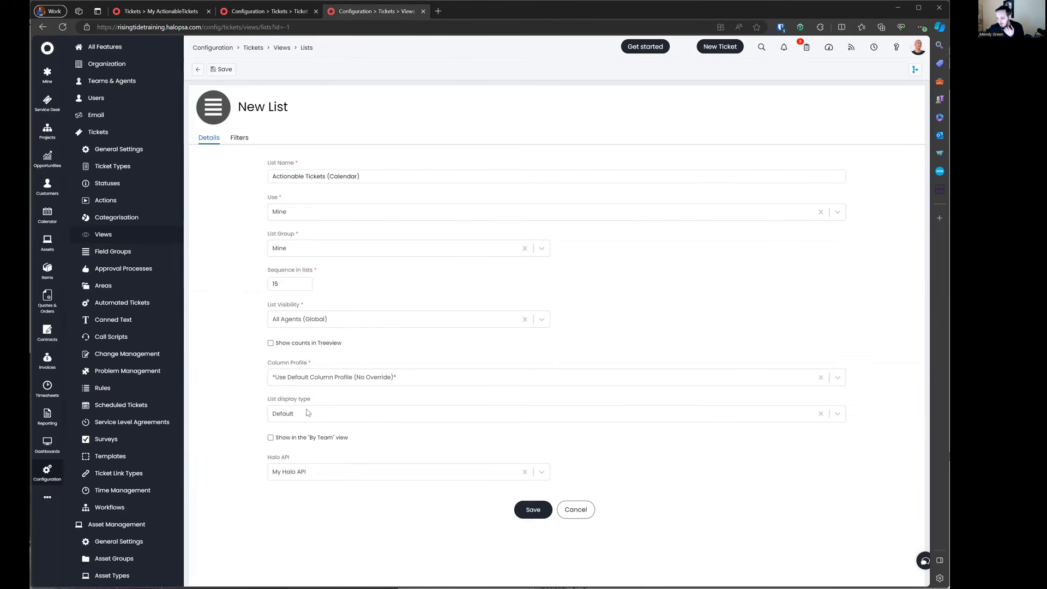
Step: Set the list display type to Lock to Calendar (target date)
click(308, 413)
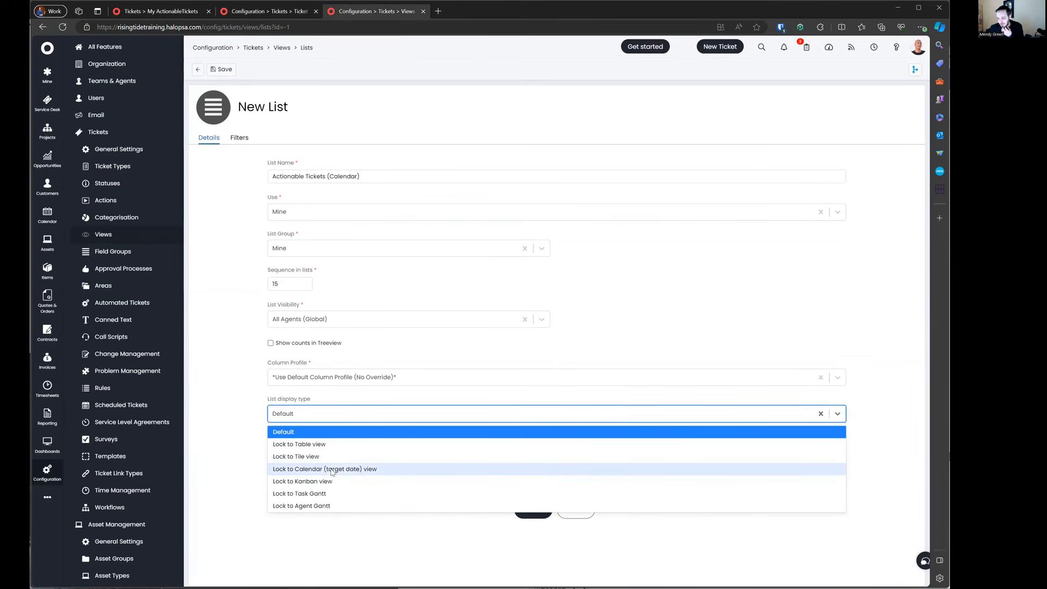
click(331, 470)
click(360, 415)
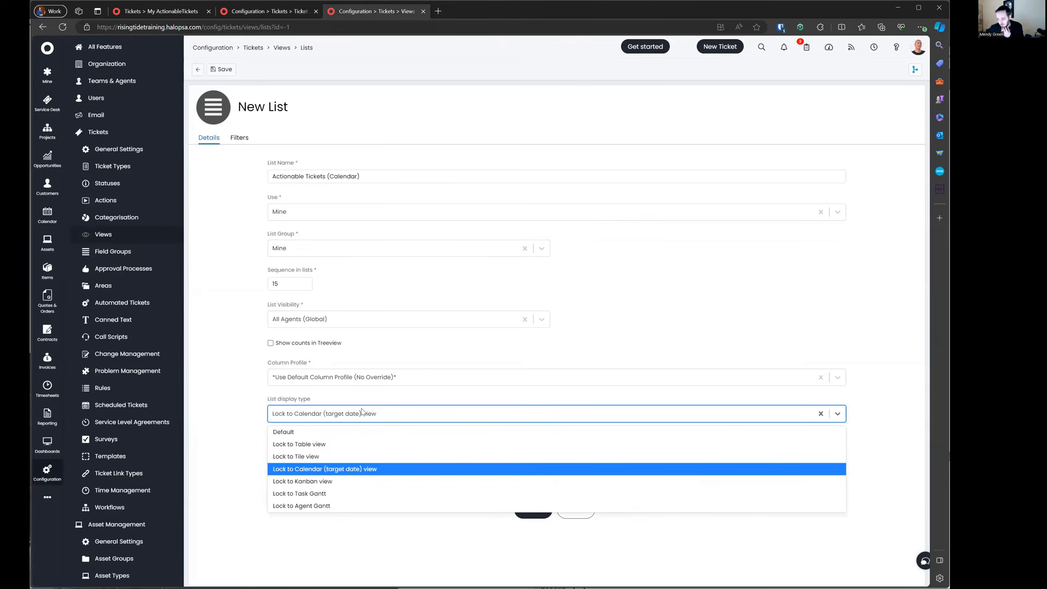
click(361, 413)
click(360, 414)
click(339, 469)
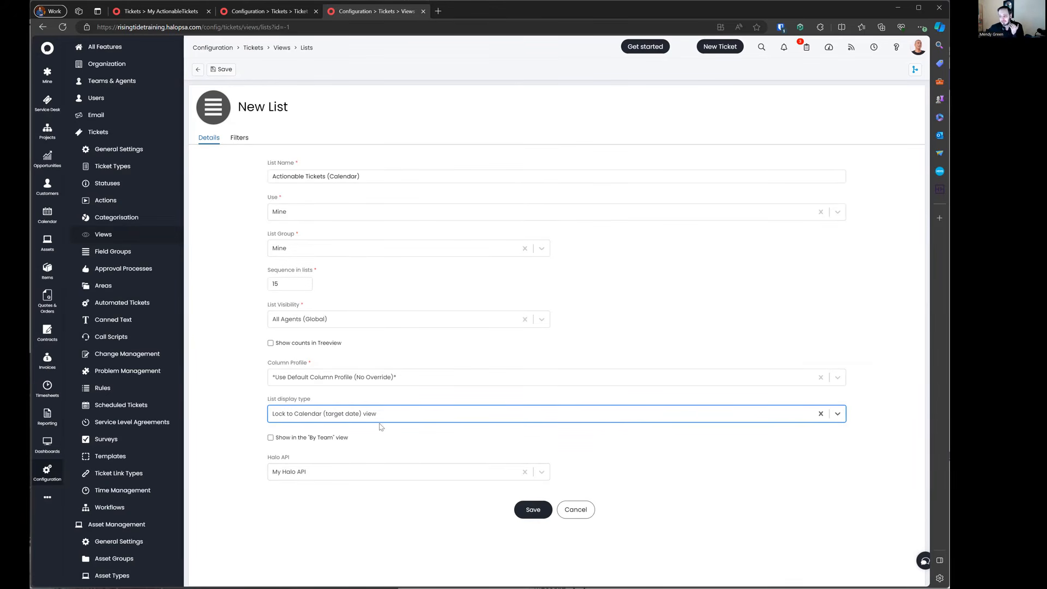
click(247, 412)
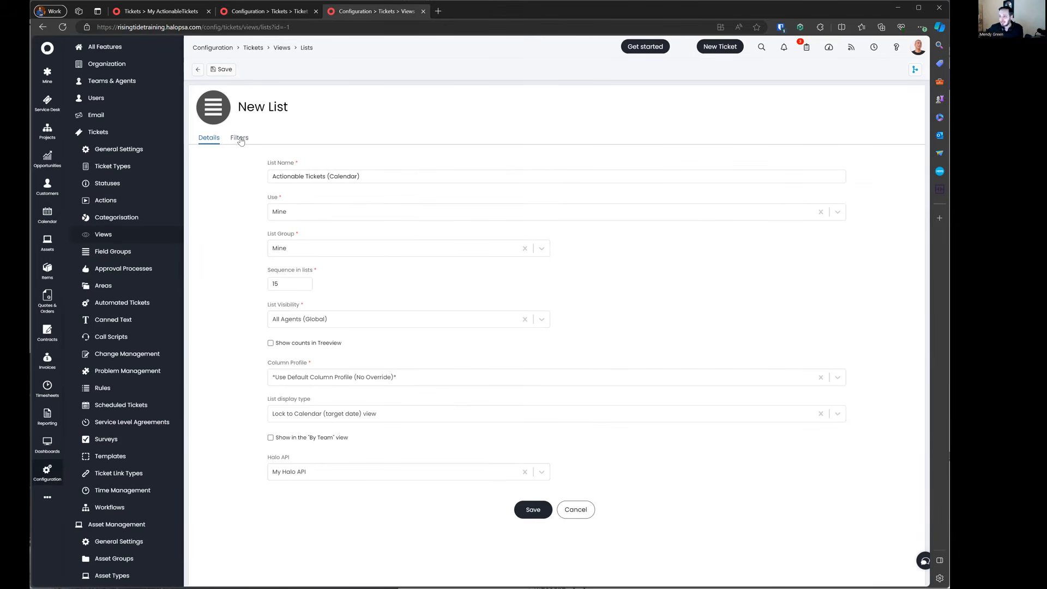
Step: Filter the list to the Open Tickets profile and save it
click(240, 137)
click(319, 175)
click(316, 234)
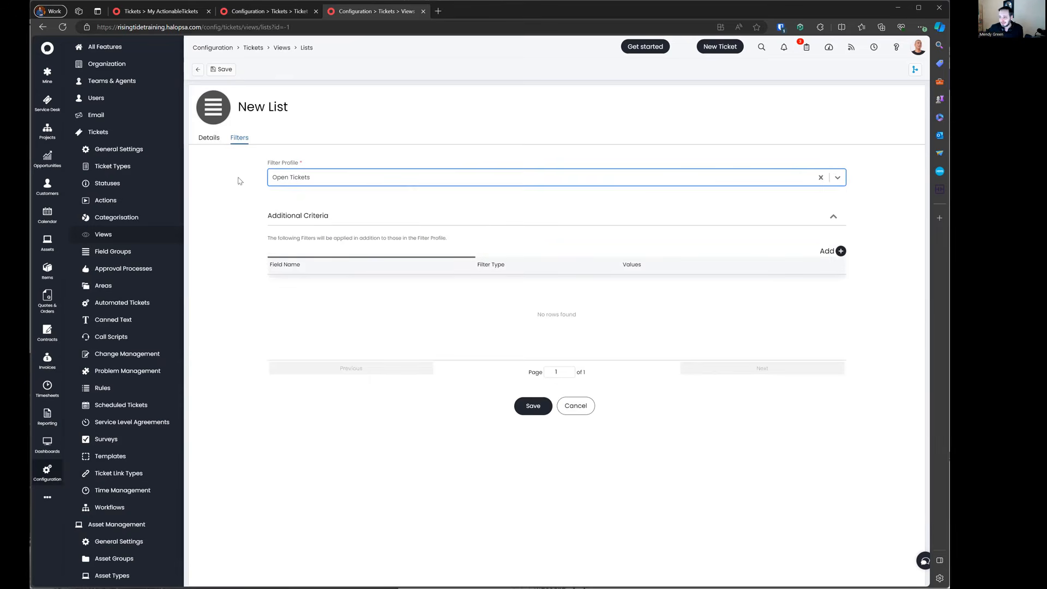
click(221, 70)
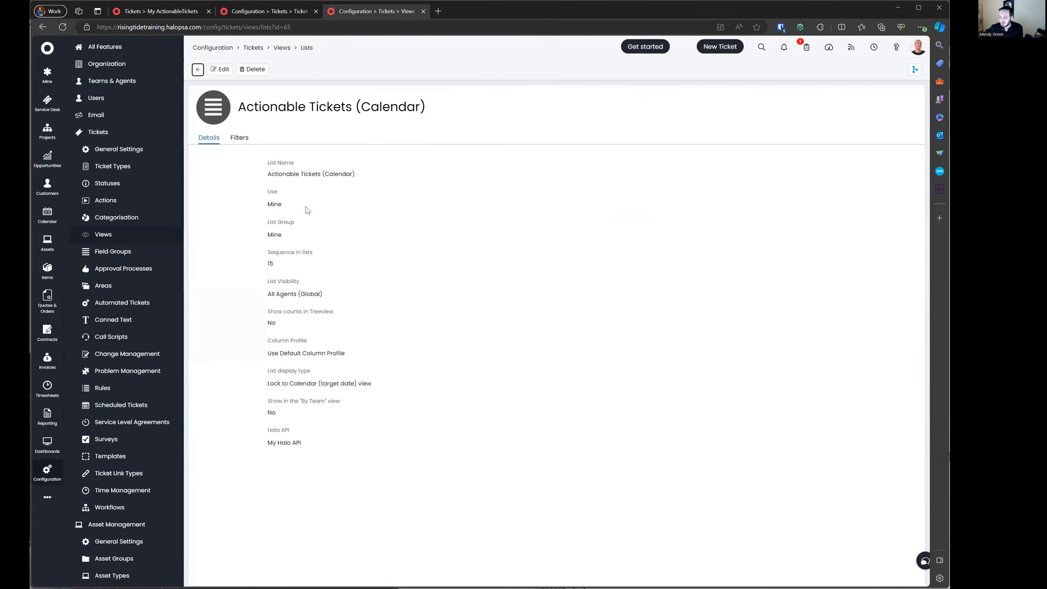
click(158, 11)
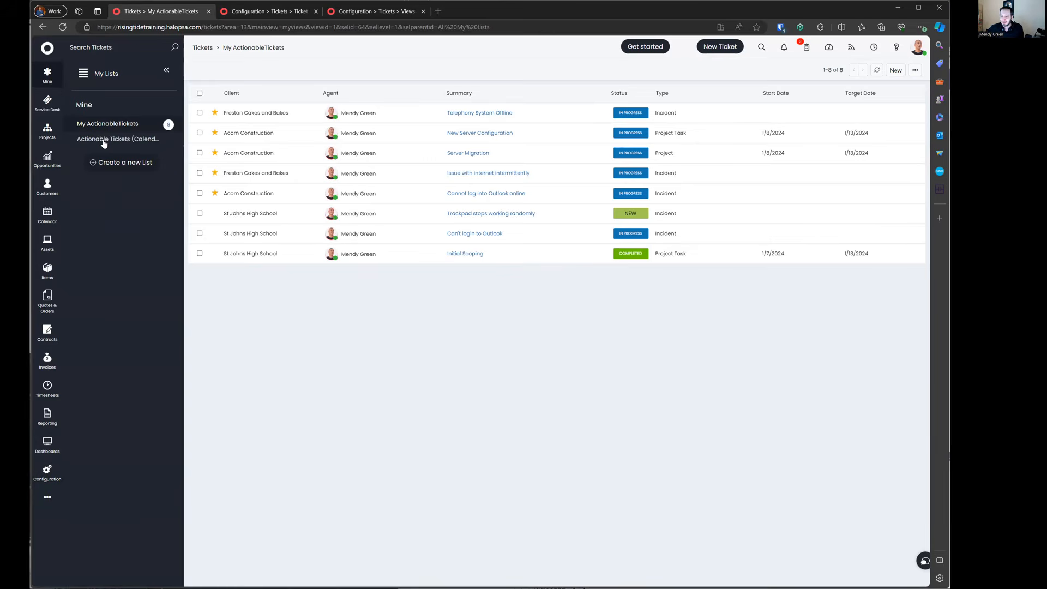
Step: Compare the Actionable Tickets (Calendar) calendar with My ActionableTickets, ending on My ActionableTickets
click(118, 141)
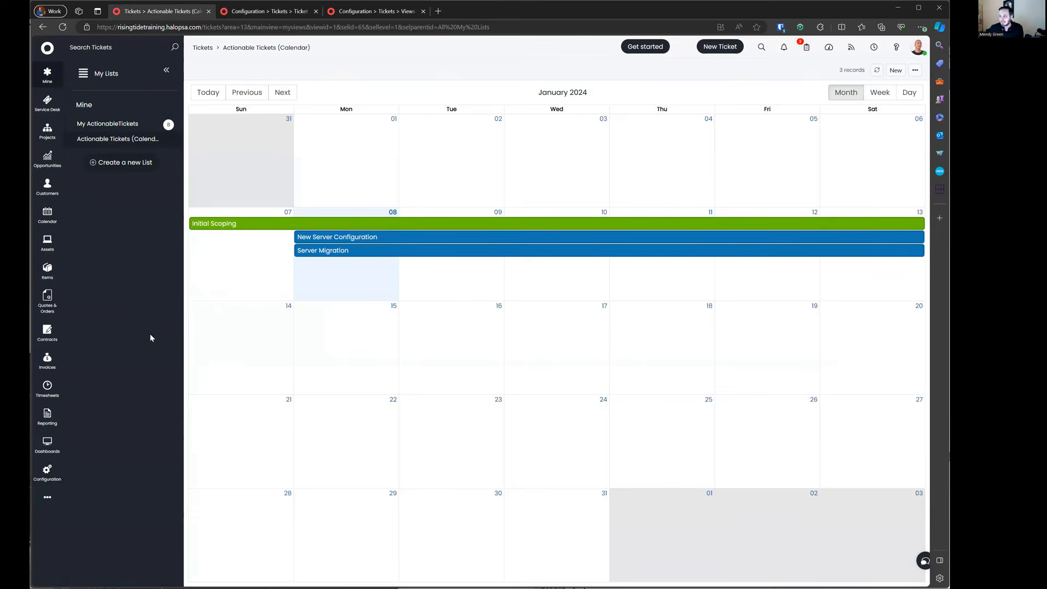
click(114, 125)
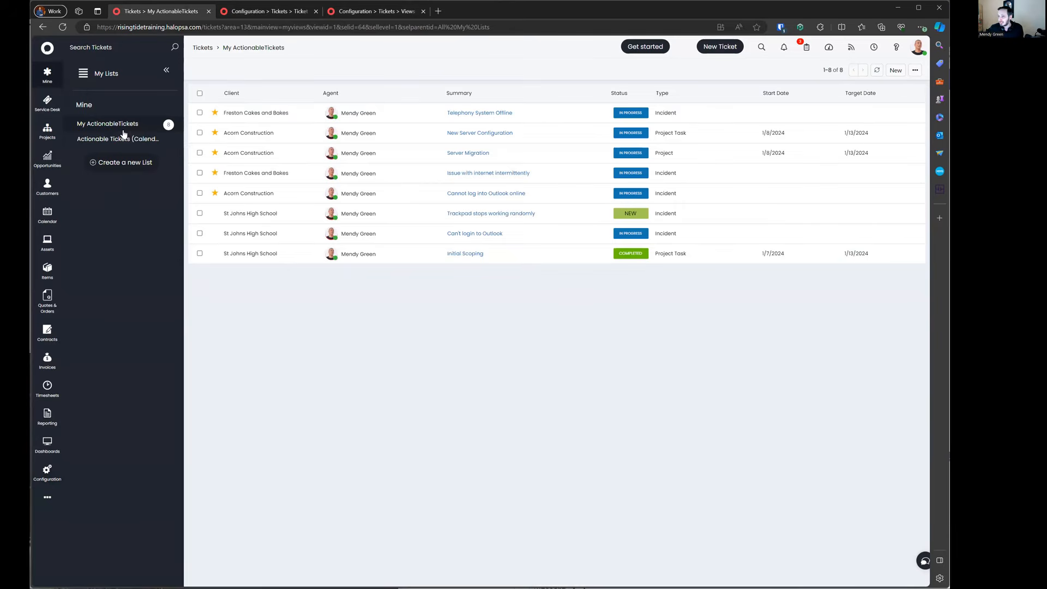
click(121, 139)
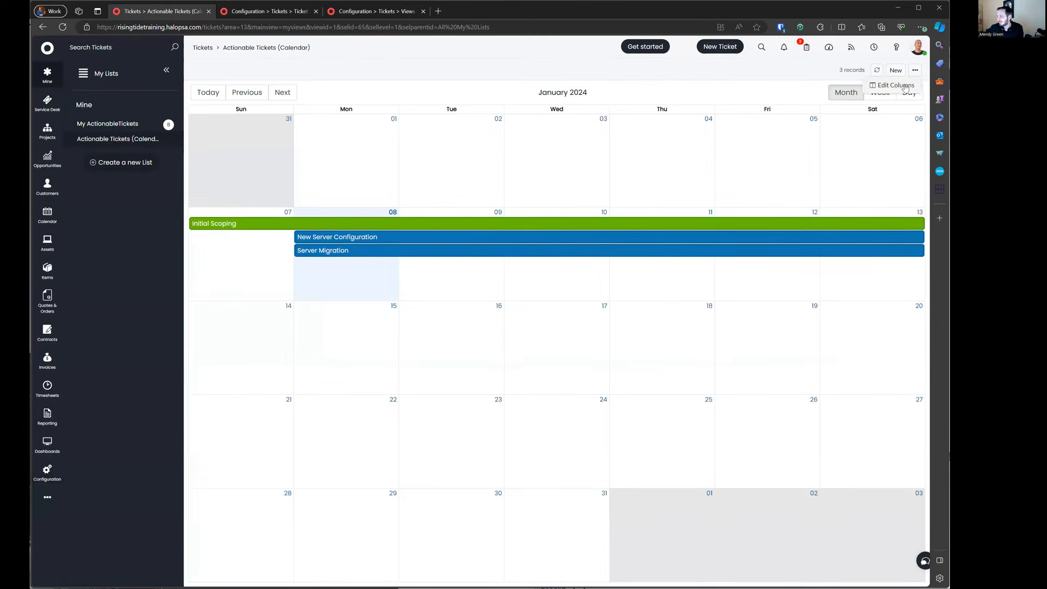
mouse_move(914, 76)
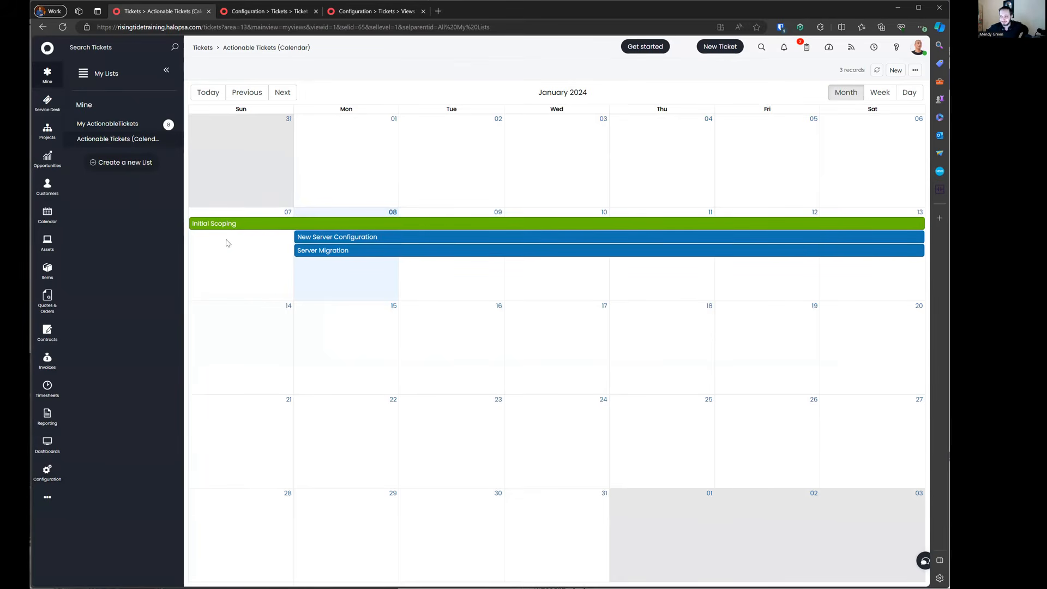
click(134, 124)
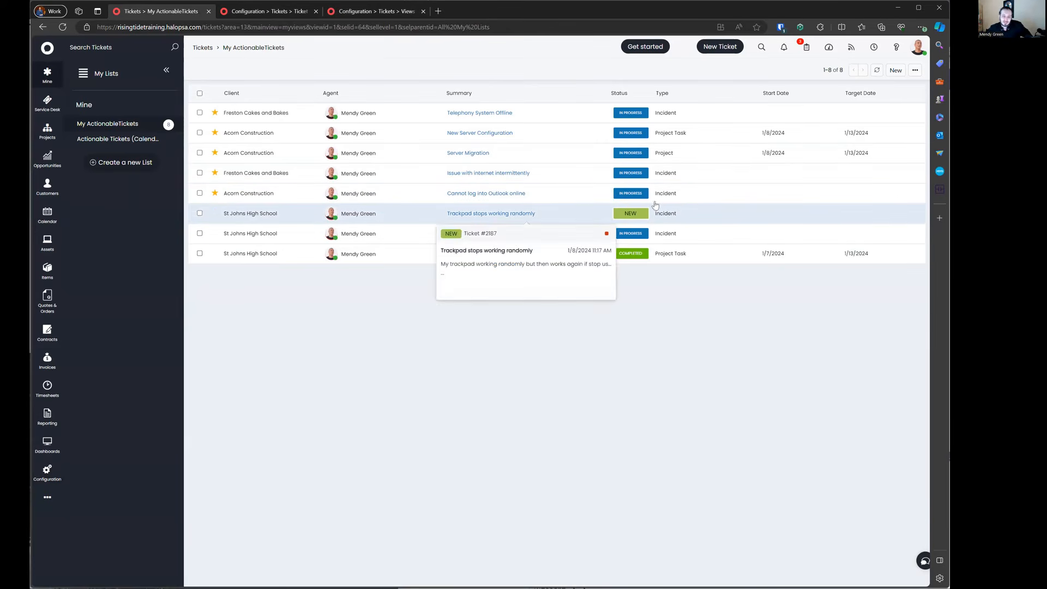
click(915, 71)
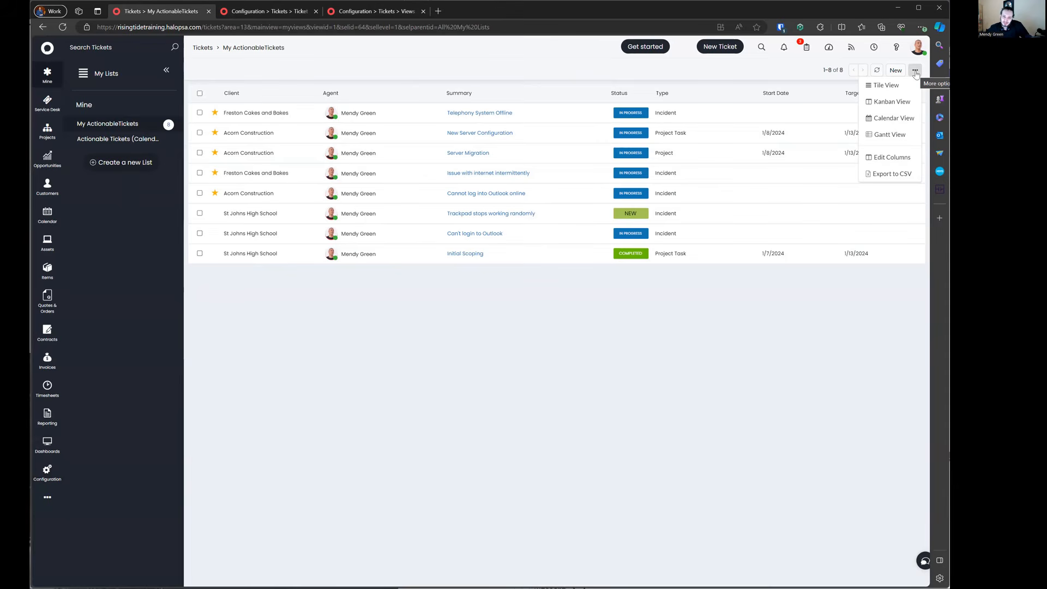
Step: Open the Default Columns profile and browse the addable columns without adding any
click(894, 163)
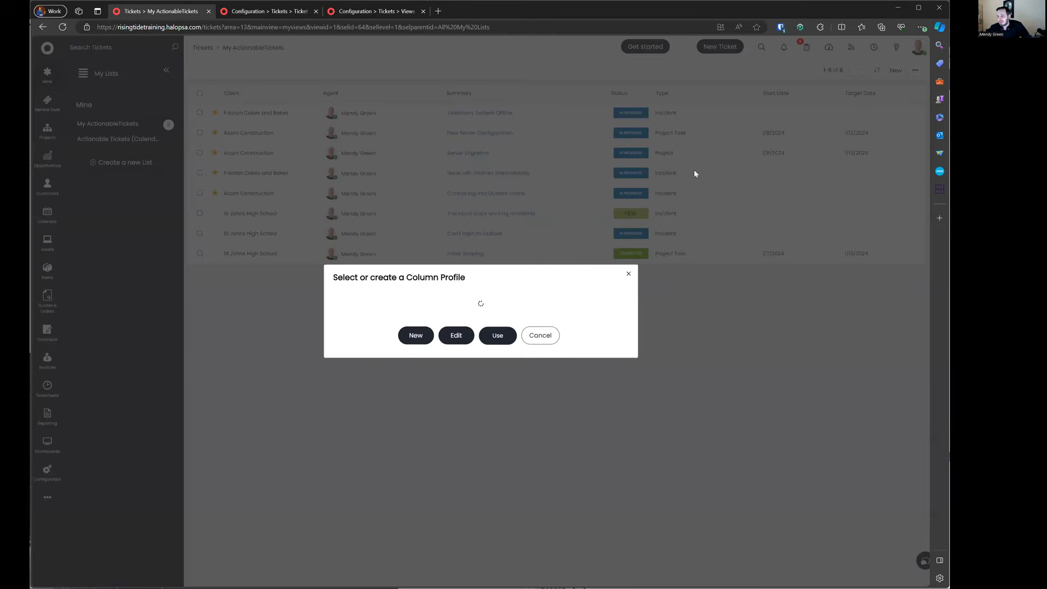
drag(397, 261, 473, 263)
click(424, 276)
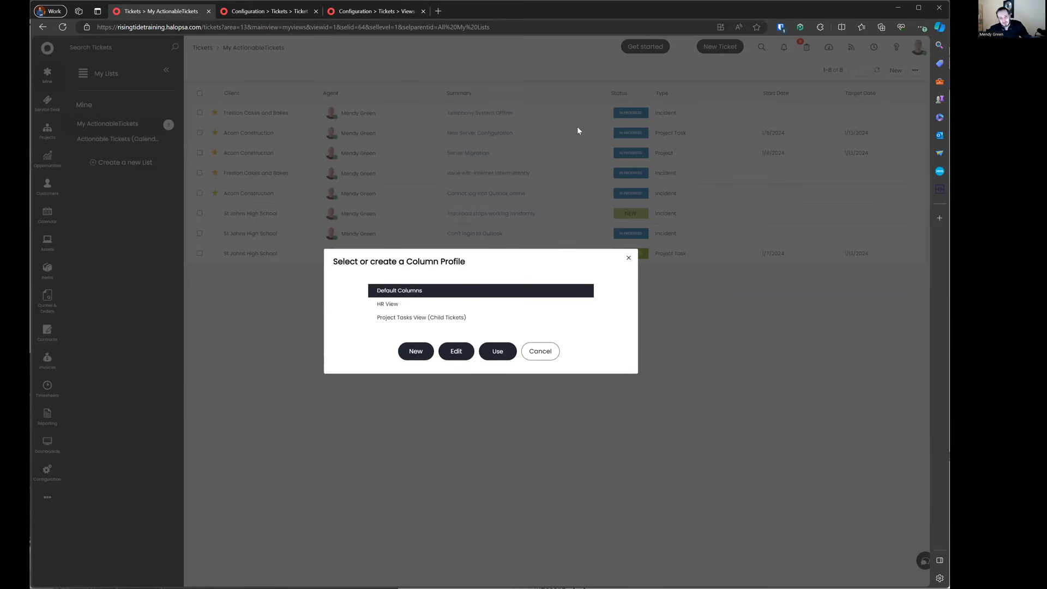
click(456, 351)
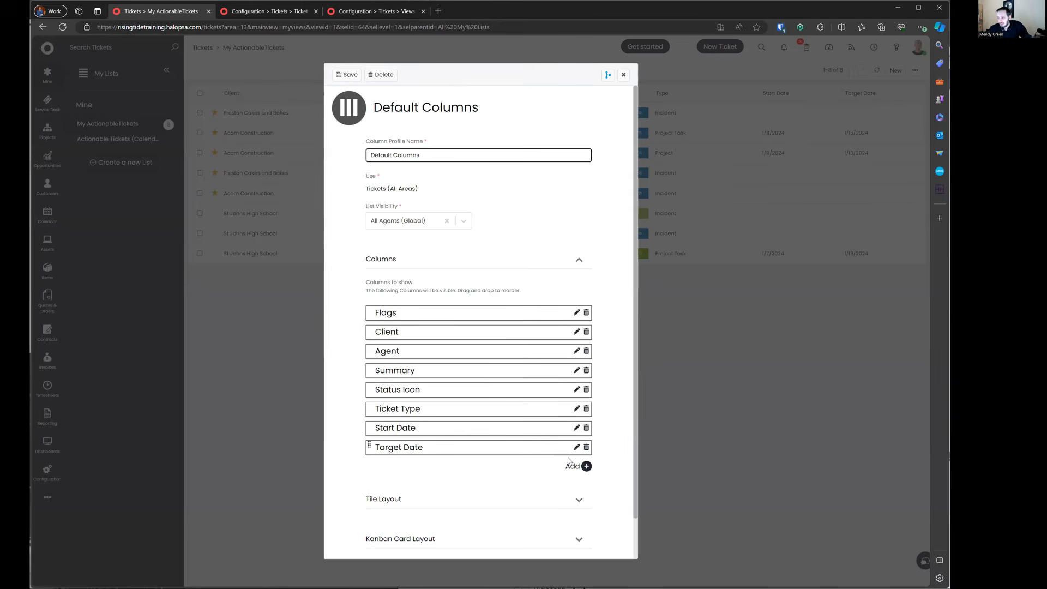
click(584, 466)
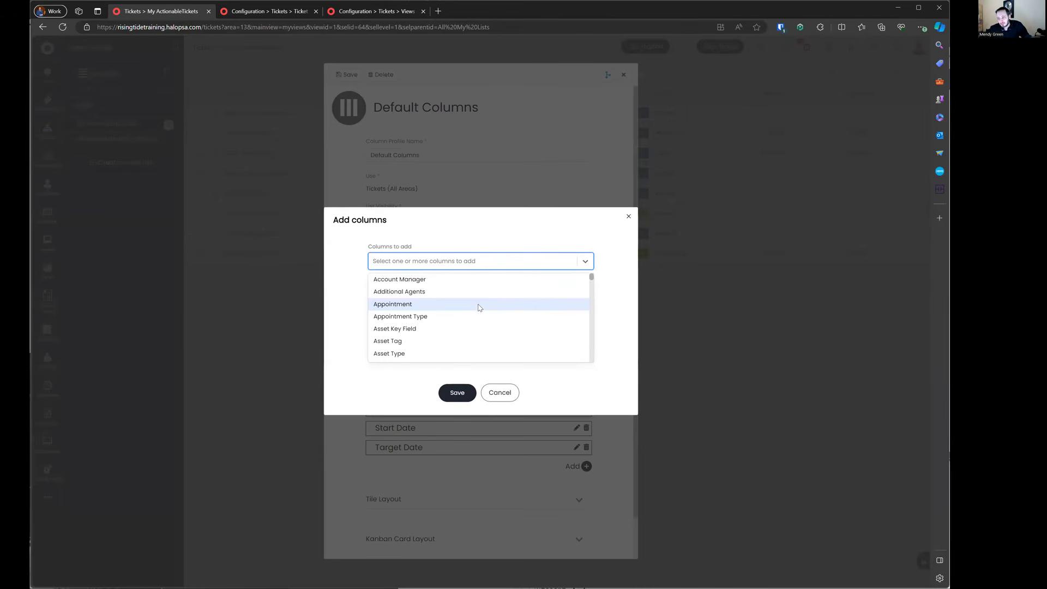
scroll(479, 307, down, 5)
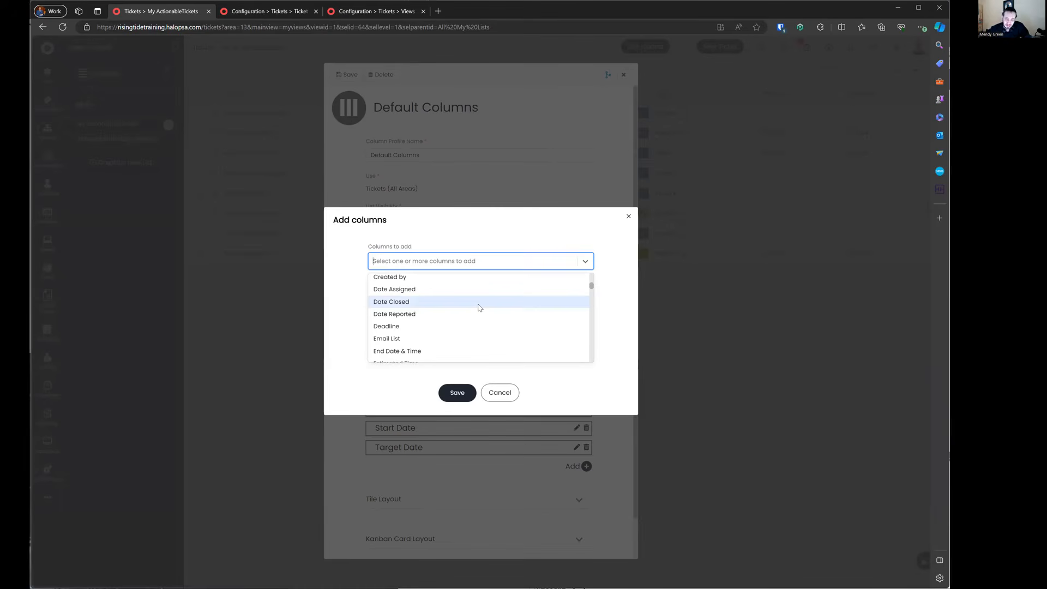
scroll(479, 308, down, 10)
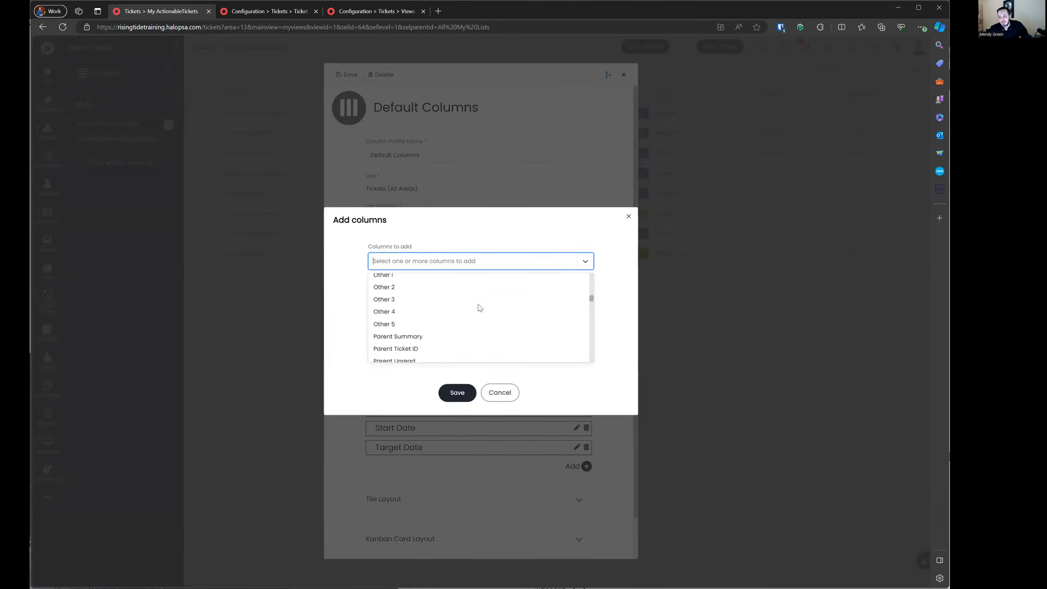
scroll(478, 307, down, 10)
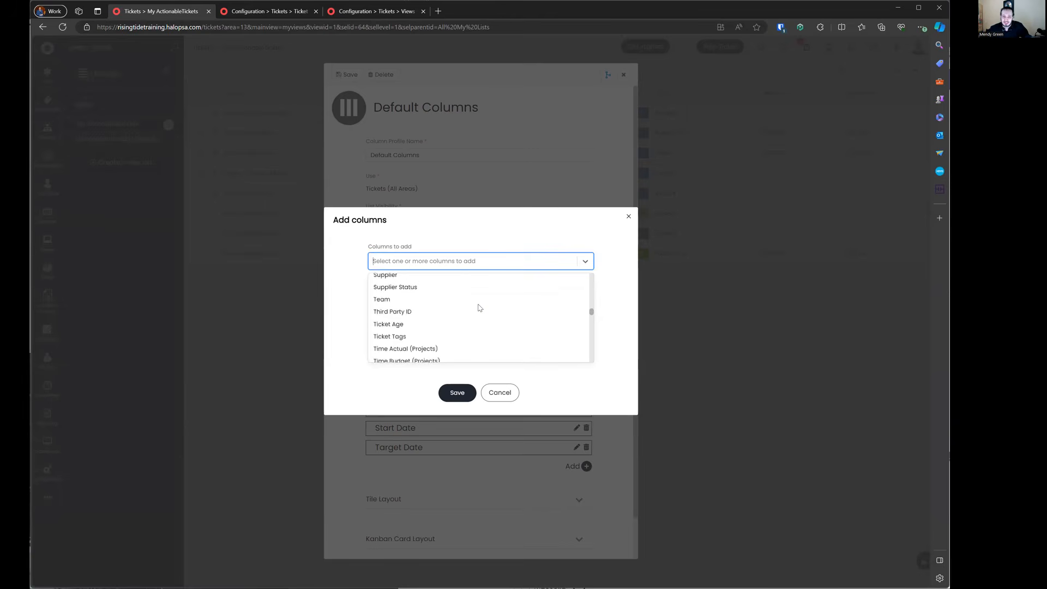
scroll(479, 307, down, 10)
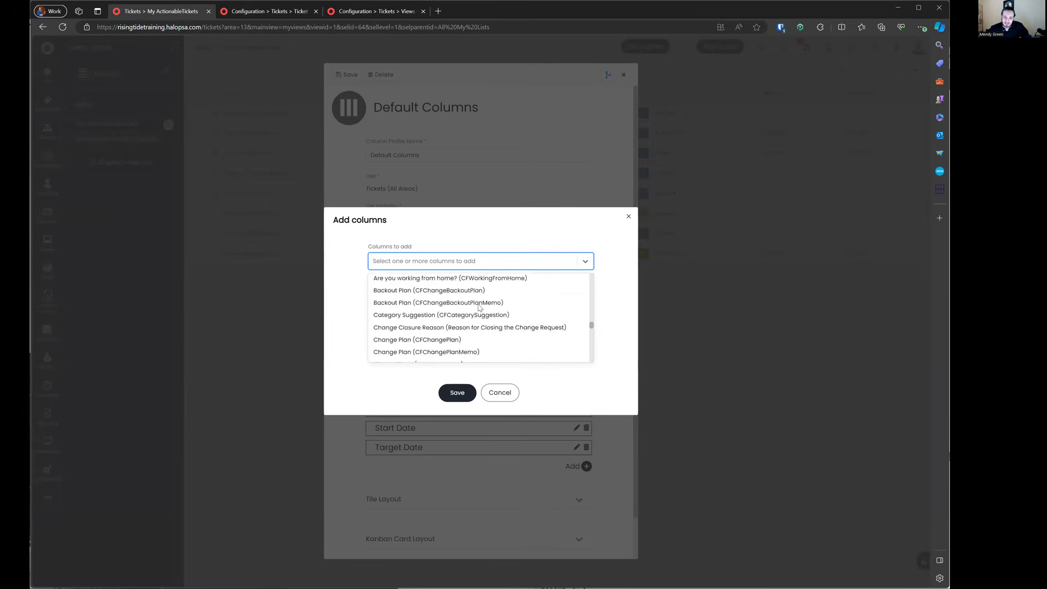
scroll(478, 308, down, 2)
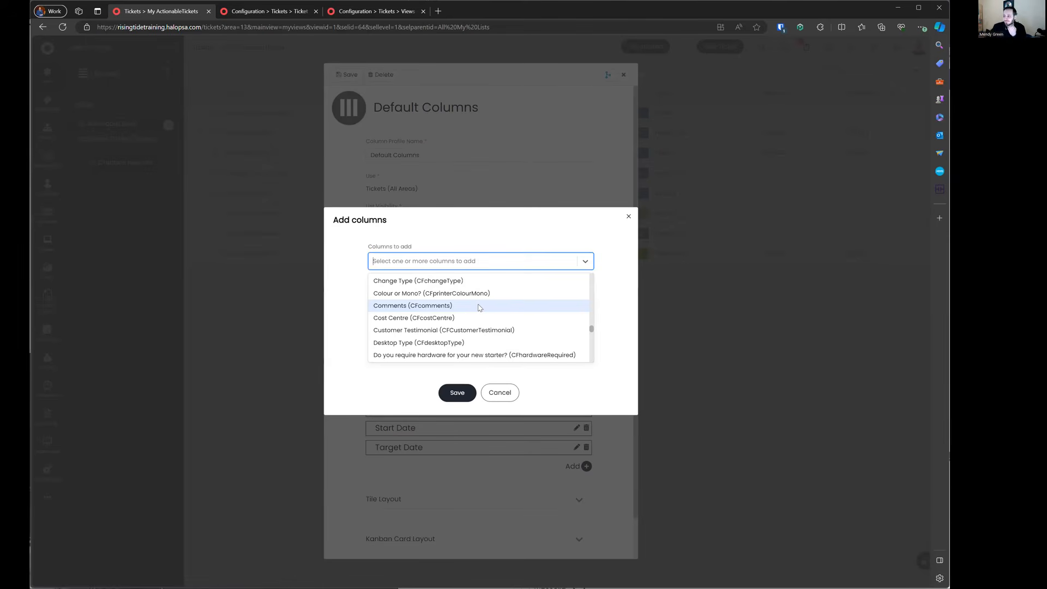
click(502, 395)
click(501, 350)
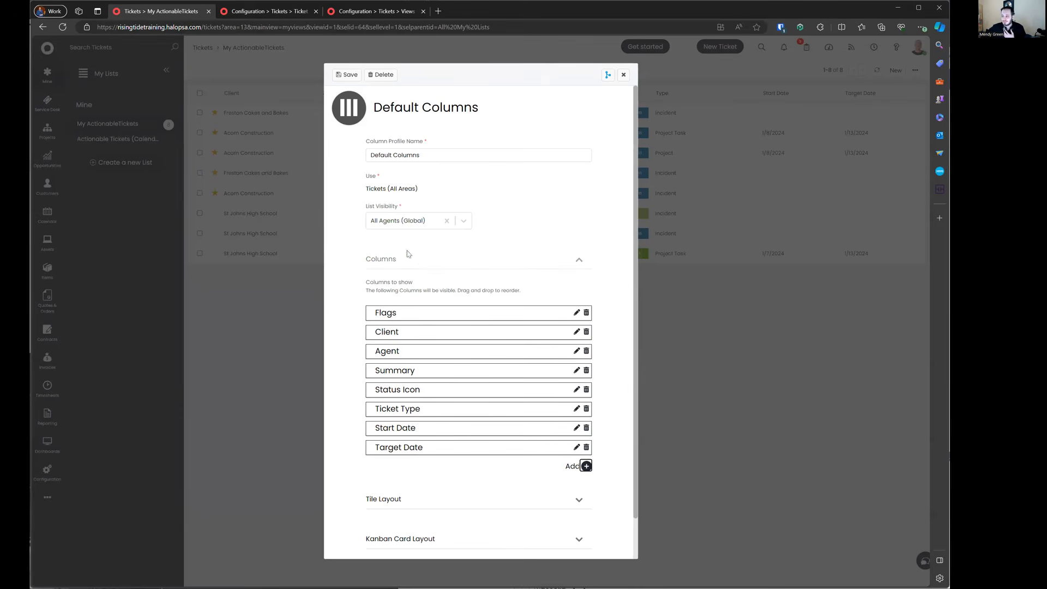
Step: Check the profile's Tickets (All Areas) usage and keep visibility All Agents (Global)
drag(361, 178, 446, 189)
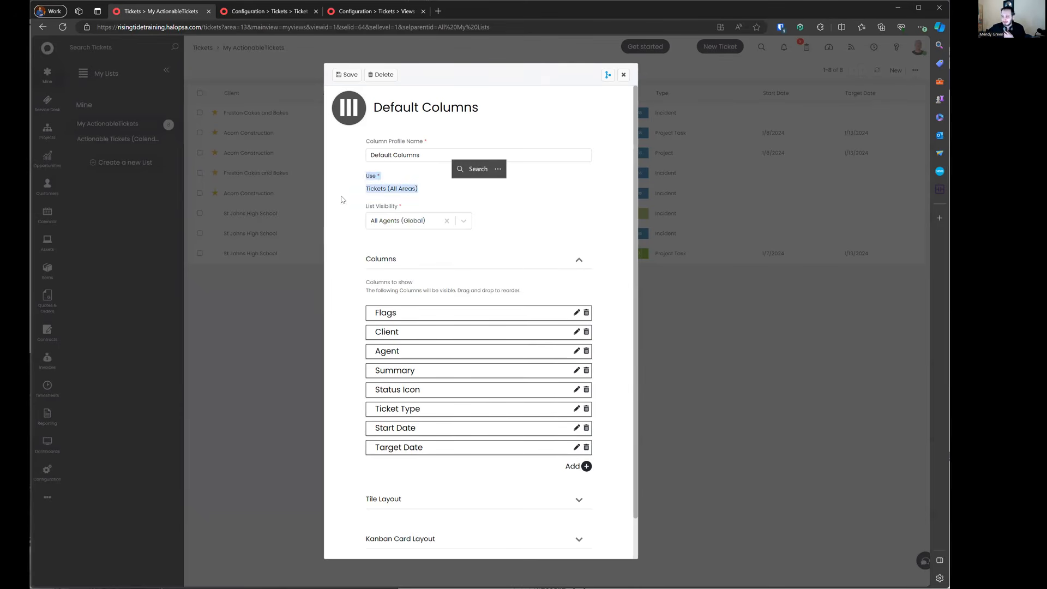
drag(364, 209, 481, 210)
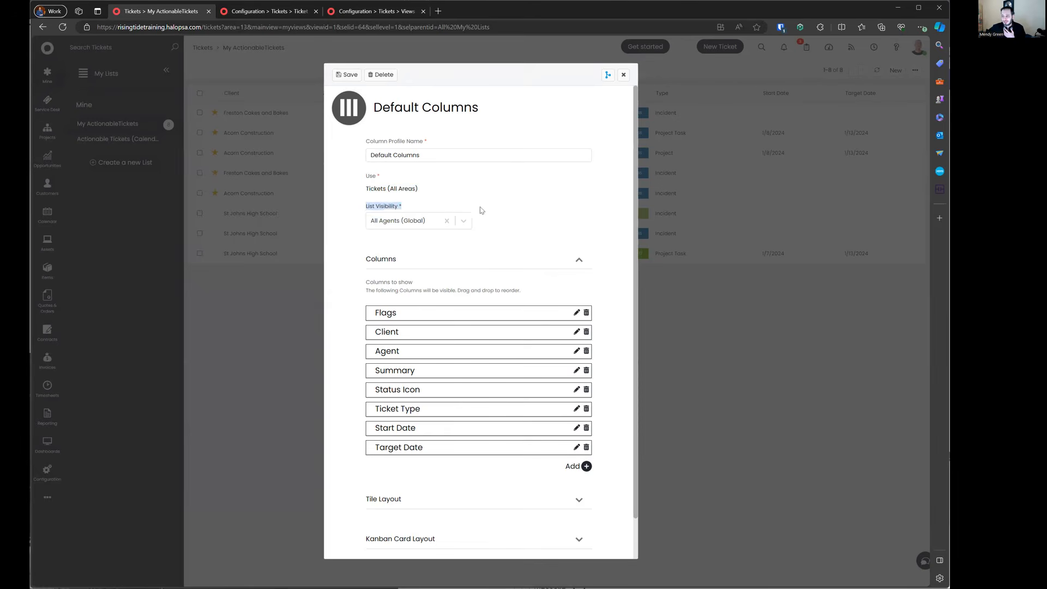
click(410, 222)
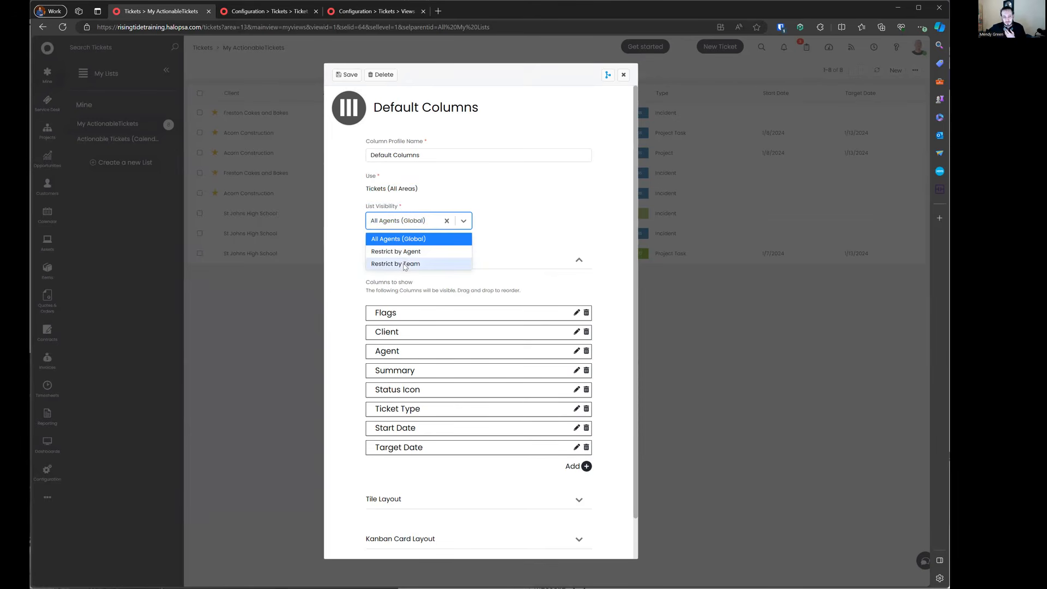
click(553, 235)
click(427, 265)
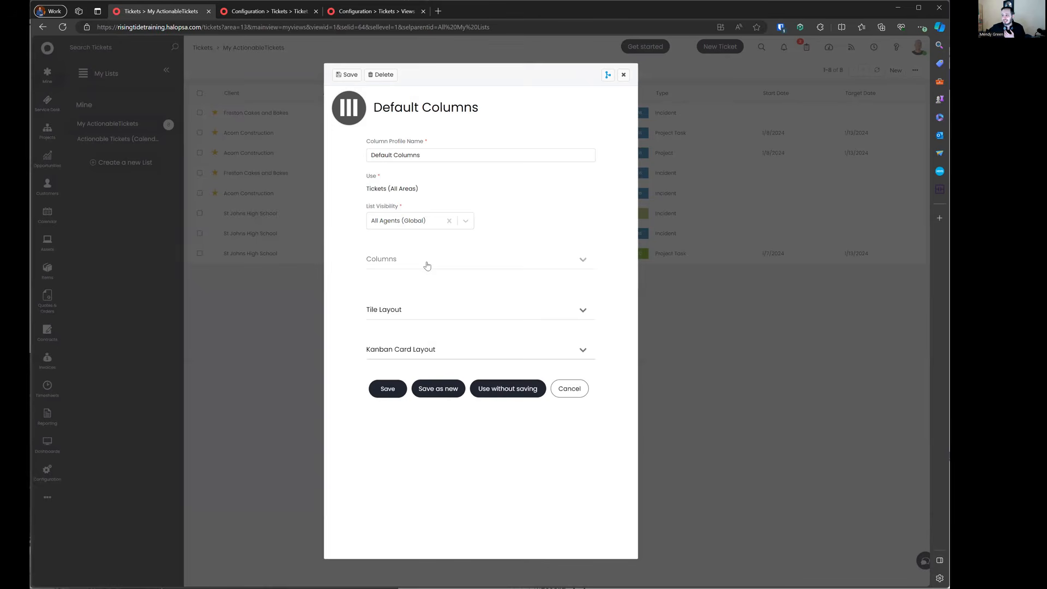
click(425, 302)
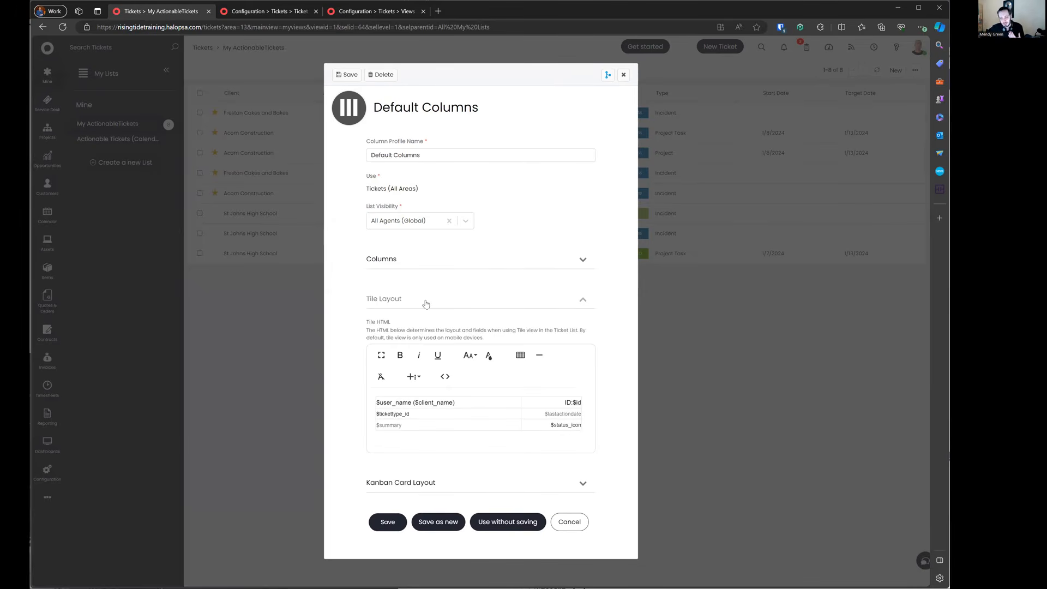
click(424, 303)
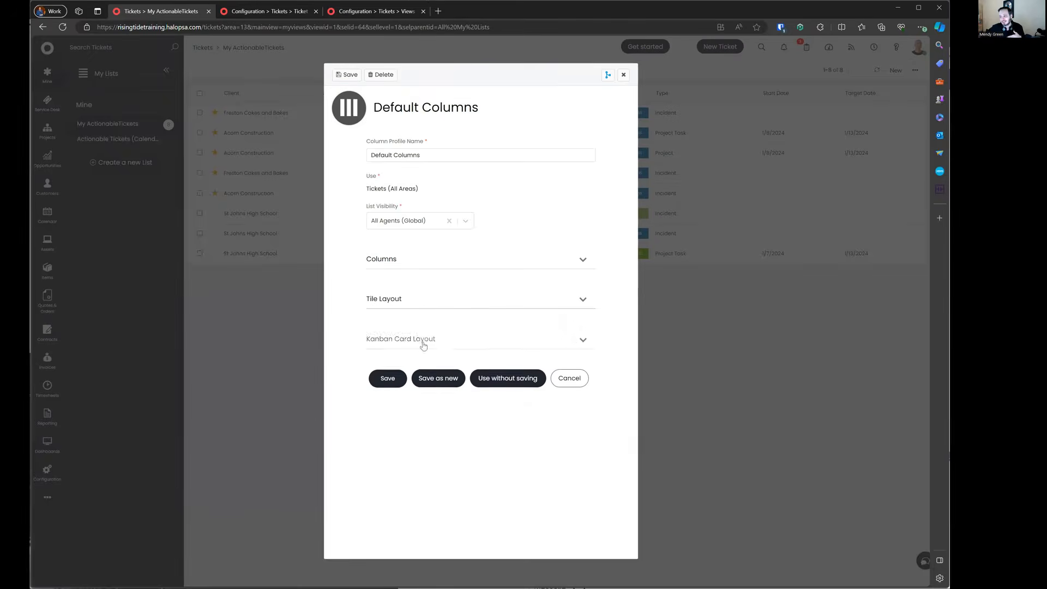
Step: Inspect the Kanban Card Layout's field placeholders, HTML source and insertable fields, changing nothing
click(423, 342)
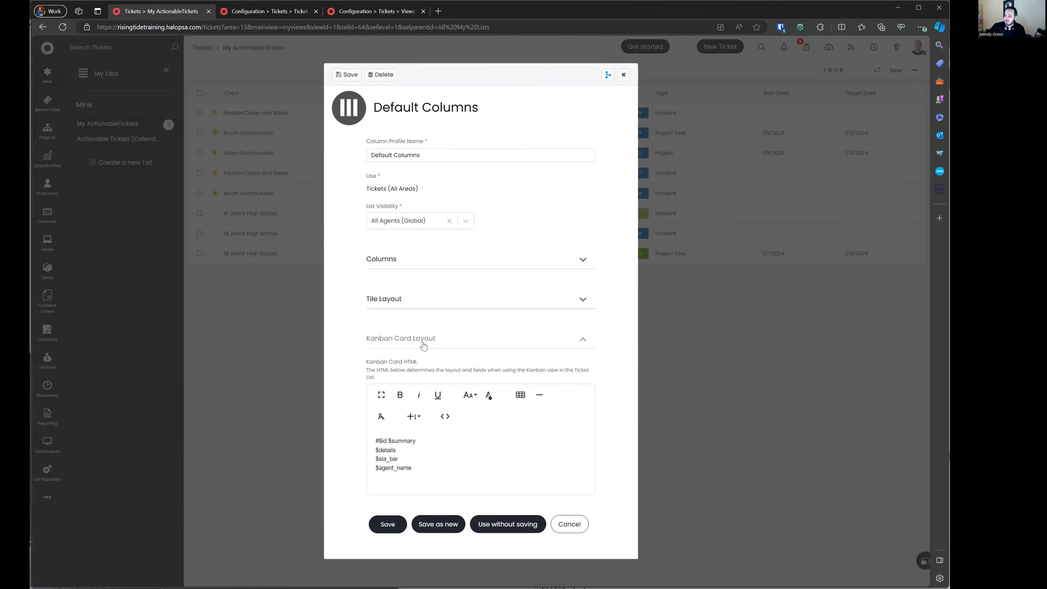
drag(407, 440, 494, 479)
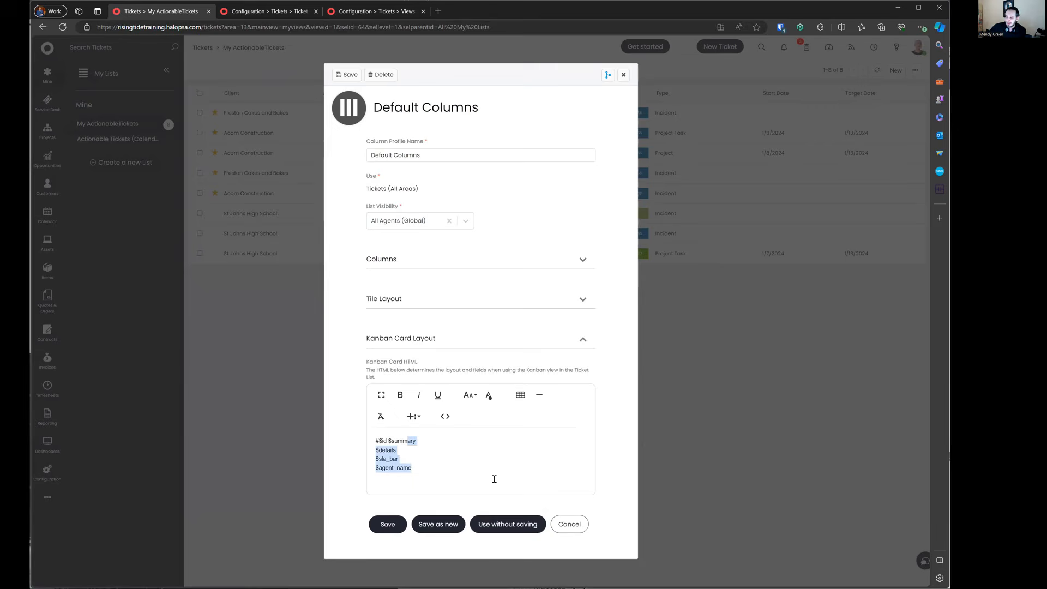
click(445, 416)
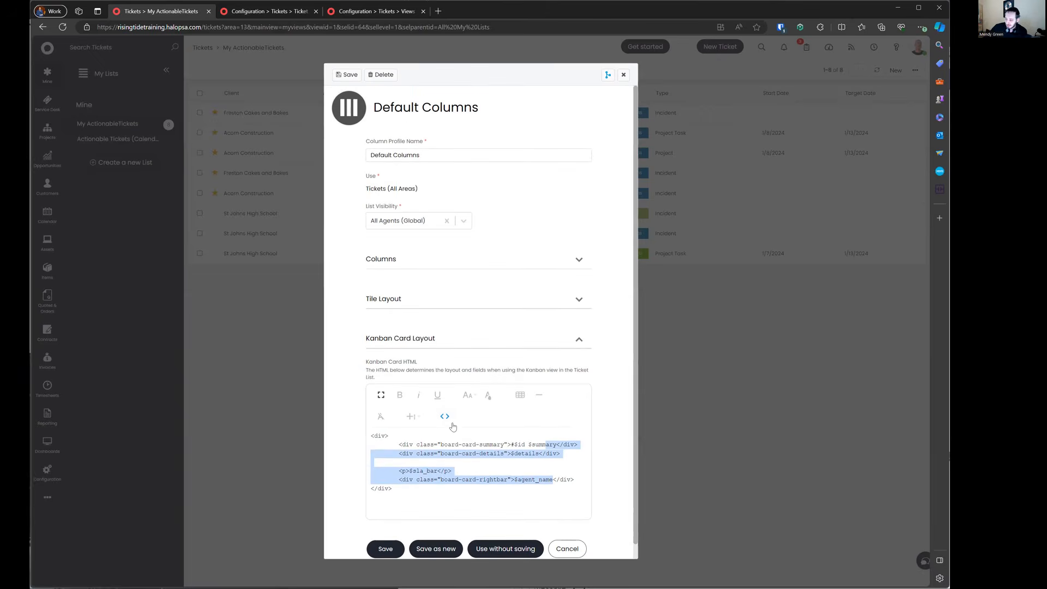
click(445, 416)
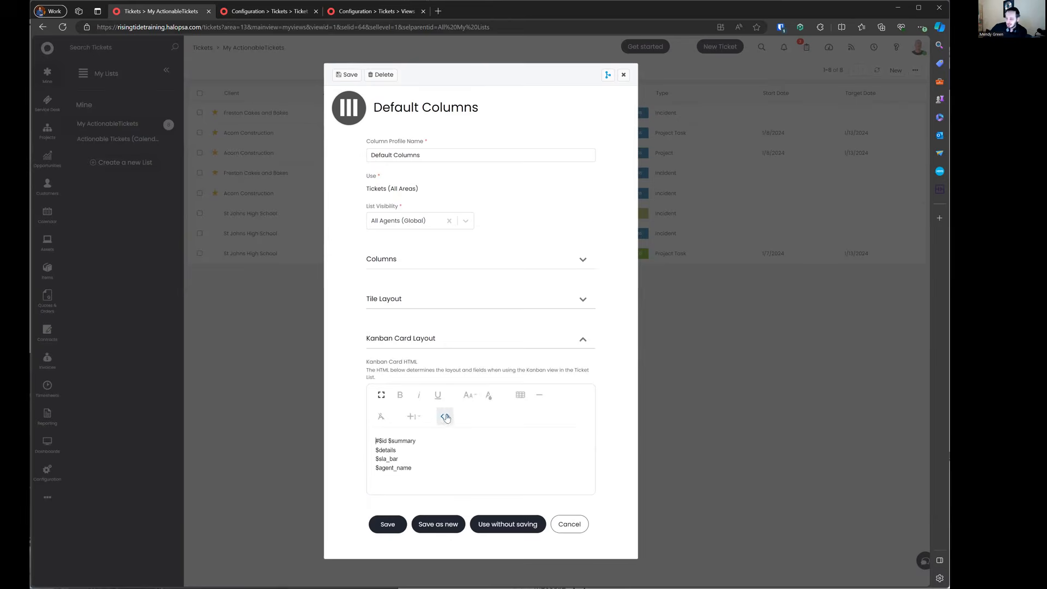
click(448, 260)
click(493, 261)
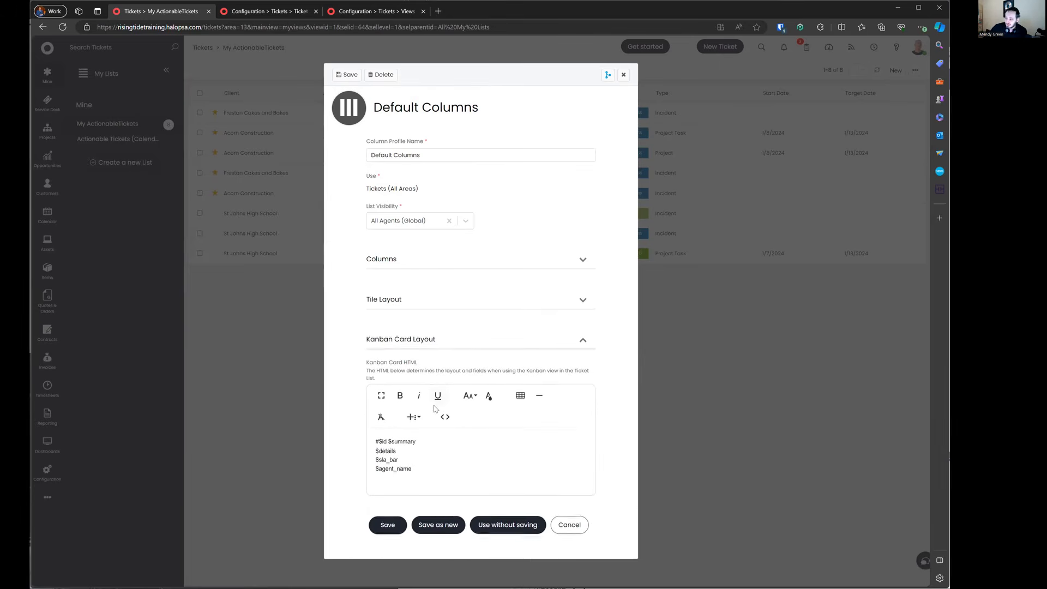
click(420, 417)
scroll(463, 449, down, 4)
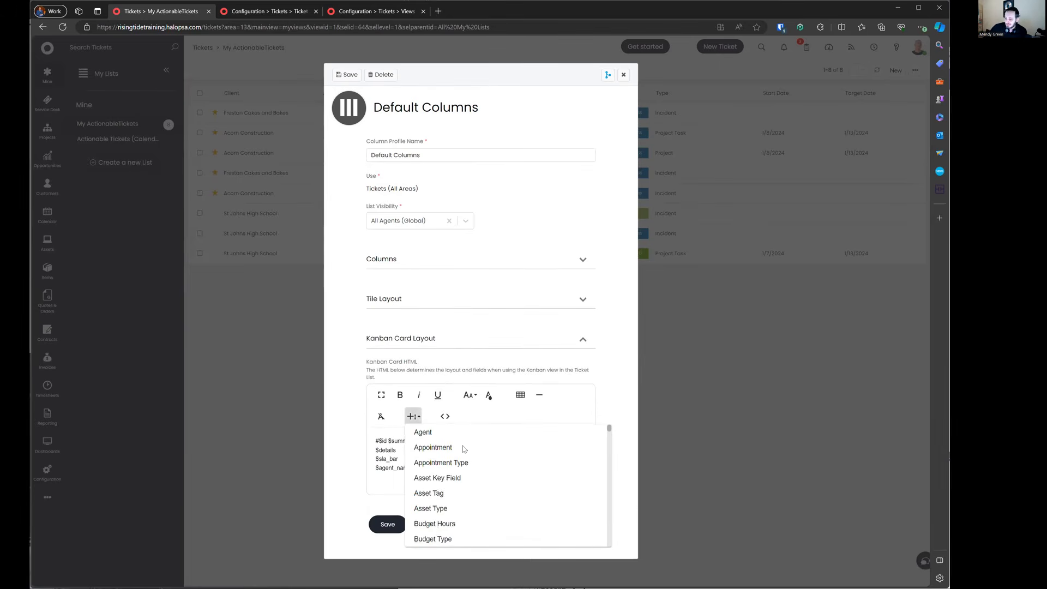
scroll(464, 448, down, 10)
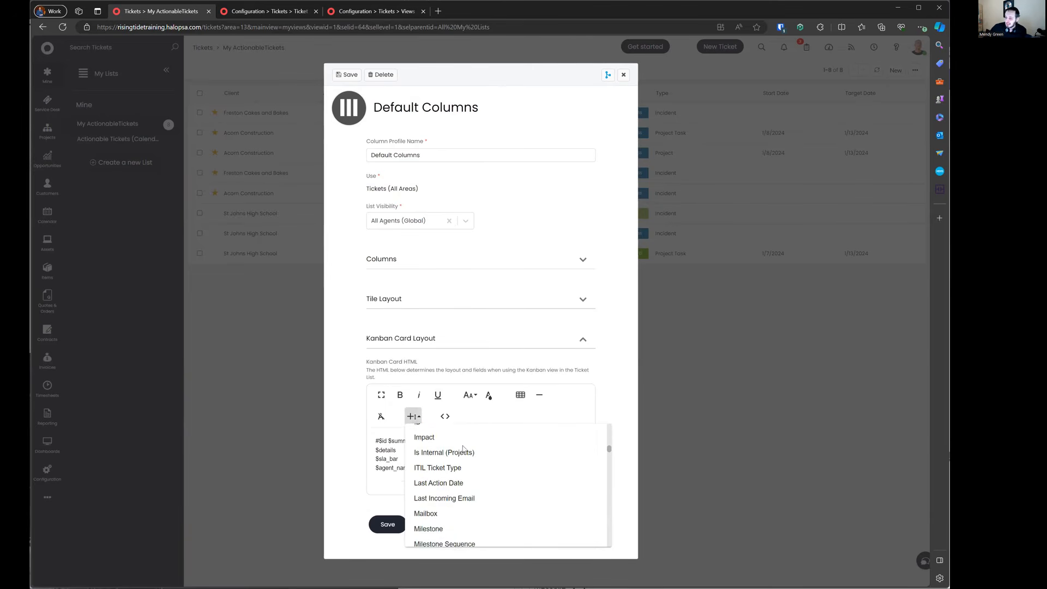
scroll(463, 449, down, 8)
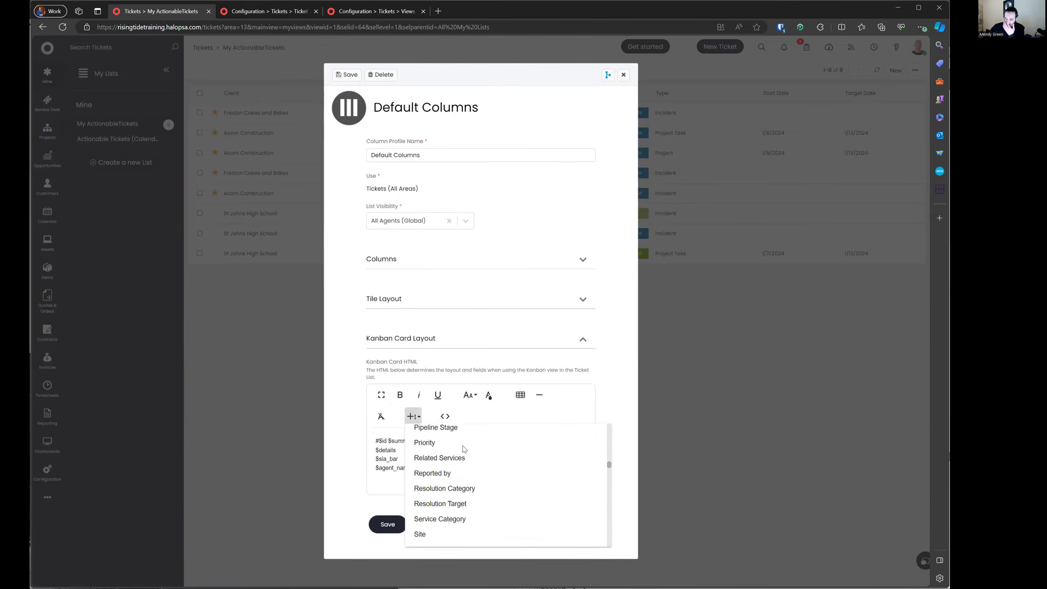
click(384, 458)
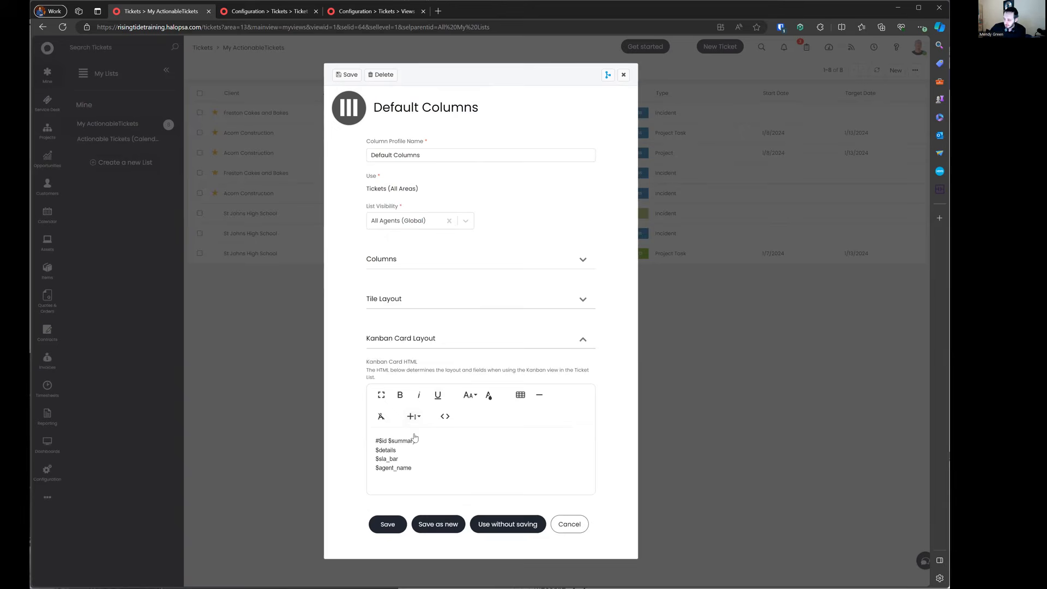
Step: Browse the Tile Layout's insertable fields, then cancel the profile unsaved
click(434, 301)
click(412, 376)
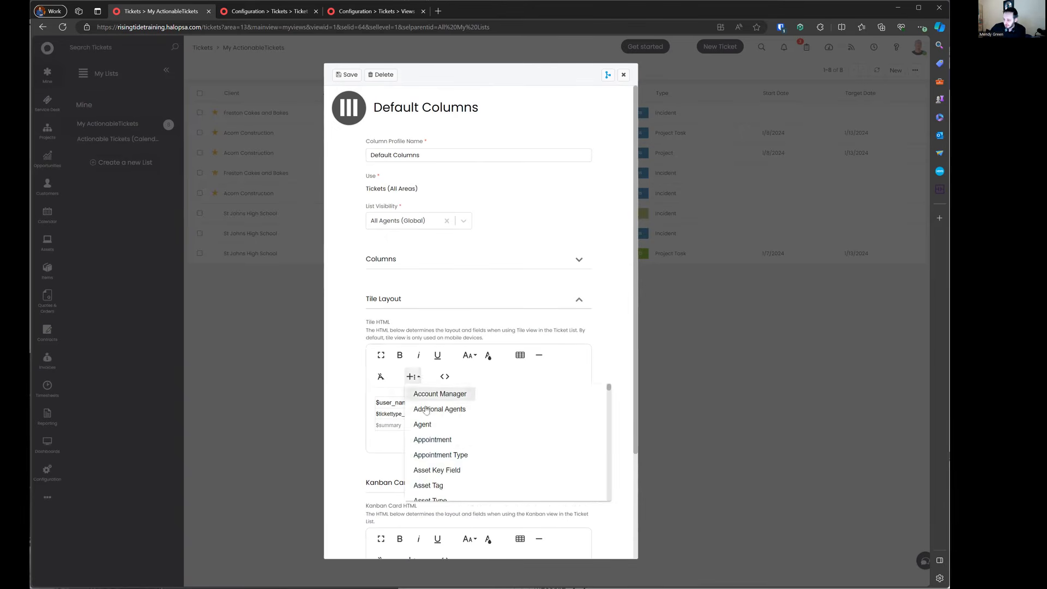
scroll(446, 446, down, 3)
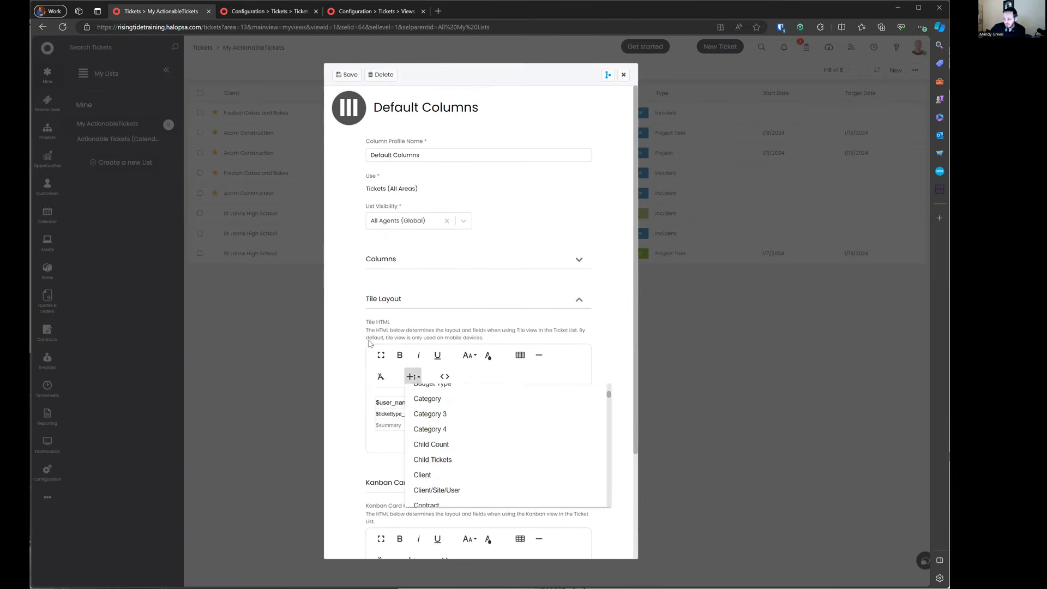
click(422, 303)
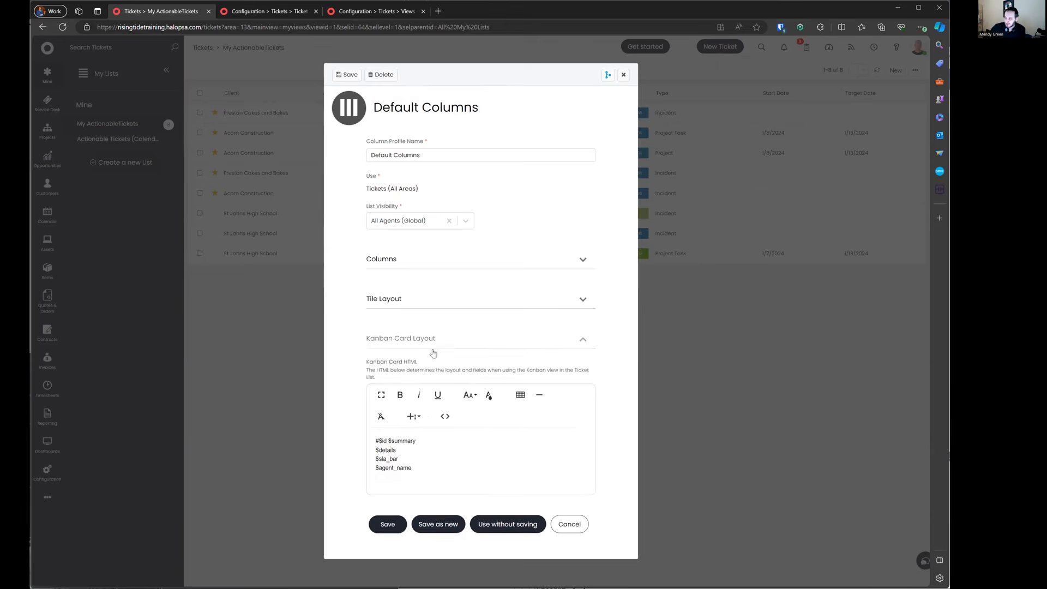
click(432, 340)
click(569, 382)
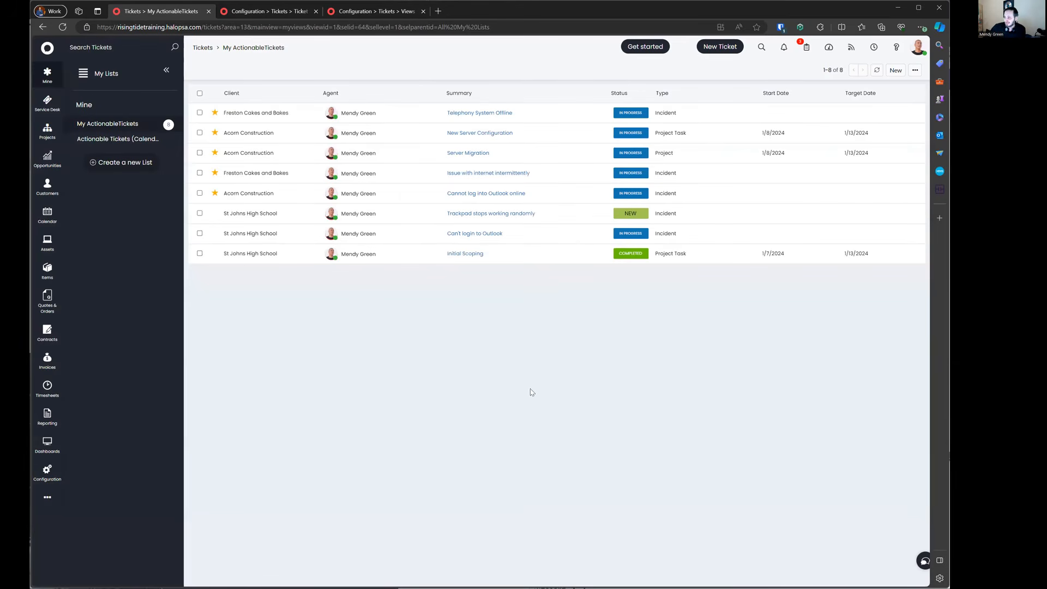
Step: Apply the HR View column profile to the ticket list
click(914, 69)
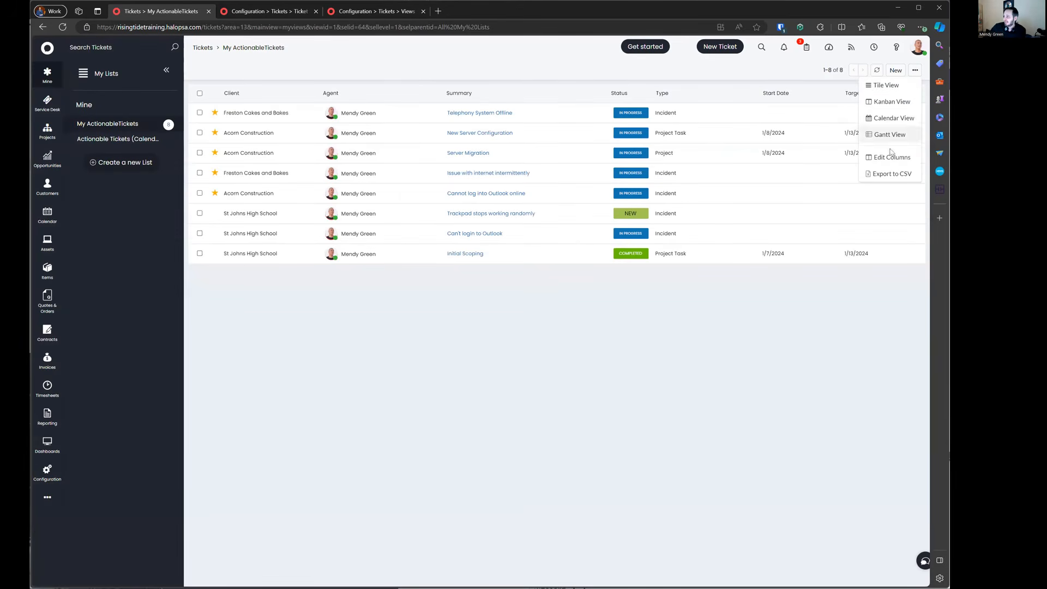
click(891, 158)
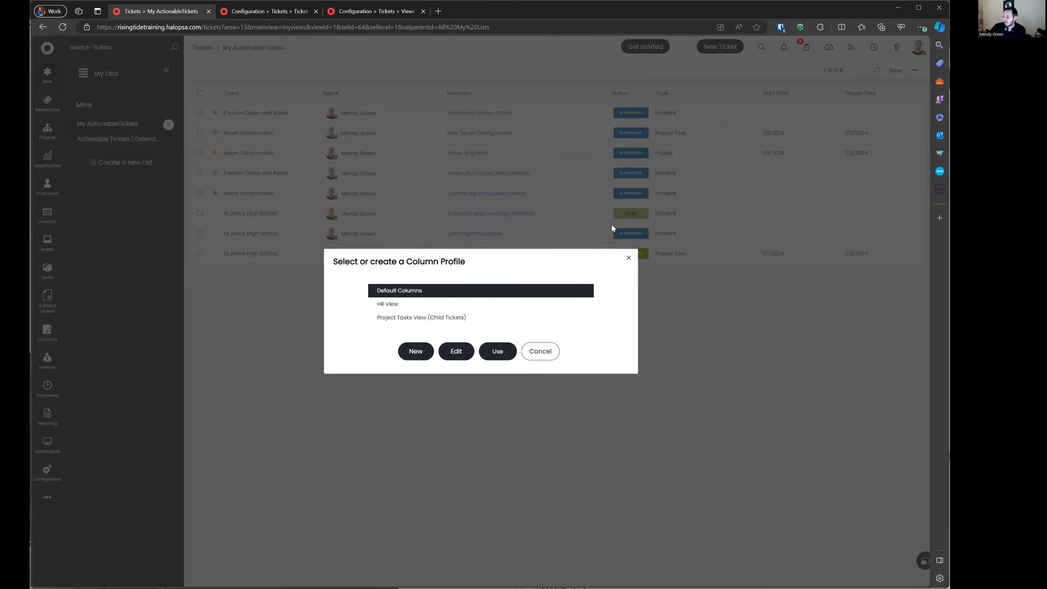
click(424, 307)
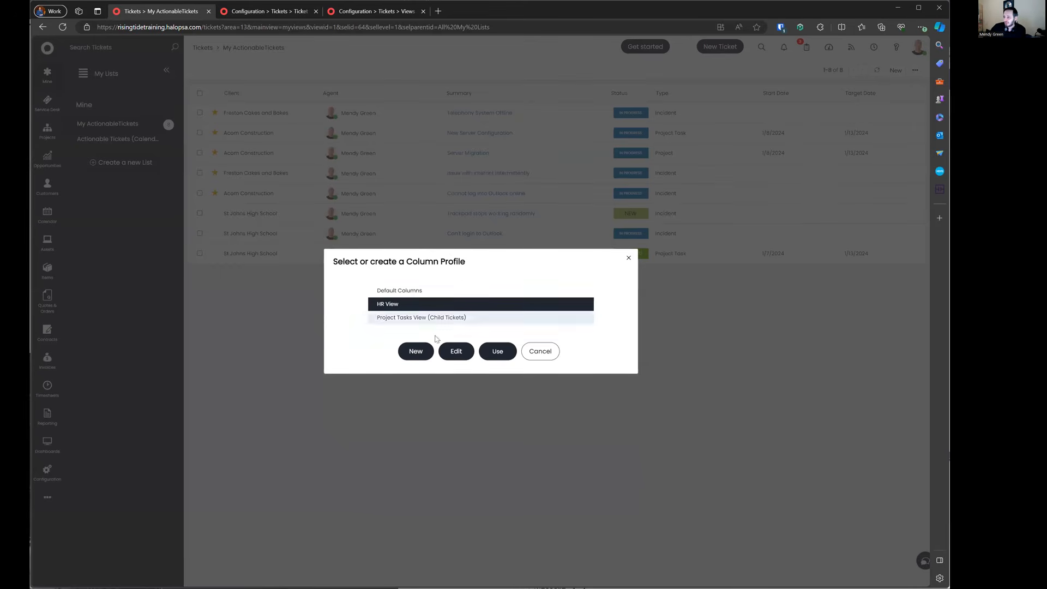
click(492, 354)
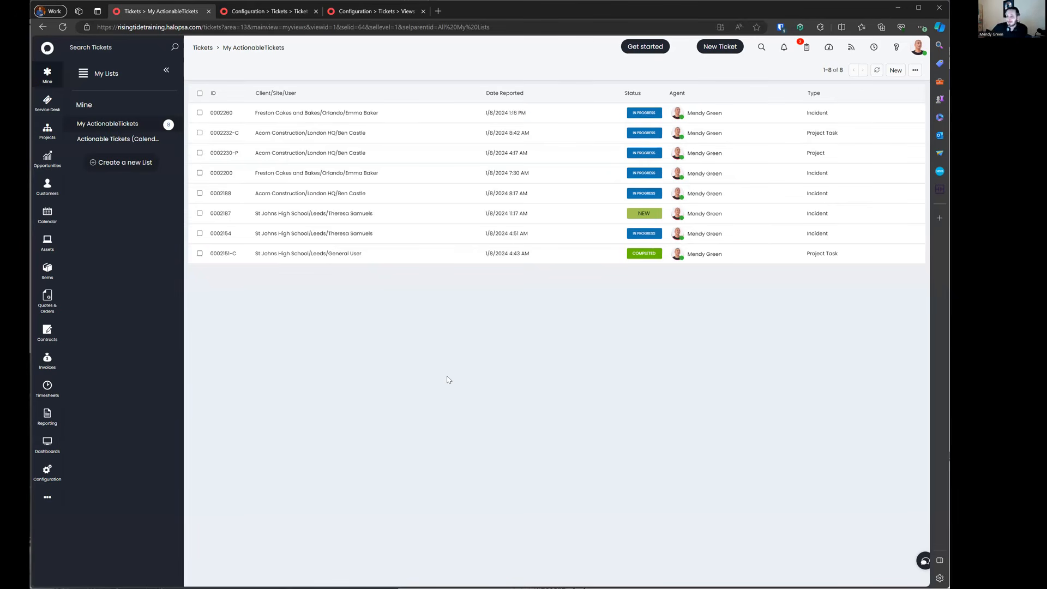
Step: Switch the ticket list back to the Default Columns profile
click(915, 69)
click(894, 155)
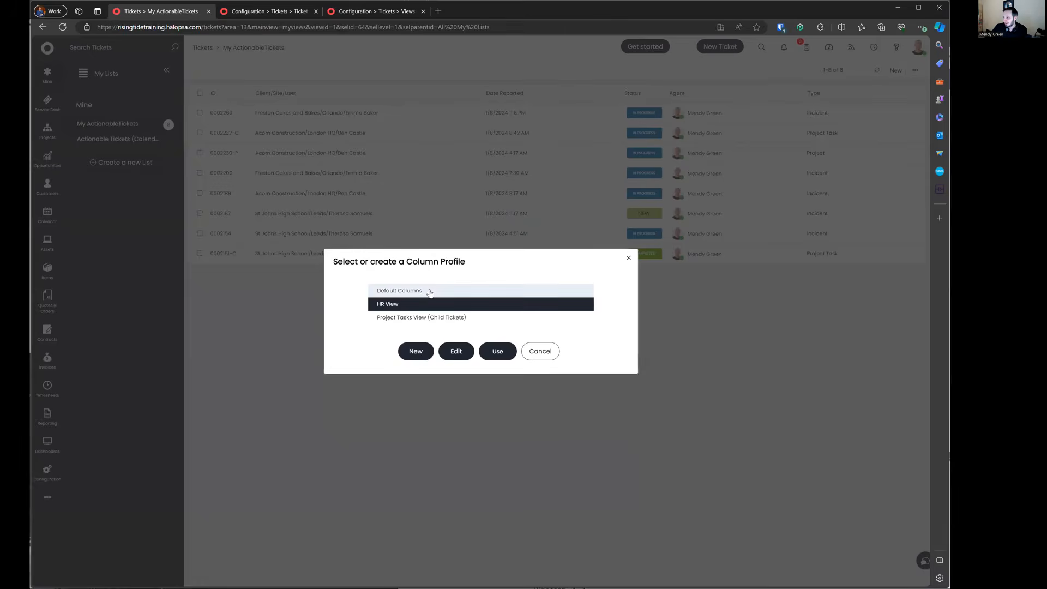
click(429, 291)
click(497, 351)
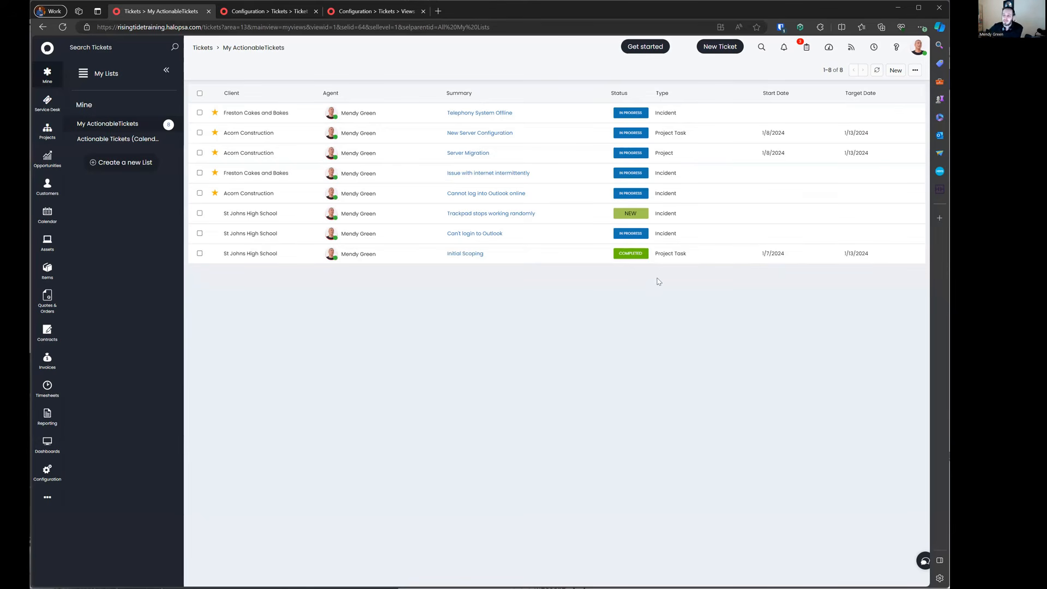
click(378, 12)
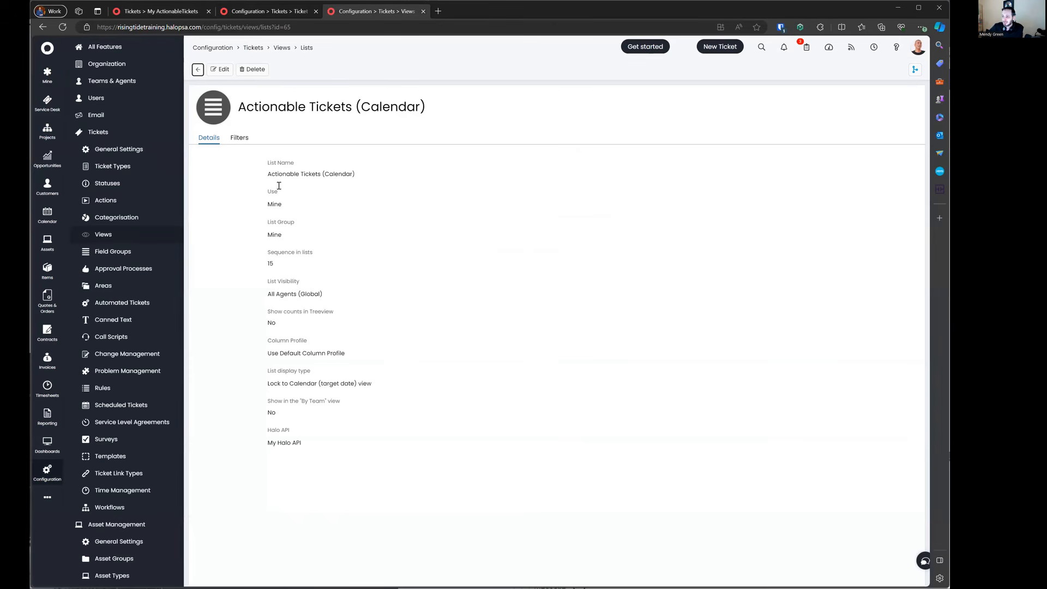
drag(267, 338, 369, 355)
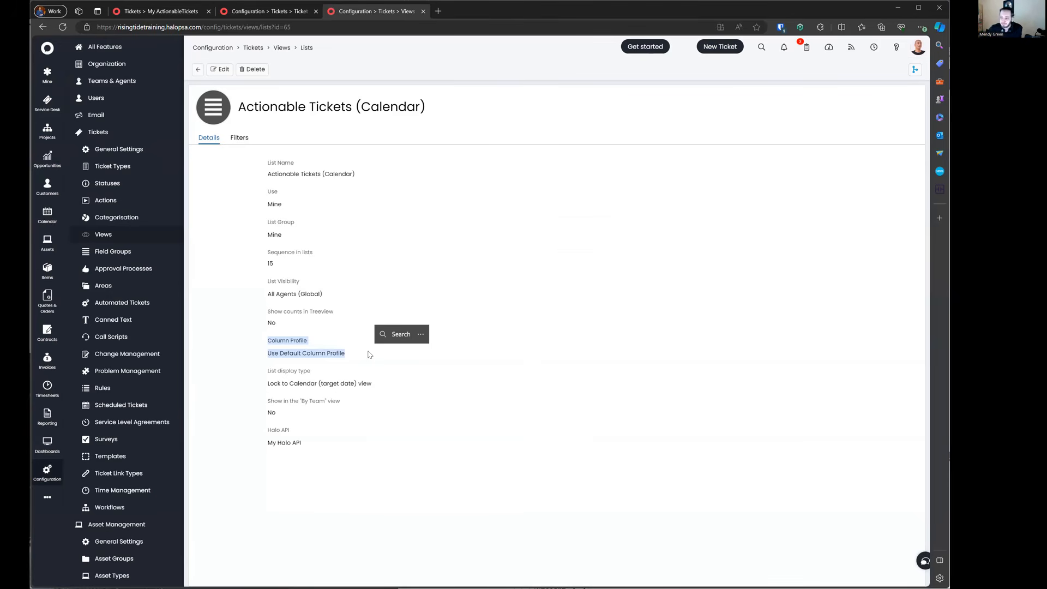
click(265, 13)
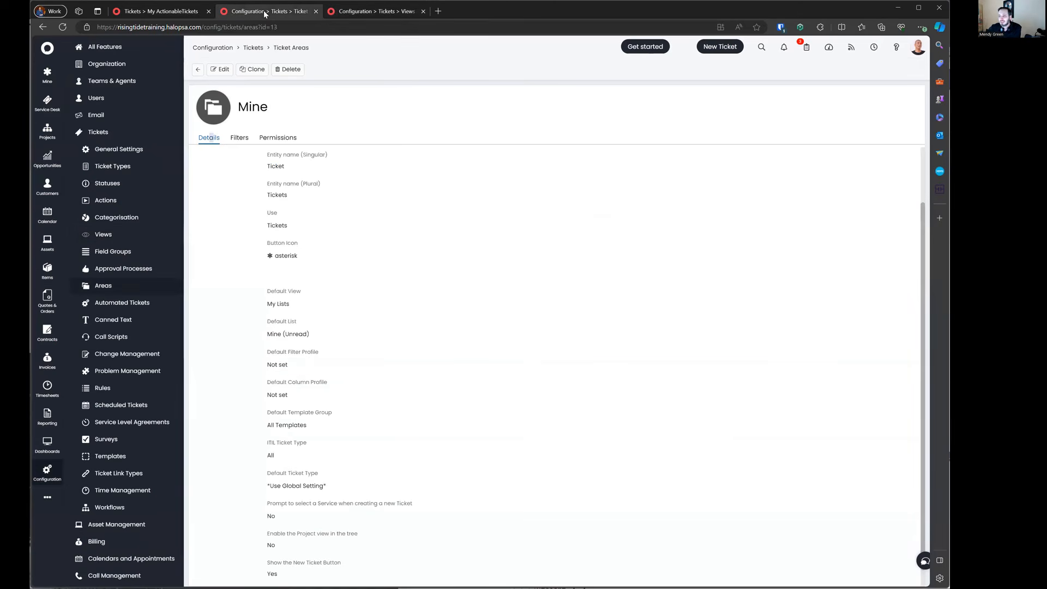
scroll(281, 348, down, 1)
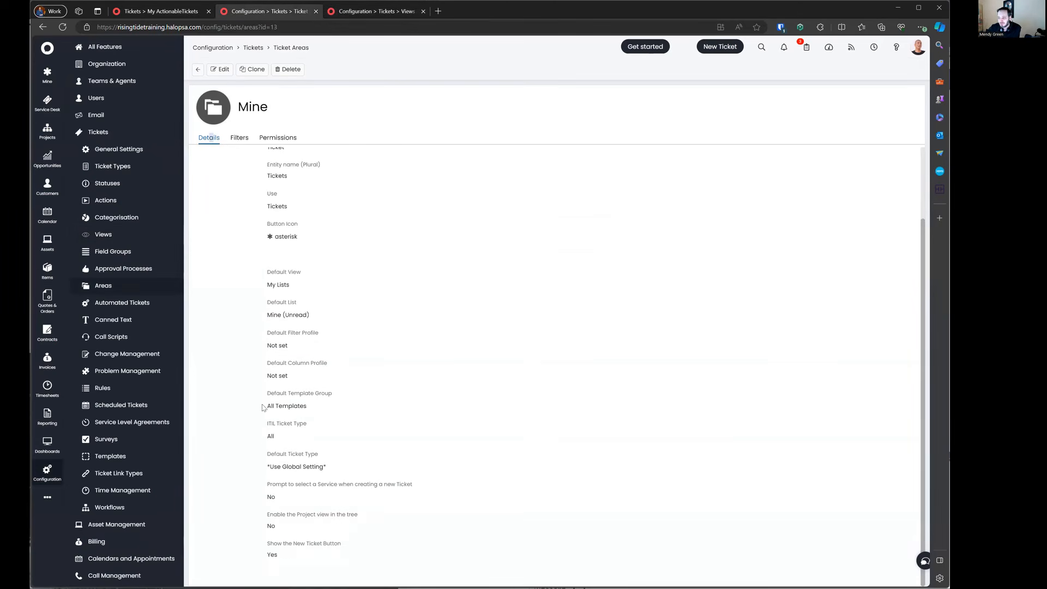
drag(265, 361, 388, 385)
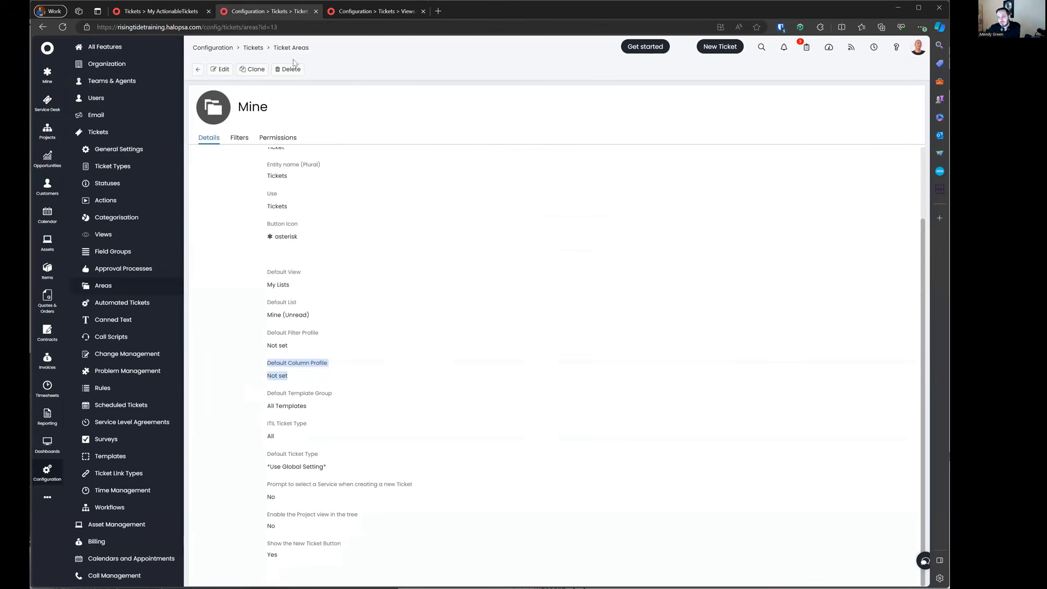
click(182, 12)
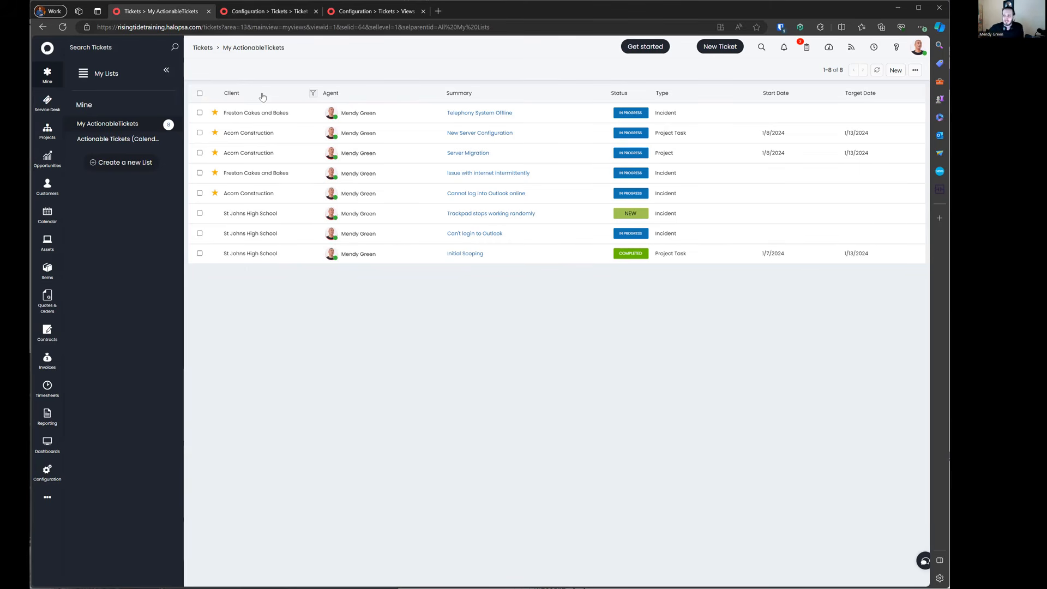
Step: Open trackpad ticket 2187 and look through its Billing, AI Insights and progress feed views
click(283, 217)
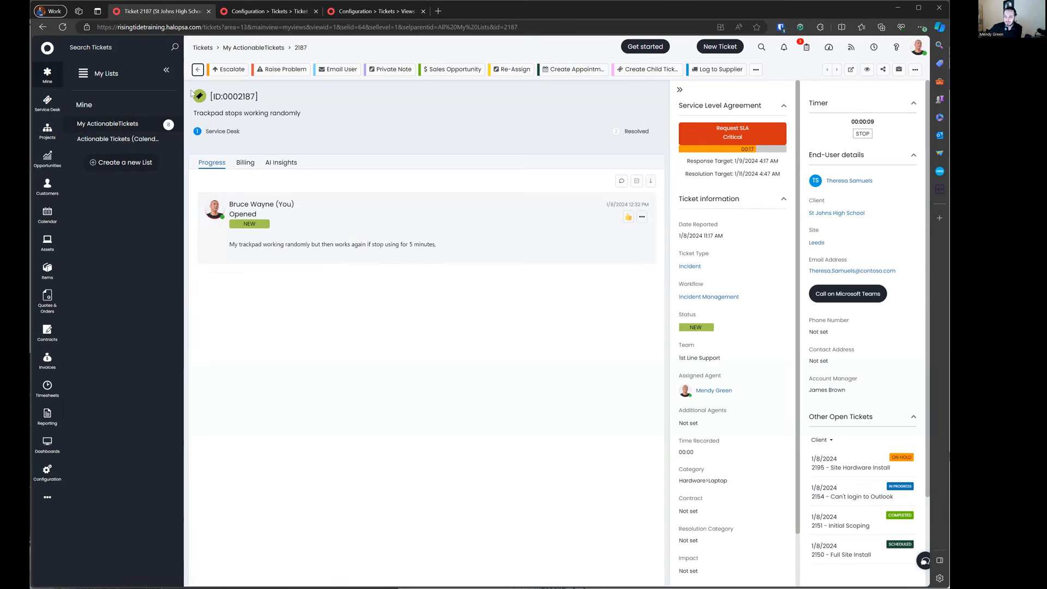
drag(191, 93, 645, 136)
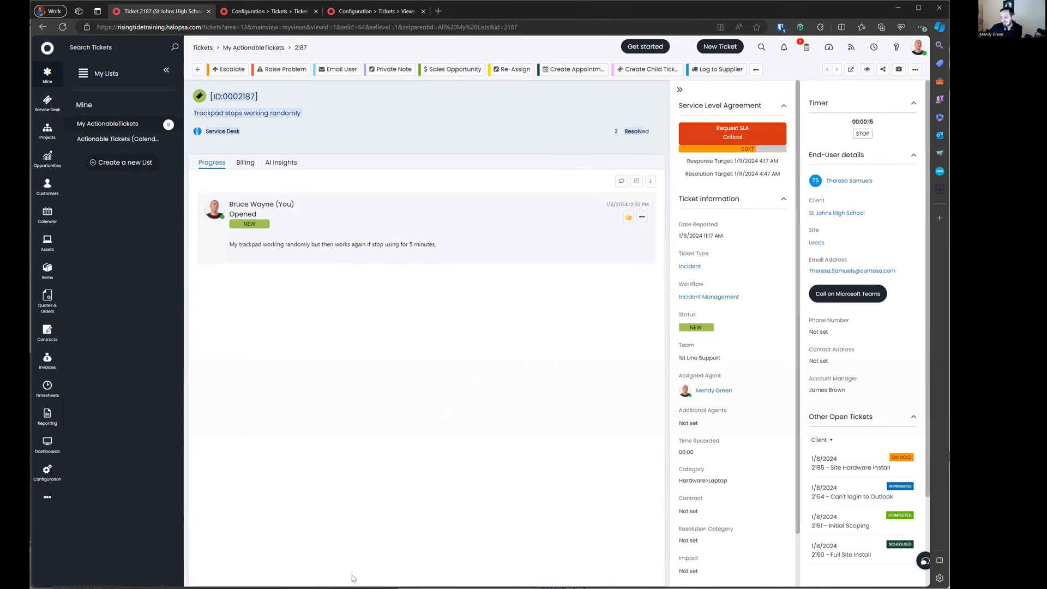
click(329, 105)
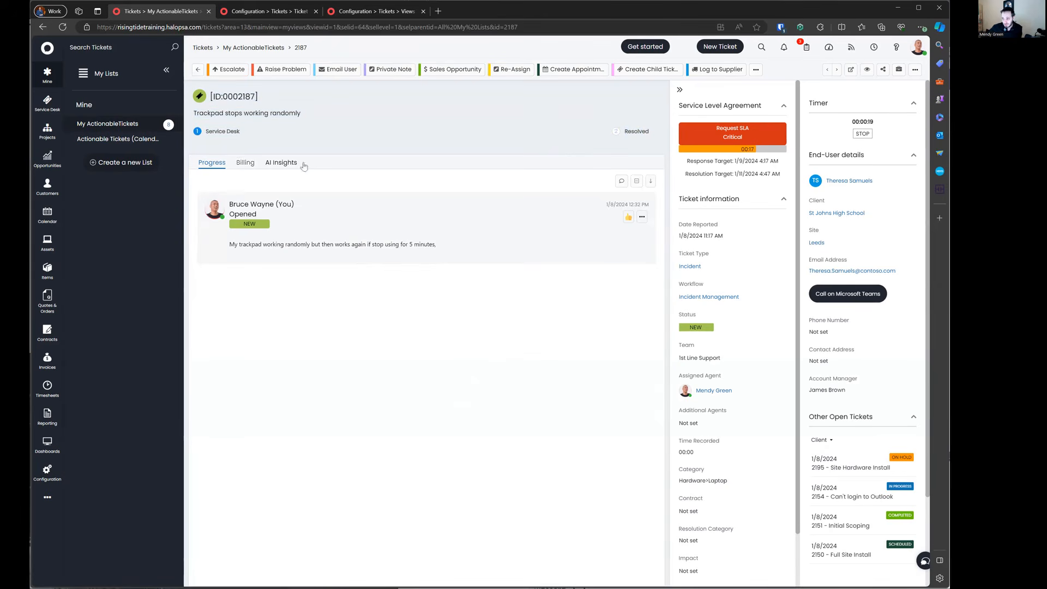
click(252, 166)
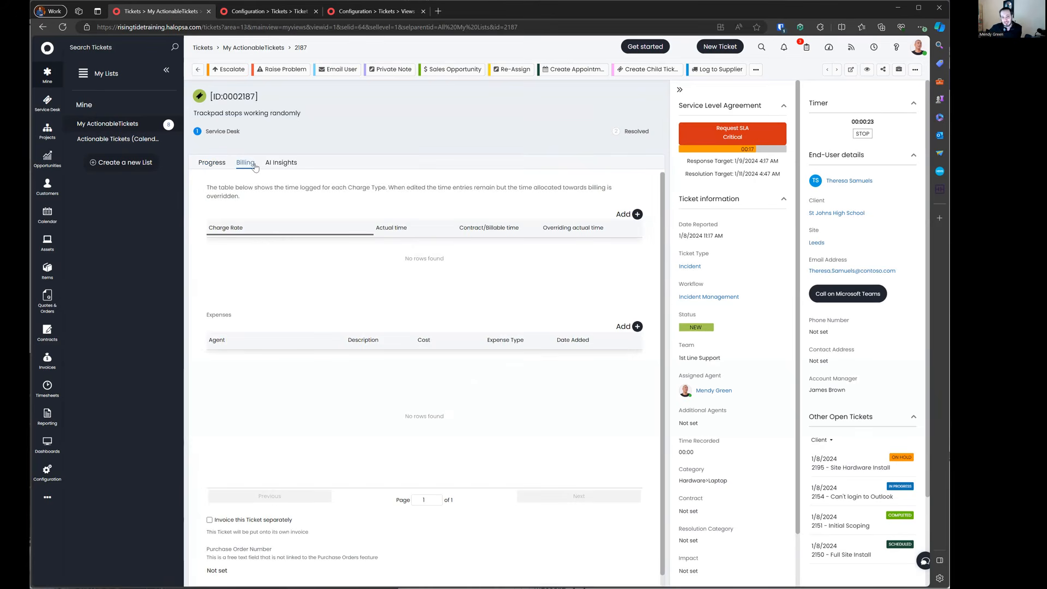
click(280, 163)
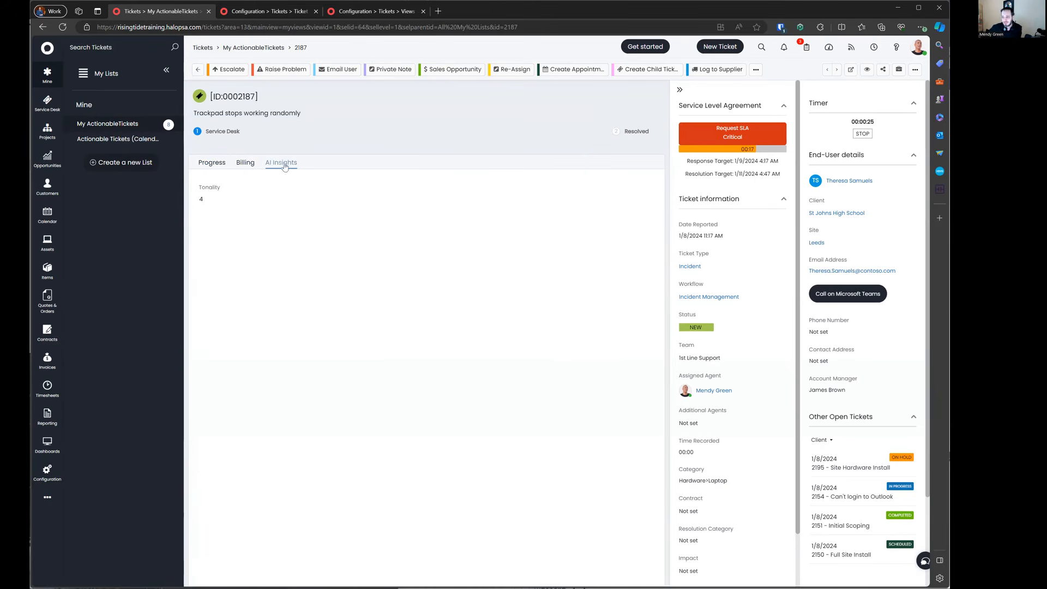
click(244, 164)
click(211, 162)
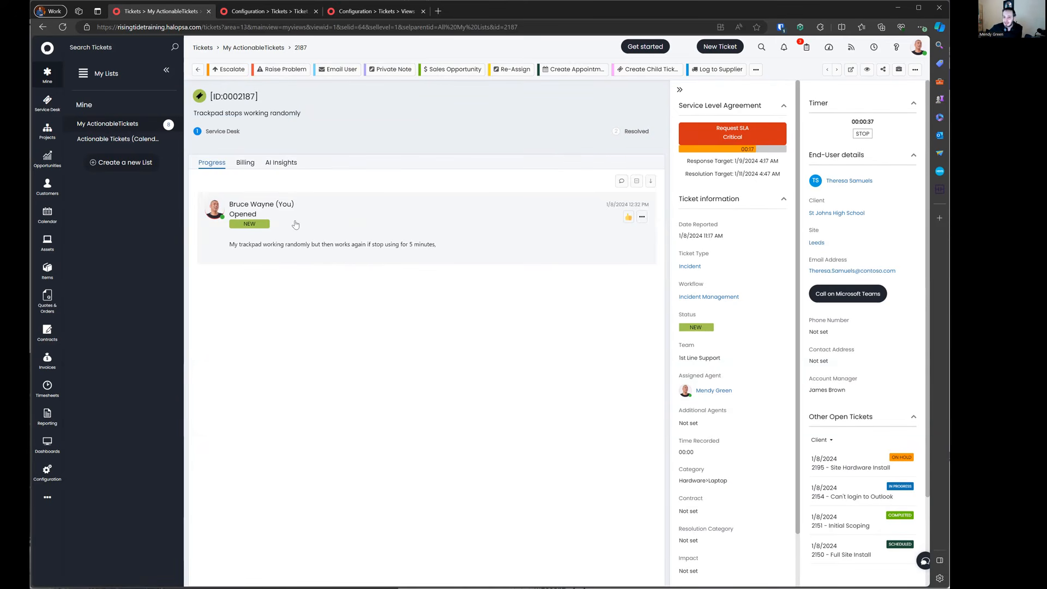
click(635, 182)
click(635, 182)
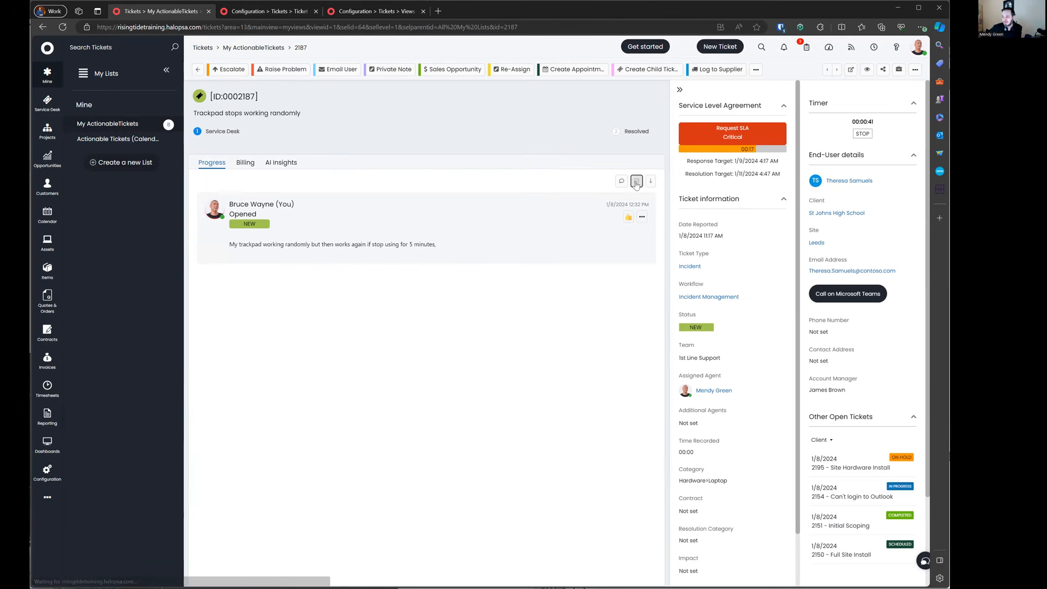
Step: Add then remove a Love reaction on the opening entry and view its actions
click(627, 218)
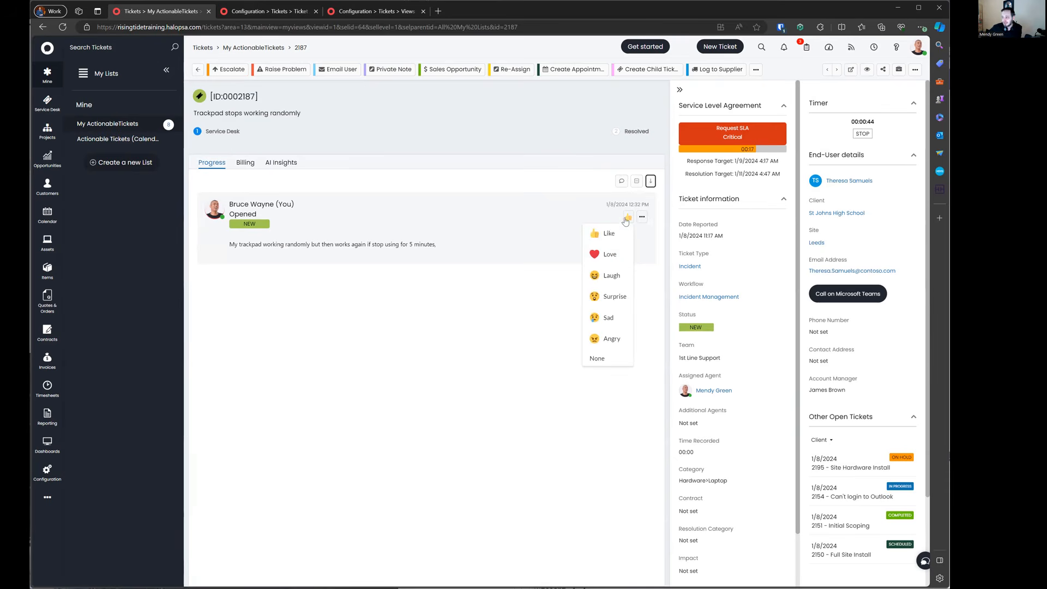
click(606, 254)
mouse_move(628, 216)
click(614, 358)
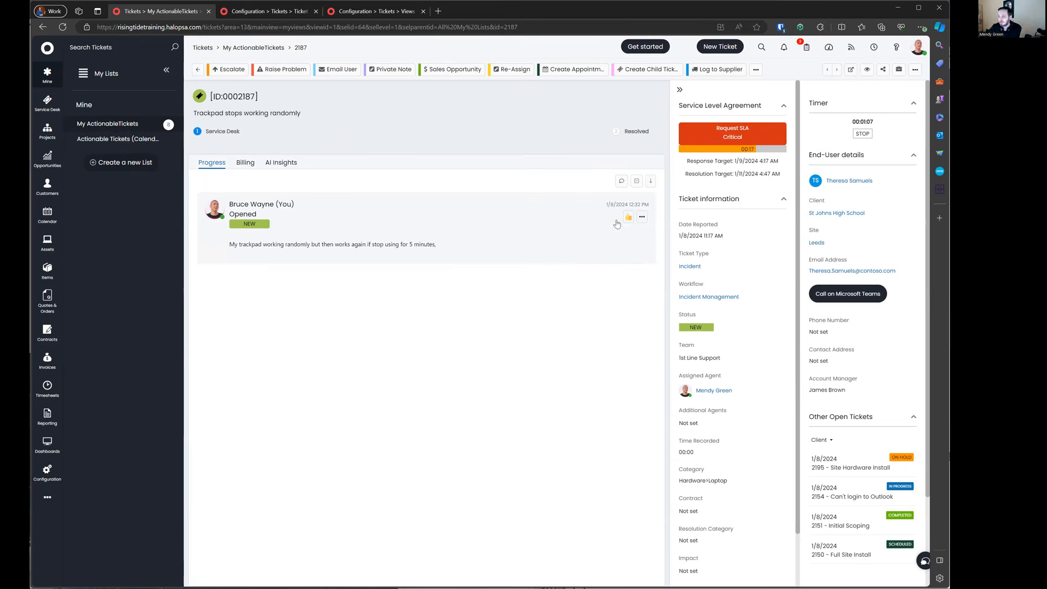
click(642, 217)
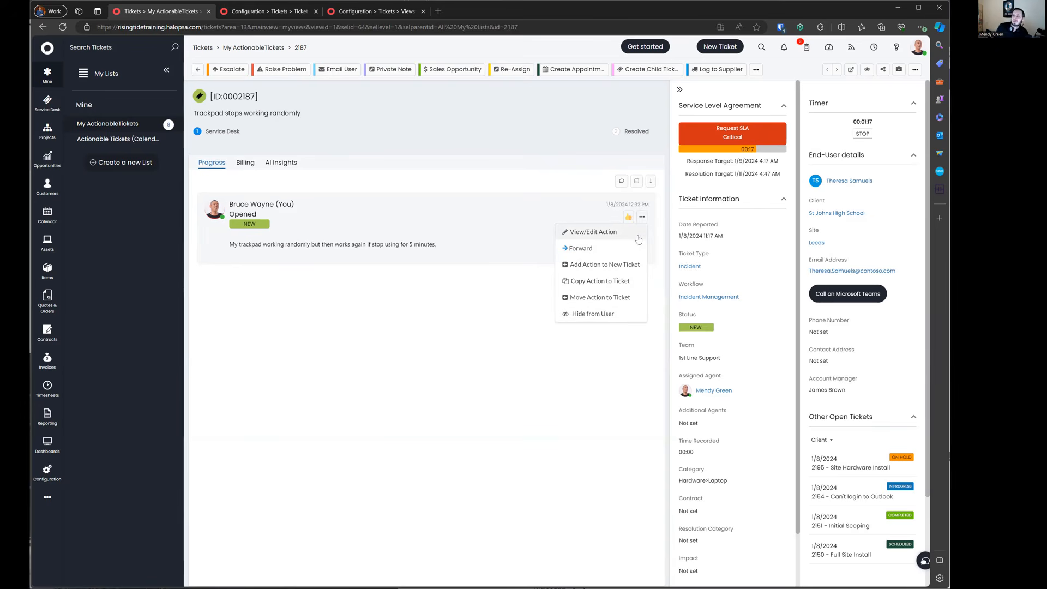
click(462, 236)
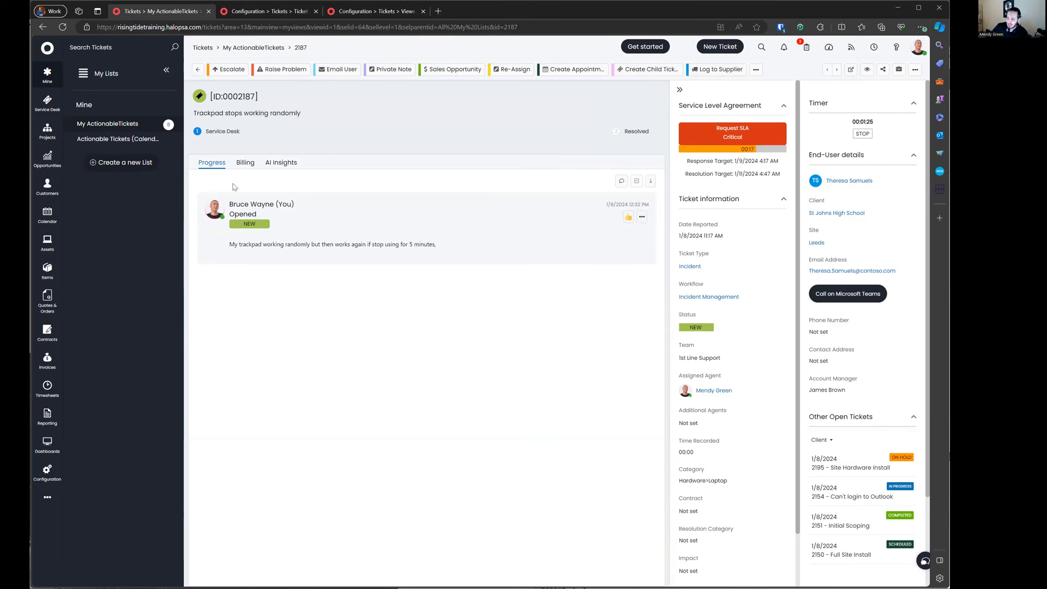
drag(672, 313, 640, 374)
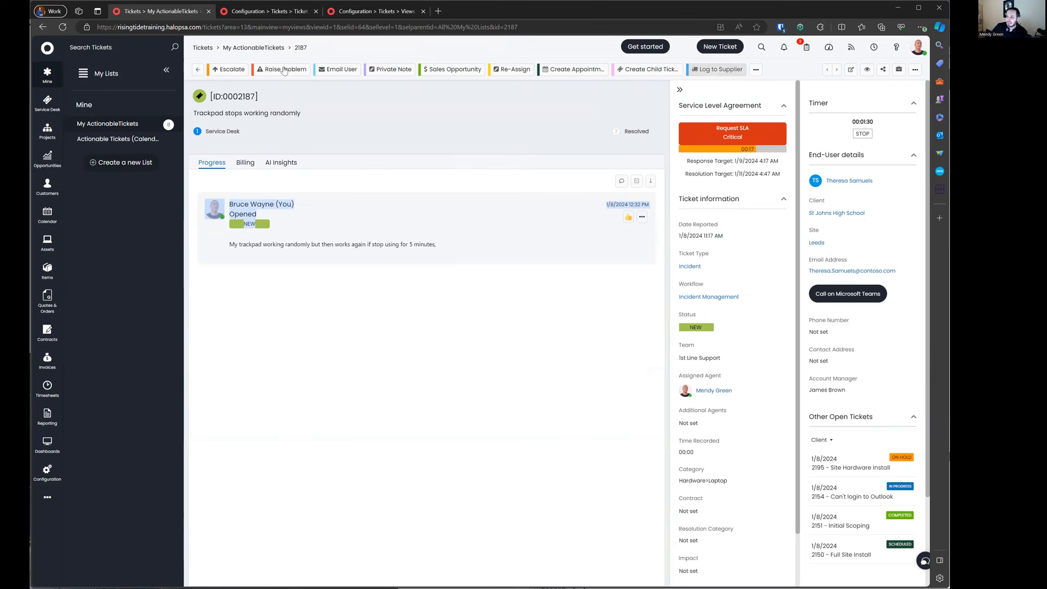
click(382, 305)
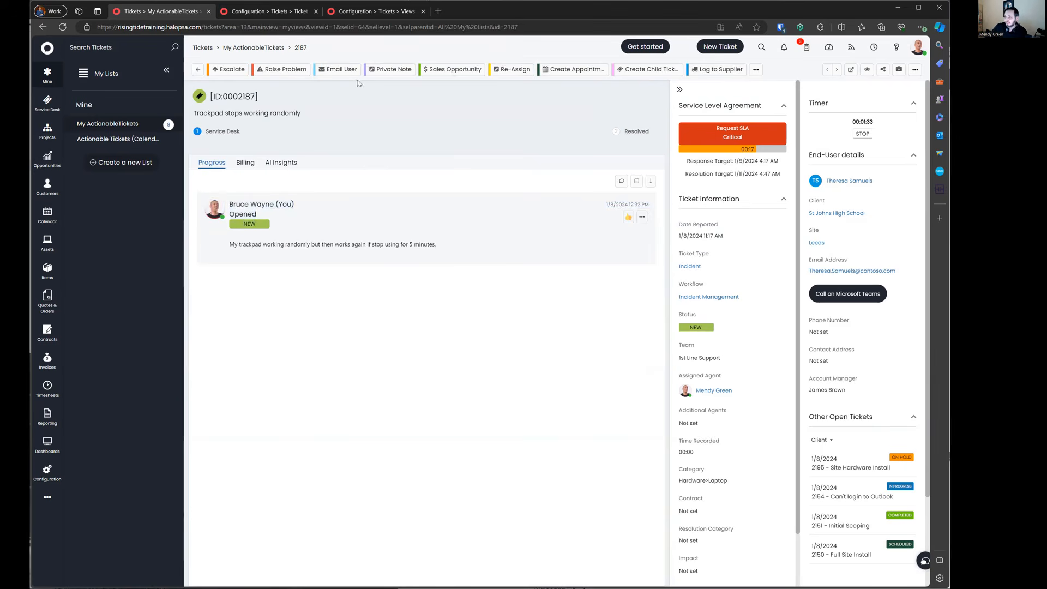
Step: Email the end user 'Hello Im sending an email' and save
click(338, 70)
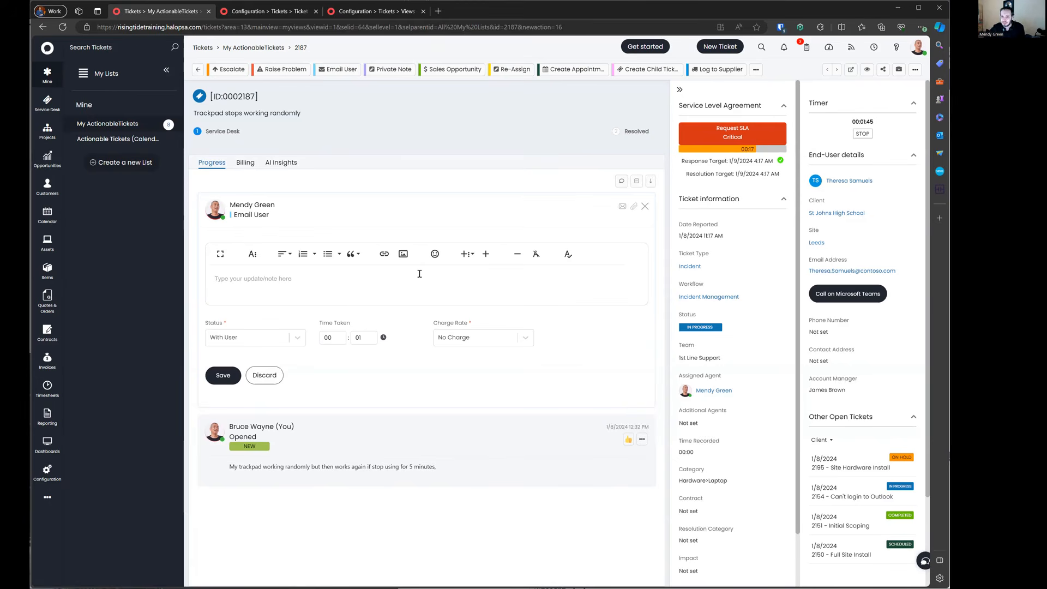
text(Hello Im sending an email)
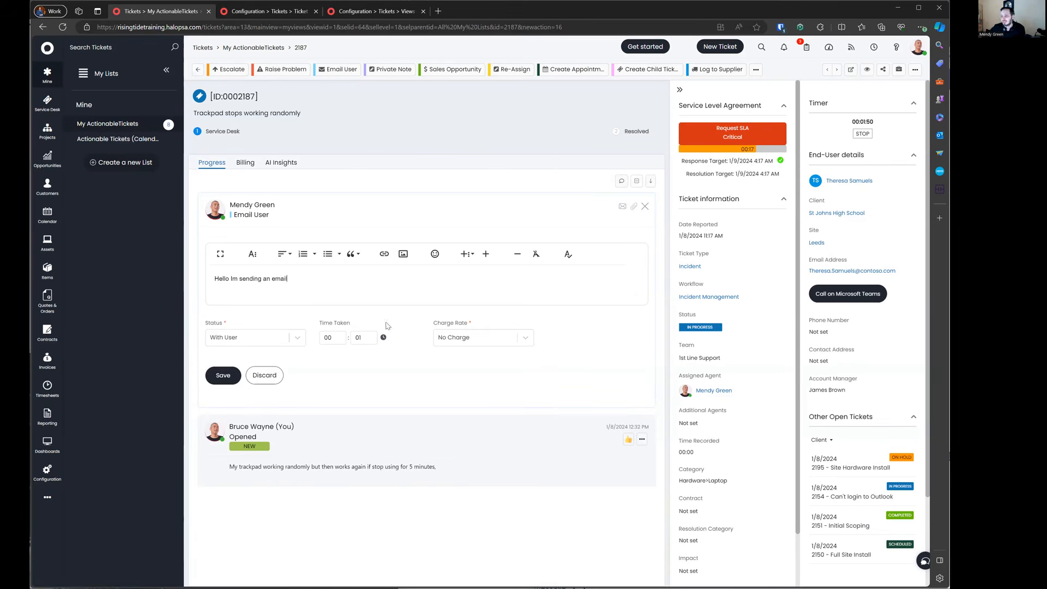
click(220, 376)
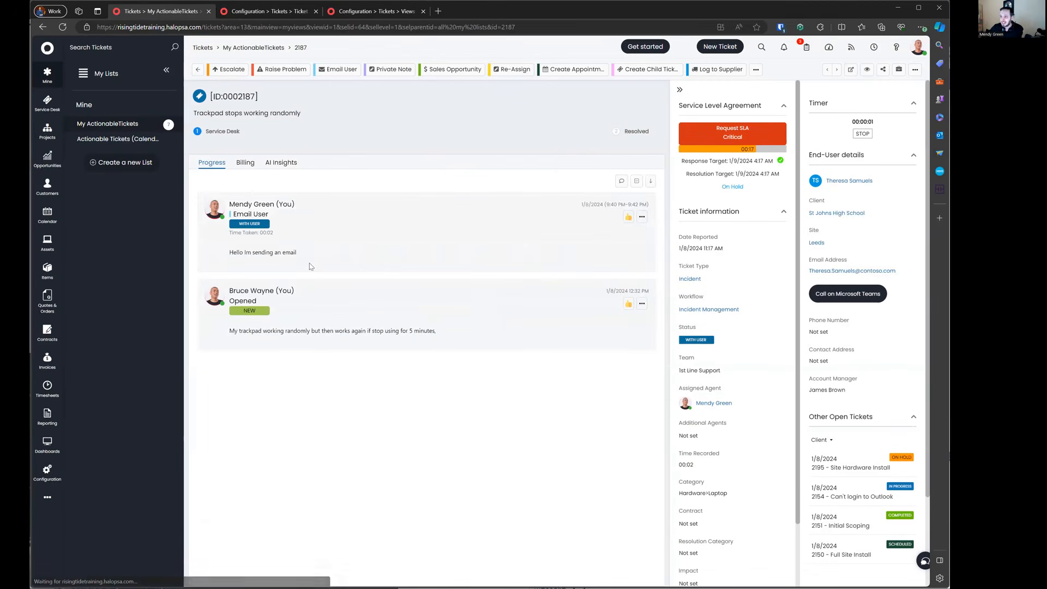
Step: Check the logged Email User entry and With User status, expanding the email text
drag(282, 218, 232, 214)
click(316, 228)
drag(232, 231, 233, 225)
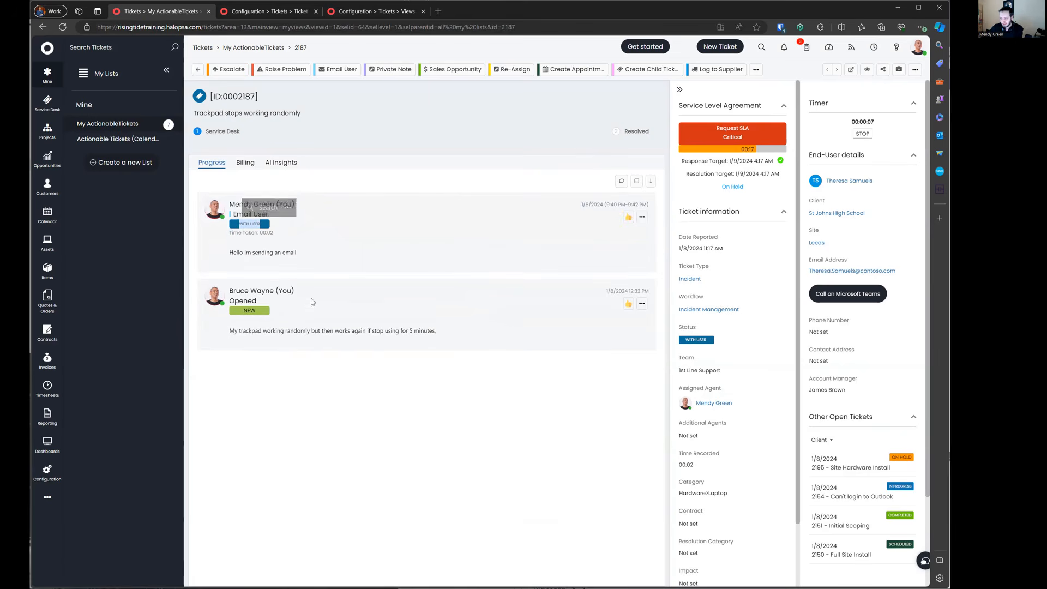
click(323, 228)
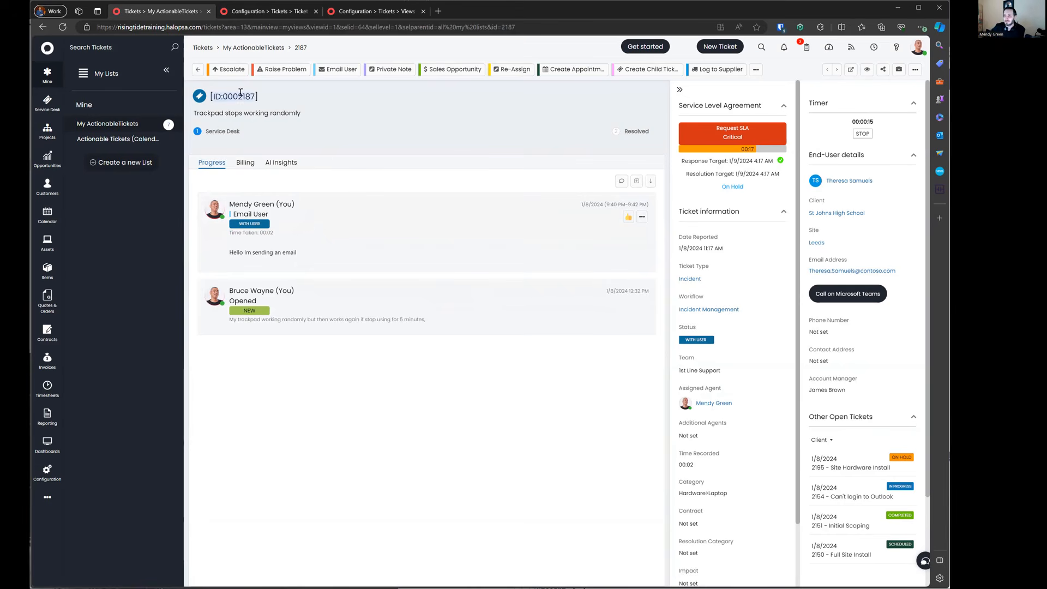
drag(205, 132, 661, 134)
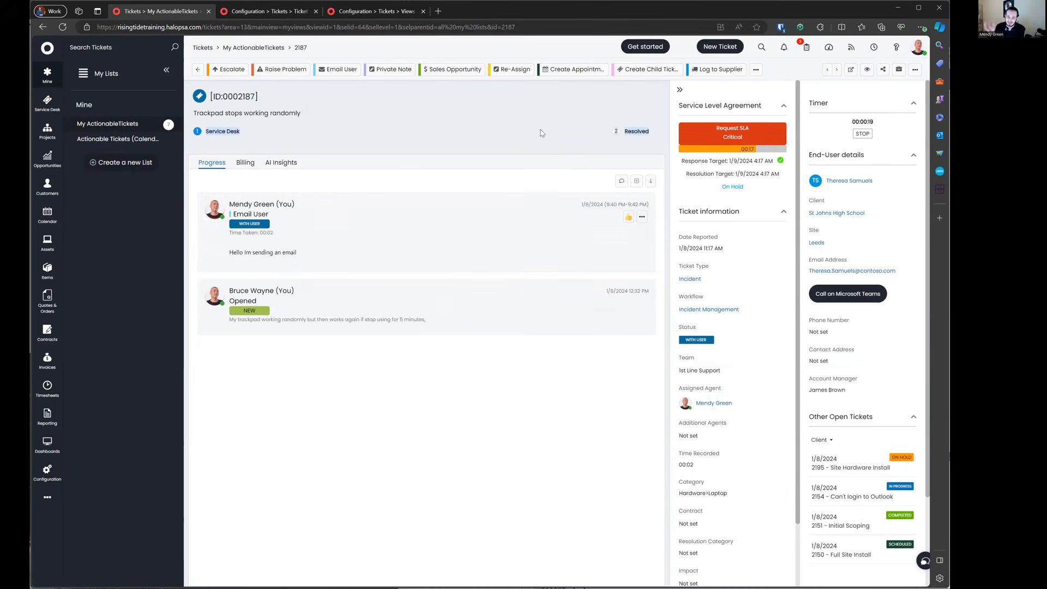
Step: Change the ticket summary to 'sdfsdfgadf' and review the date and type details
click(248, 115)
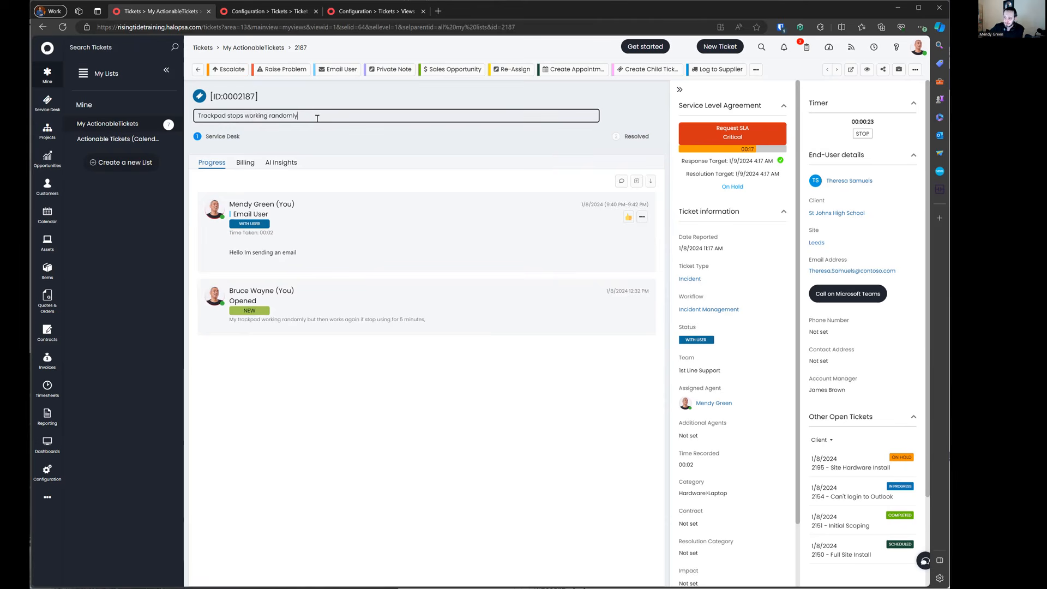
text(sdfsdfgadf)
click(329, 132)
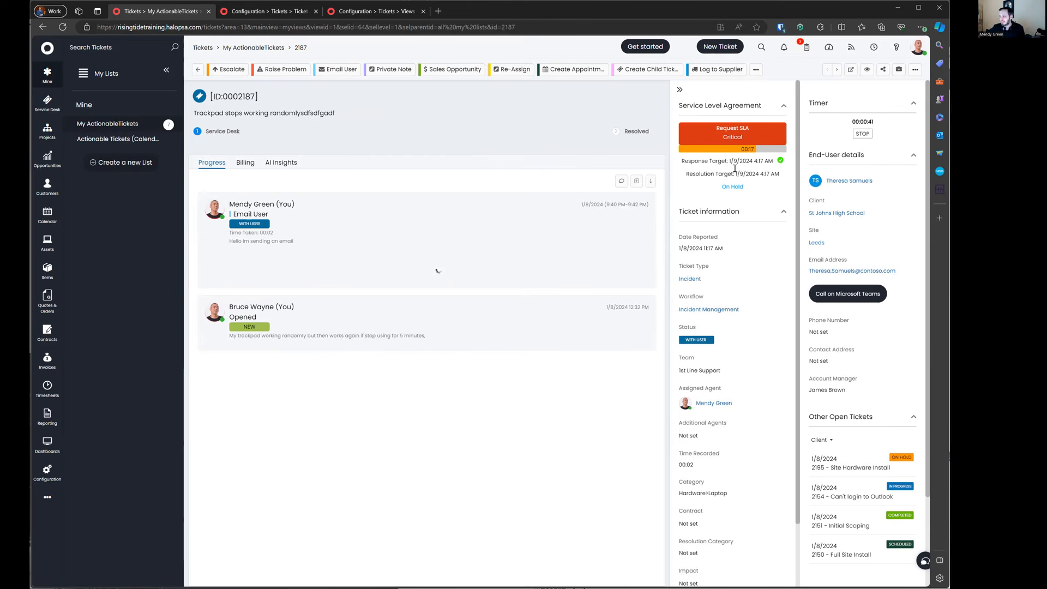
drag(679, 236, 778, 409)
click(729, 210)
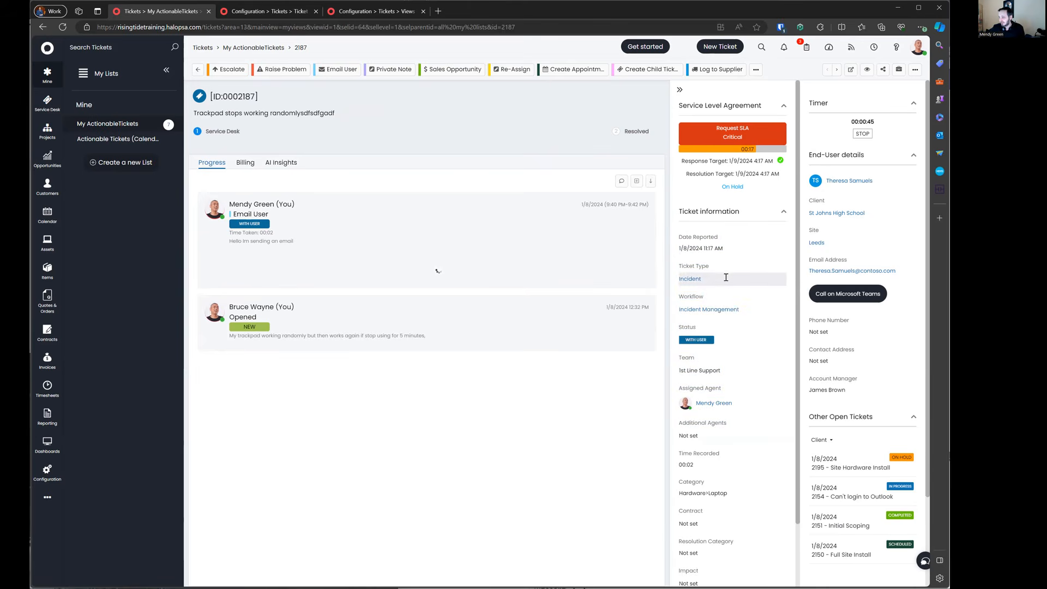
scroll(725, 280, down, 1)
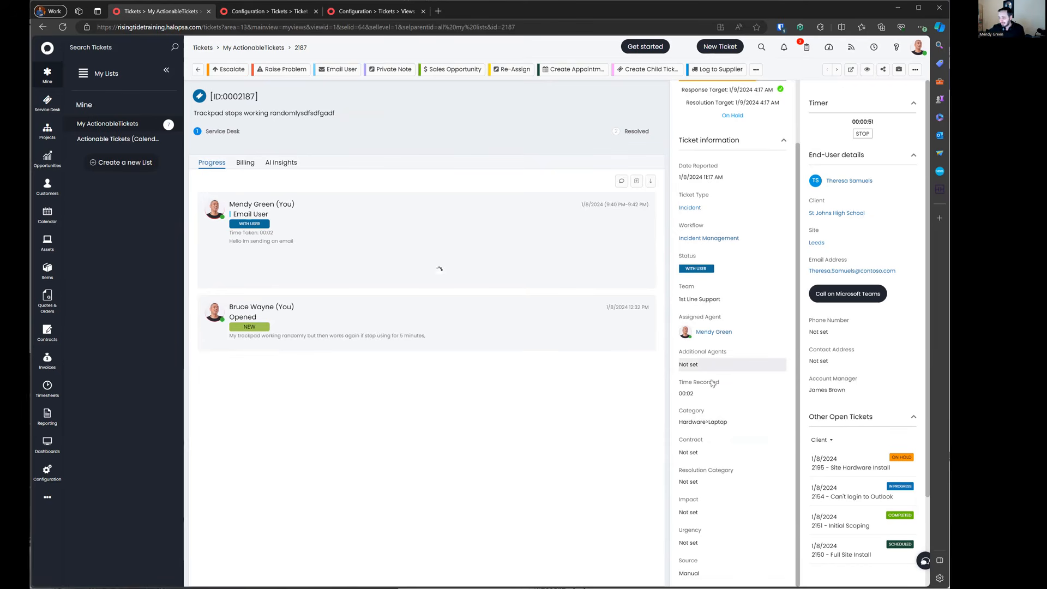
Step: Set Impact to Single User Affected and Urgency to High, dismissing the priority rule notice
click(709, 482)
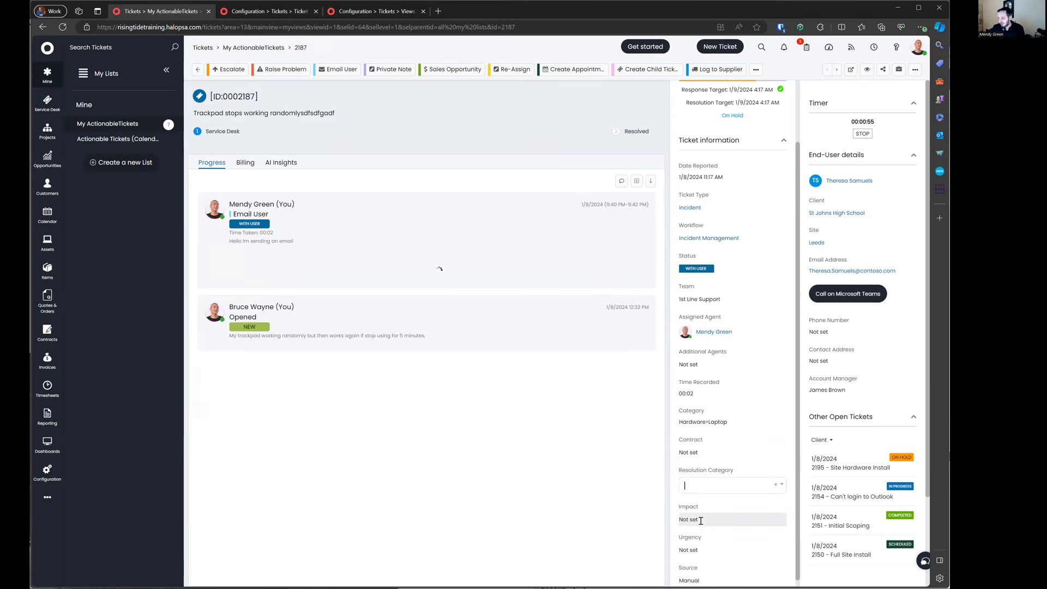
click(783, 483)
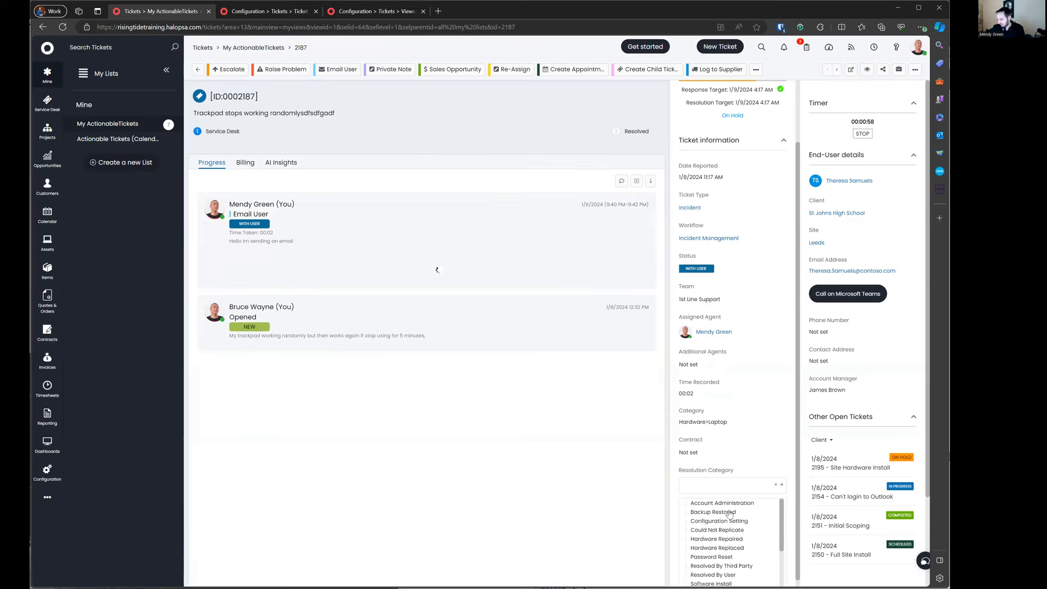
click(734, 476)
click(703, 520)
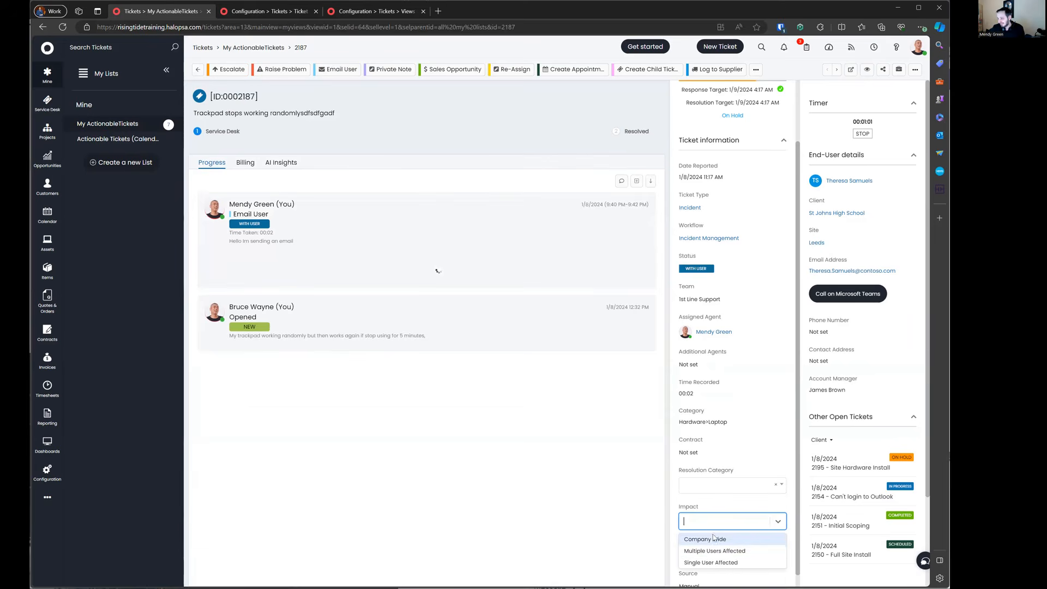
click(714, 562)
click(714, 553)
click(715, 570)
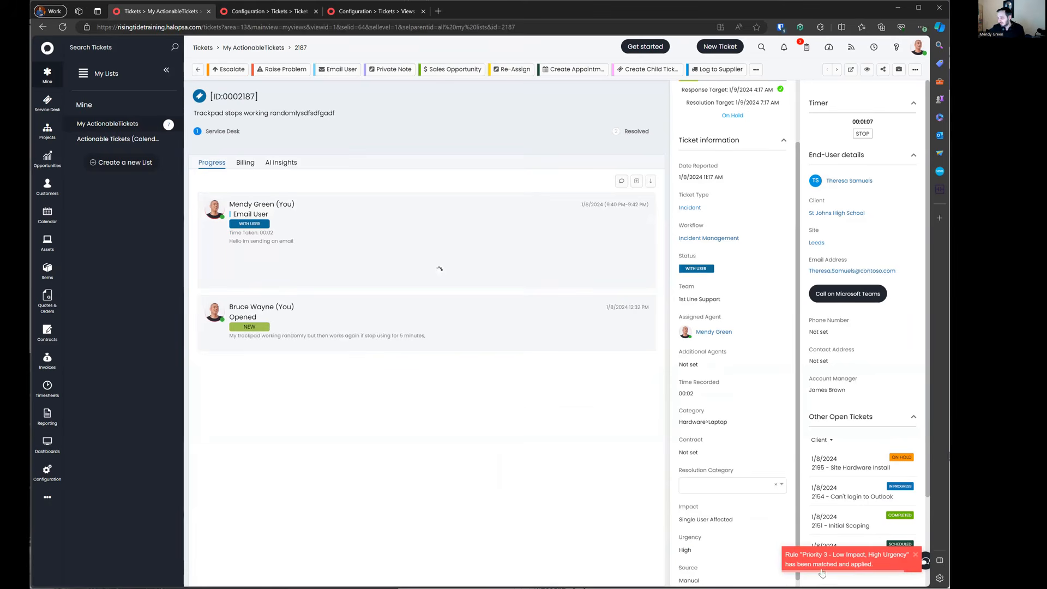
click(914, 557)
scroll(735, 338, up, 2)
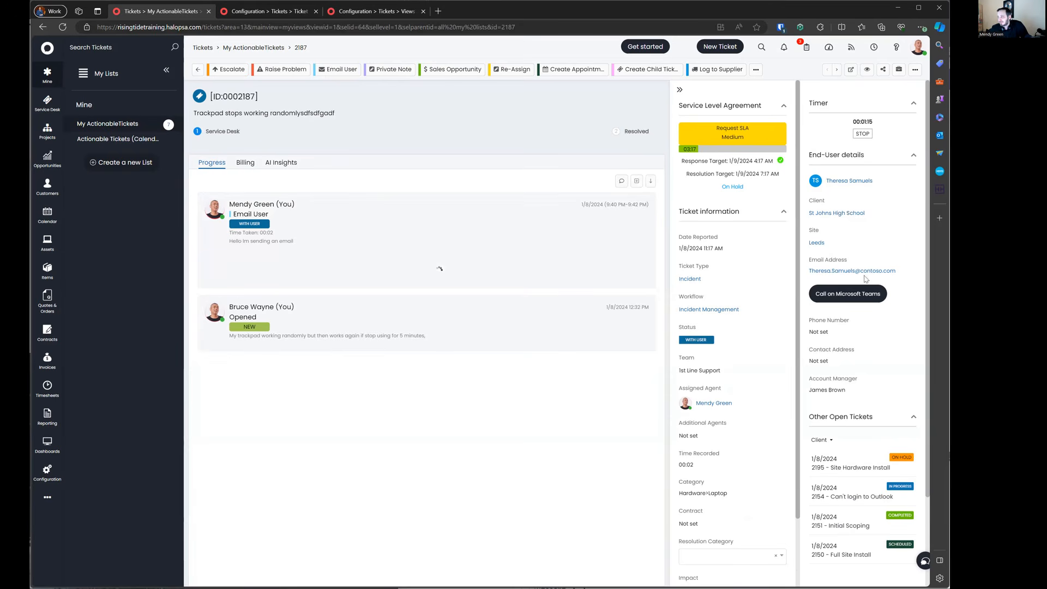
scroll(854, 291, down, 2)
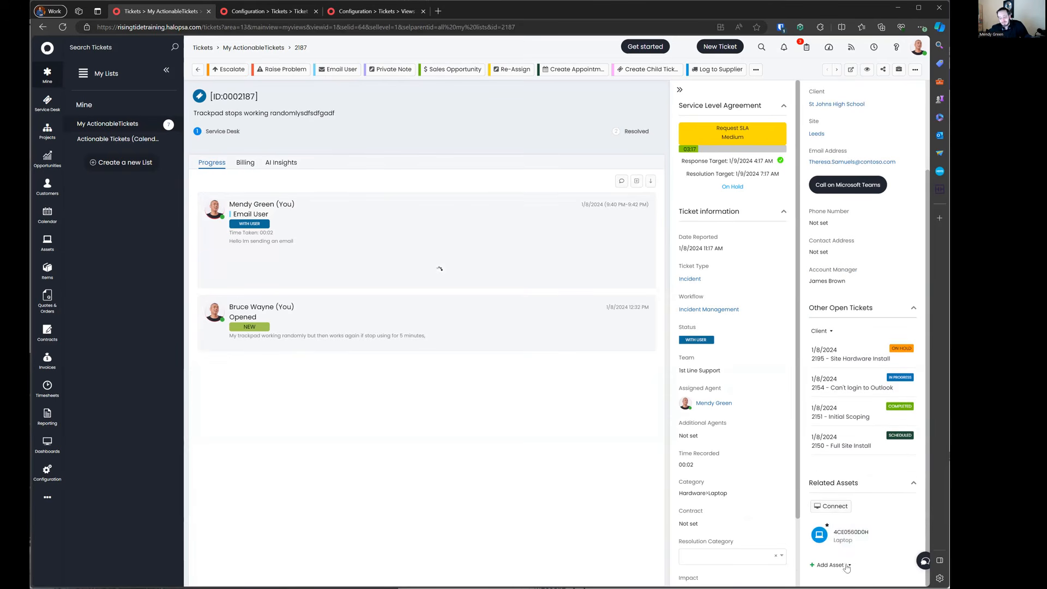
scroll(842, 409, up, 2)
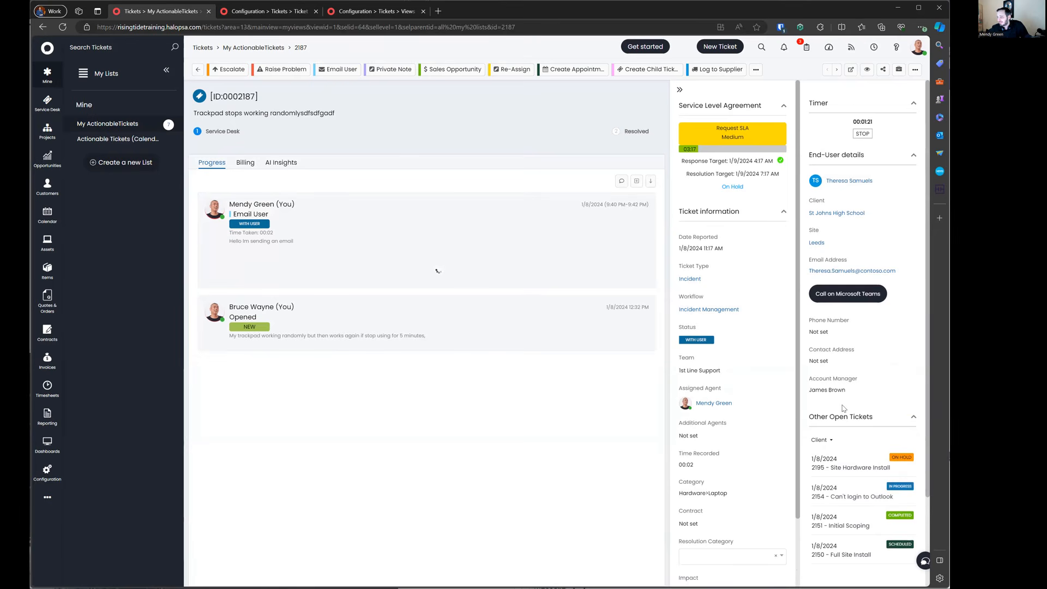
scroll(844, 415, down, 2)
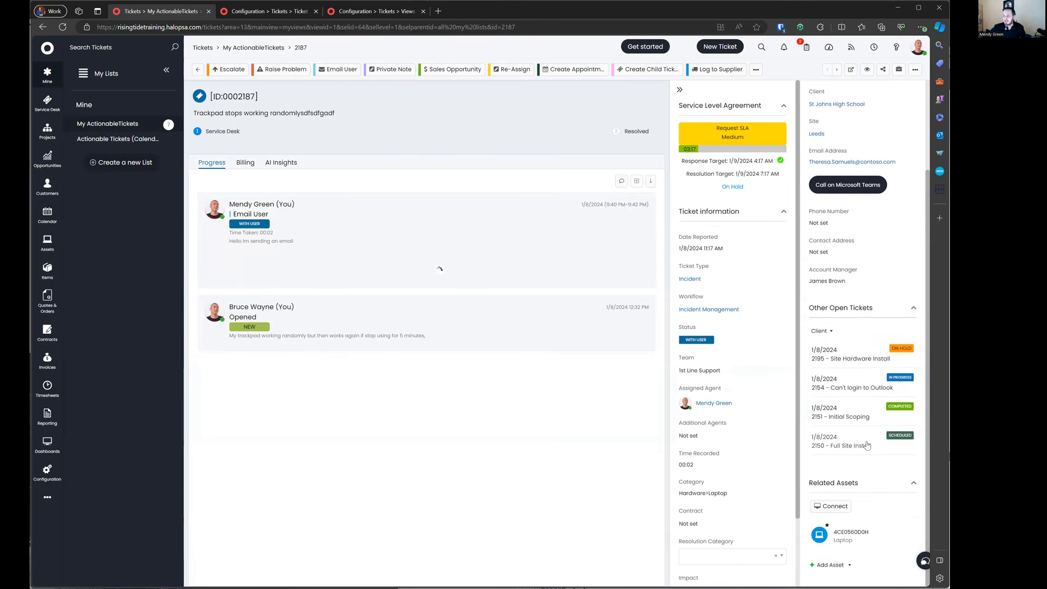
click(829, 331)
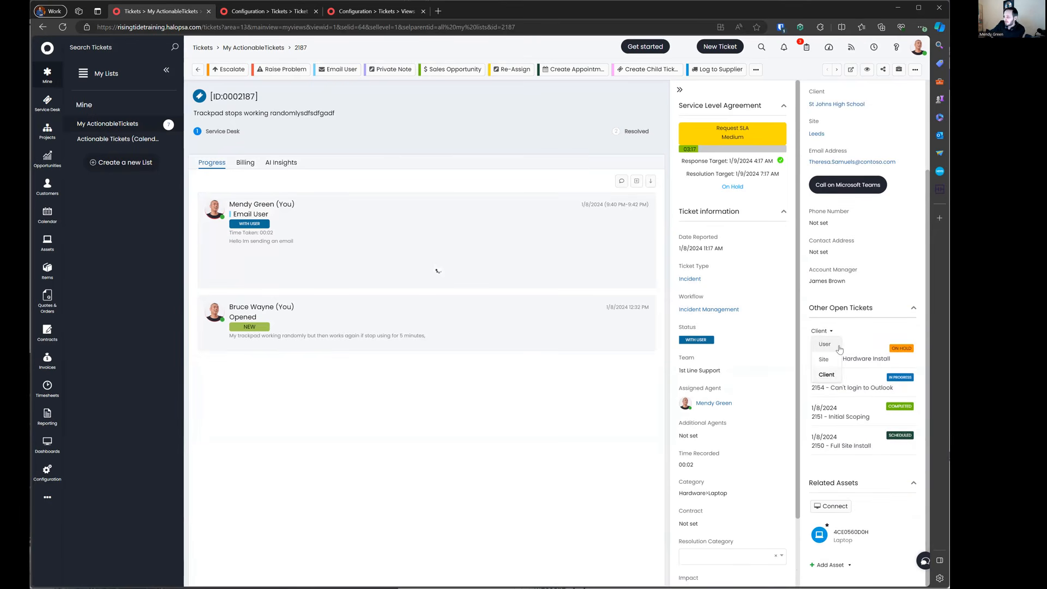
click(837, 345)
click(824, 408)
click(824, 429)
click(820, 331)
click(823, 376)
click(821, 331)
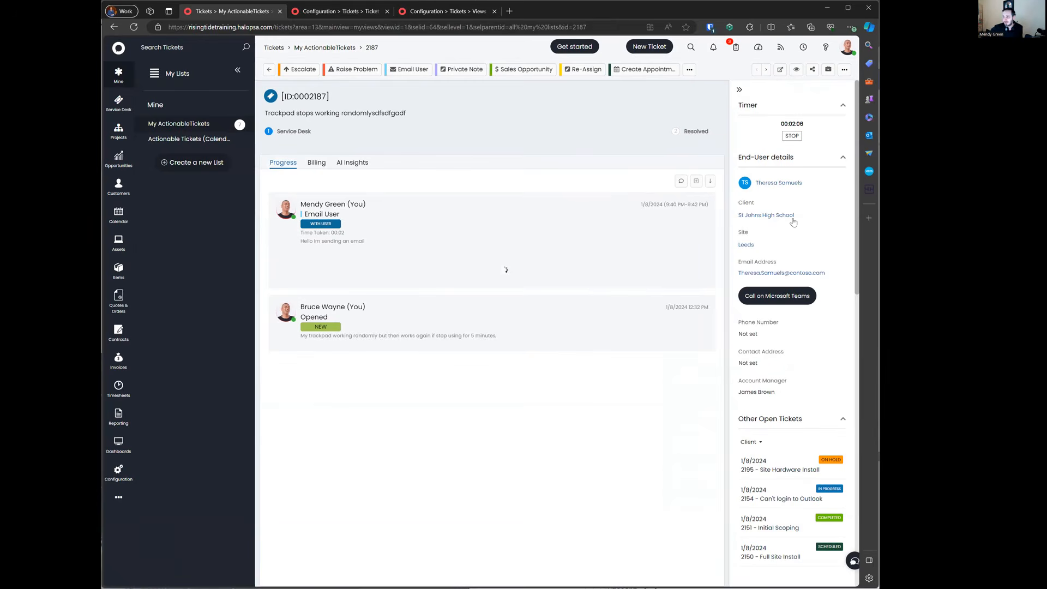
scroll(793, 222, down, 10)
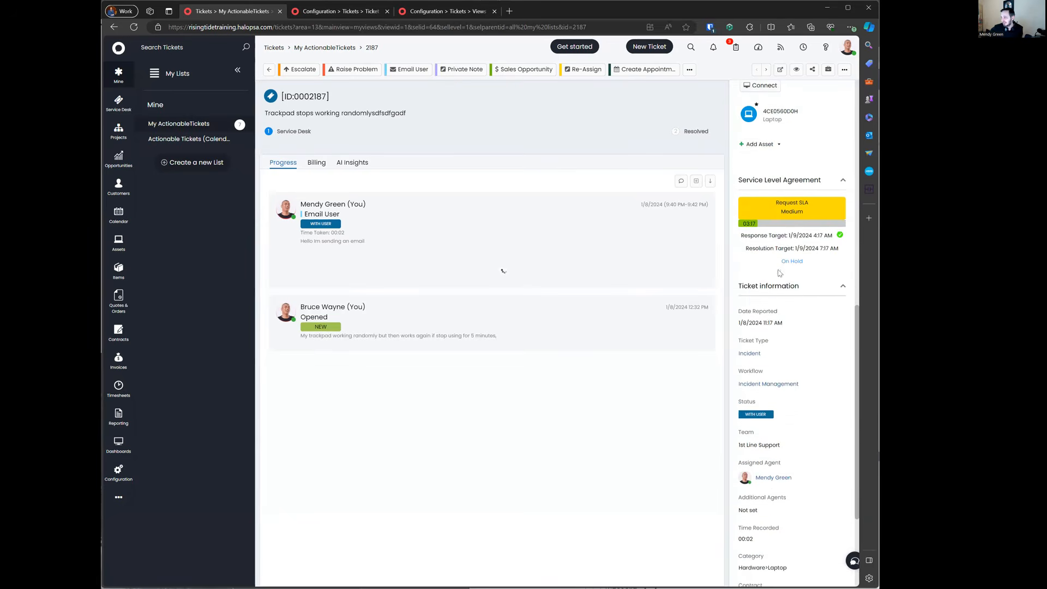
scroll(782, 243, up, 8)
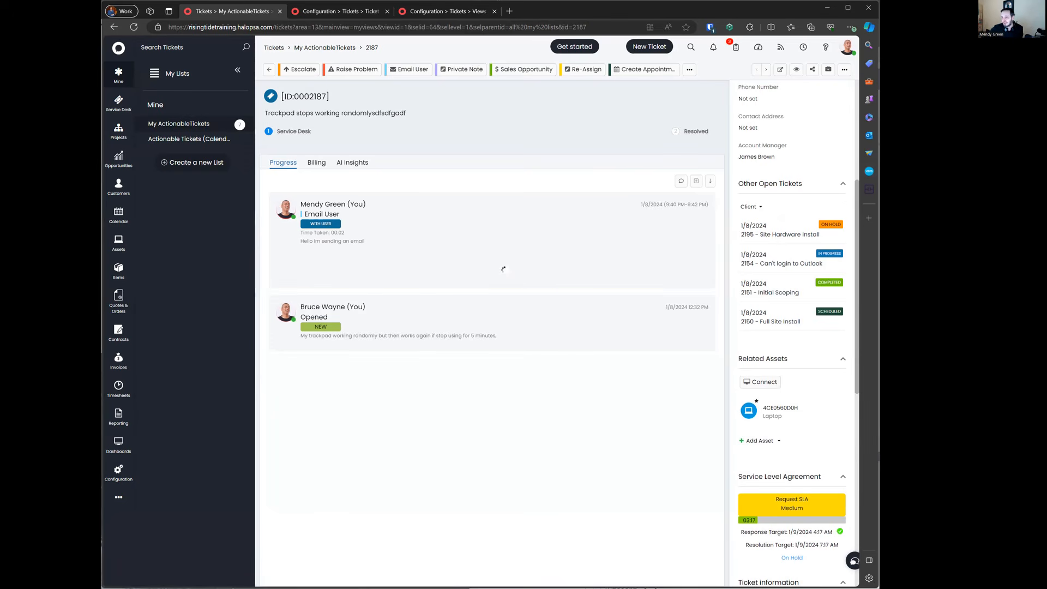
drag(878, 299, 738, 299)
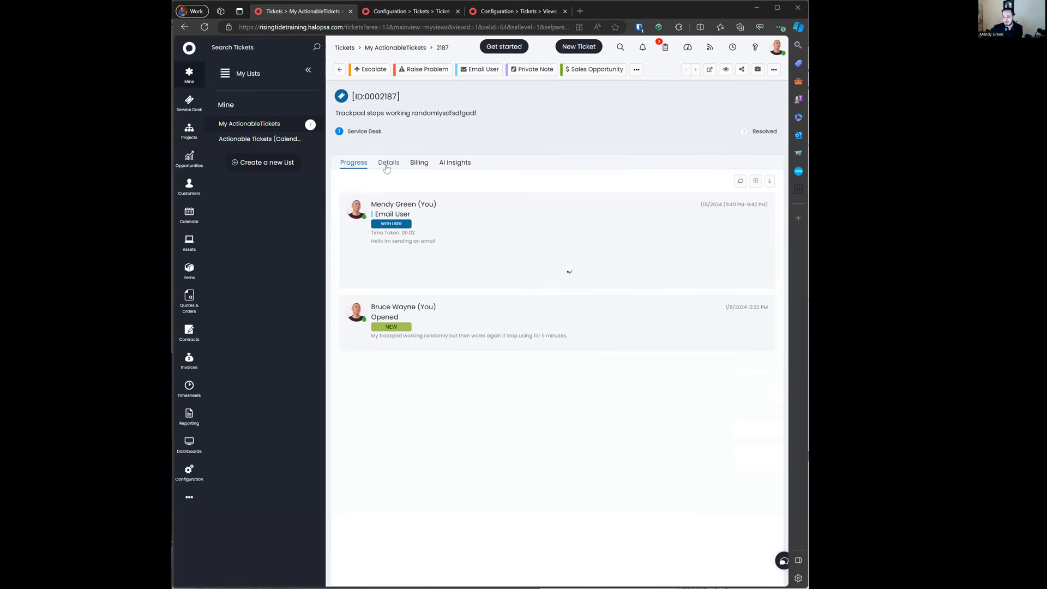
click(385, 164)
scroll(504, 268, down, 1)
scroll(504, 268, down, 10)
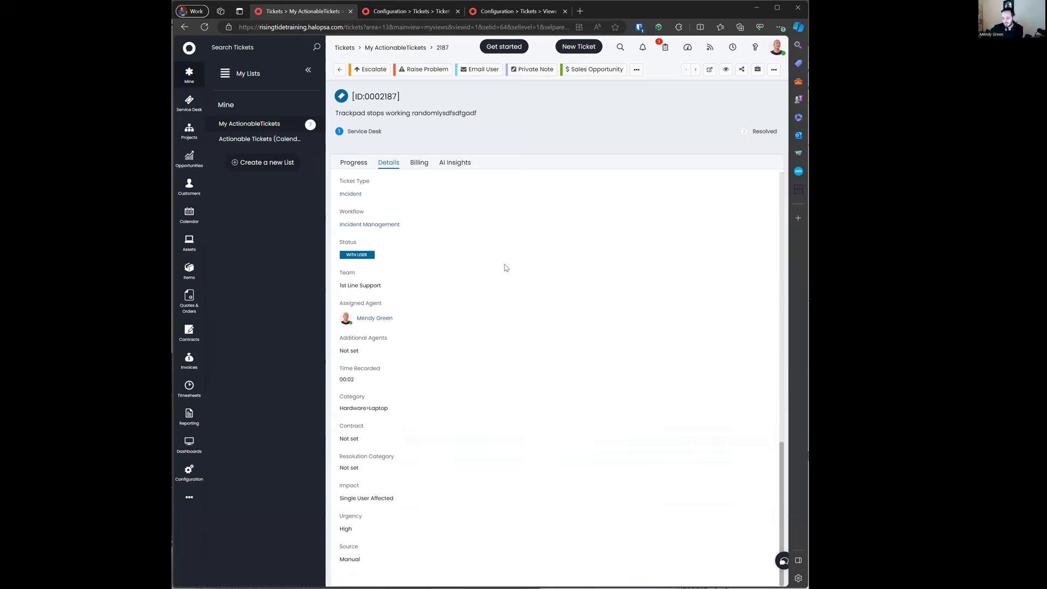
scroll(504, 268, up, 8)
scroll(504, 267, up, 4)
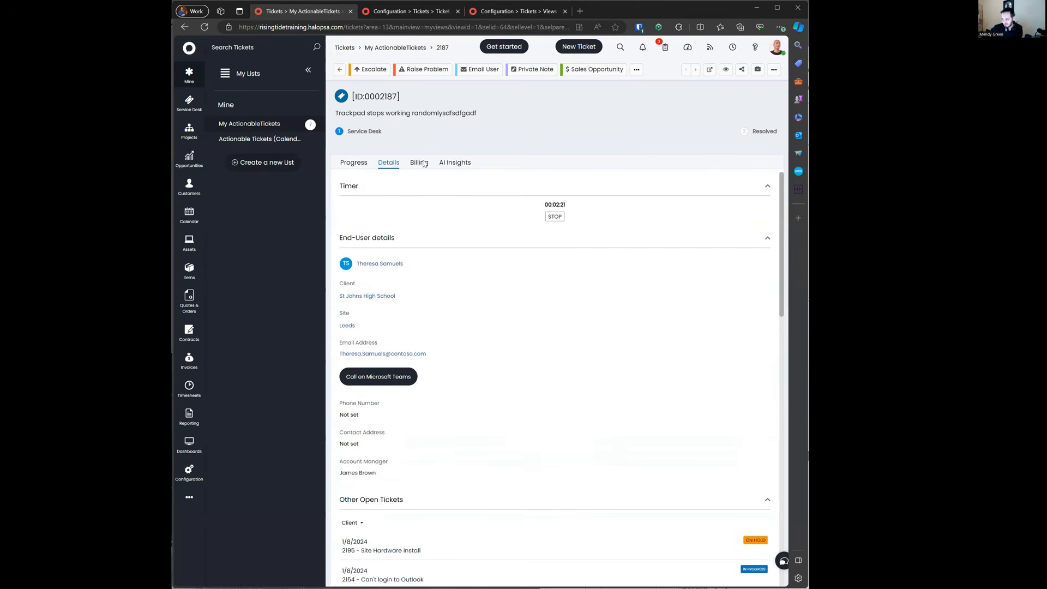
click(363, 164)
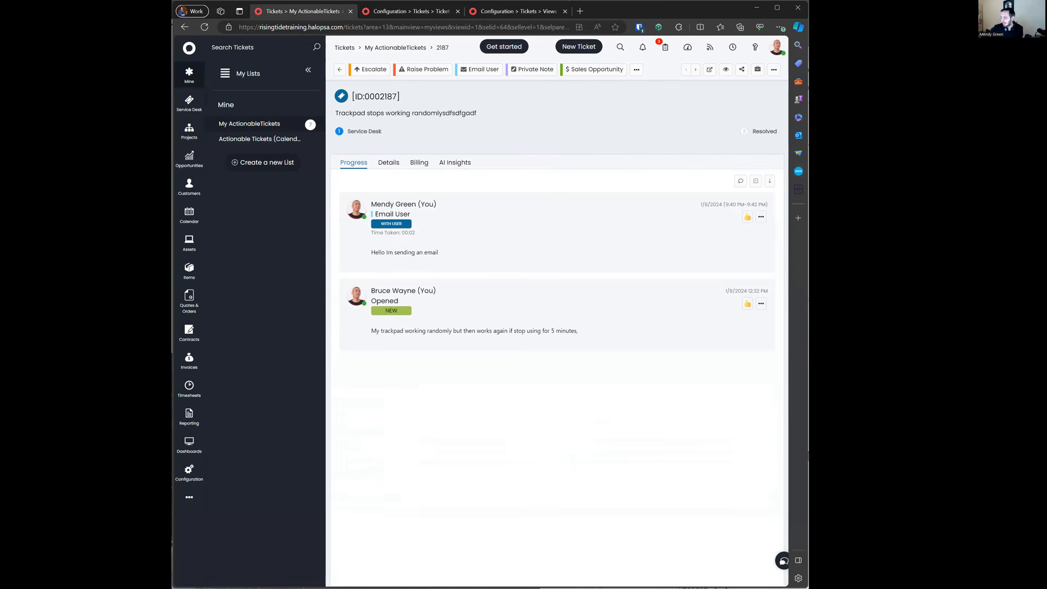
drag(808, 218, 978, 218)
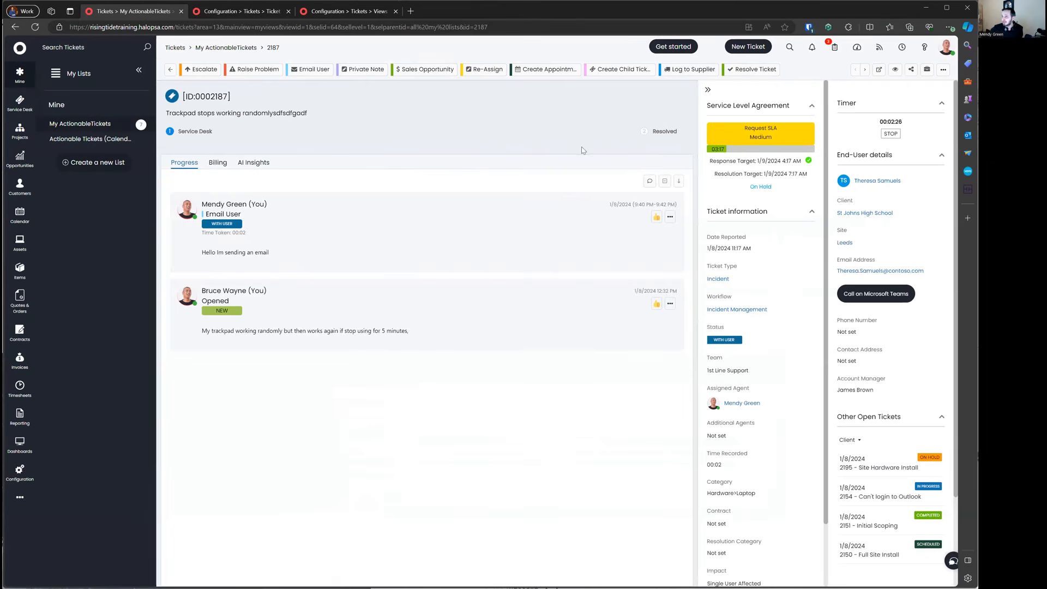
click(707, 90)
click(220, 163)
click(286, 163)
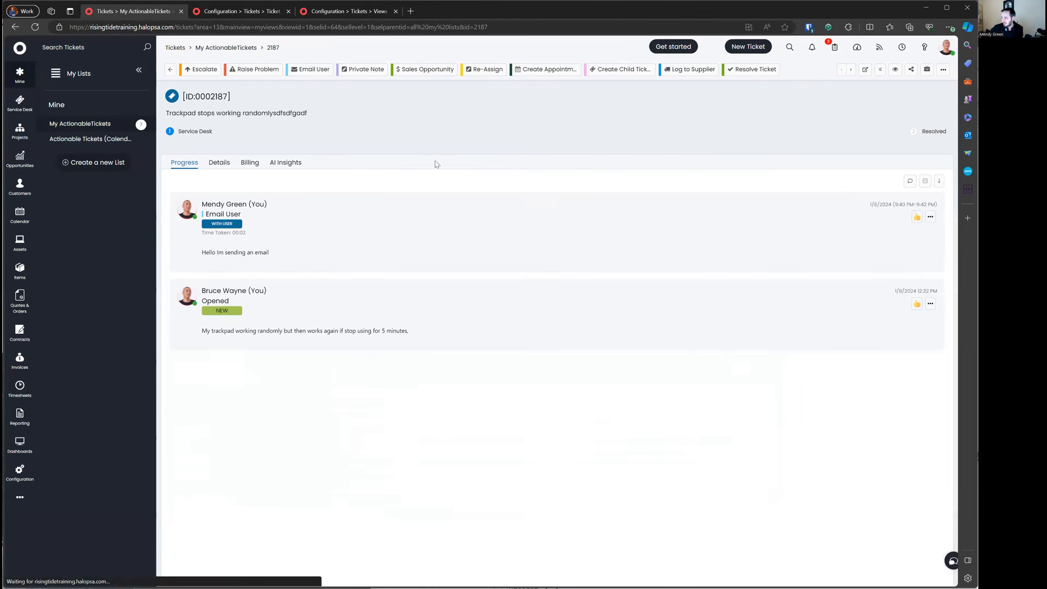
click(879, 71)
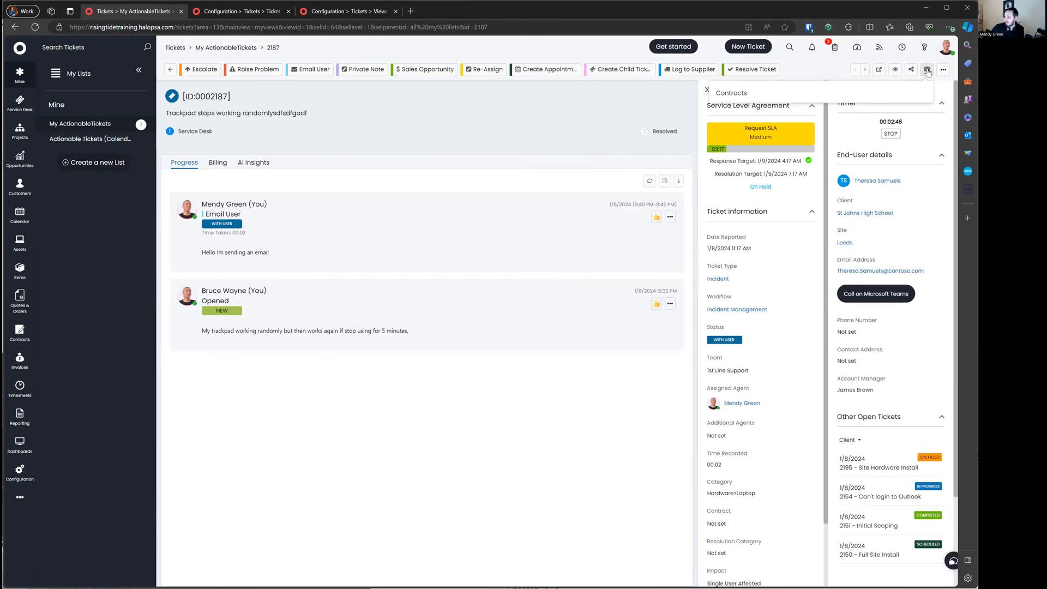
Step: Check ticket 2187's followers, then copy its direct link and load it in the address bar
click(892, 71)
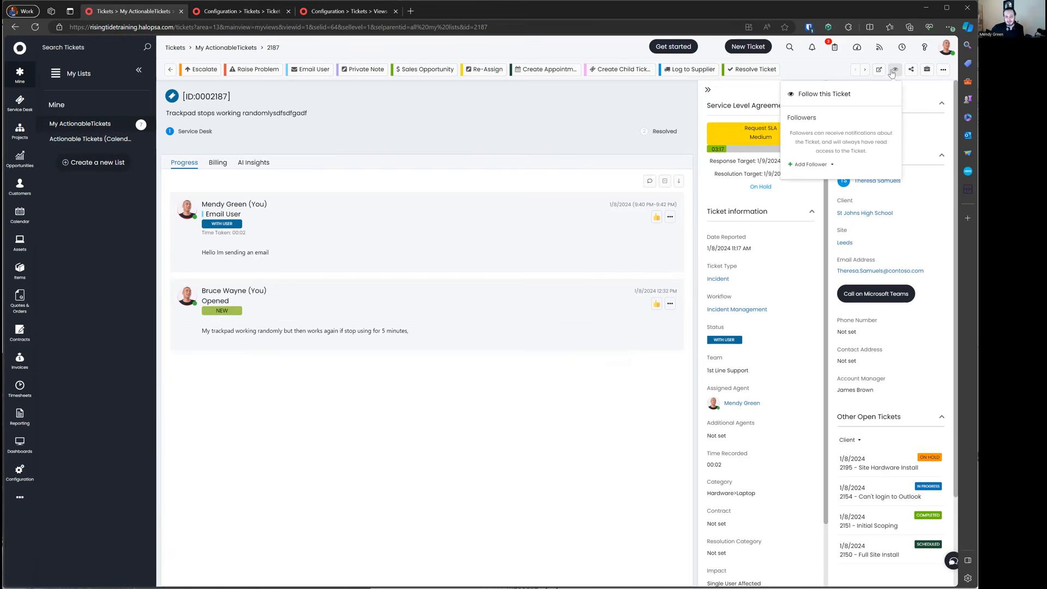
click(910, 70)
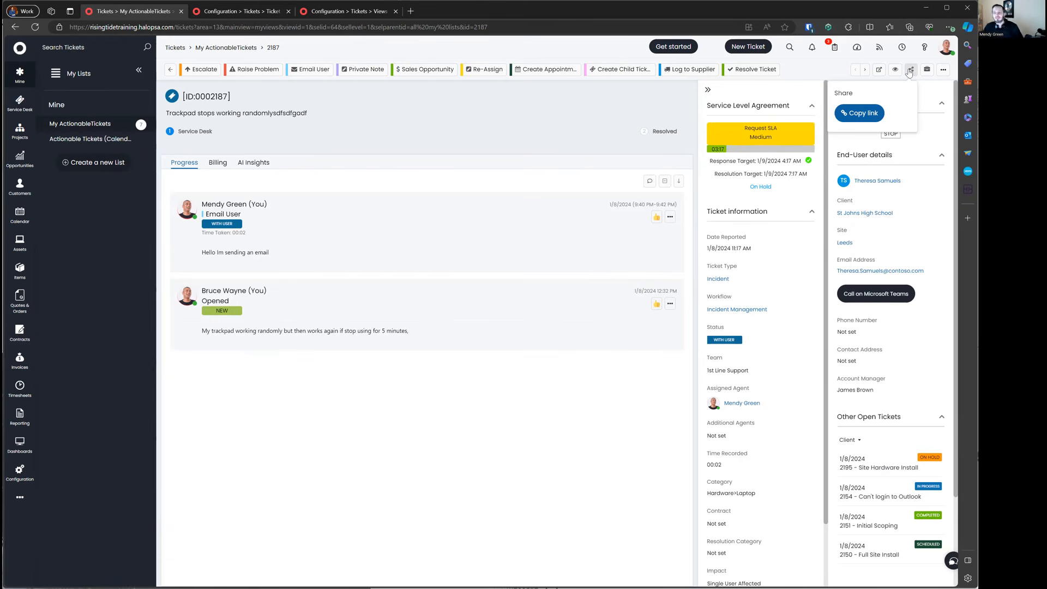
click(867, 109)
click(910, 70)
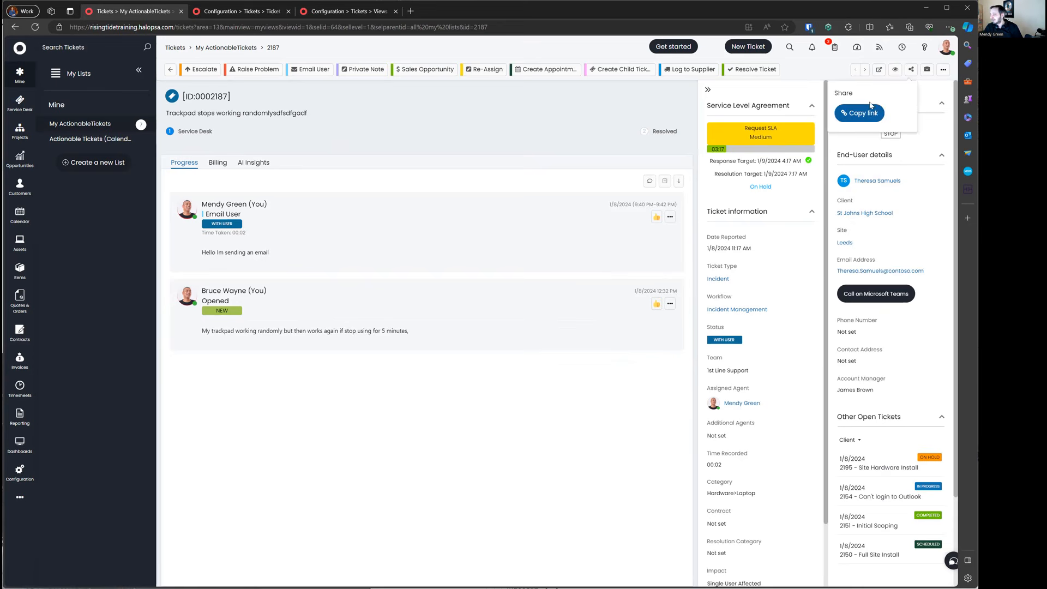
click(867, 112)
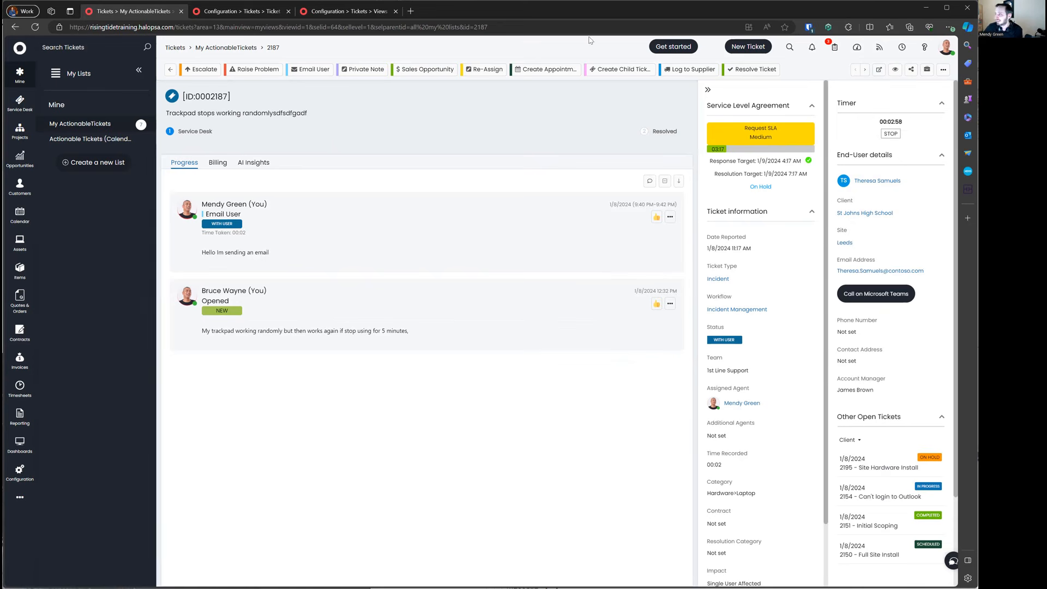
right_click(575, 27)
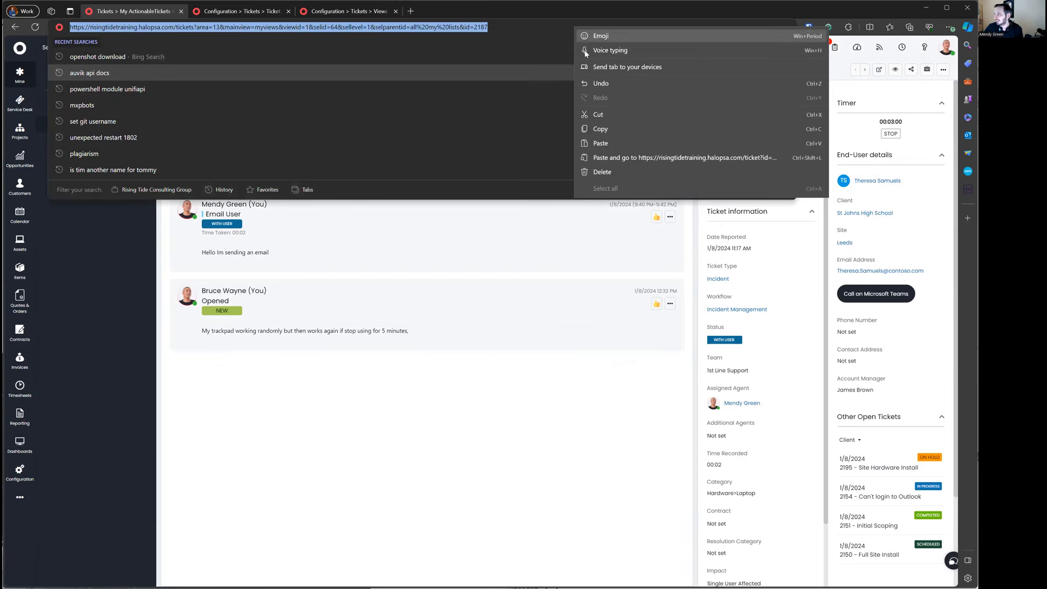
click(600, 143)
Step: View the ticket's linked contracts and bring up the additional ticket actions list
click(927, 69)
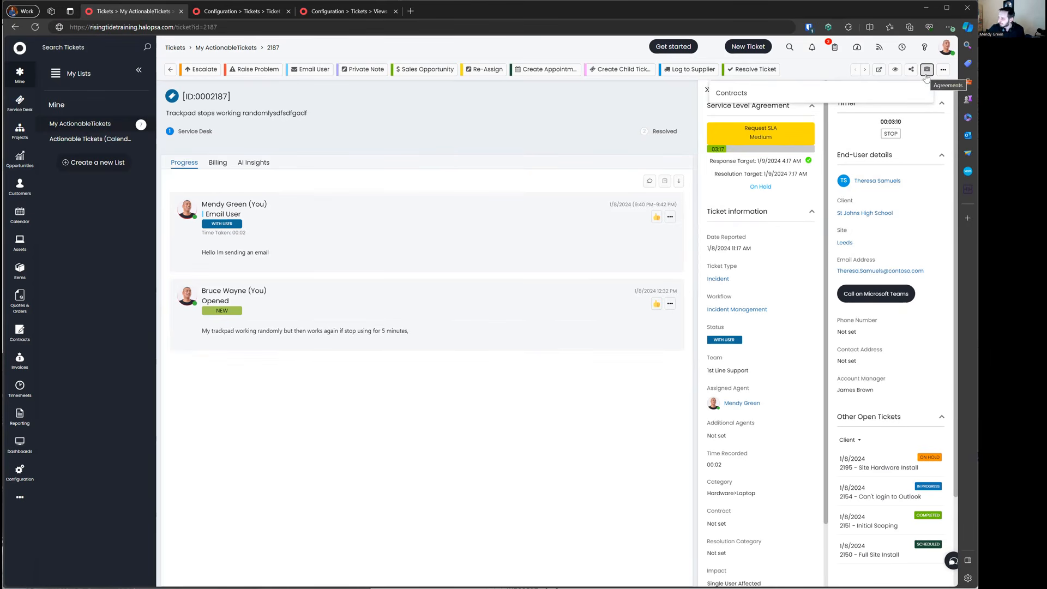
click(942, 70)
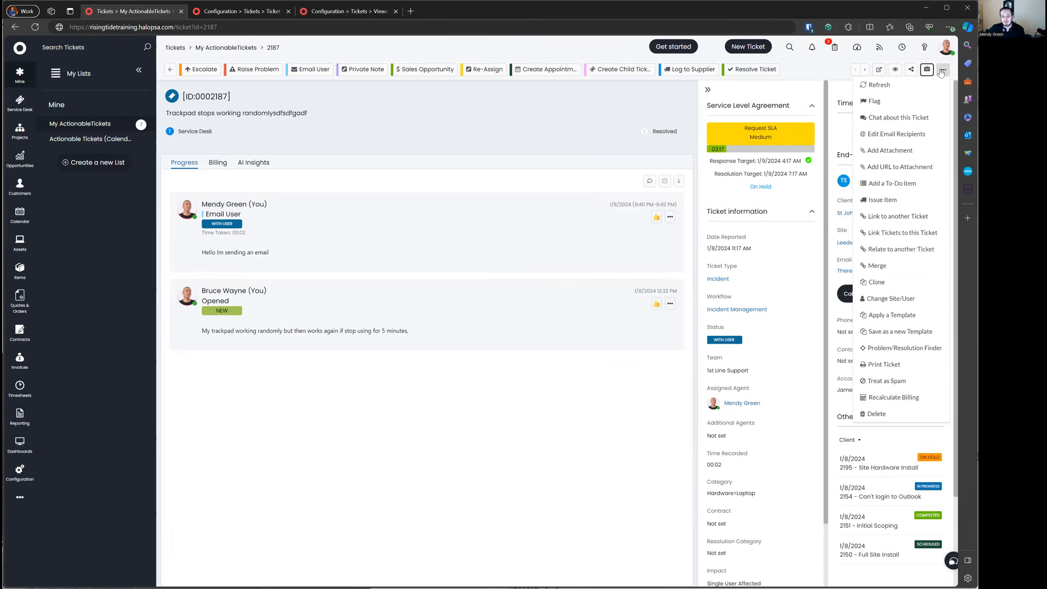
click(670, 216)
click(671, 215)
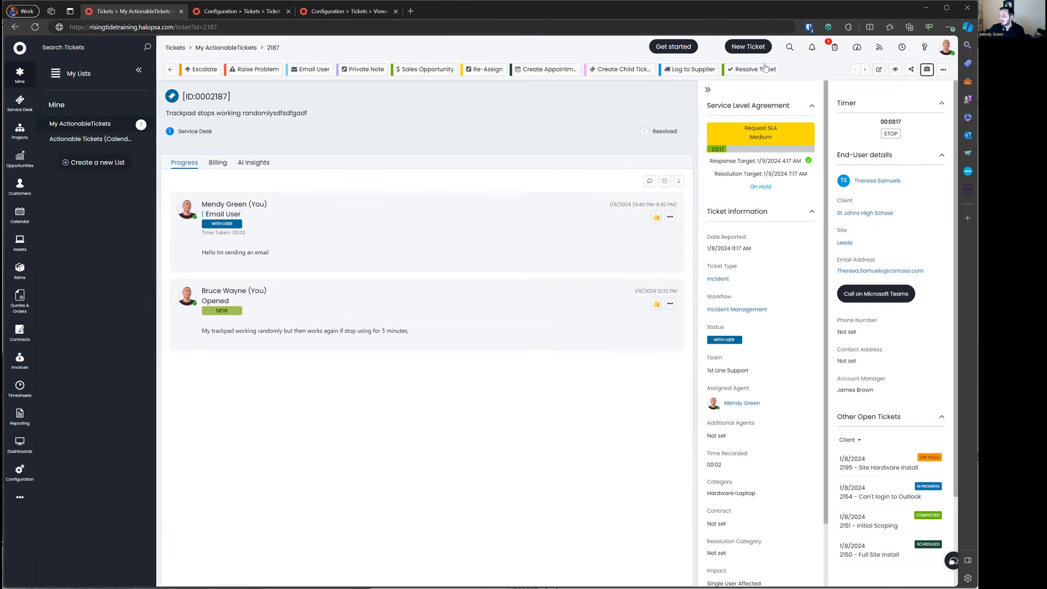
click(942, 69)
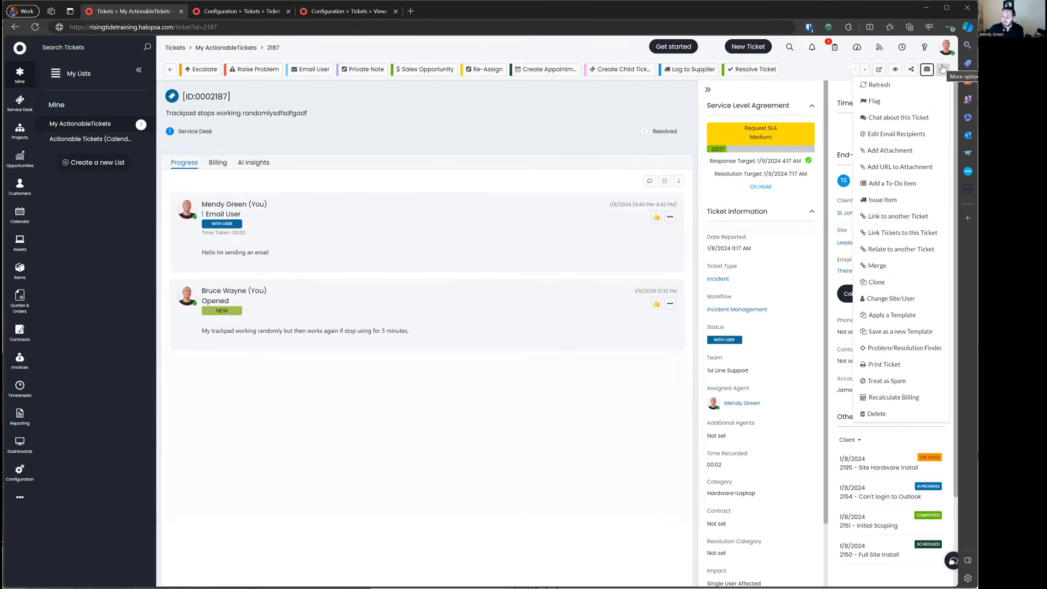